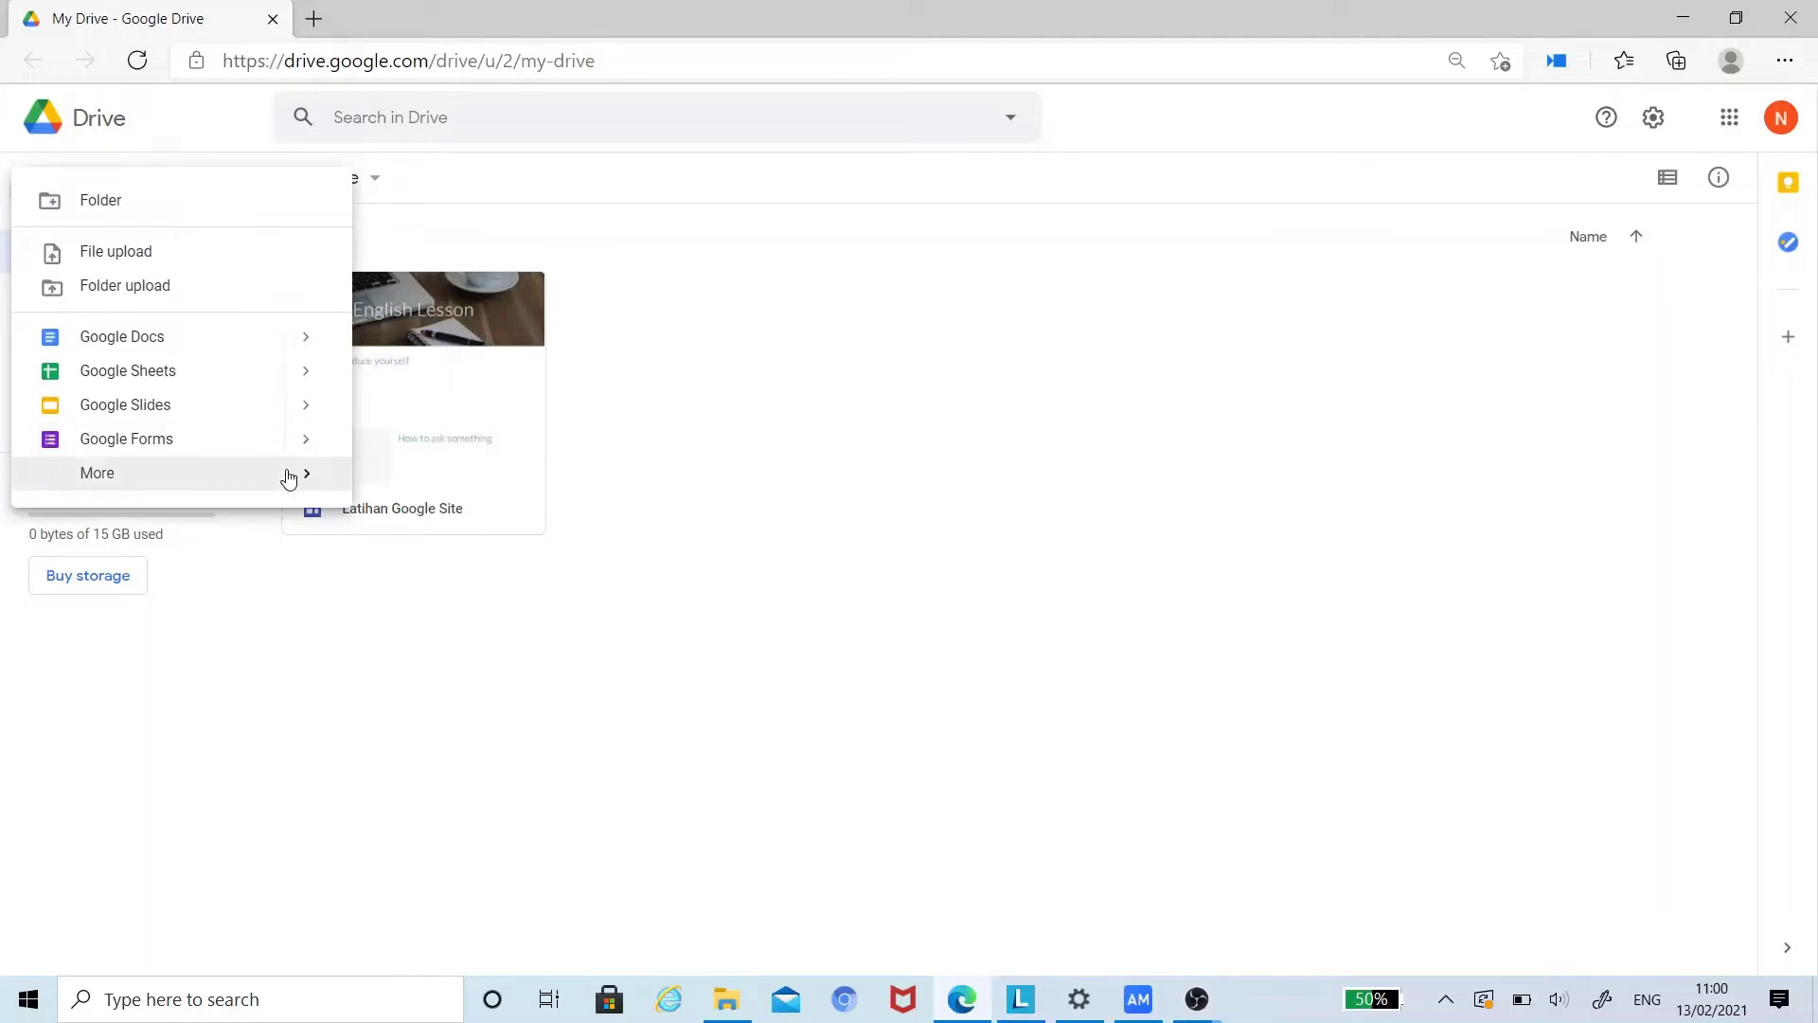
Step: Create a new Google Sites file from Drive and name it "Latihan 2"
mouse_move(293, 475)
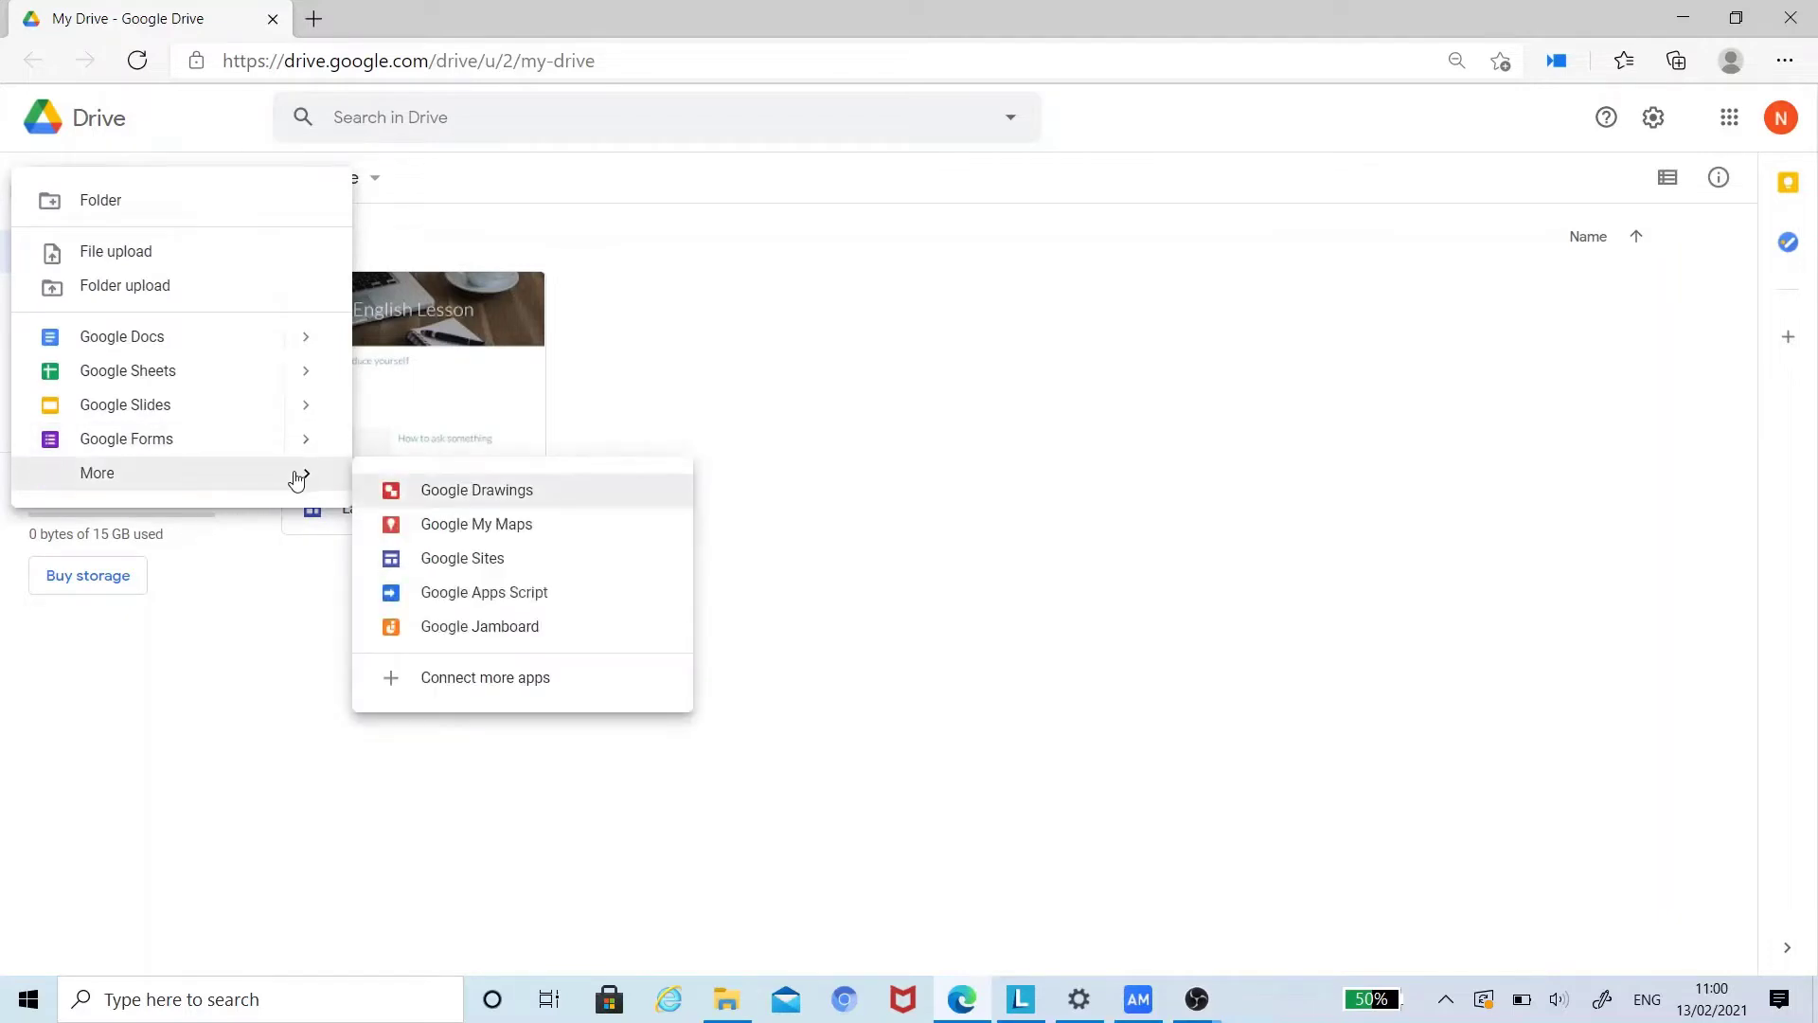
click(451, 560)
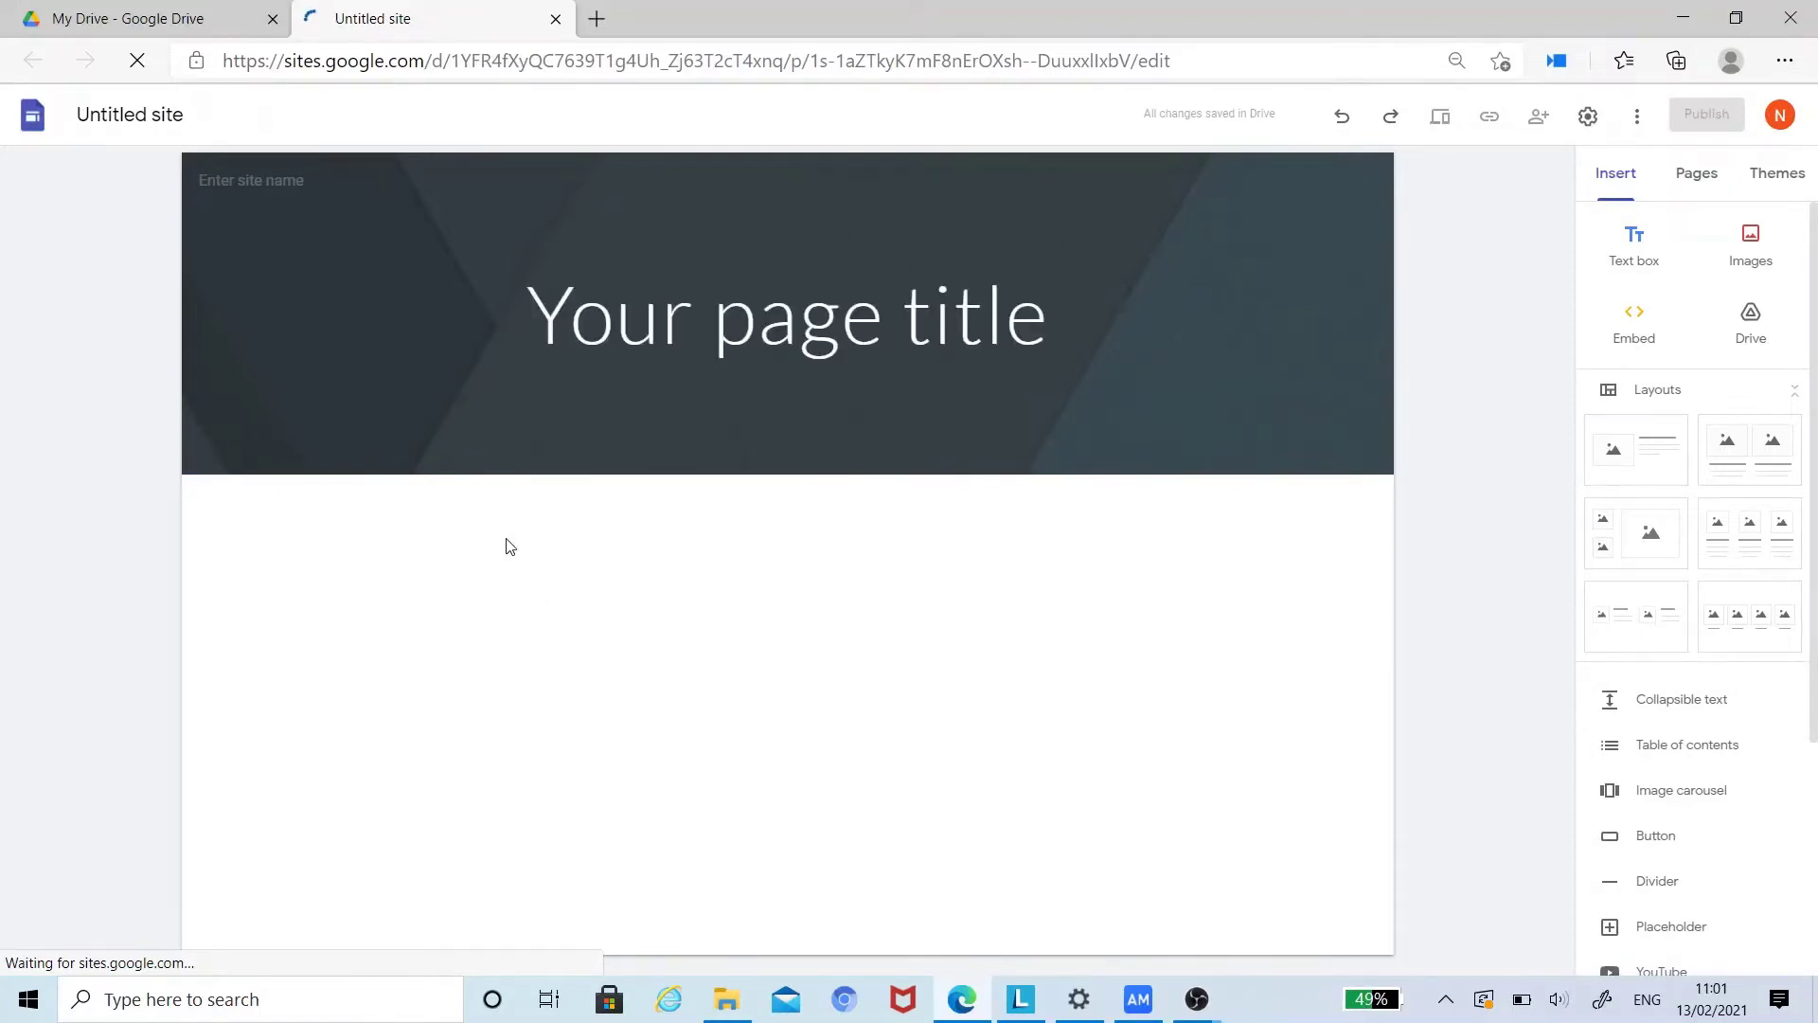
click(154, 117)
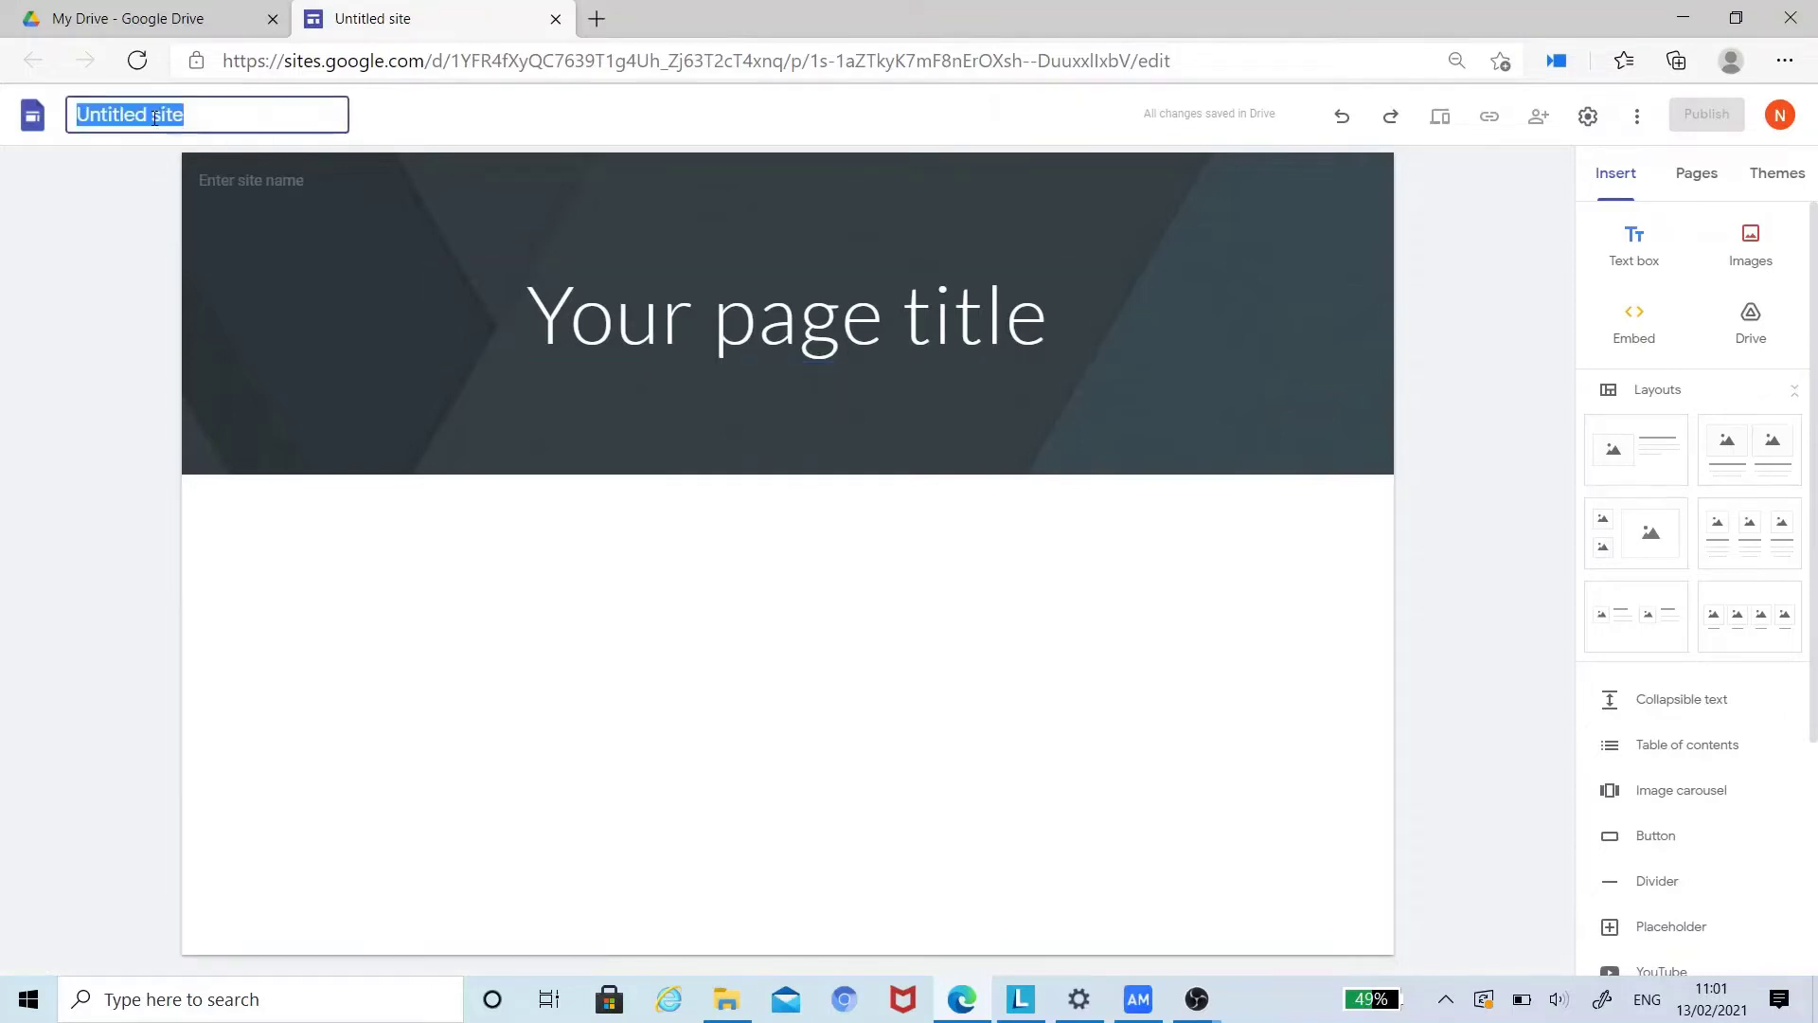
text(Lat)
key(Return)
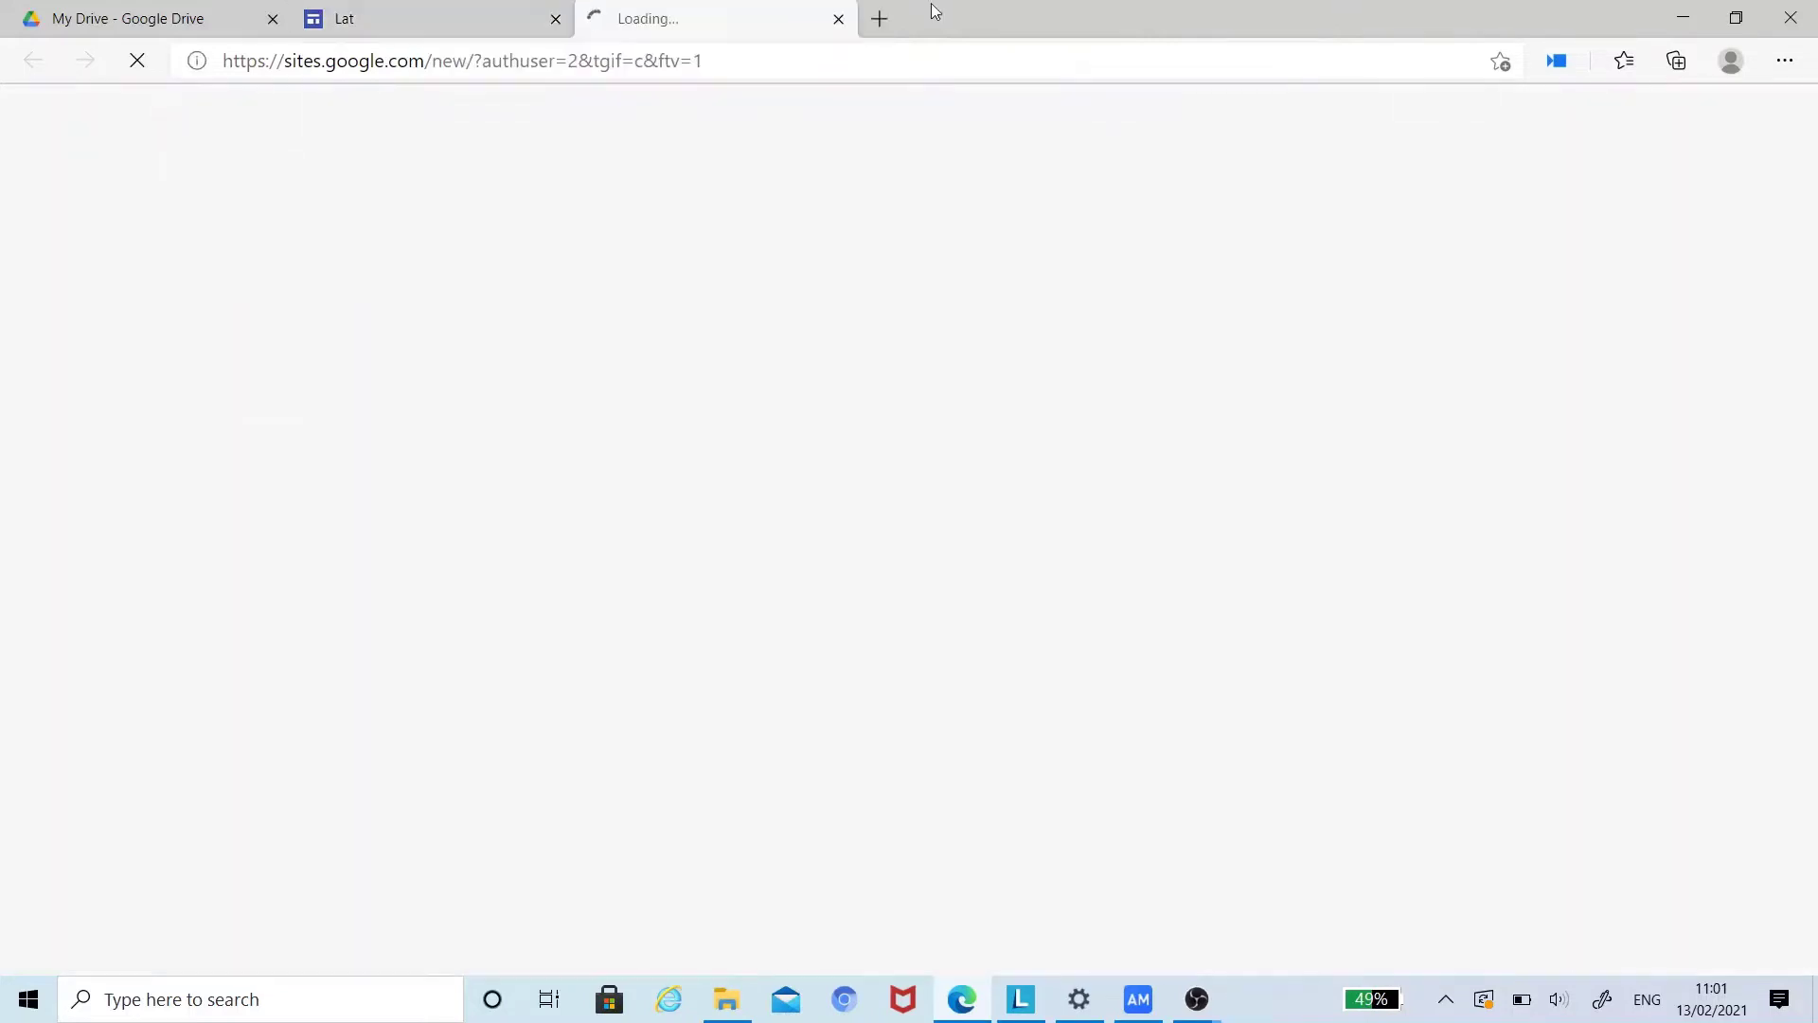
click(838, 20)
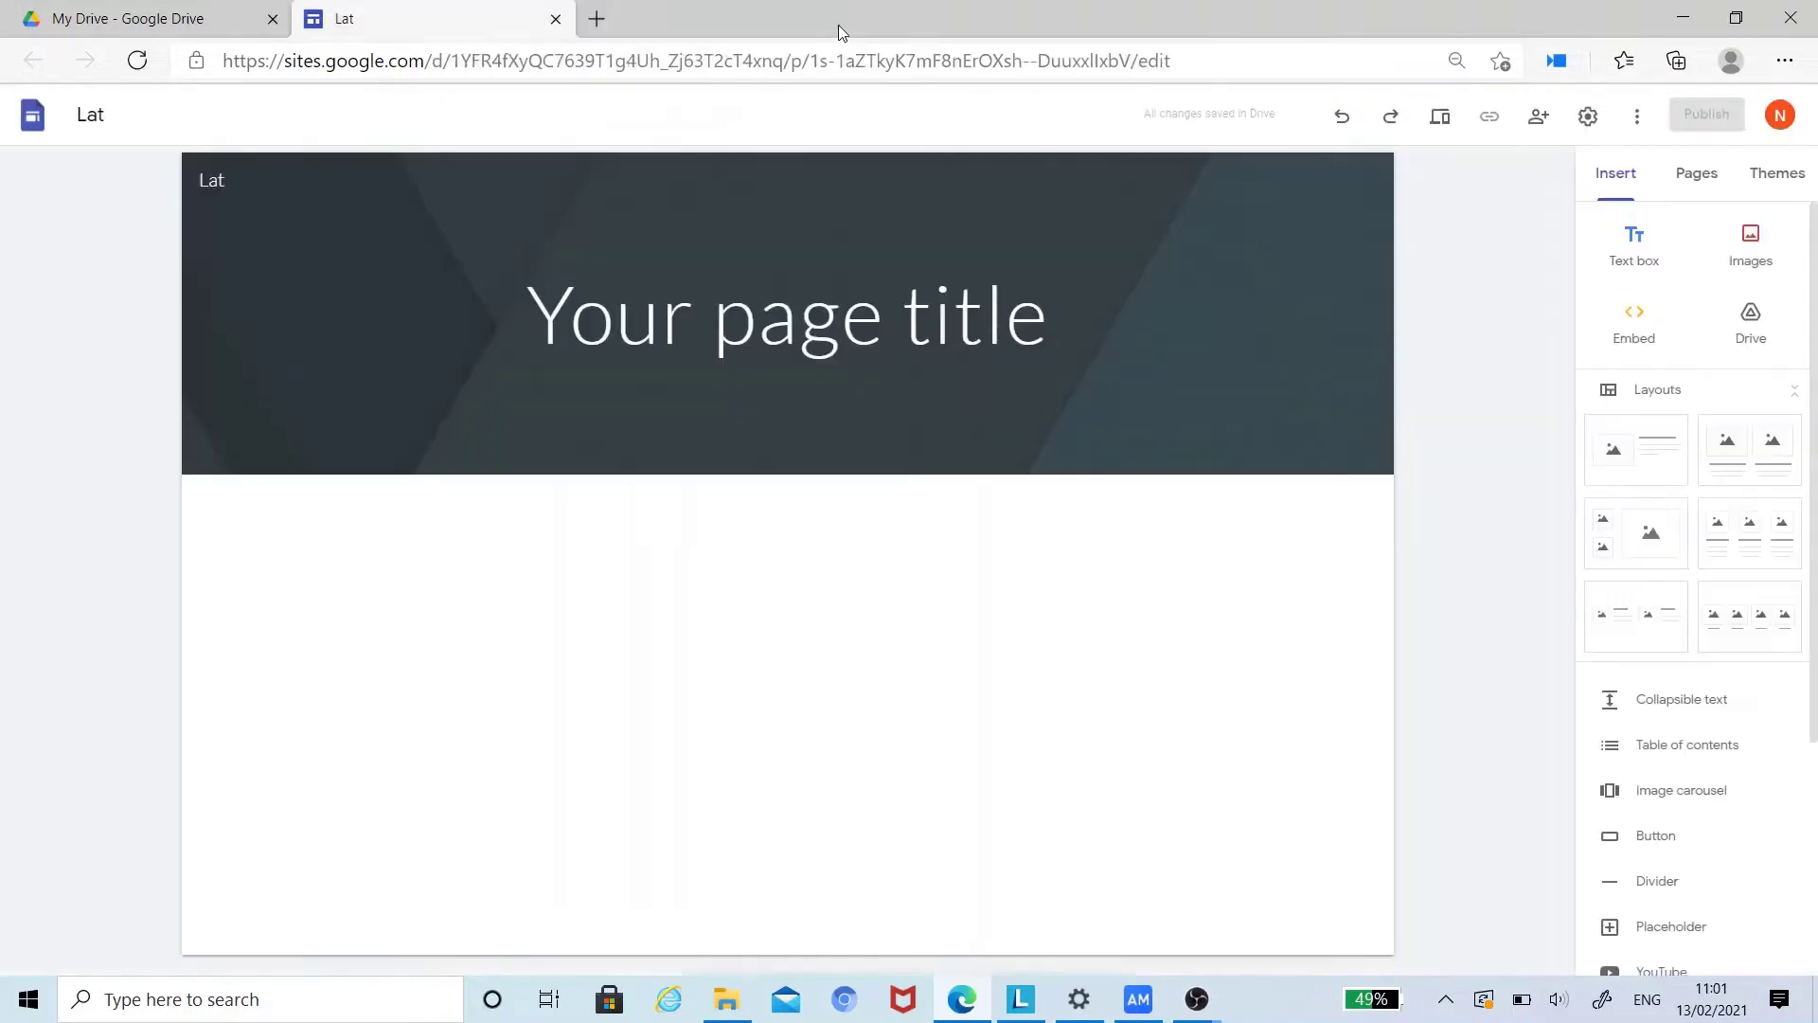
click(114, 121)
text(ina)
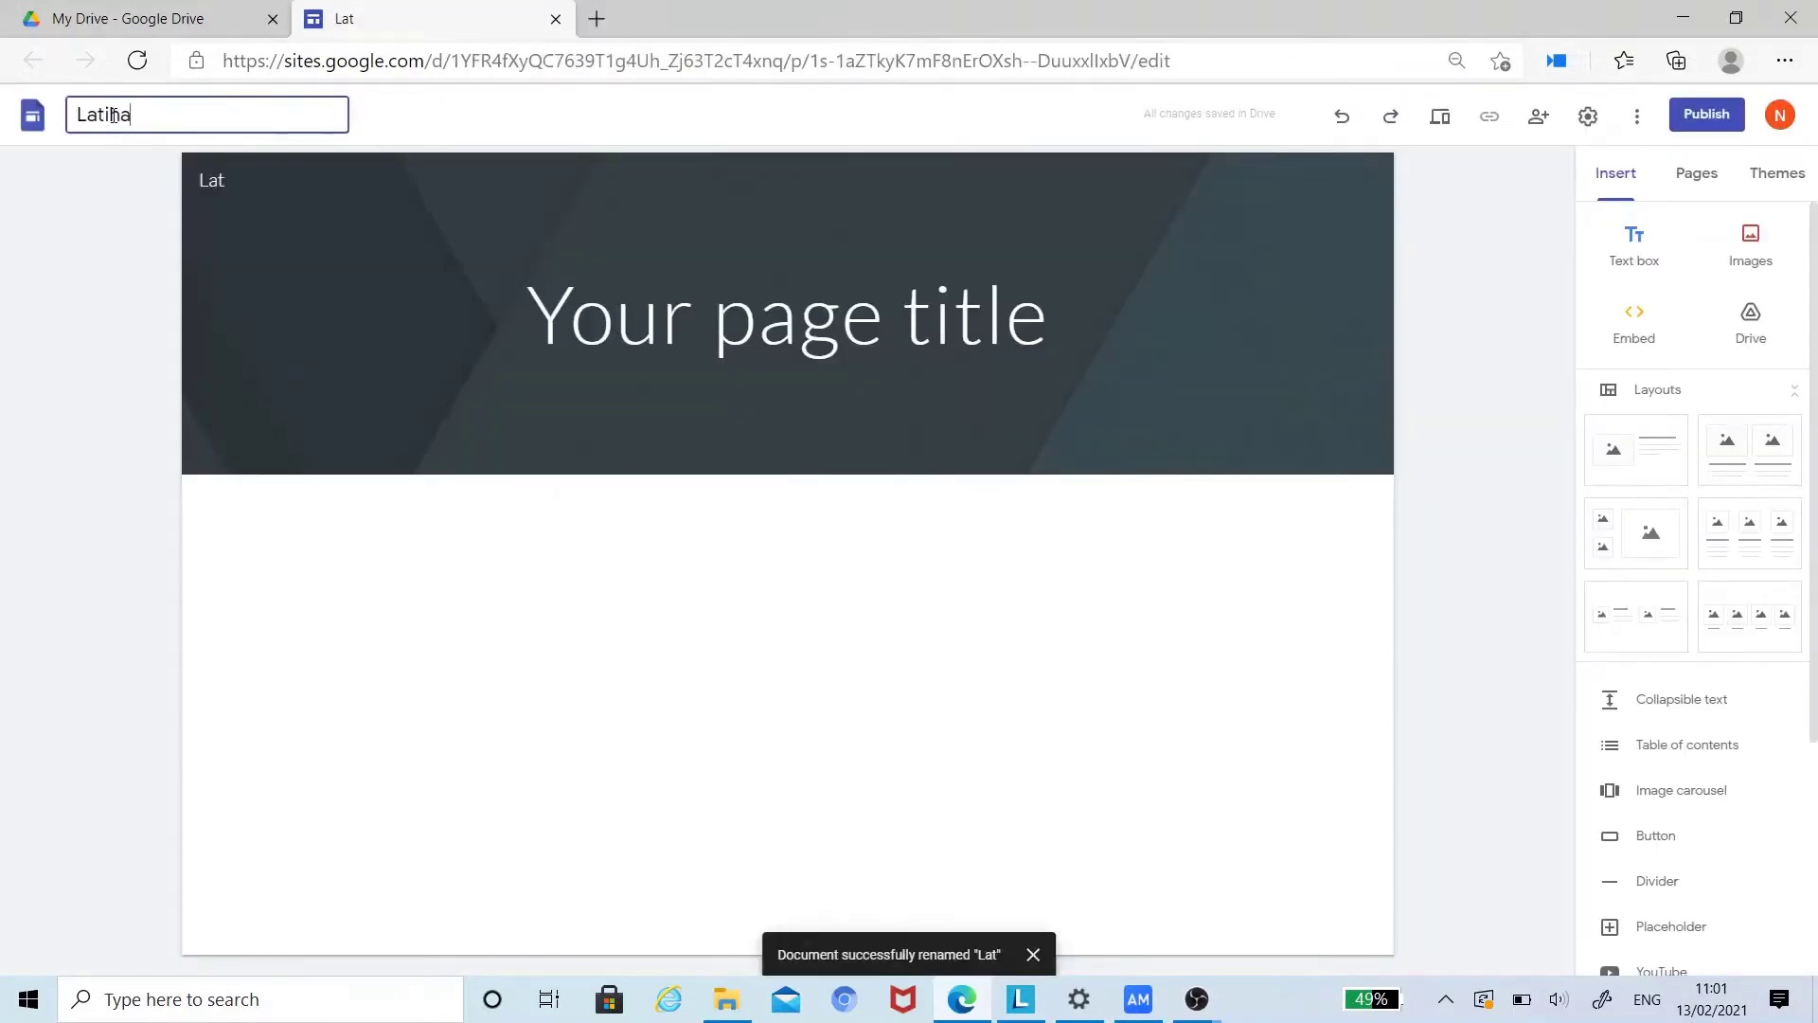
text( 2)
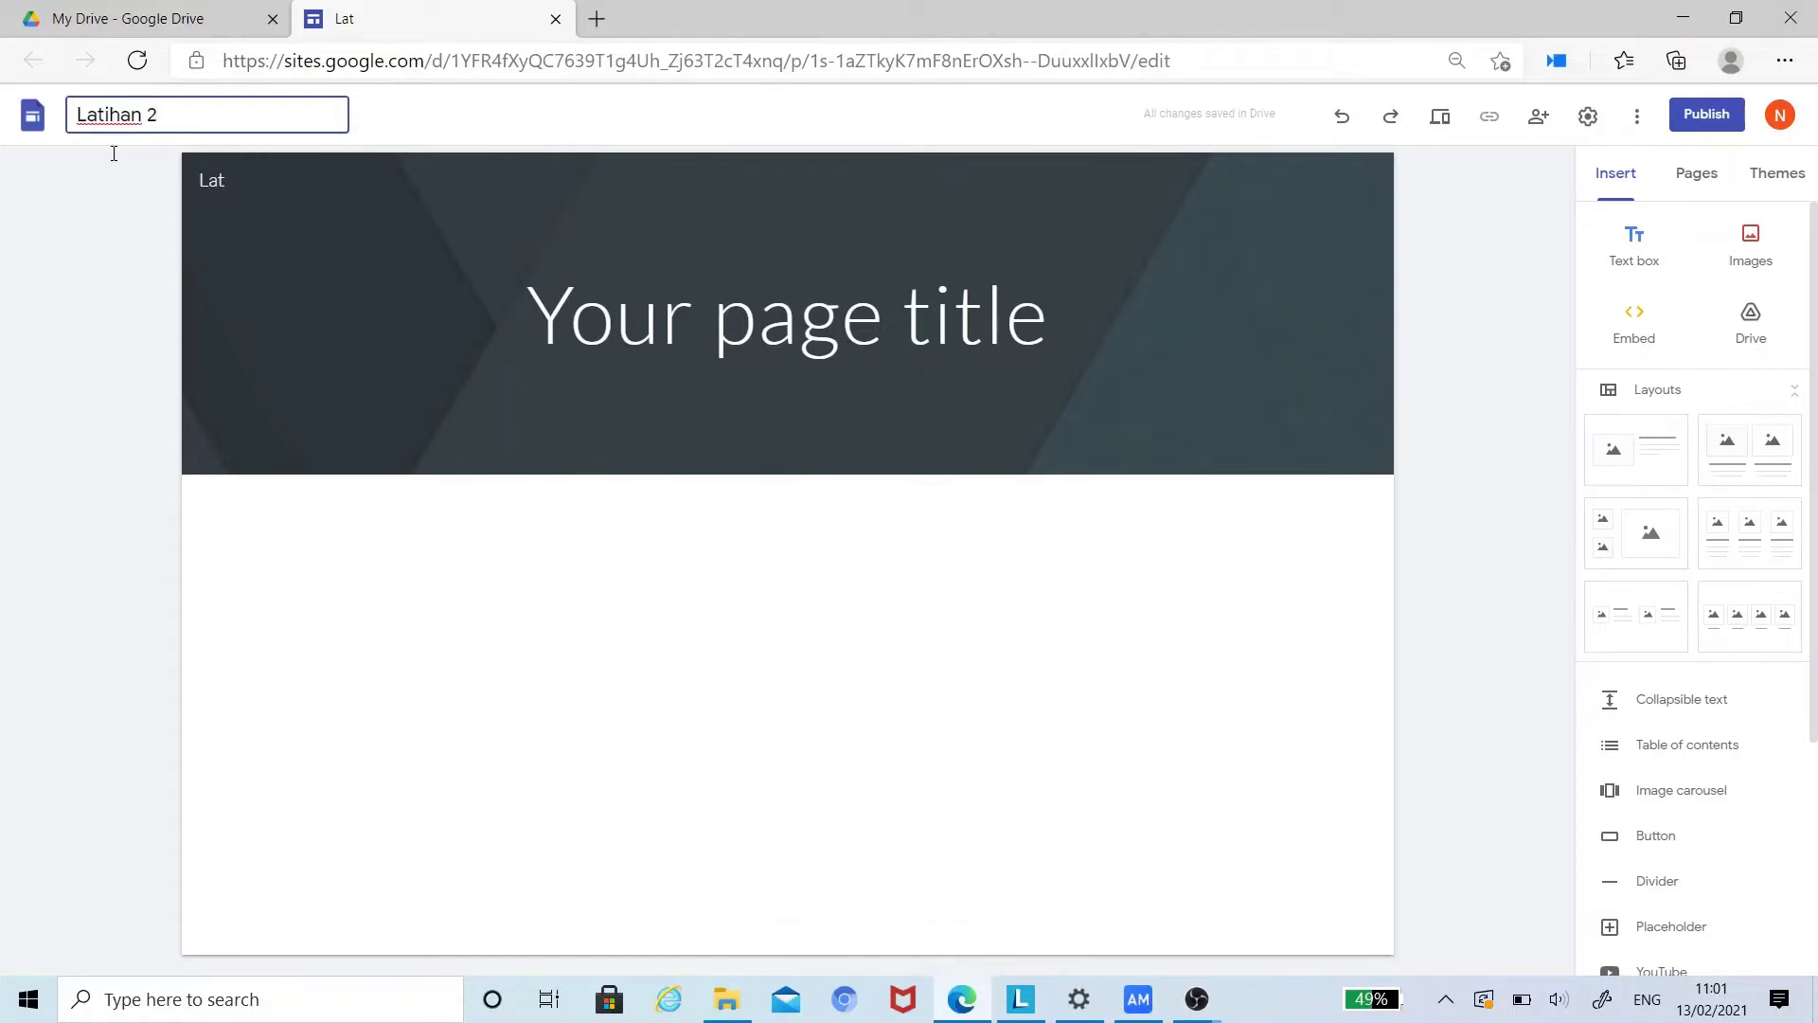
click(60, 295)
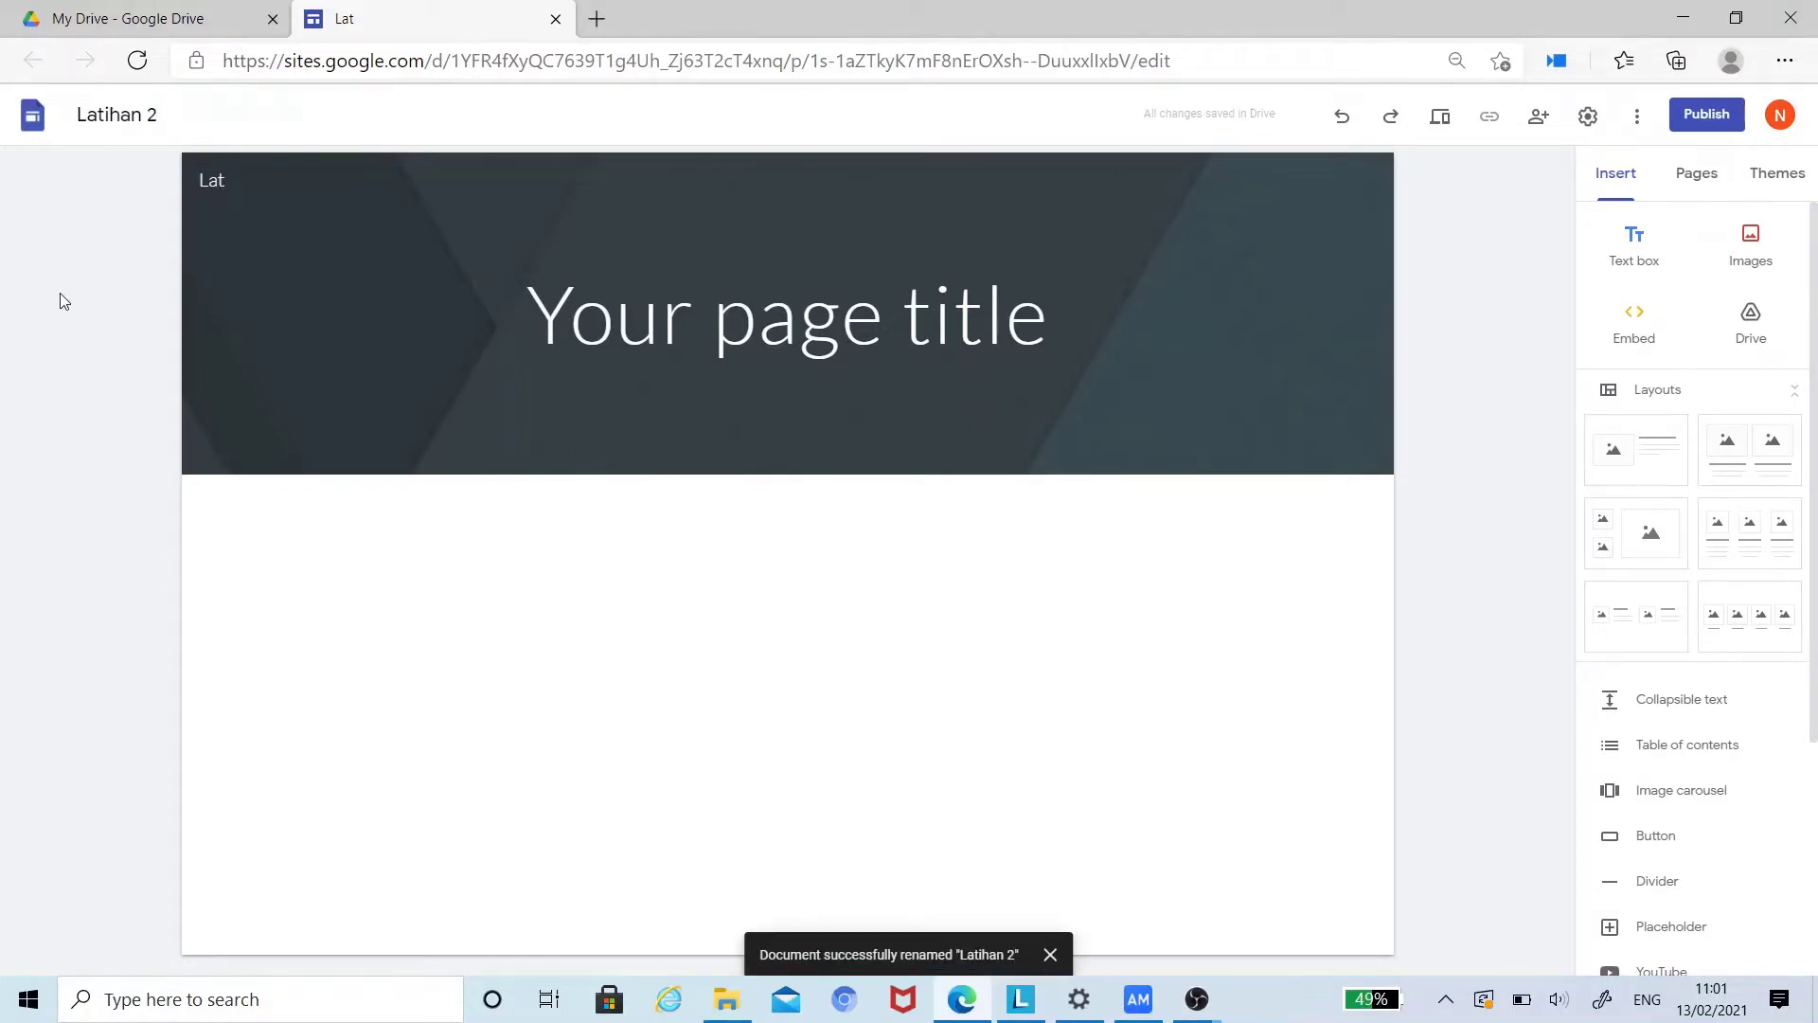
Step: Replace the site name in the page header with "SMA ..."
click(227, 179)
key(BackSpace)
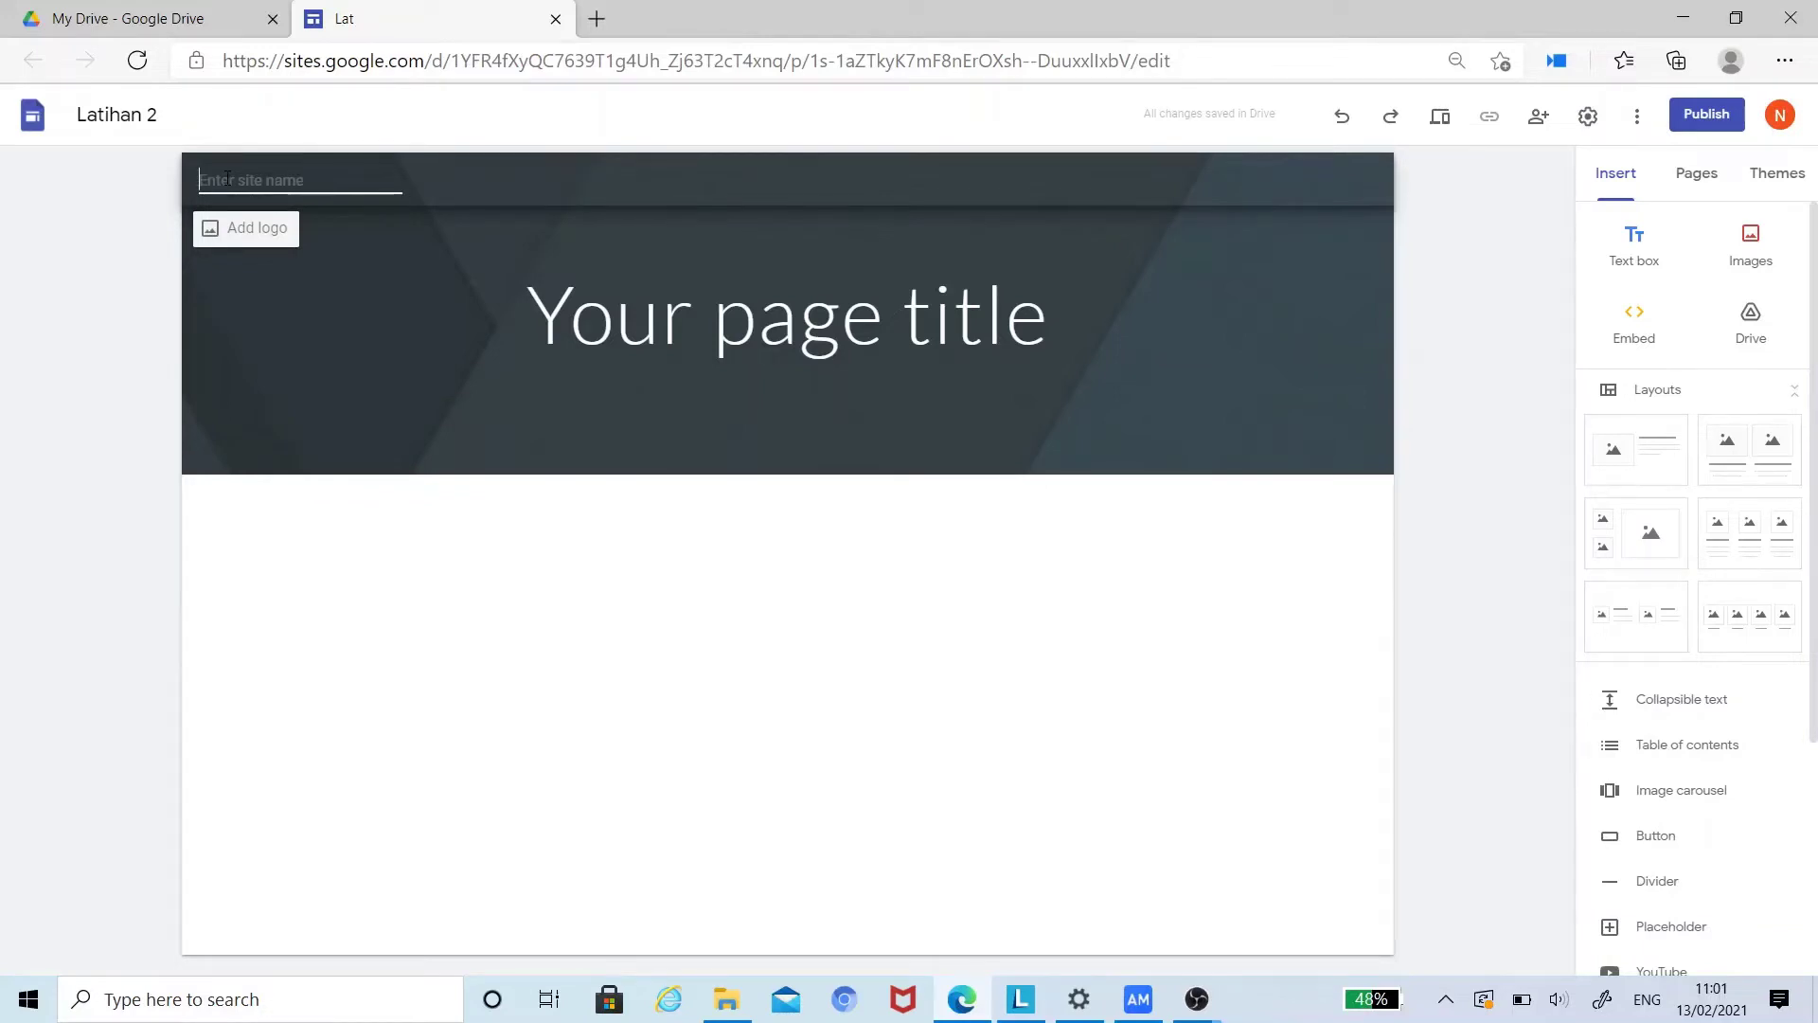
text(Sm)
key(BackSpace)
text(MA ...)
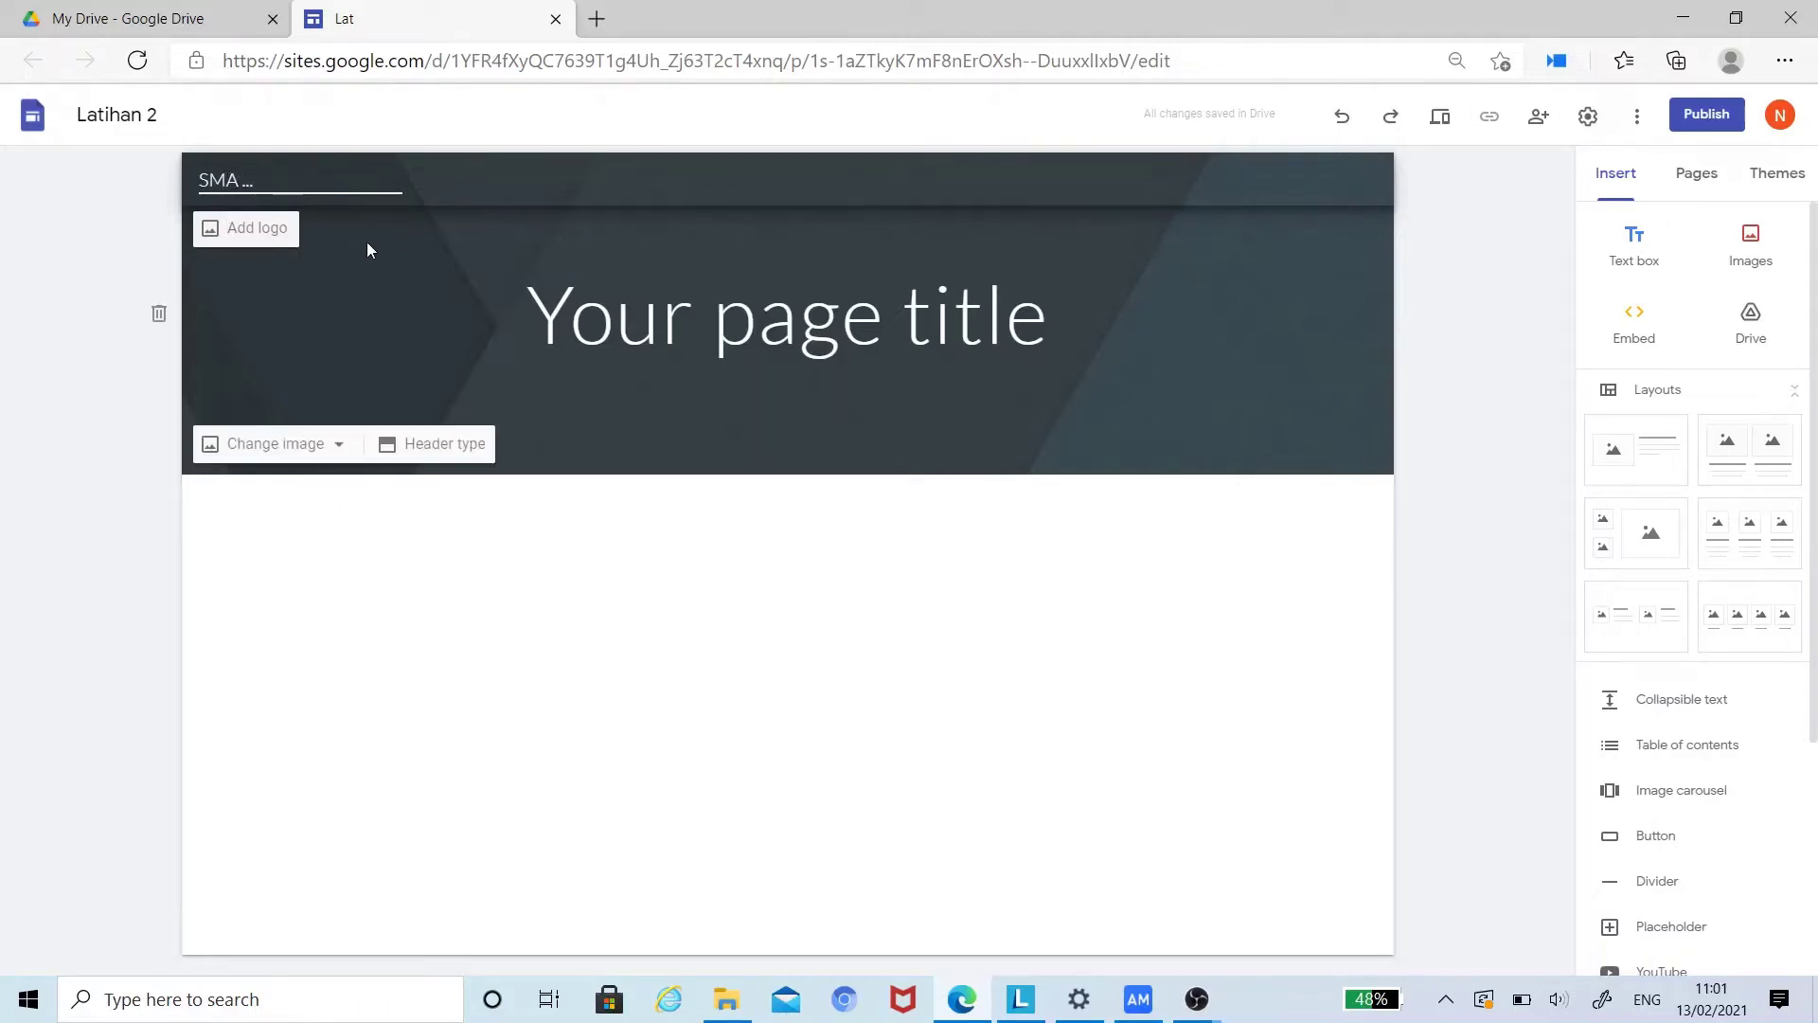
Step: Replace the placeholder page title in the header with "English Lesson"
mouse_move(347, 230)
click(636, 328)
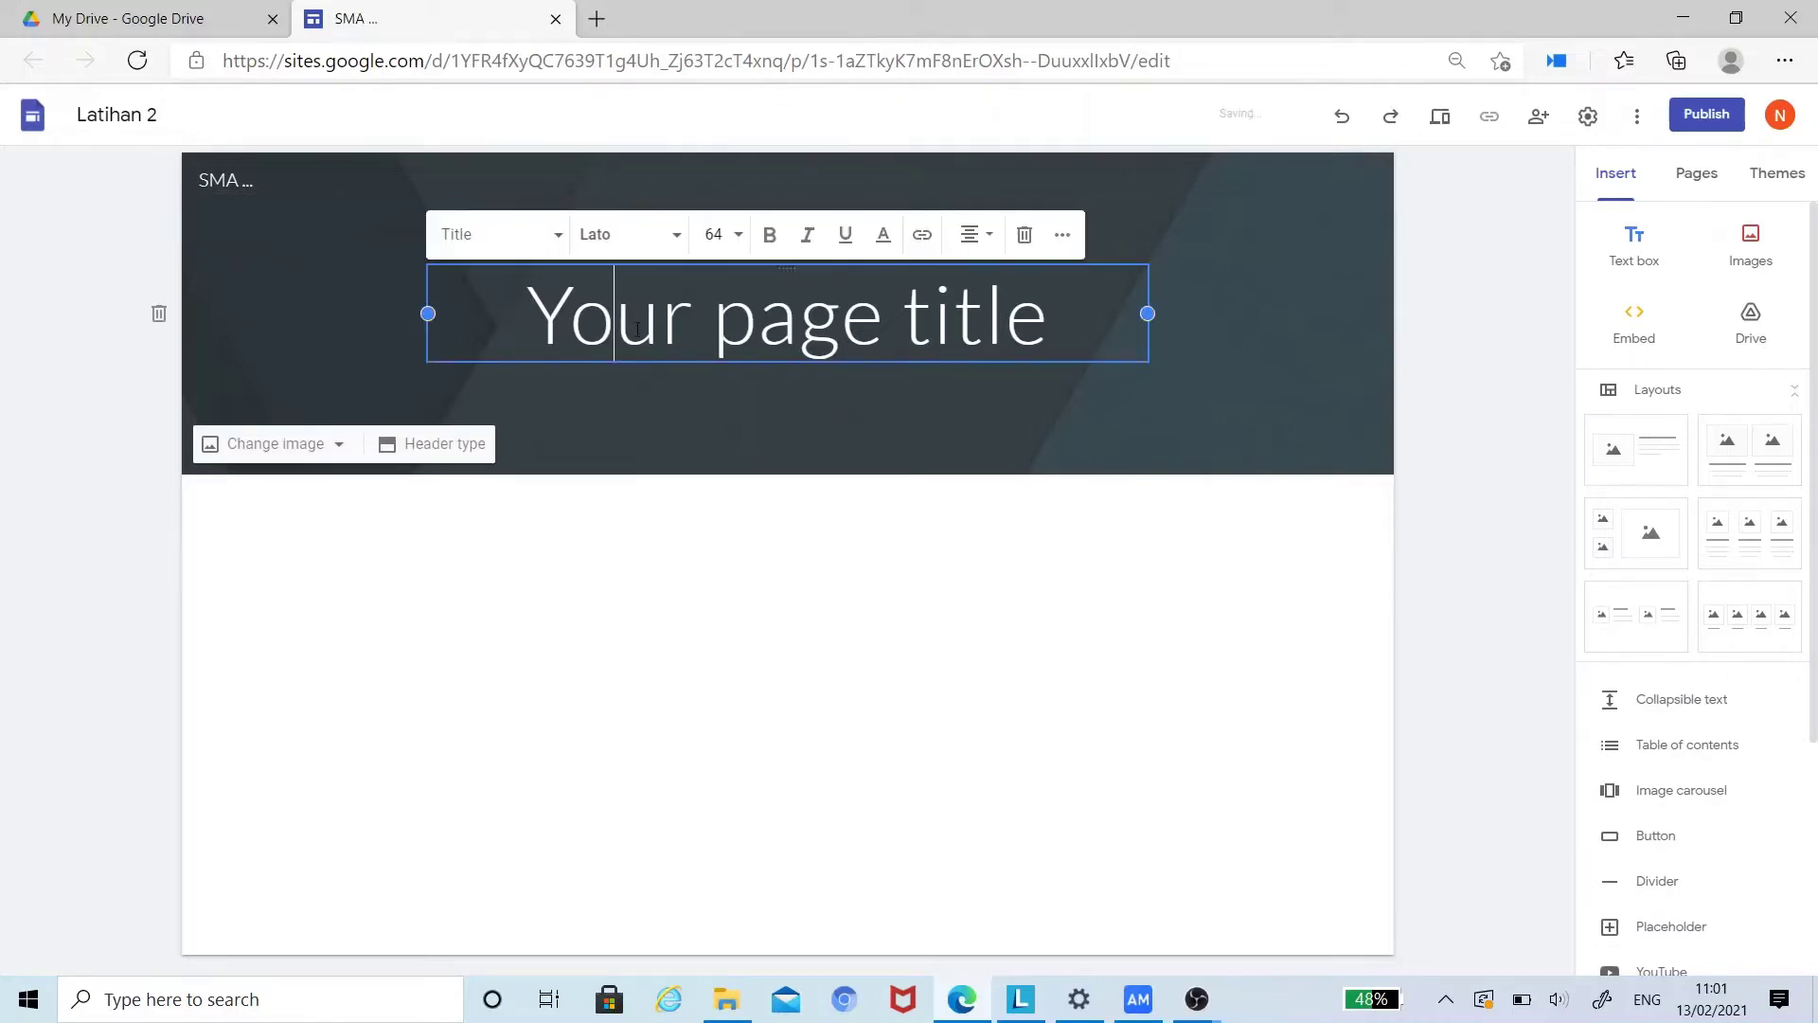
key(BackSpace)
key(BackSpace)
key(Delete)
key(Delete)
key(Delete)
key(Delete)
key(Delete)
key(Delete)
key(Delete)
key(Delete)
key(Delete)
key(Delete)
key(Delete)
key(Delete)
key(Delete)
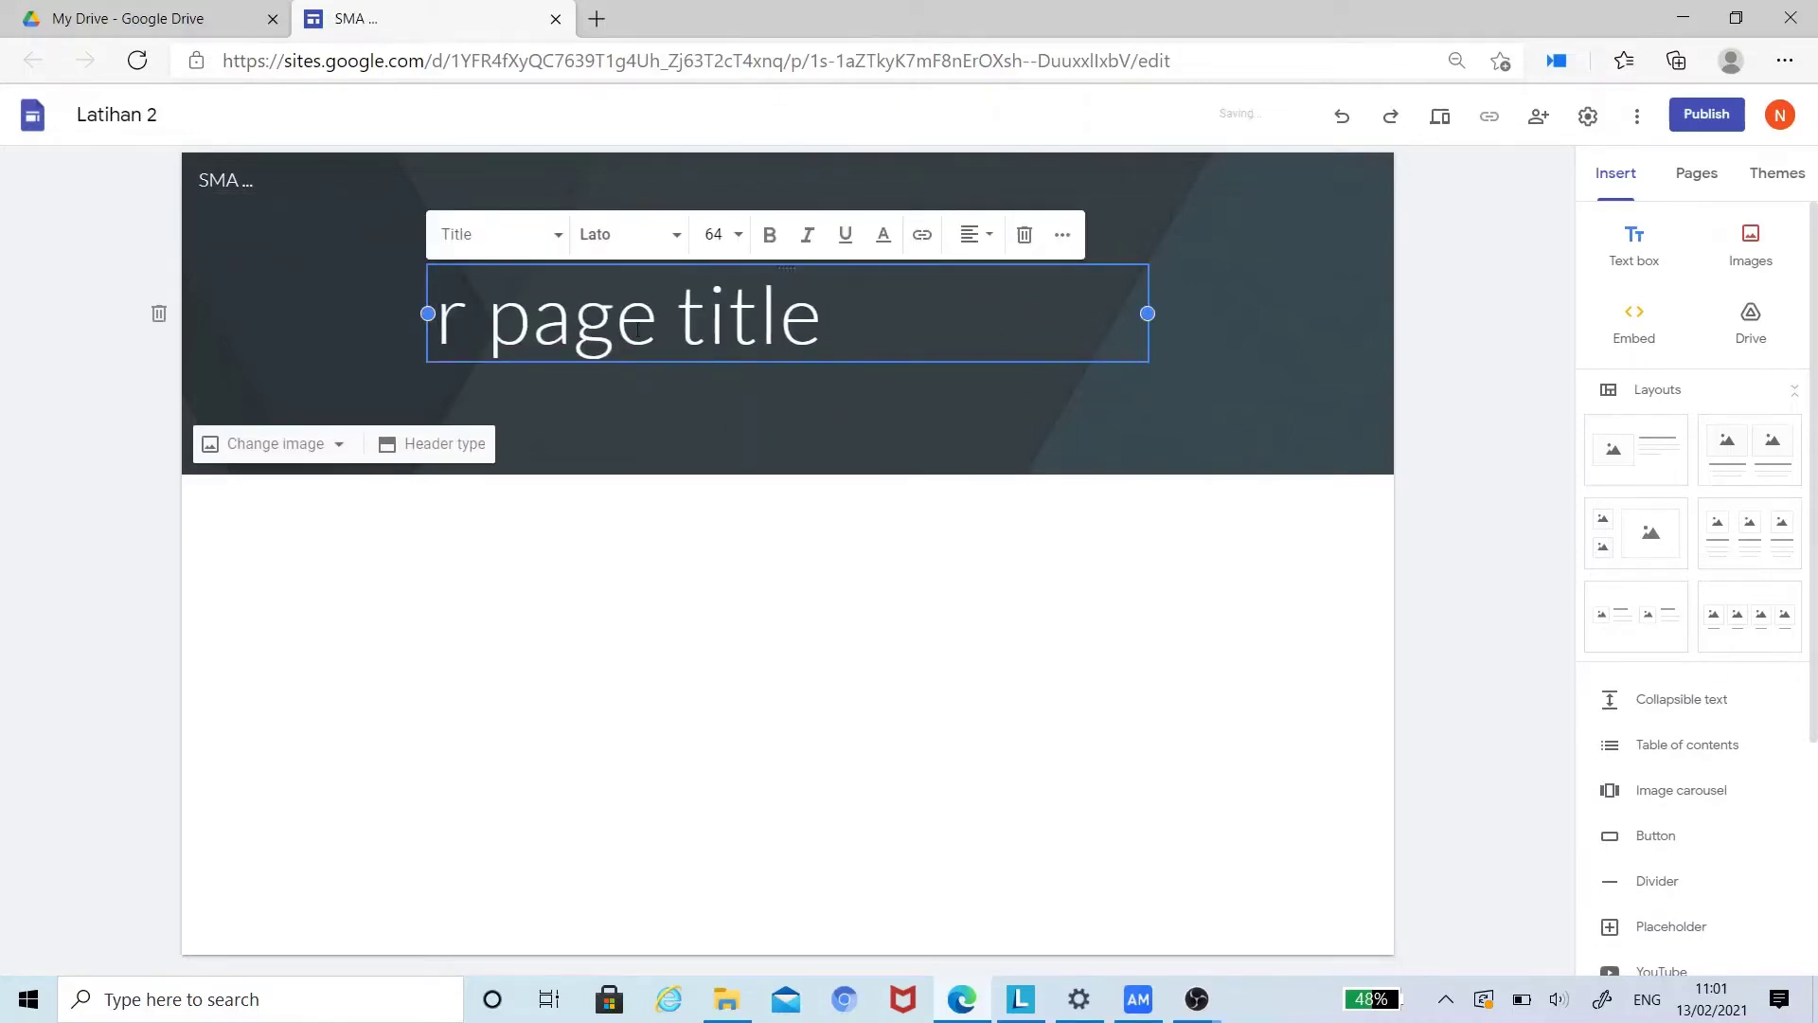
text(E)
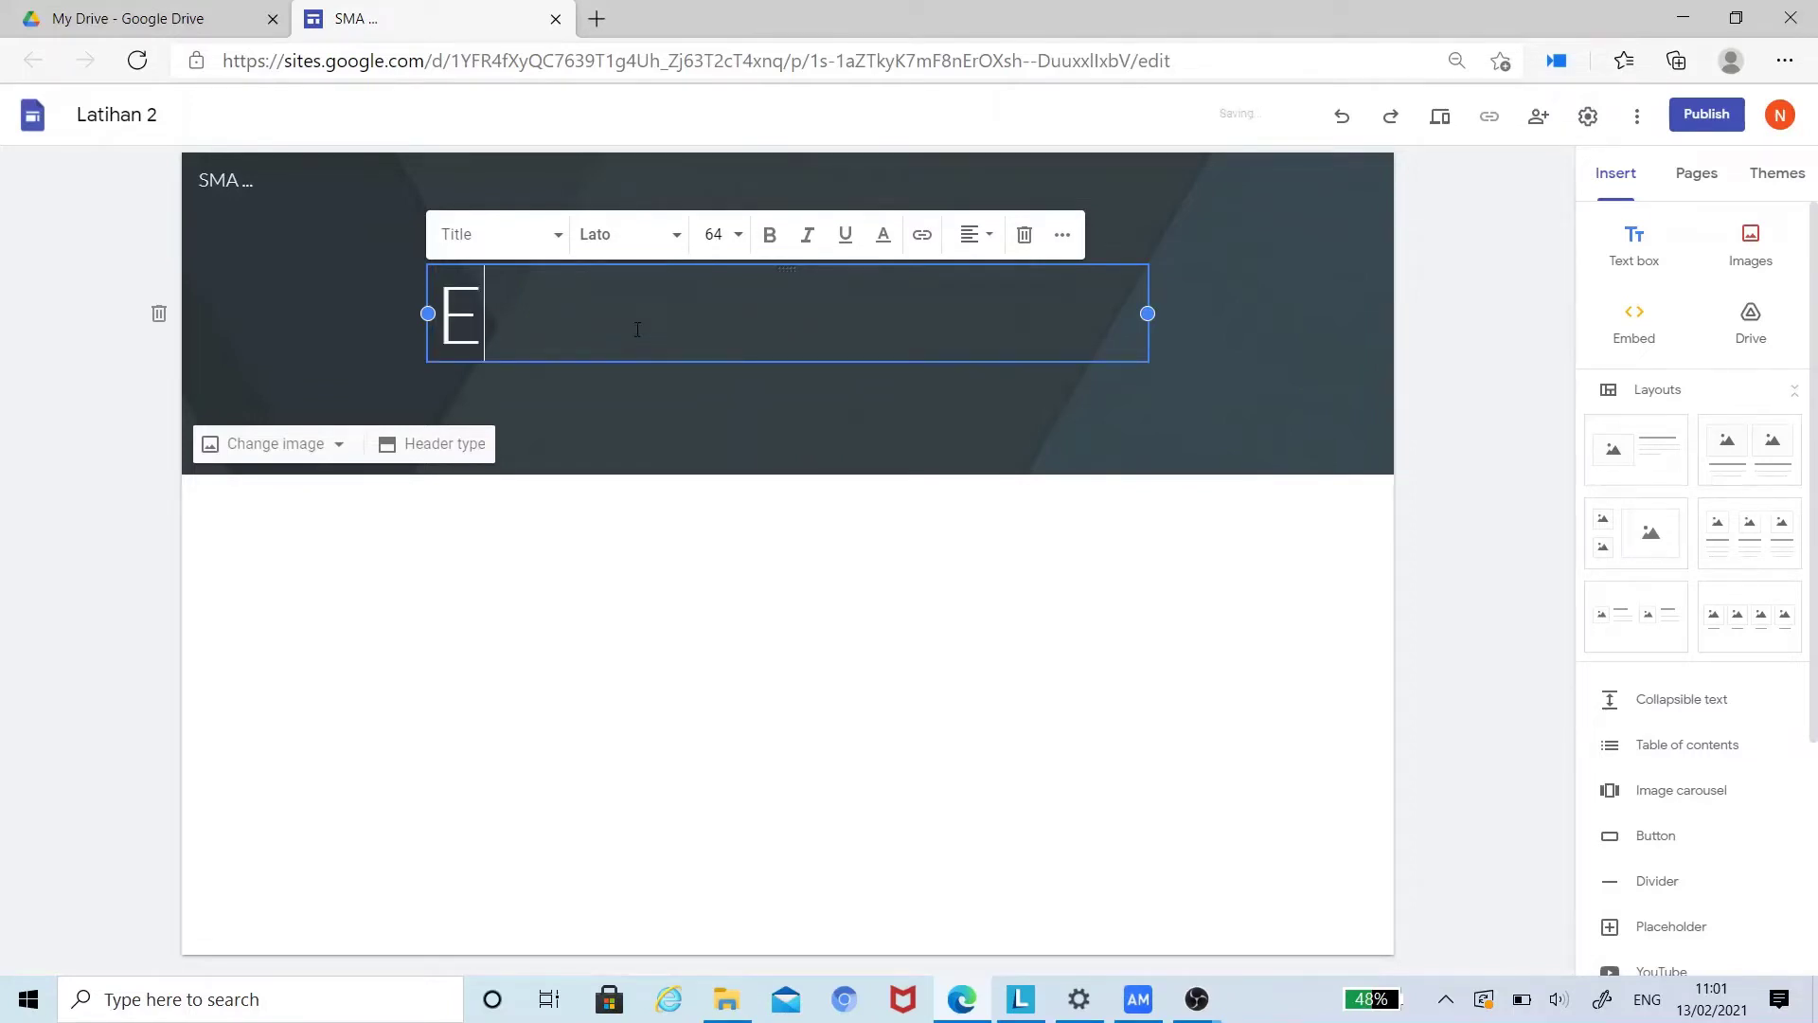
text(nglis)
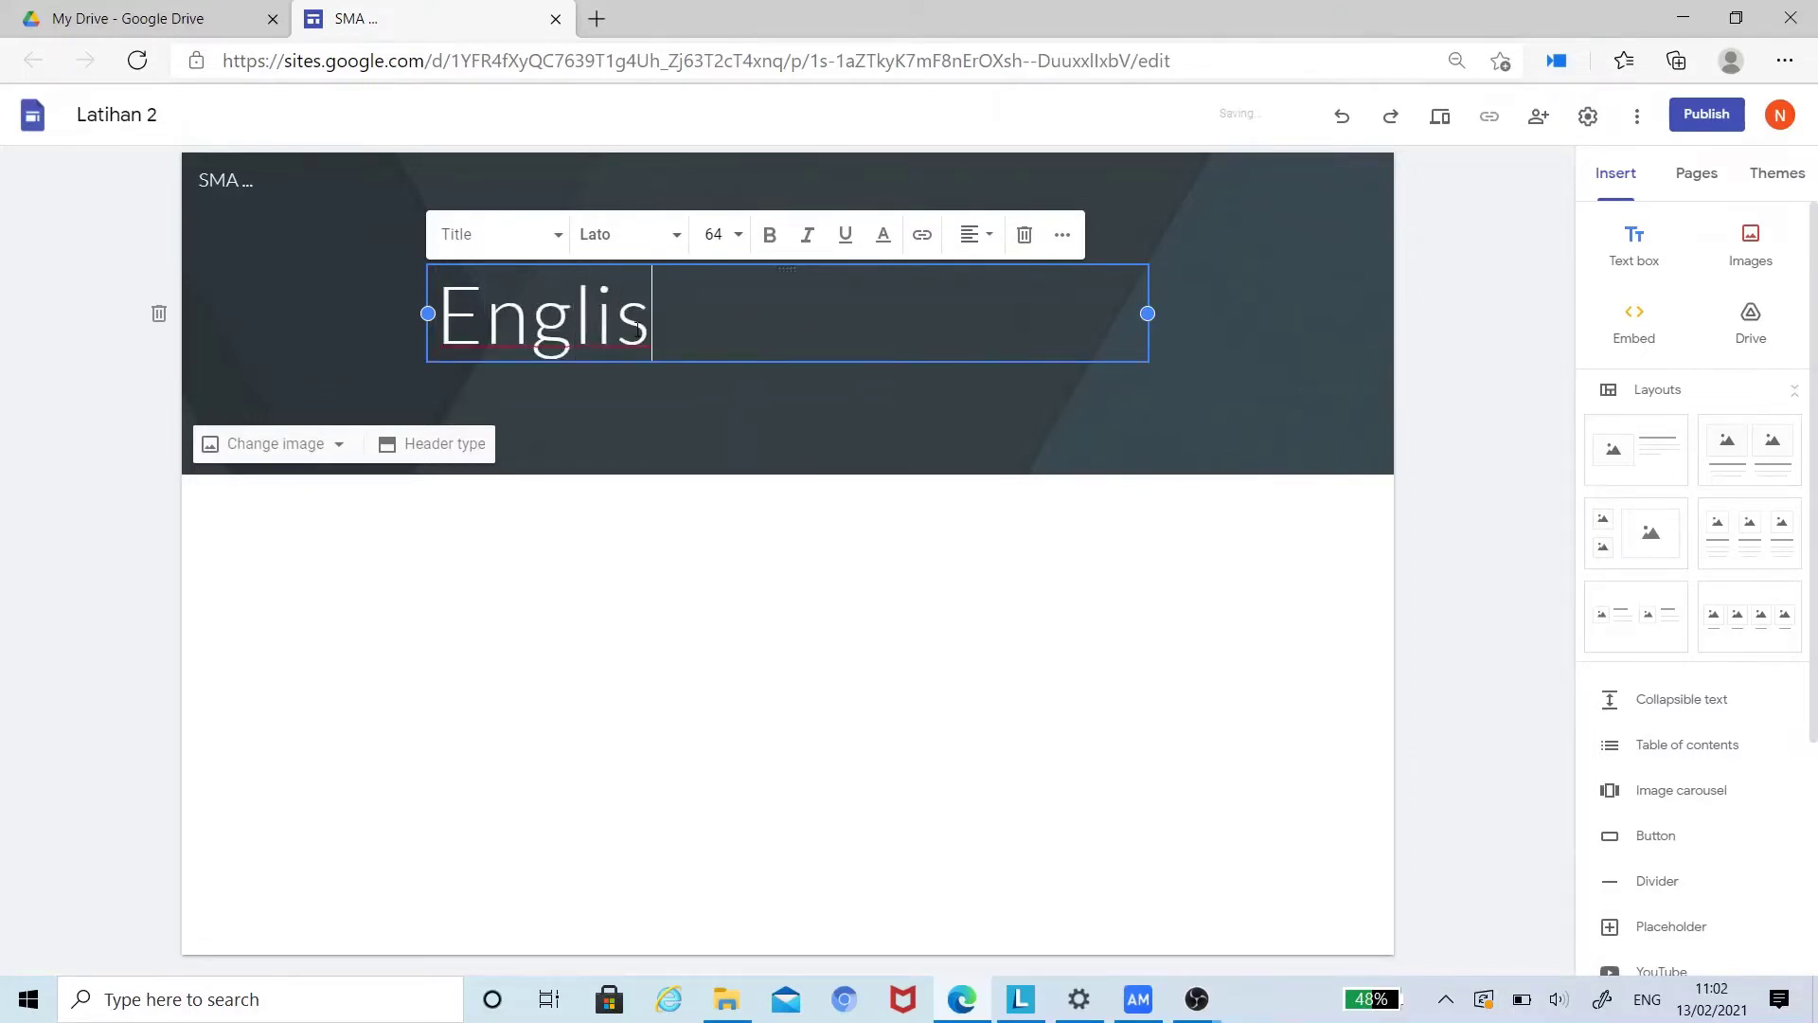
text(h Le)
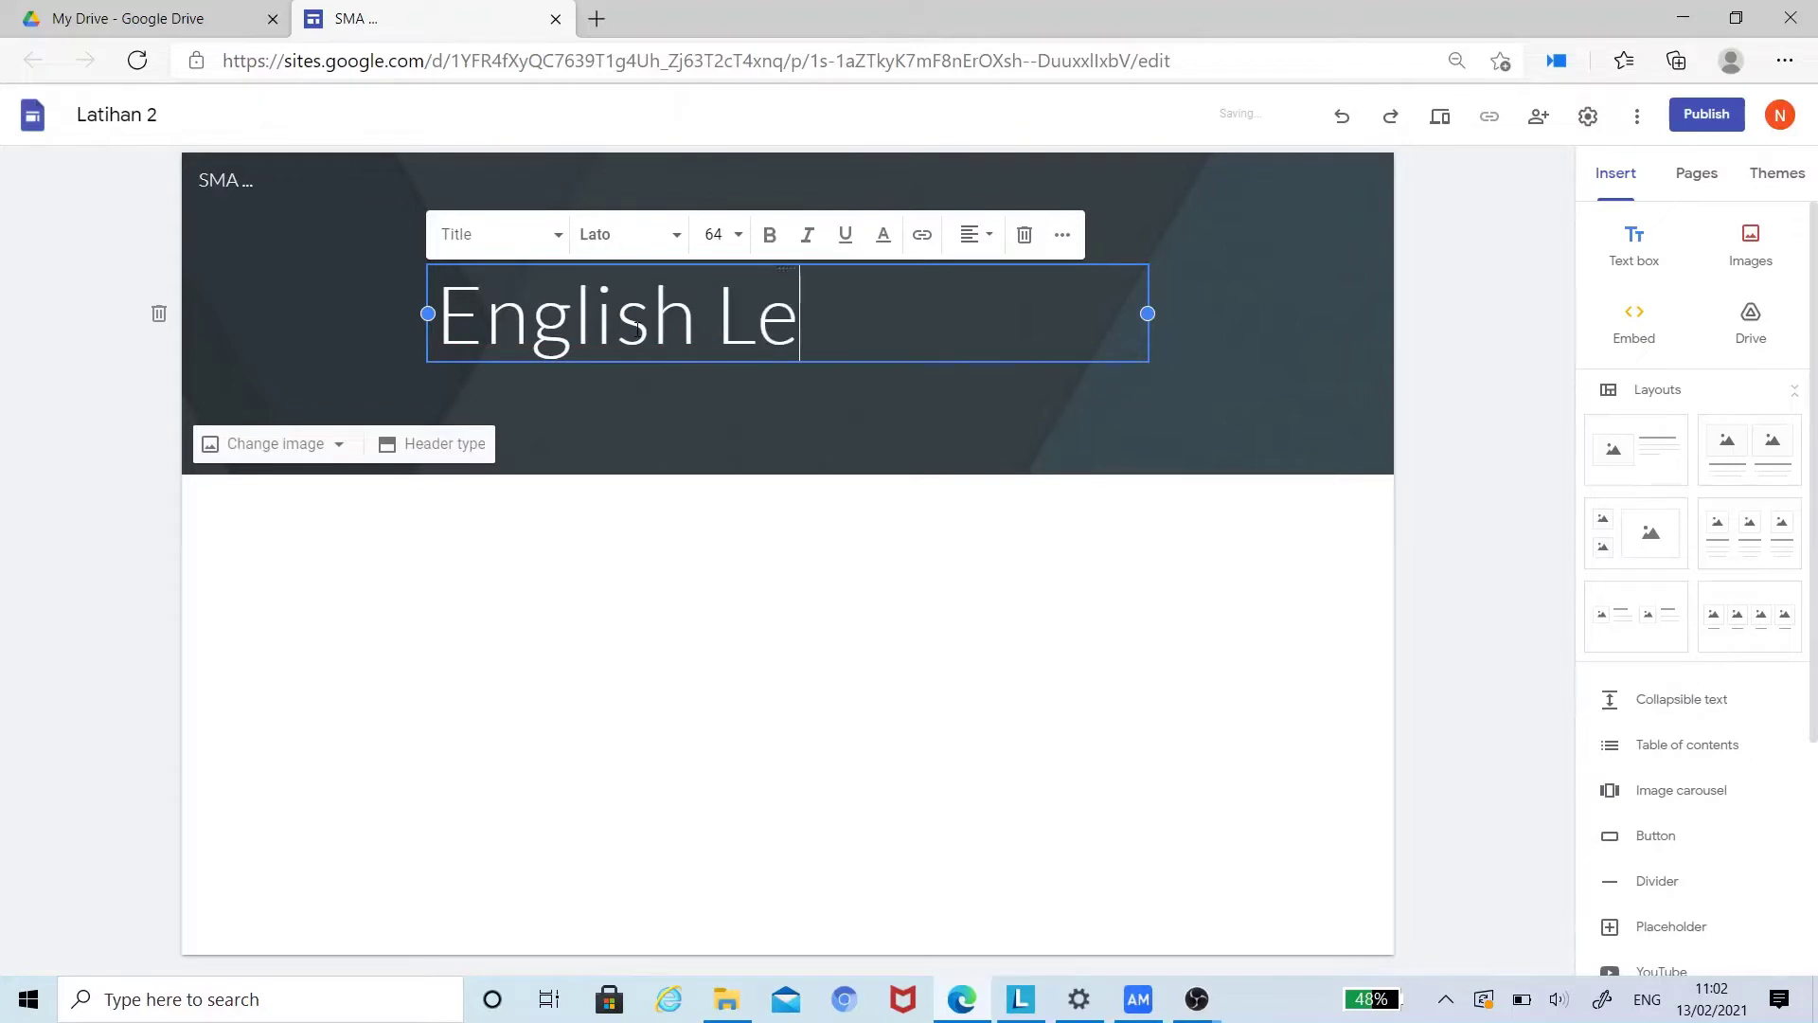
text(ssoi)
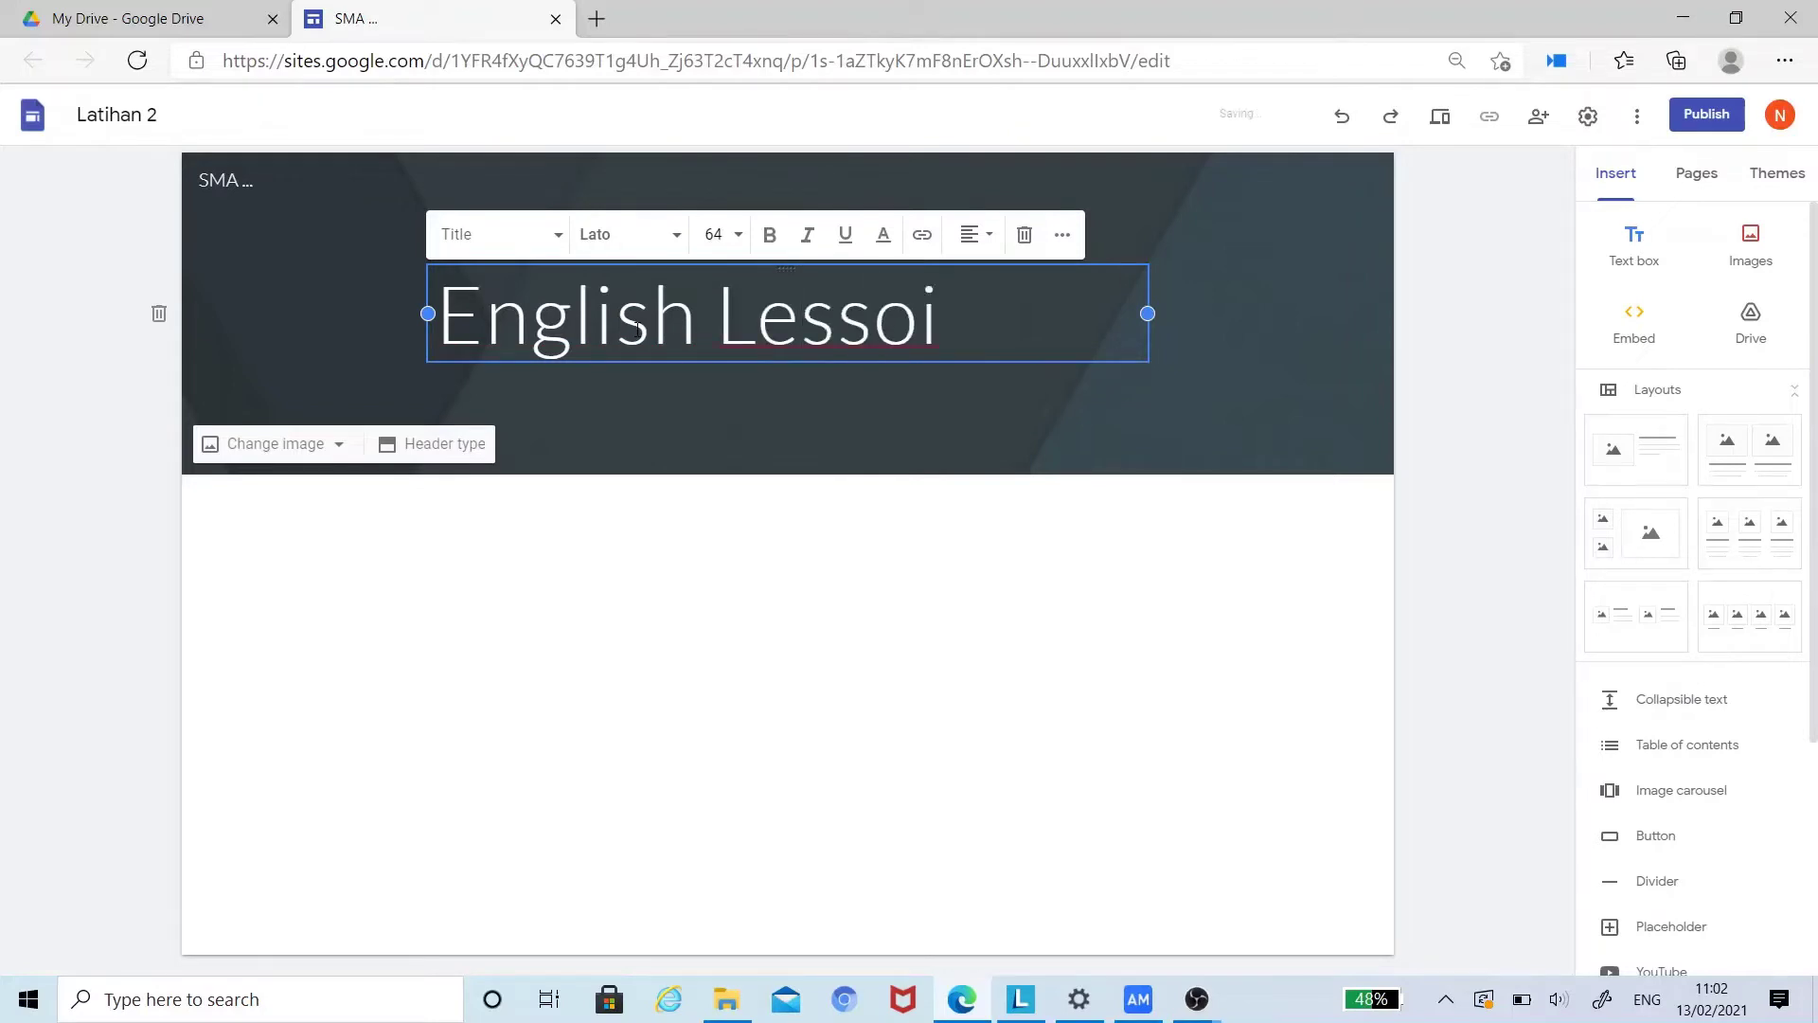
key(BackSpace)
text(n)
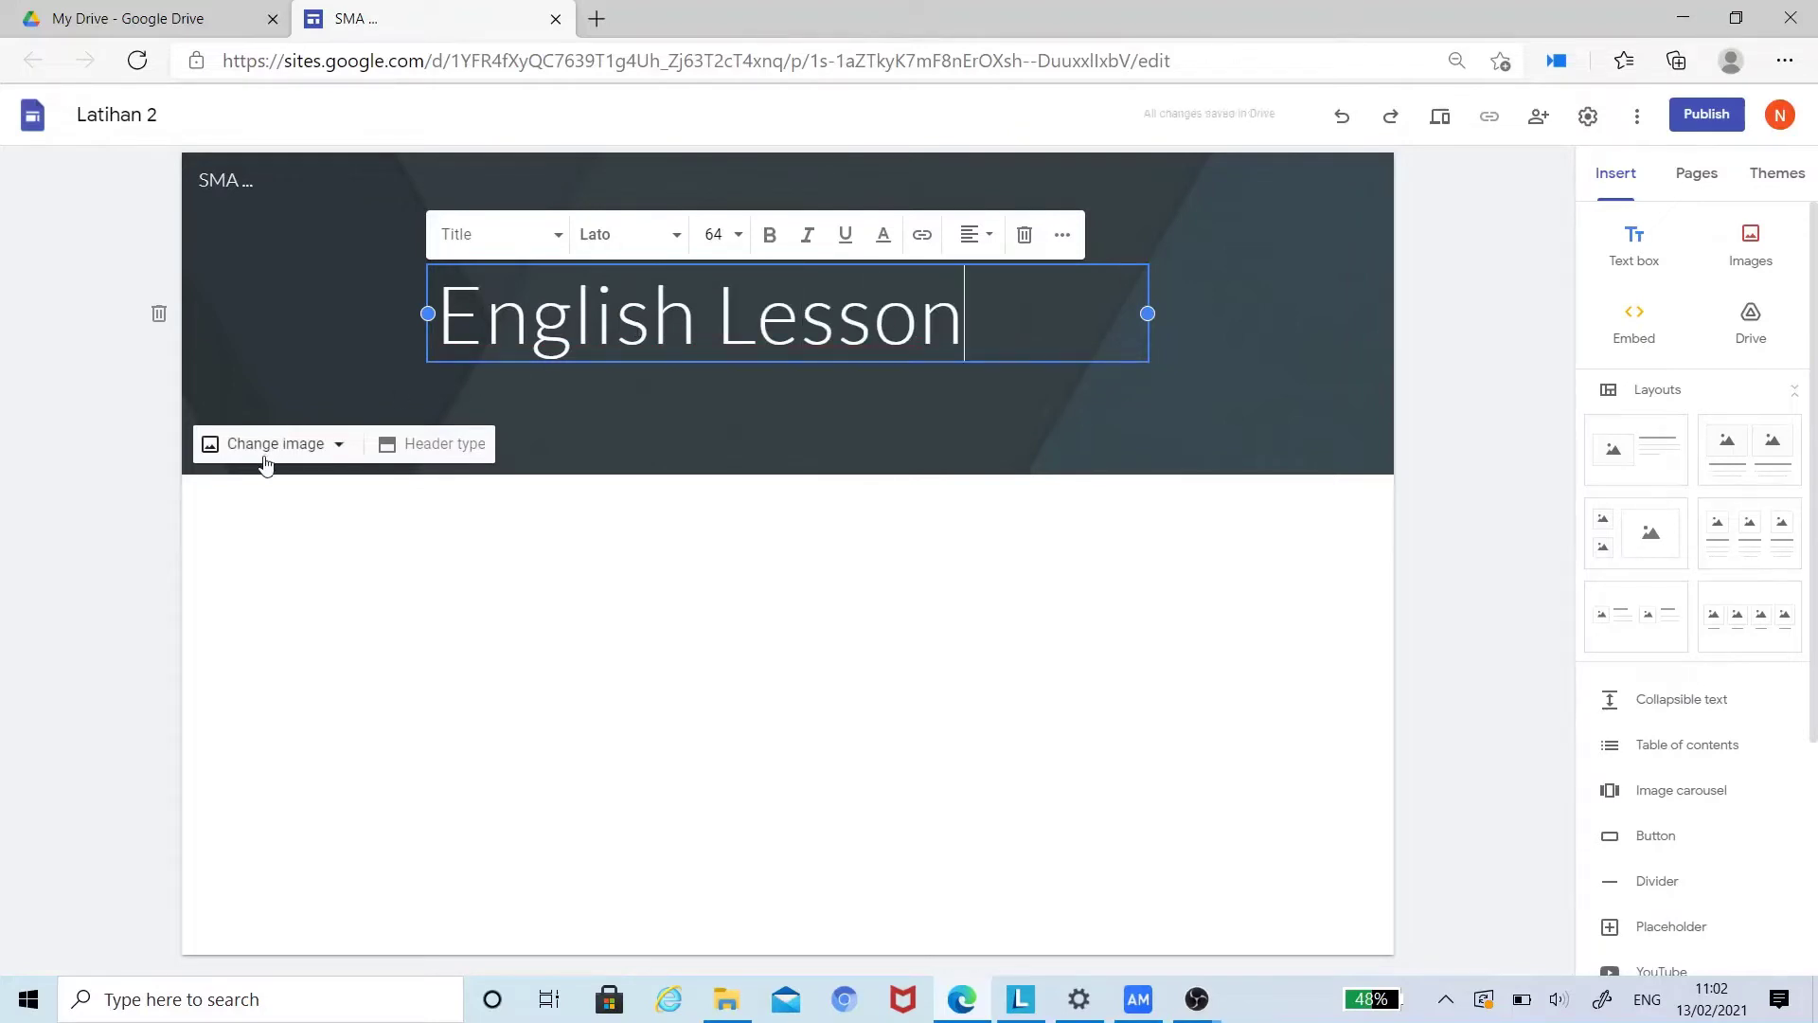
Step: Change the header image to the gallery photo of a bright desk with a laptop and a glass
click(265, 458)
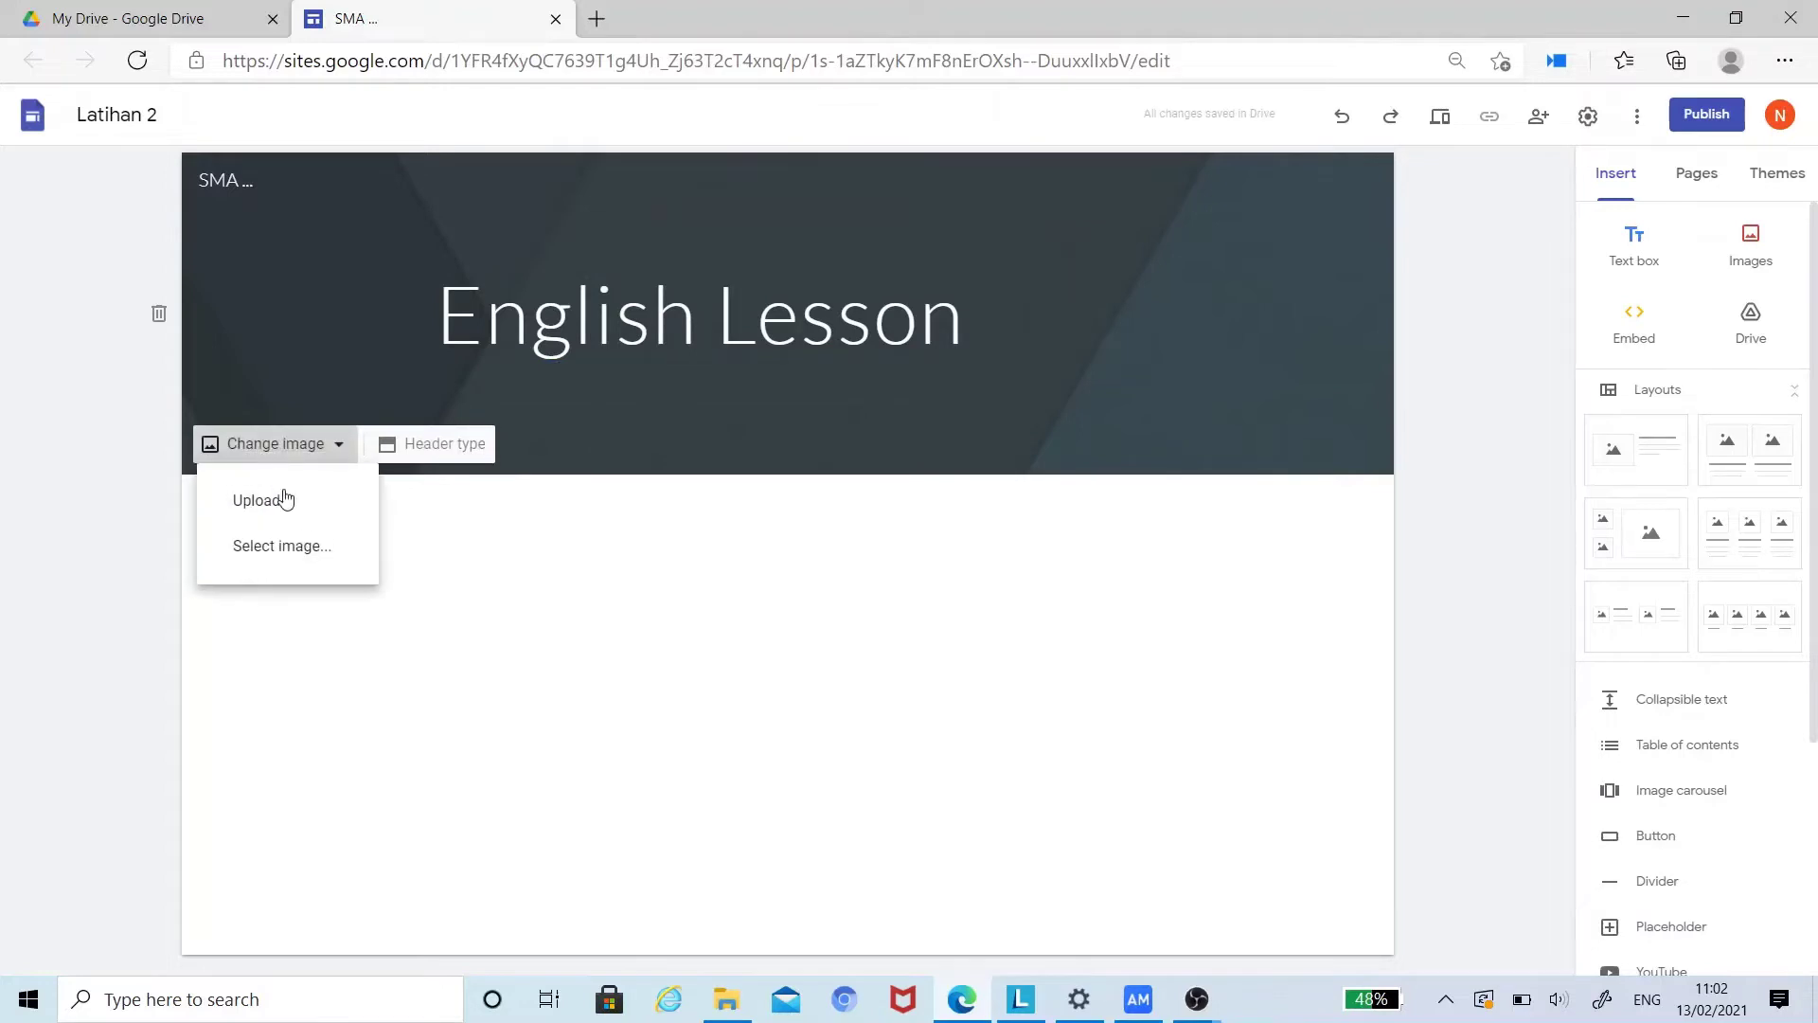
click(291, 543)
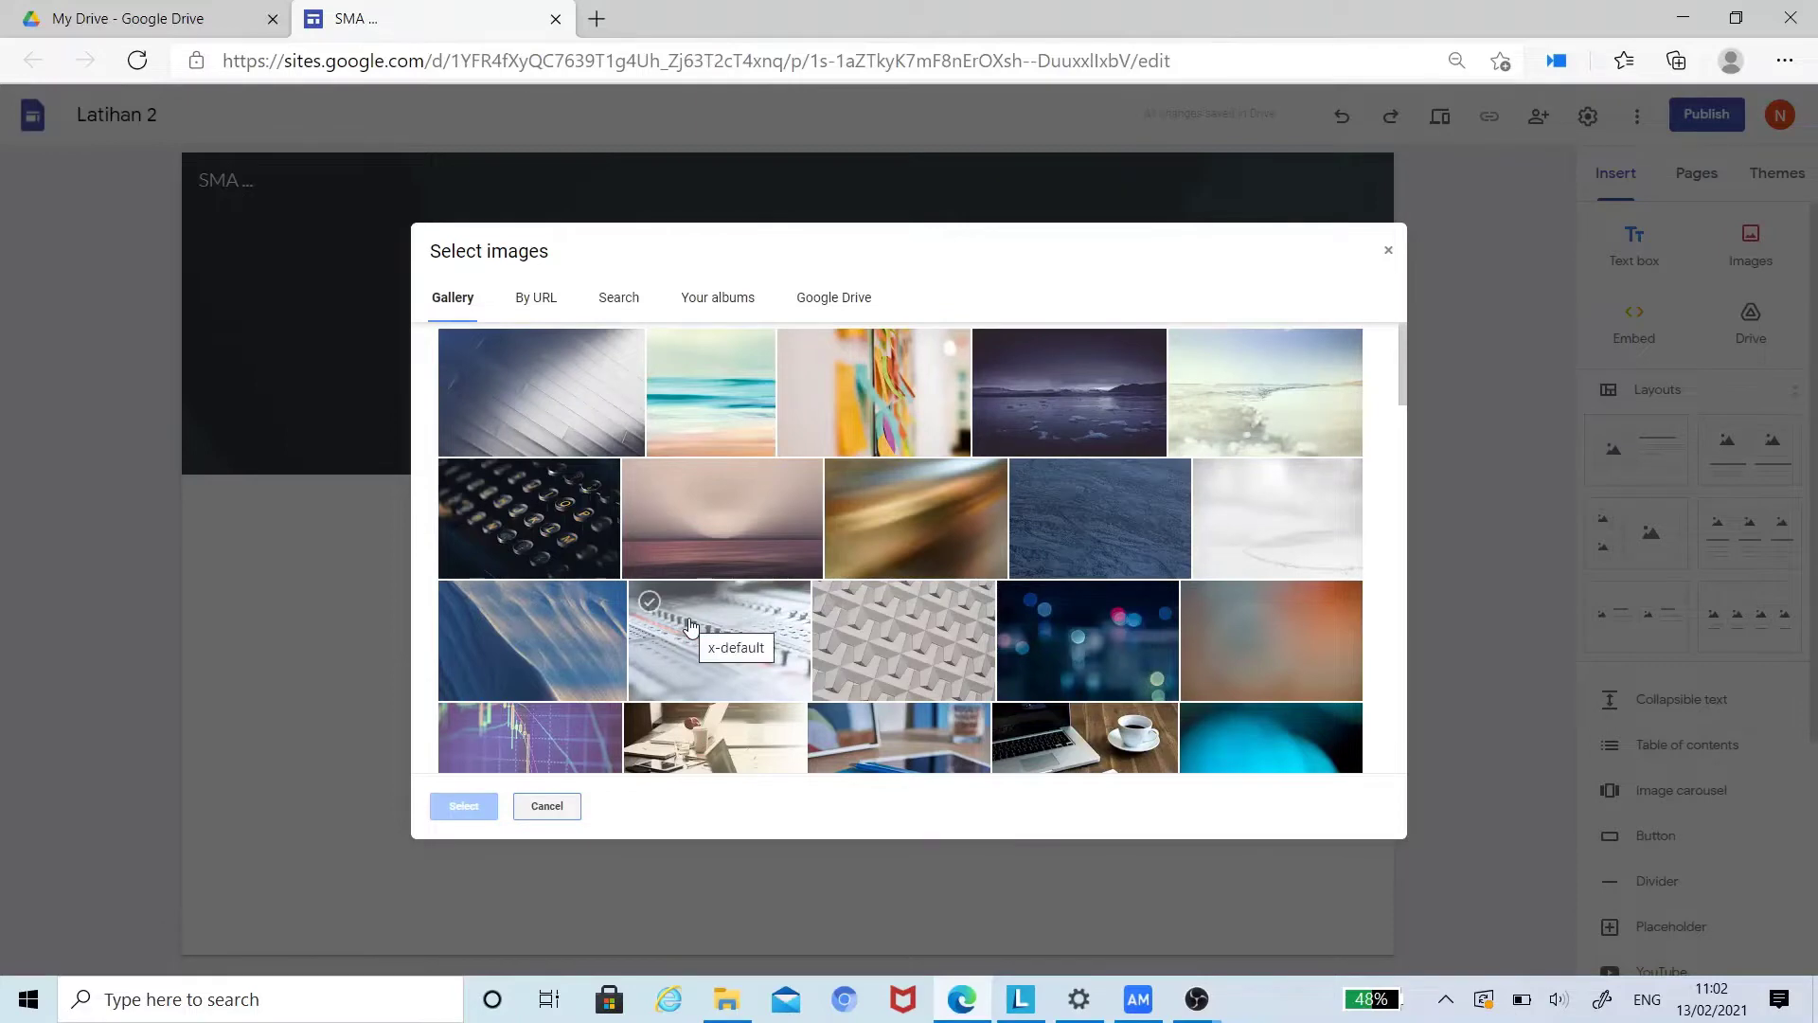
scroll(691, 628, down, 4)
scroll(663, 547, down, 1)
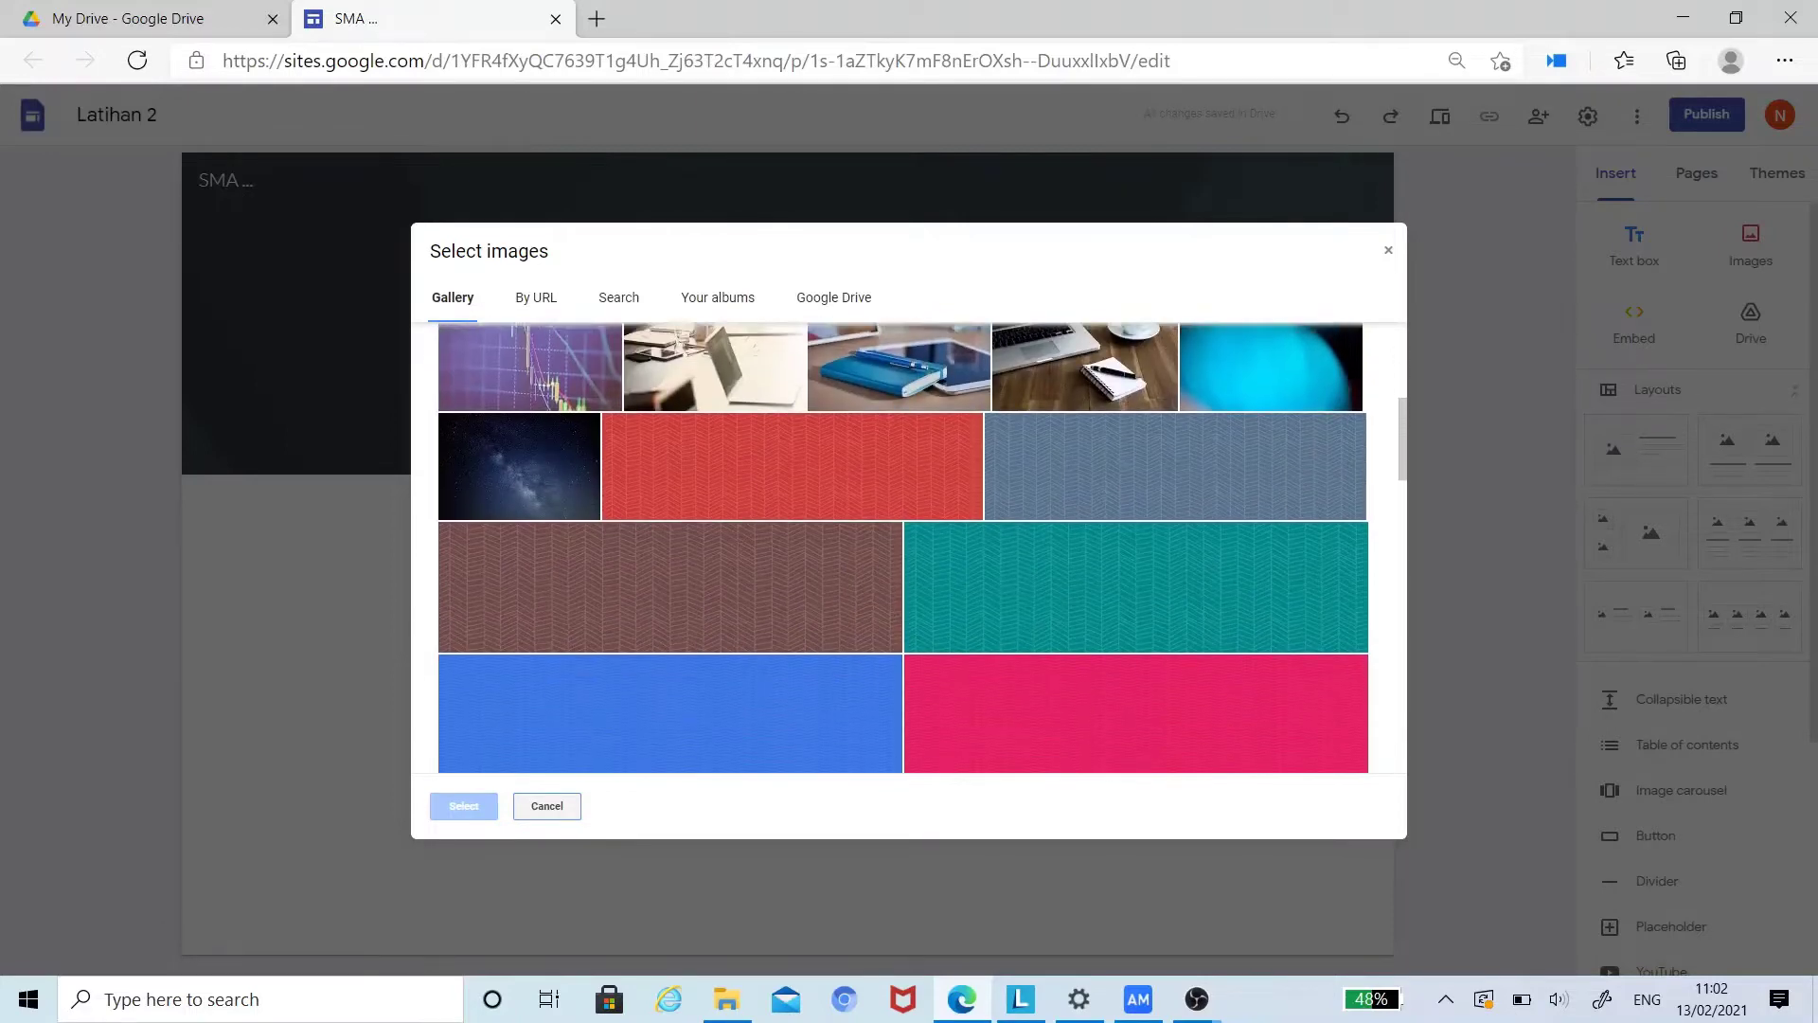
click(678, 381)
click(464, 805)
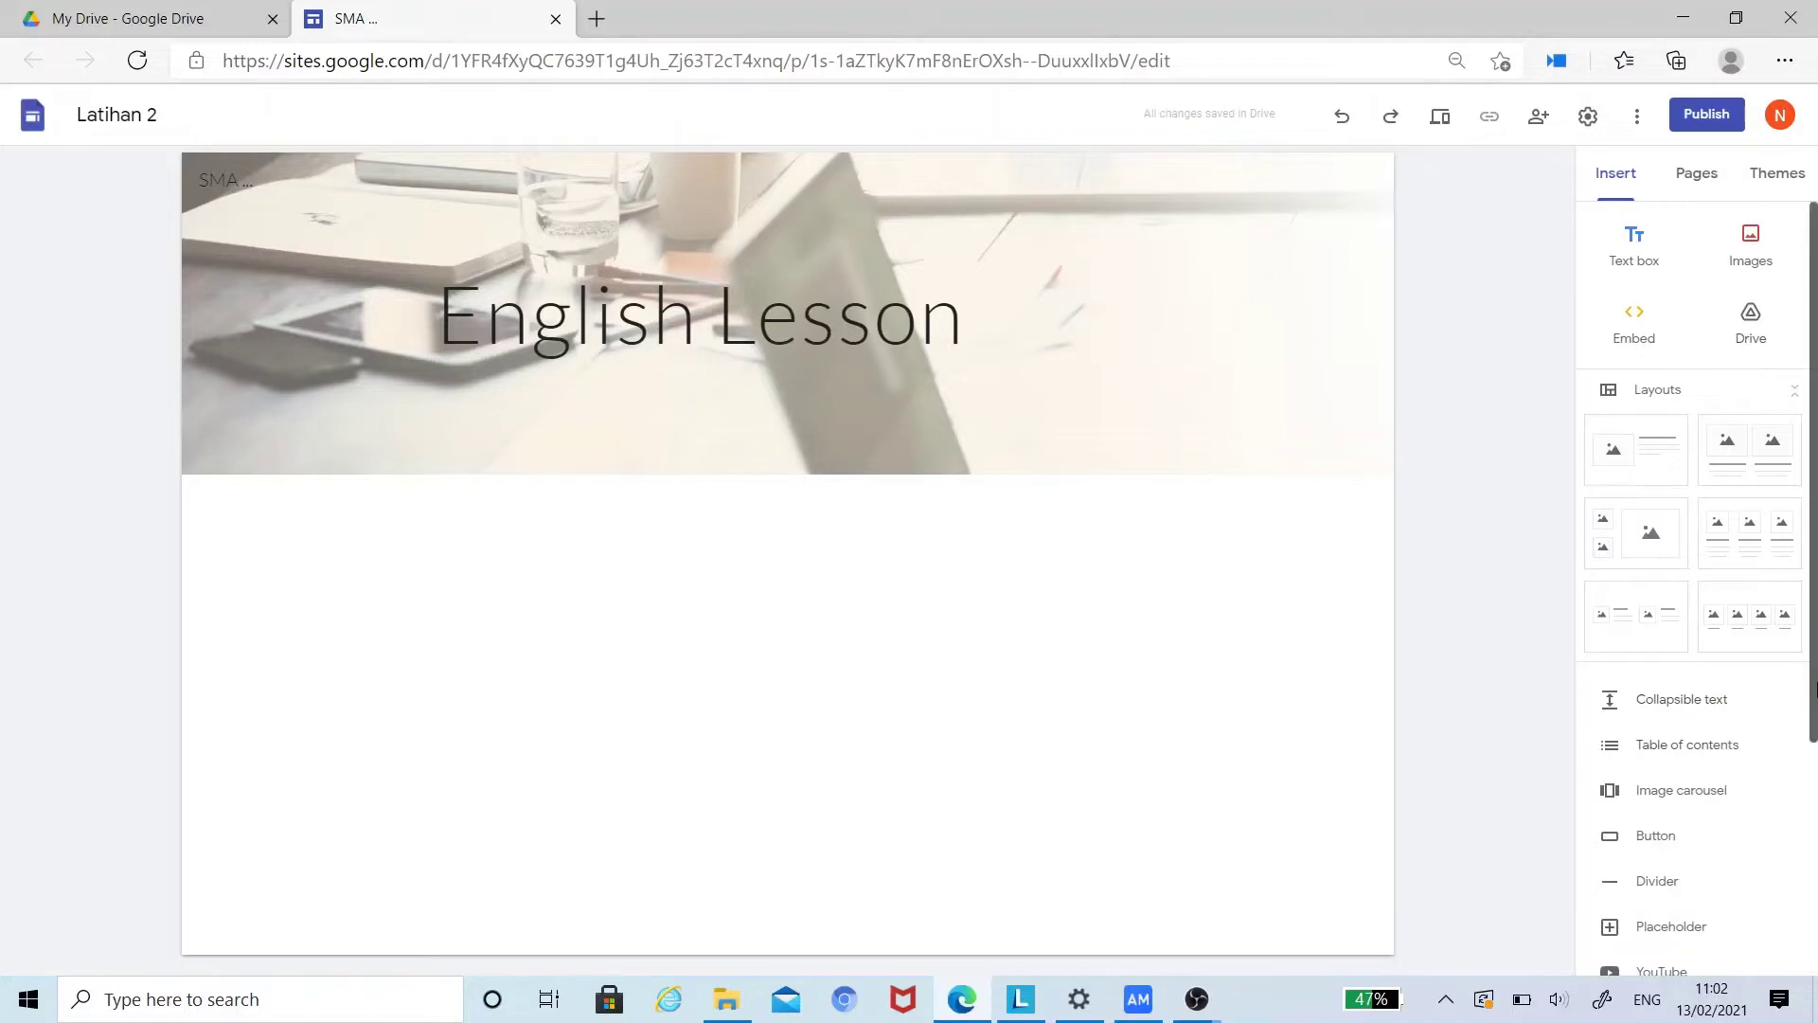
Step: Insert the layout with one image beside text below the header and enter "Grammar" as its heading
scroll(1814, 745, down, 2)
scroll(1814, 745, down, 2)
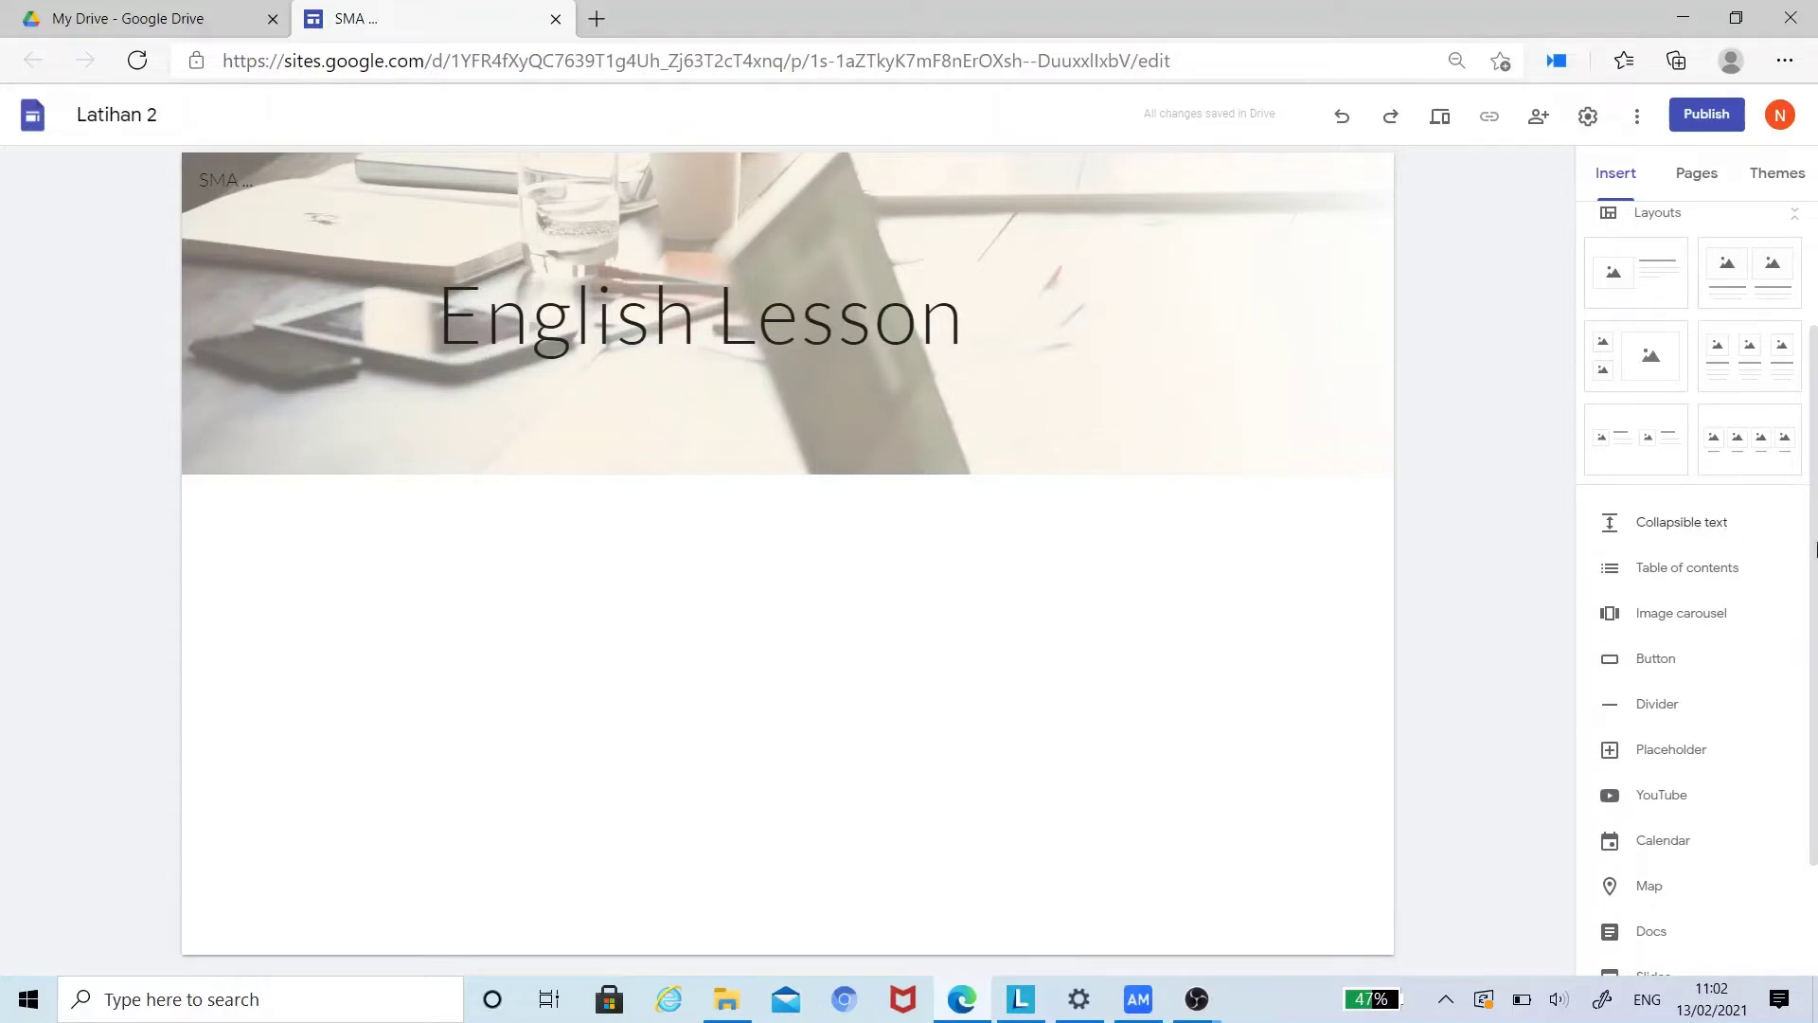
scroll(1814, 549, up, 3)
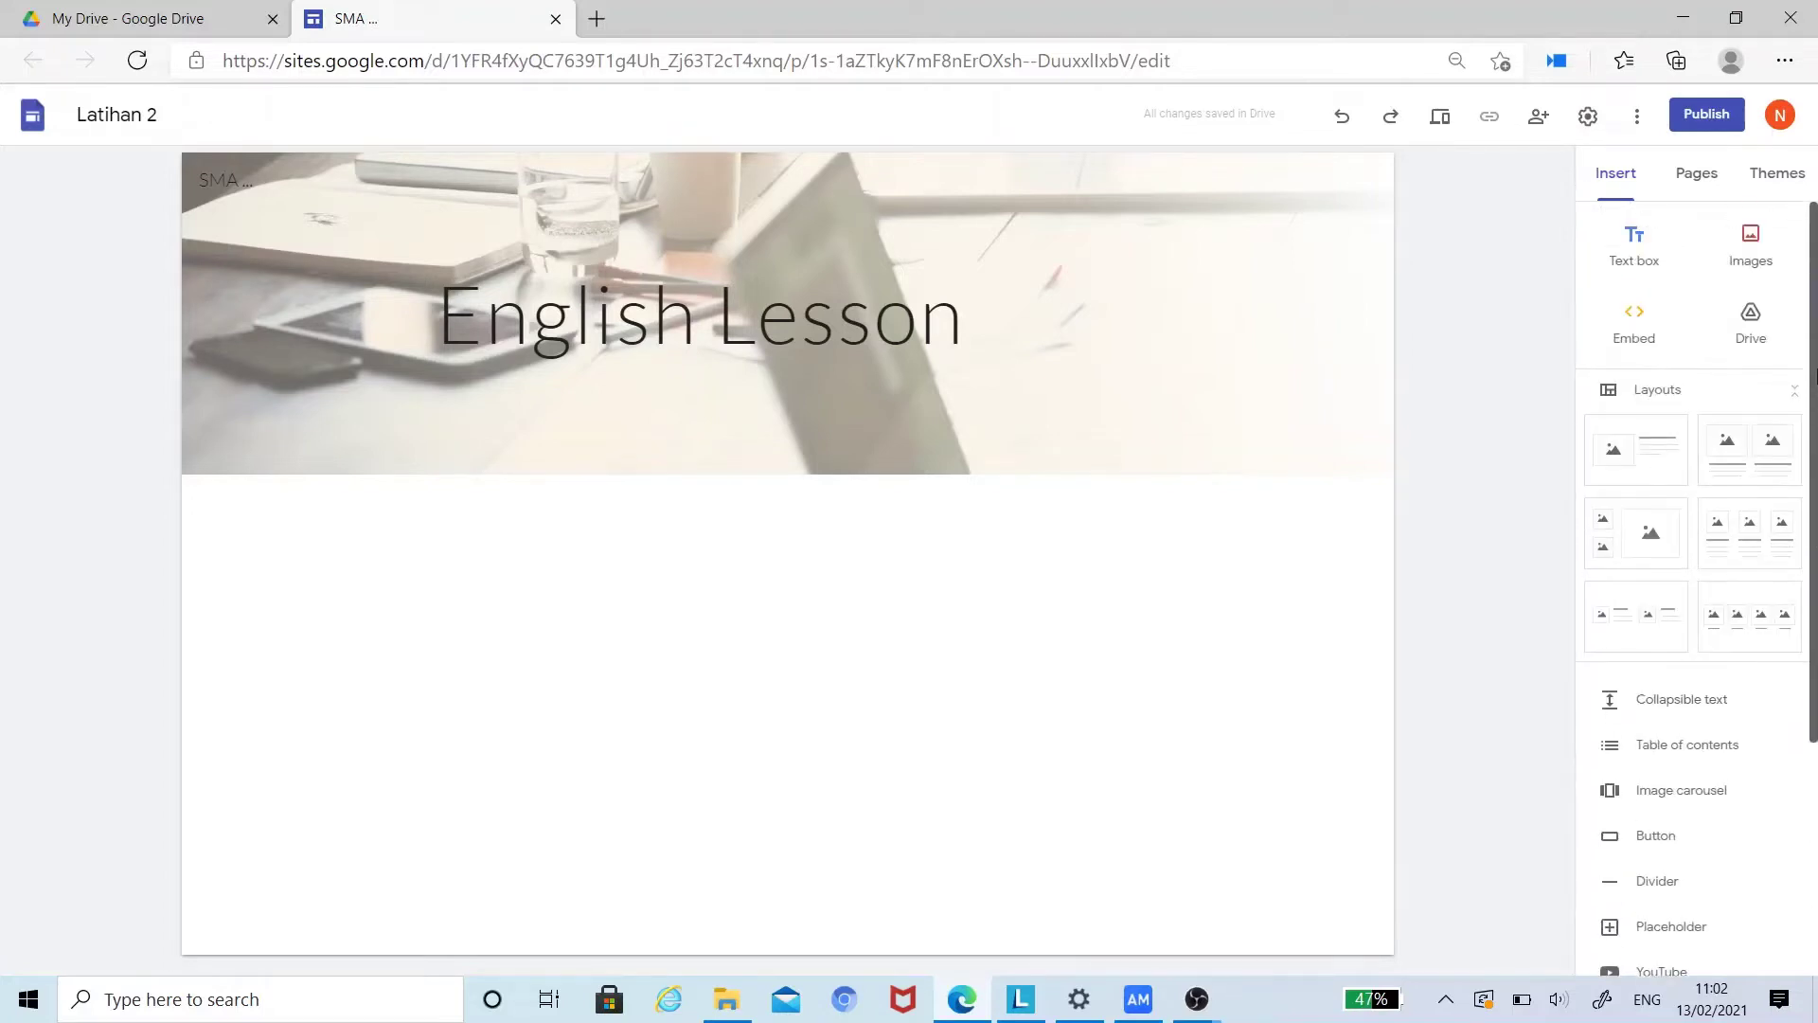
click(1664, 463)
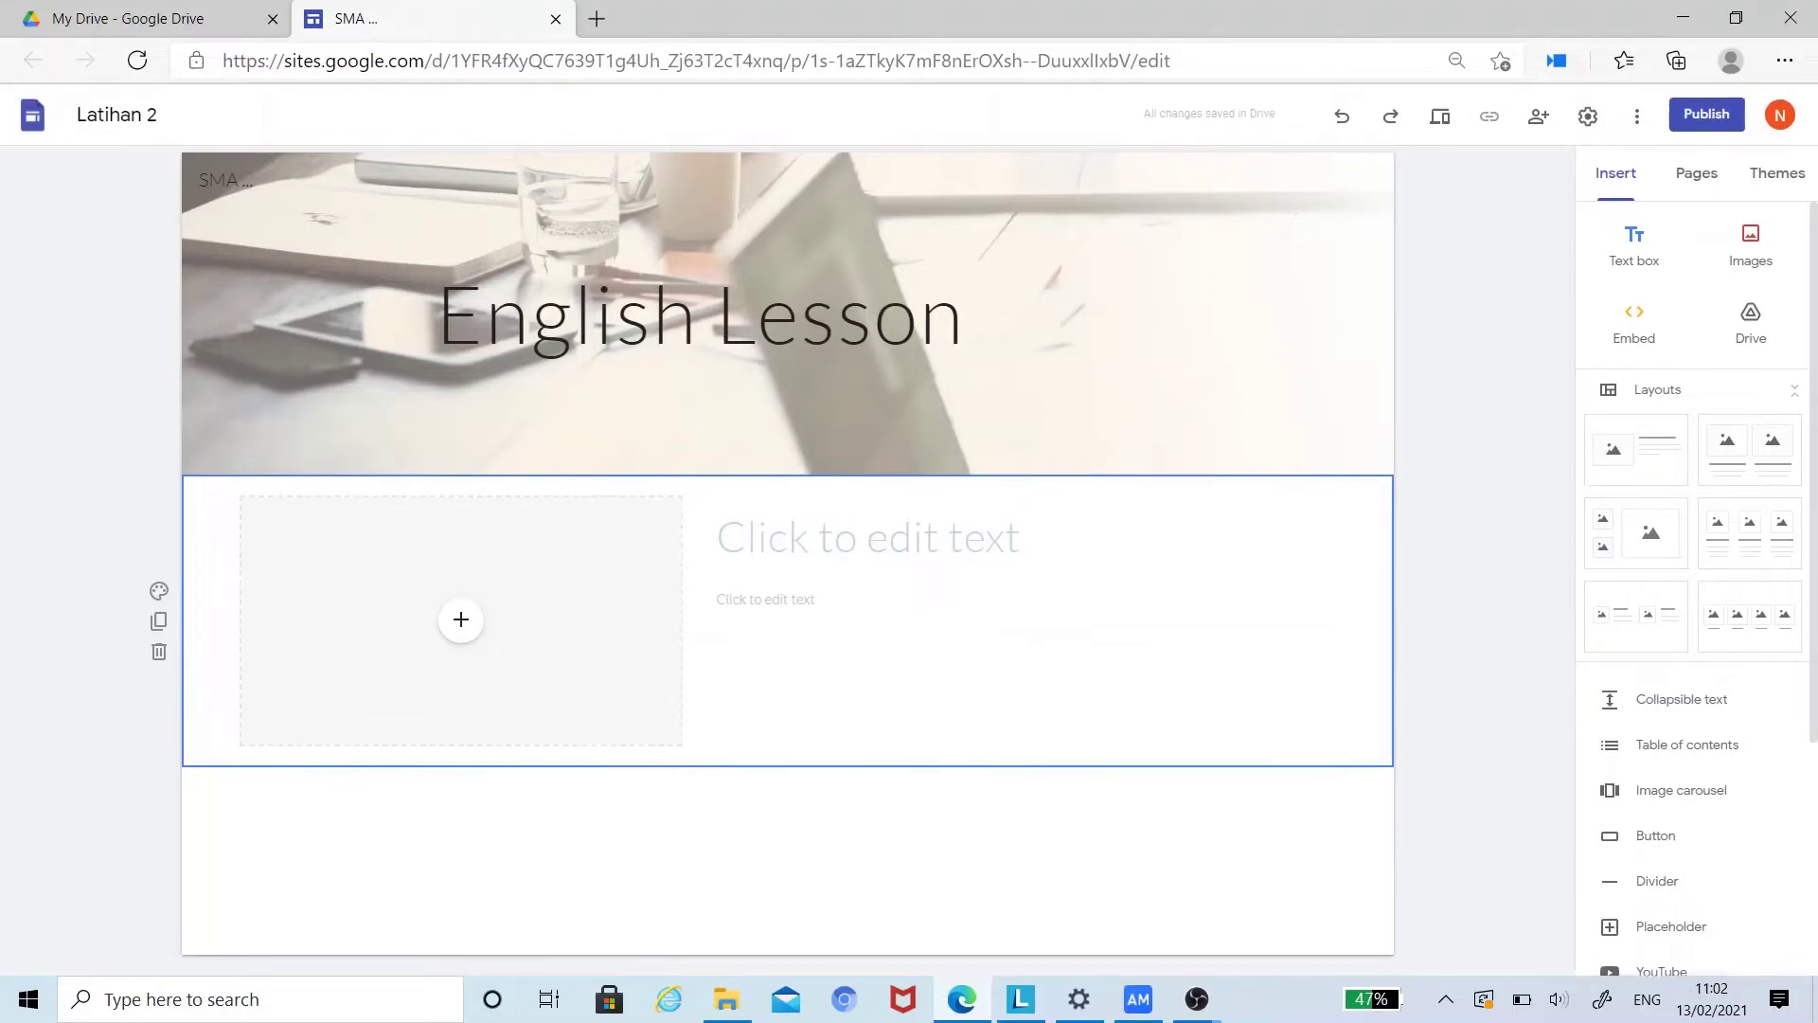
click(1023, 541)
click(971, 544)
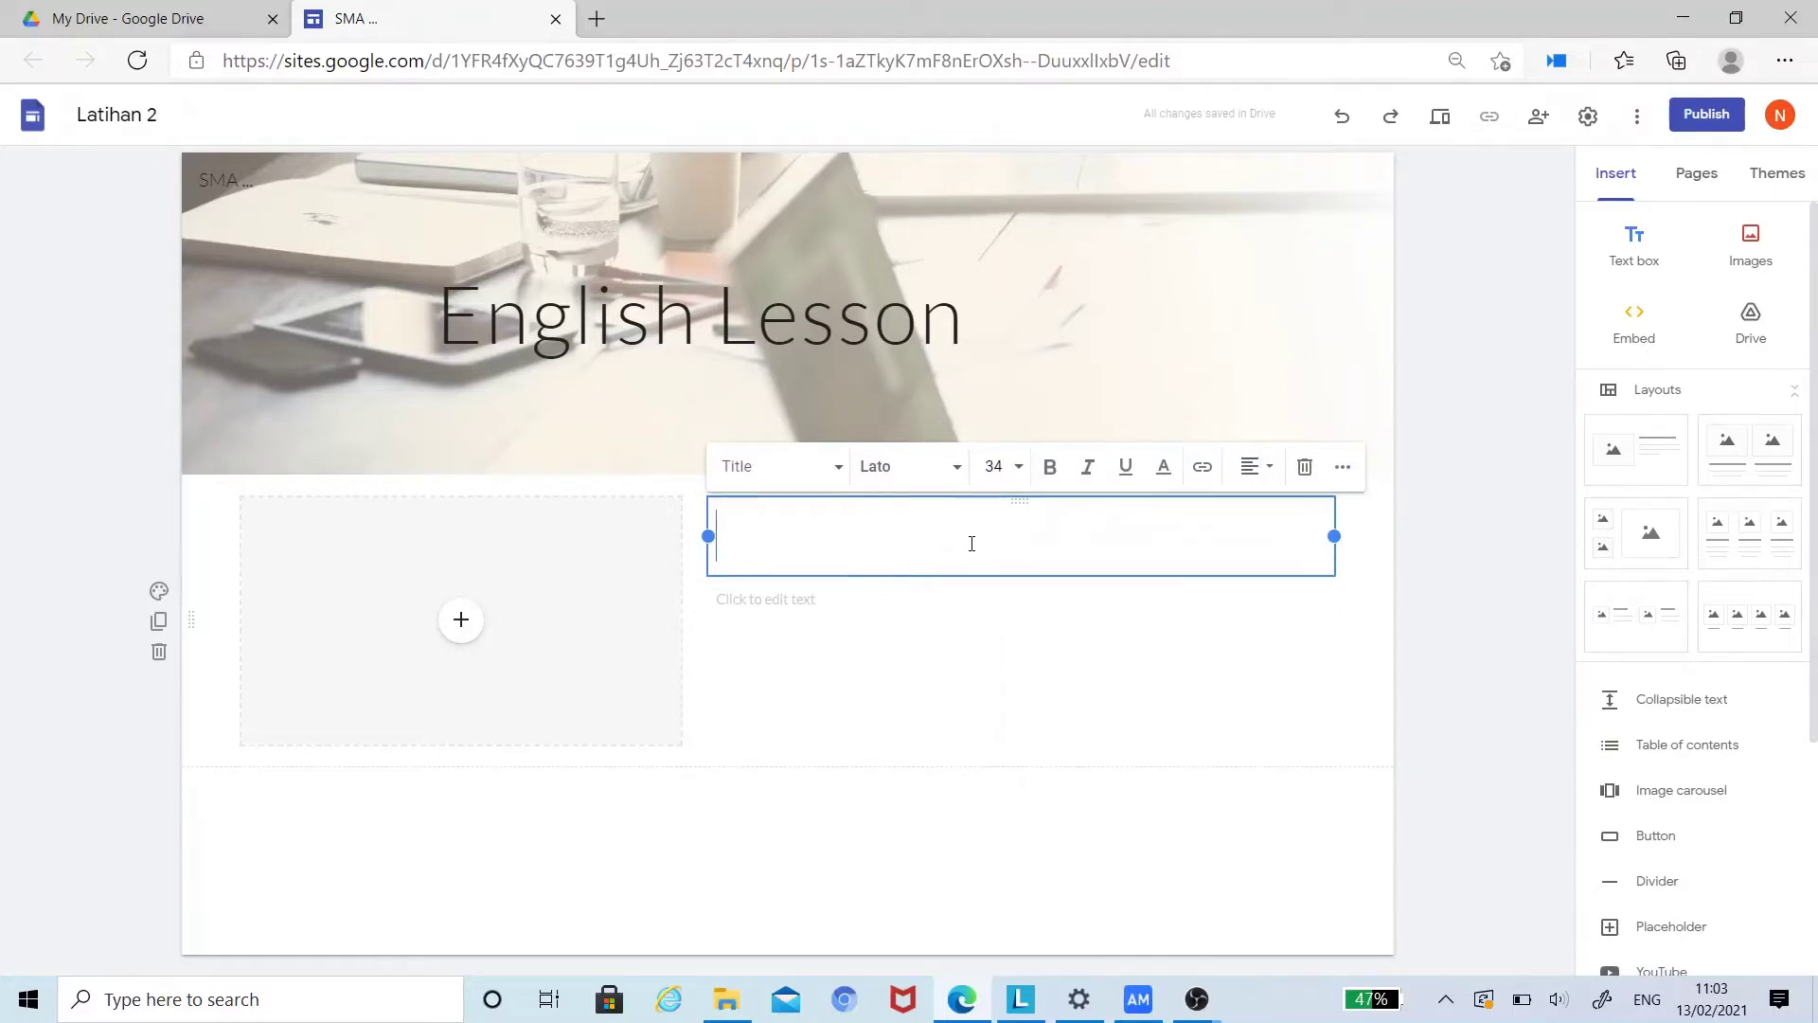
text(Gra)
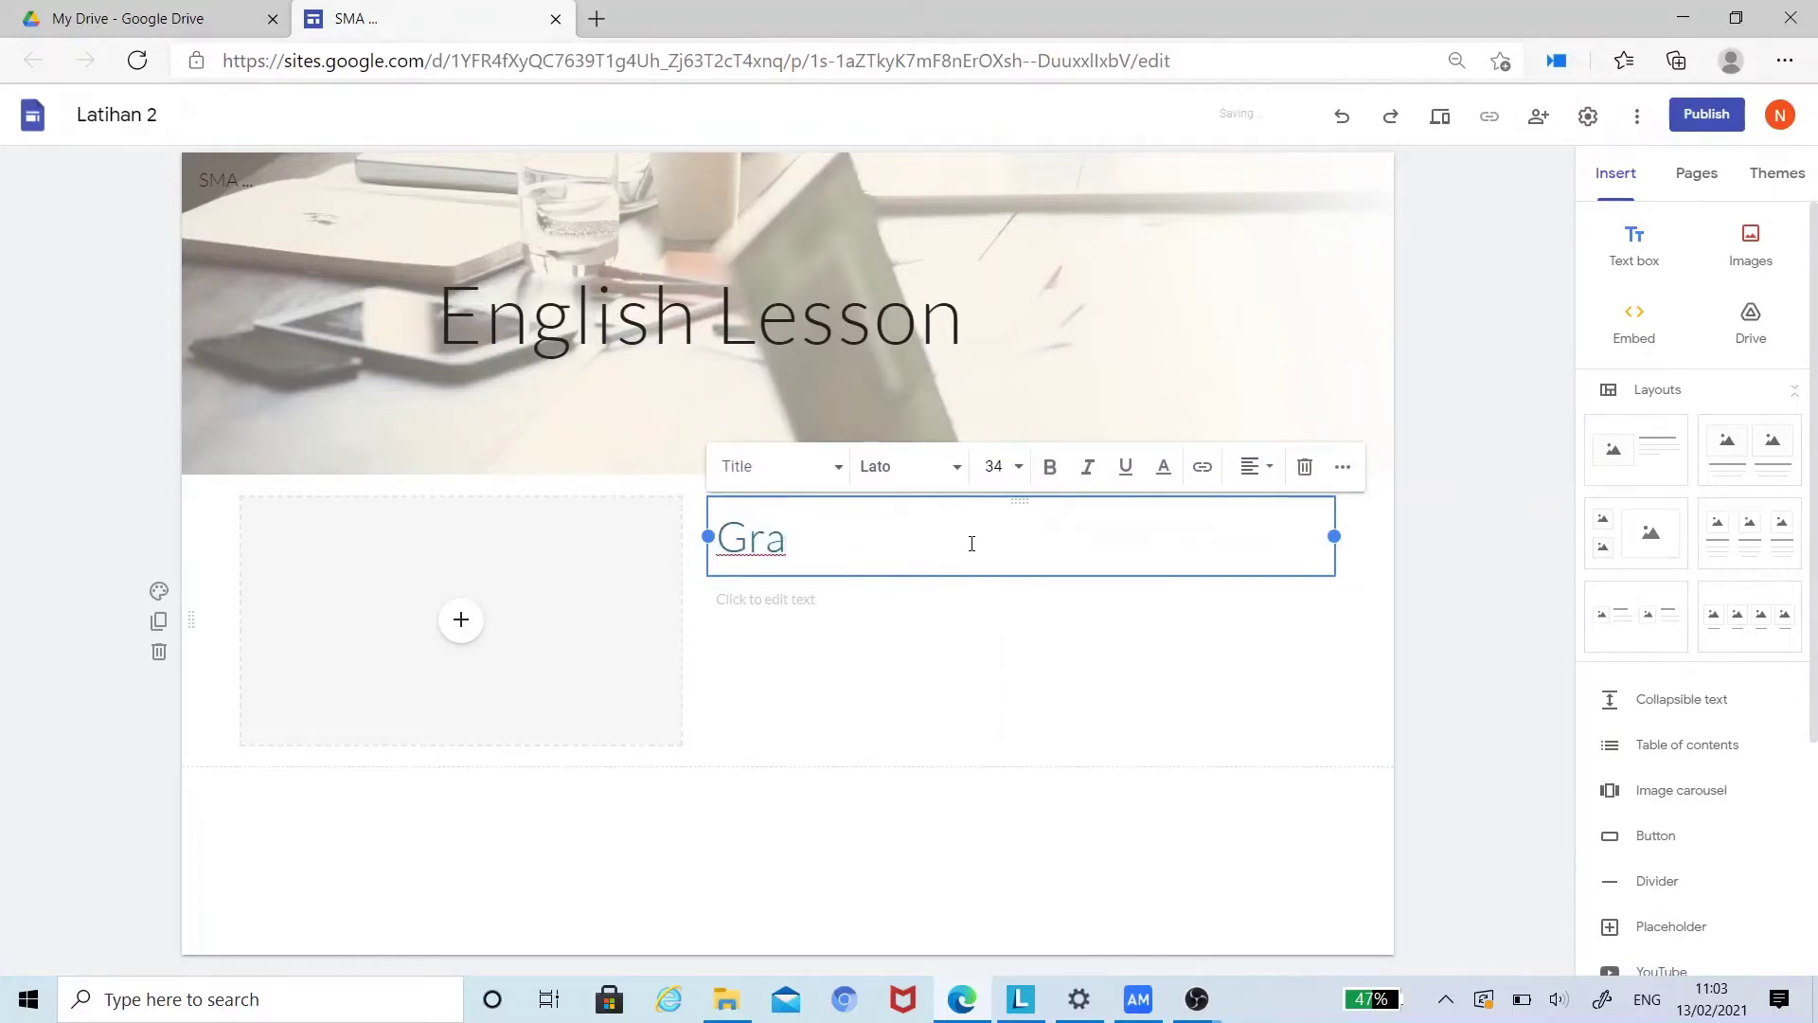
text(mmar)
click(277, 753)
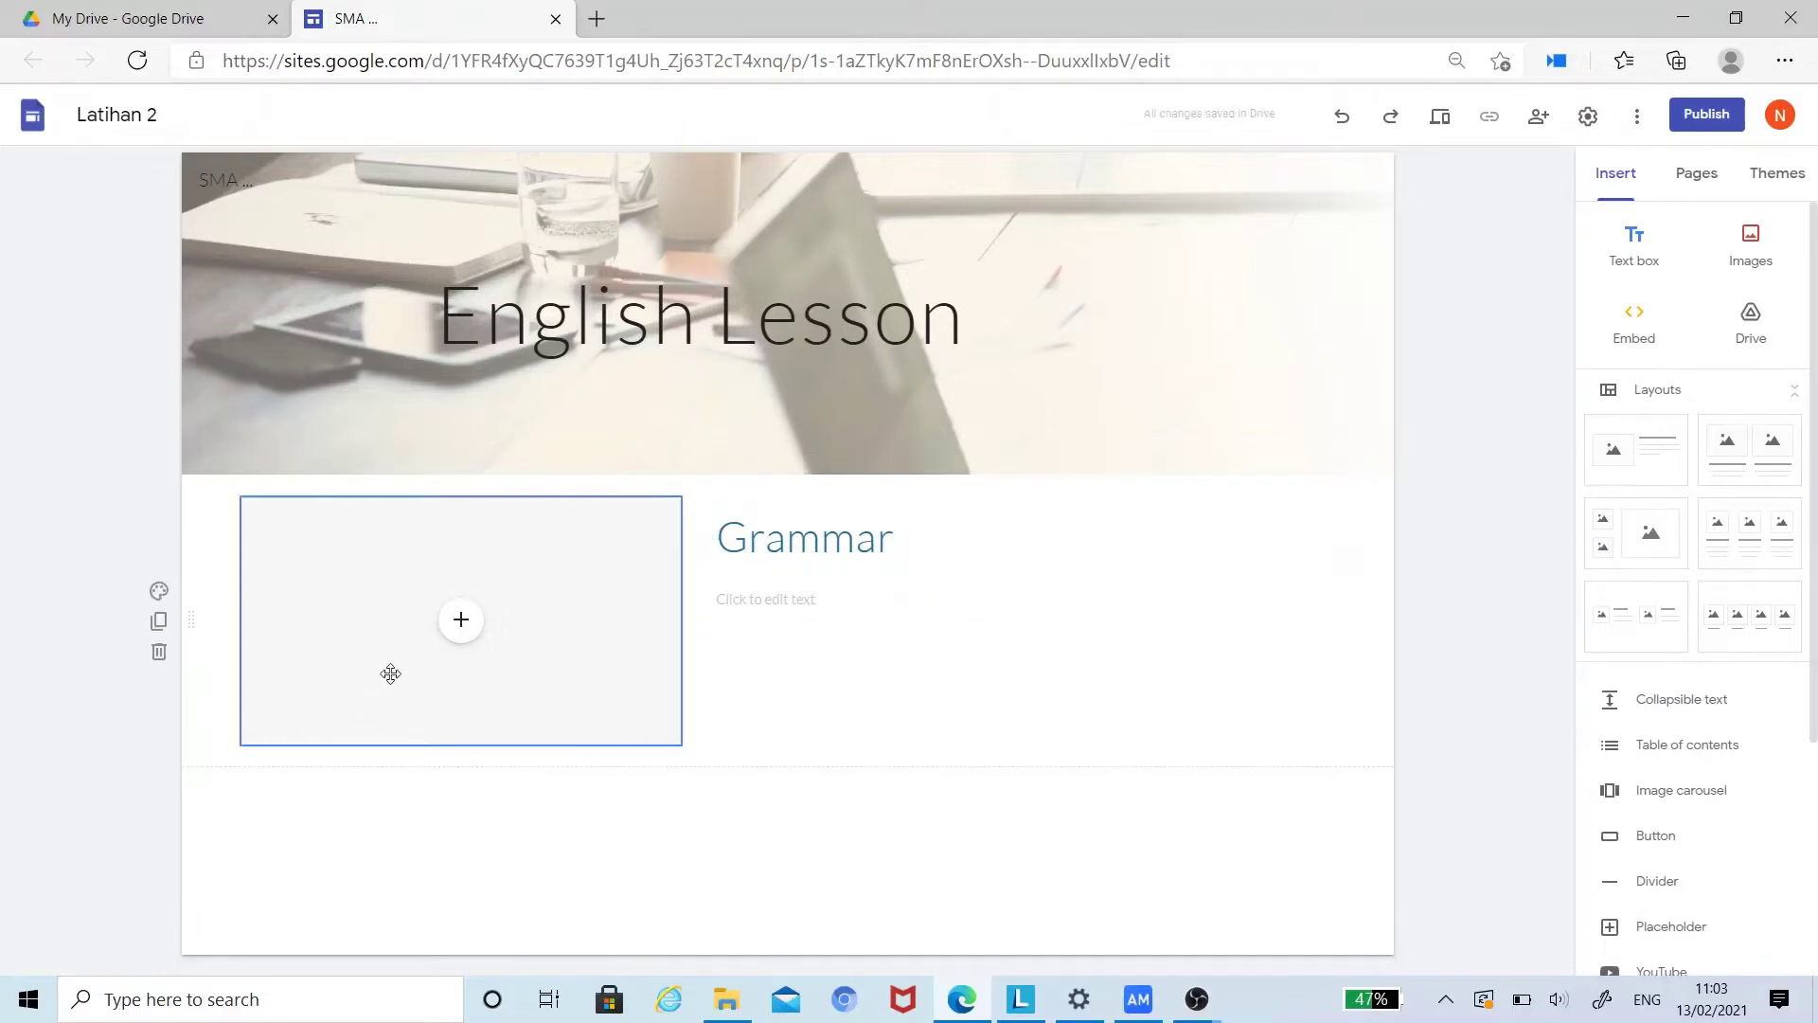
click(461, 621)
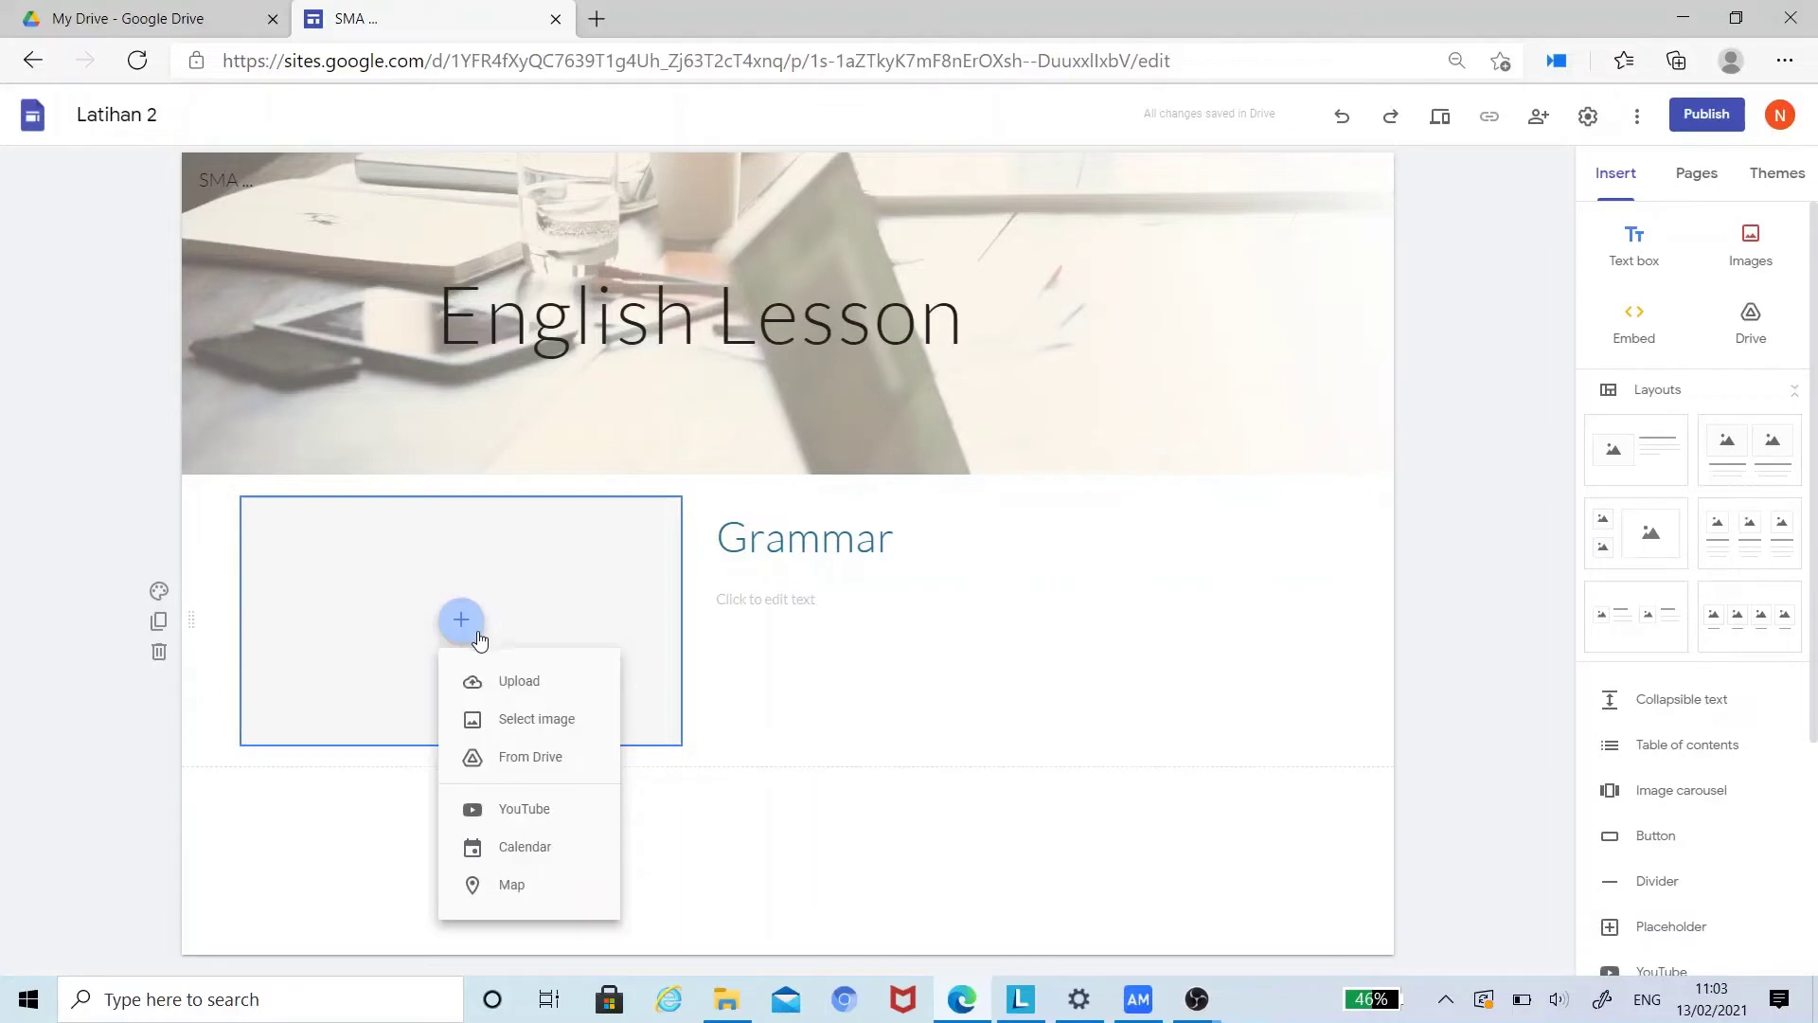
click(542, 721)
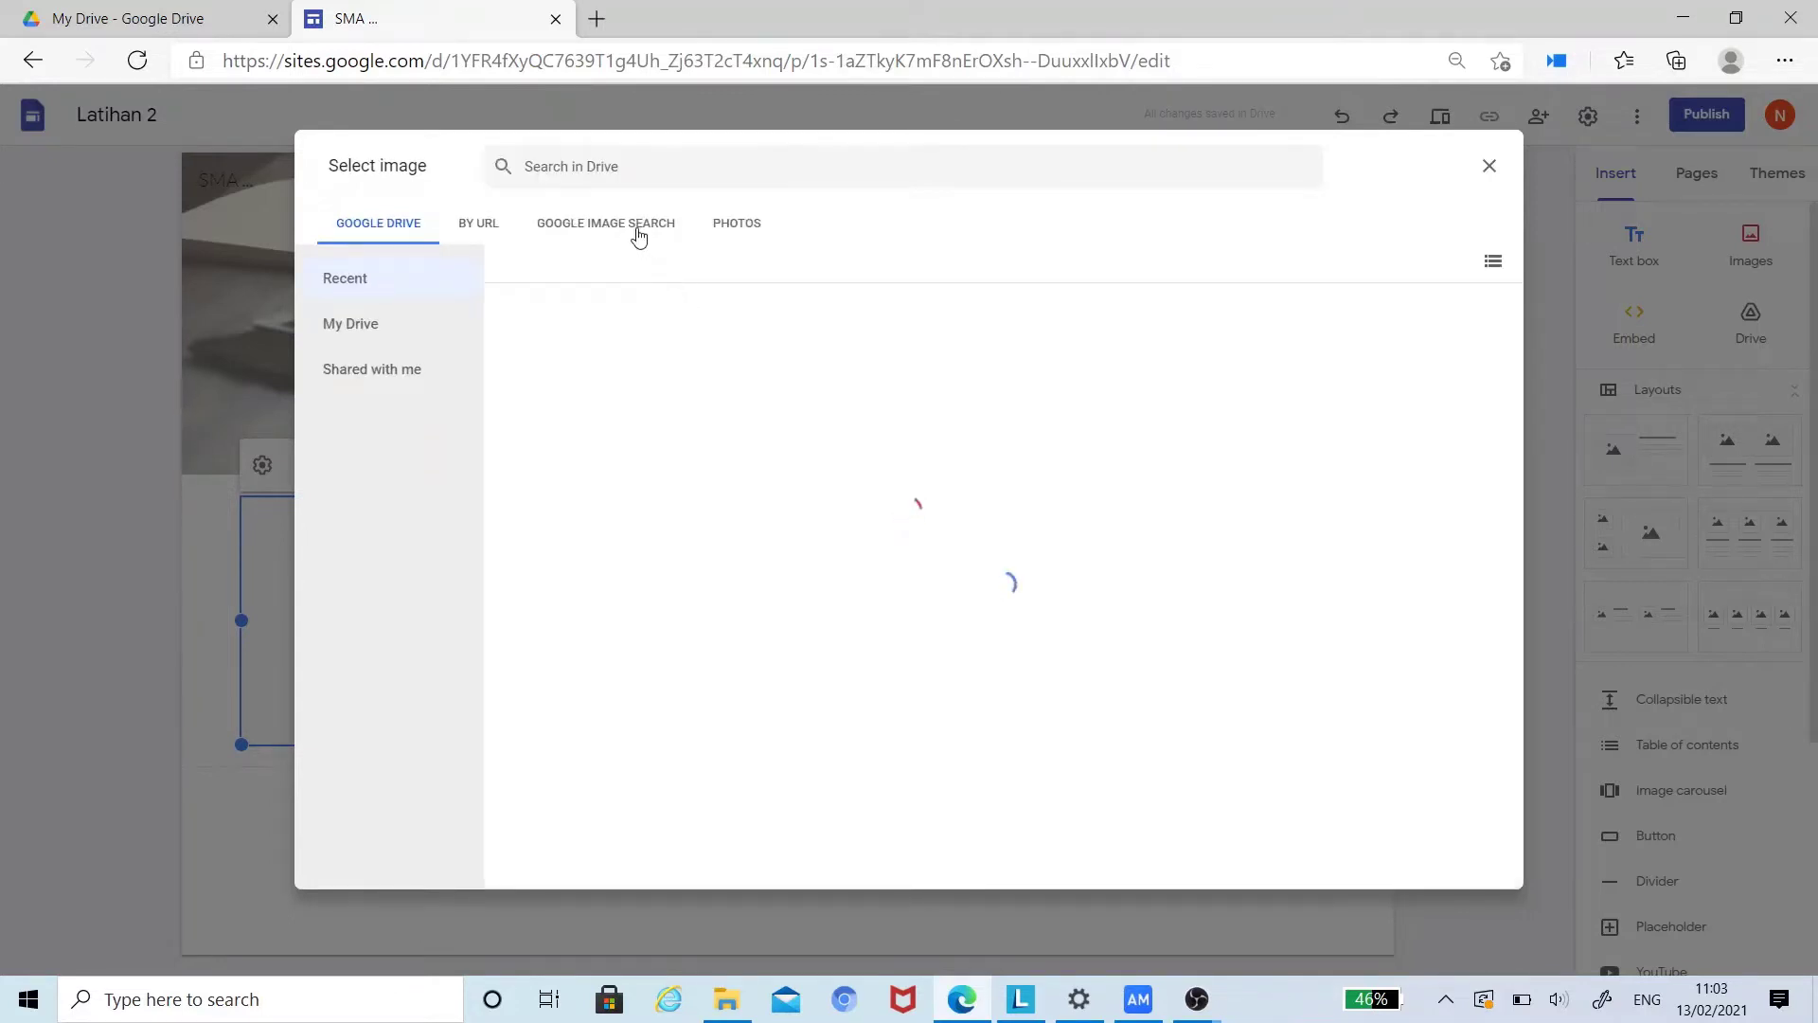
click(633, 232)
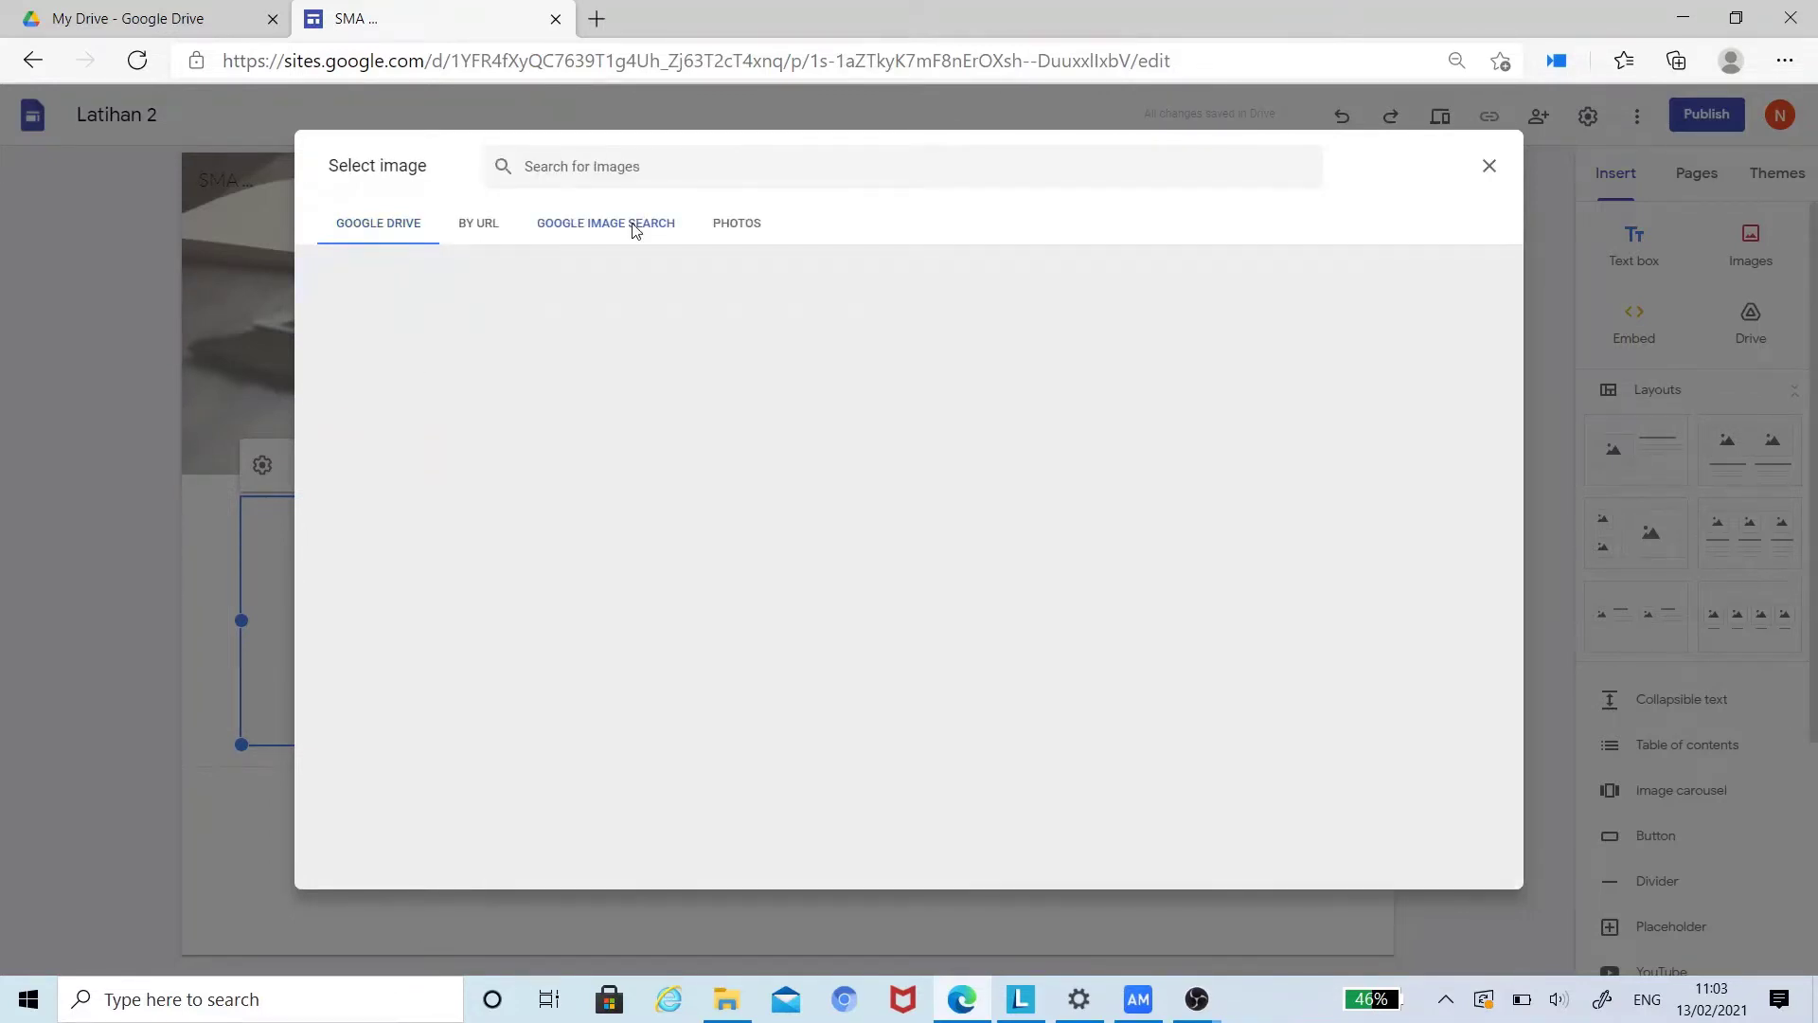
click(633, 232)
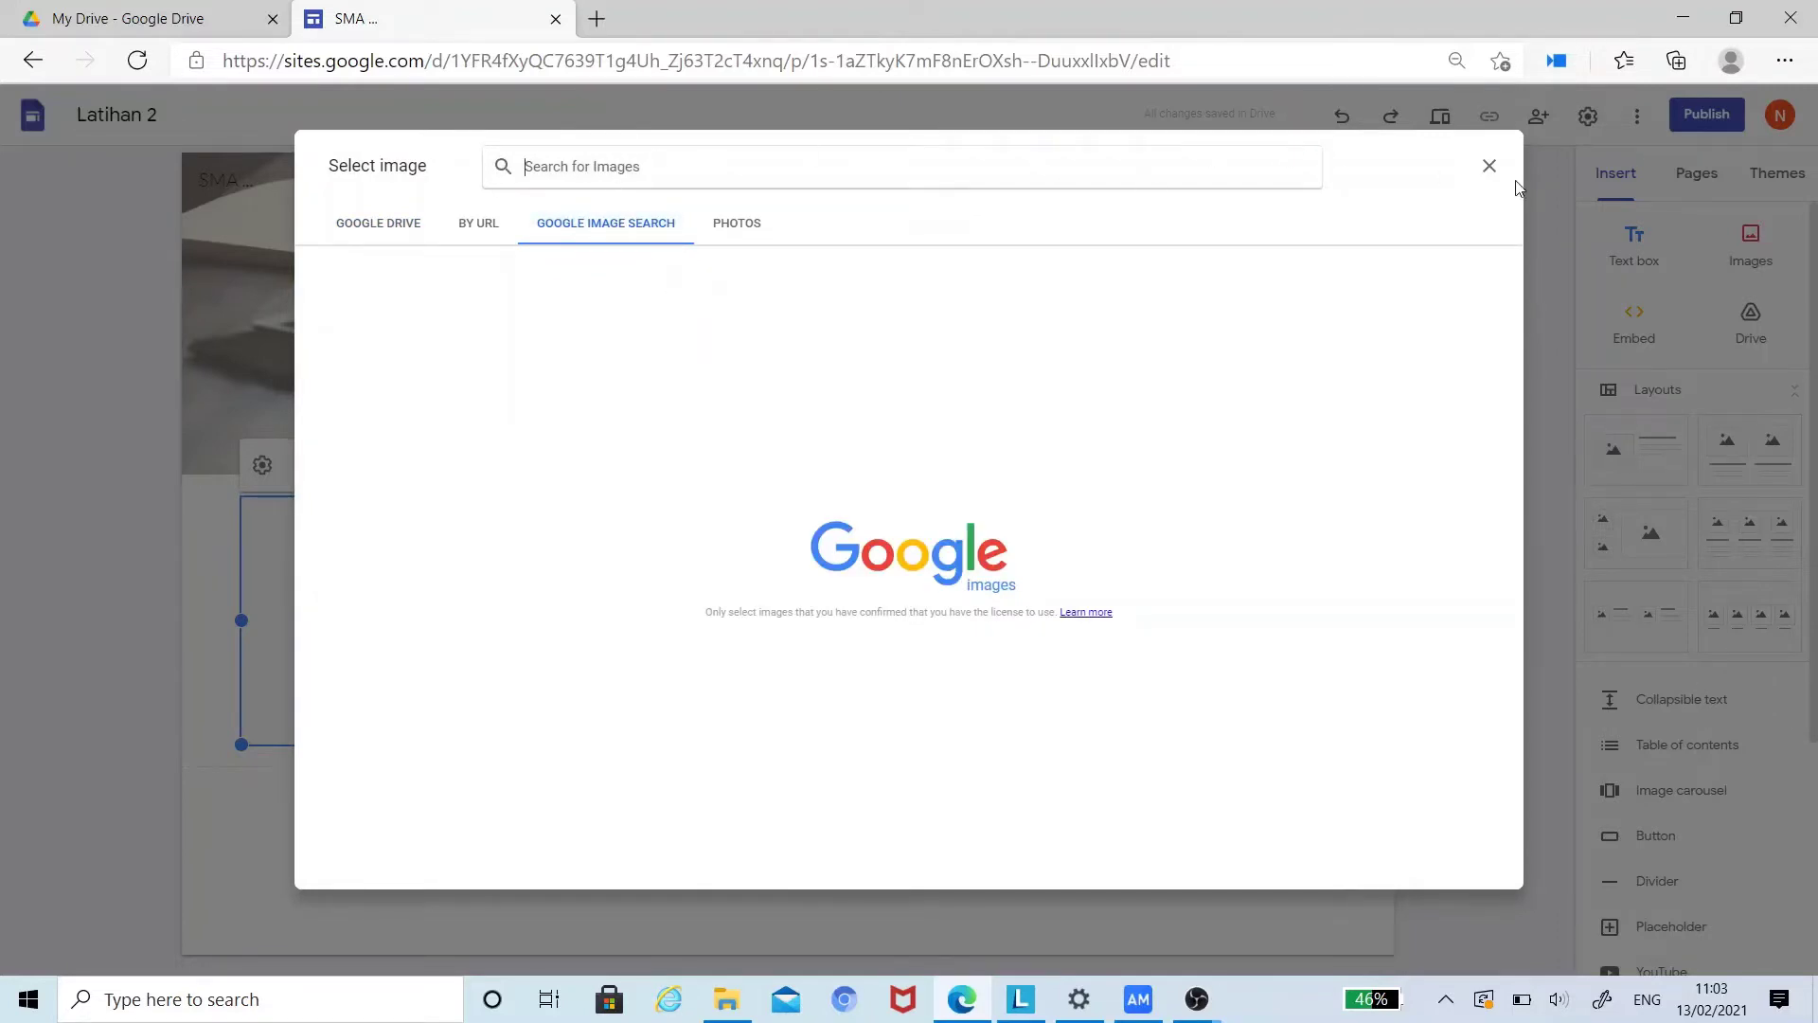
click(1487, 170)
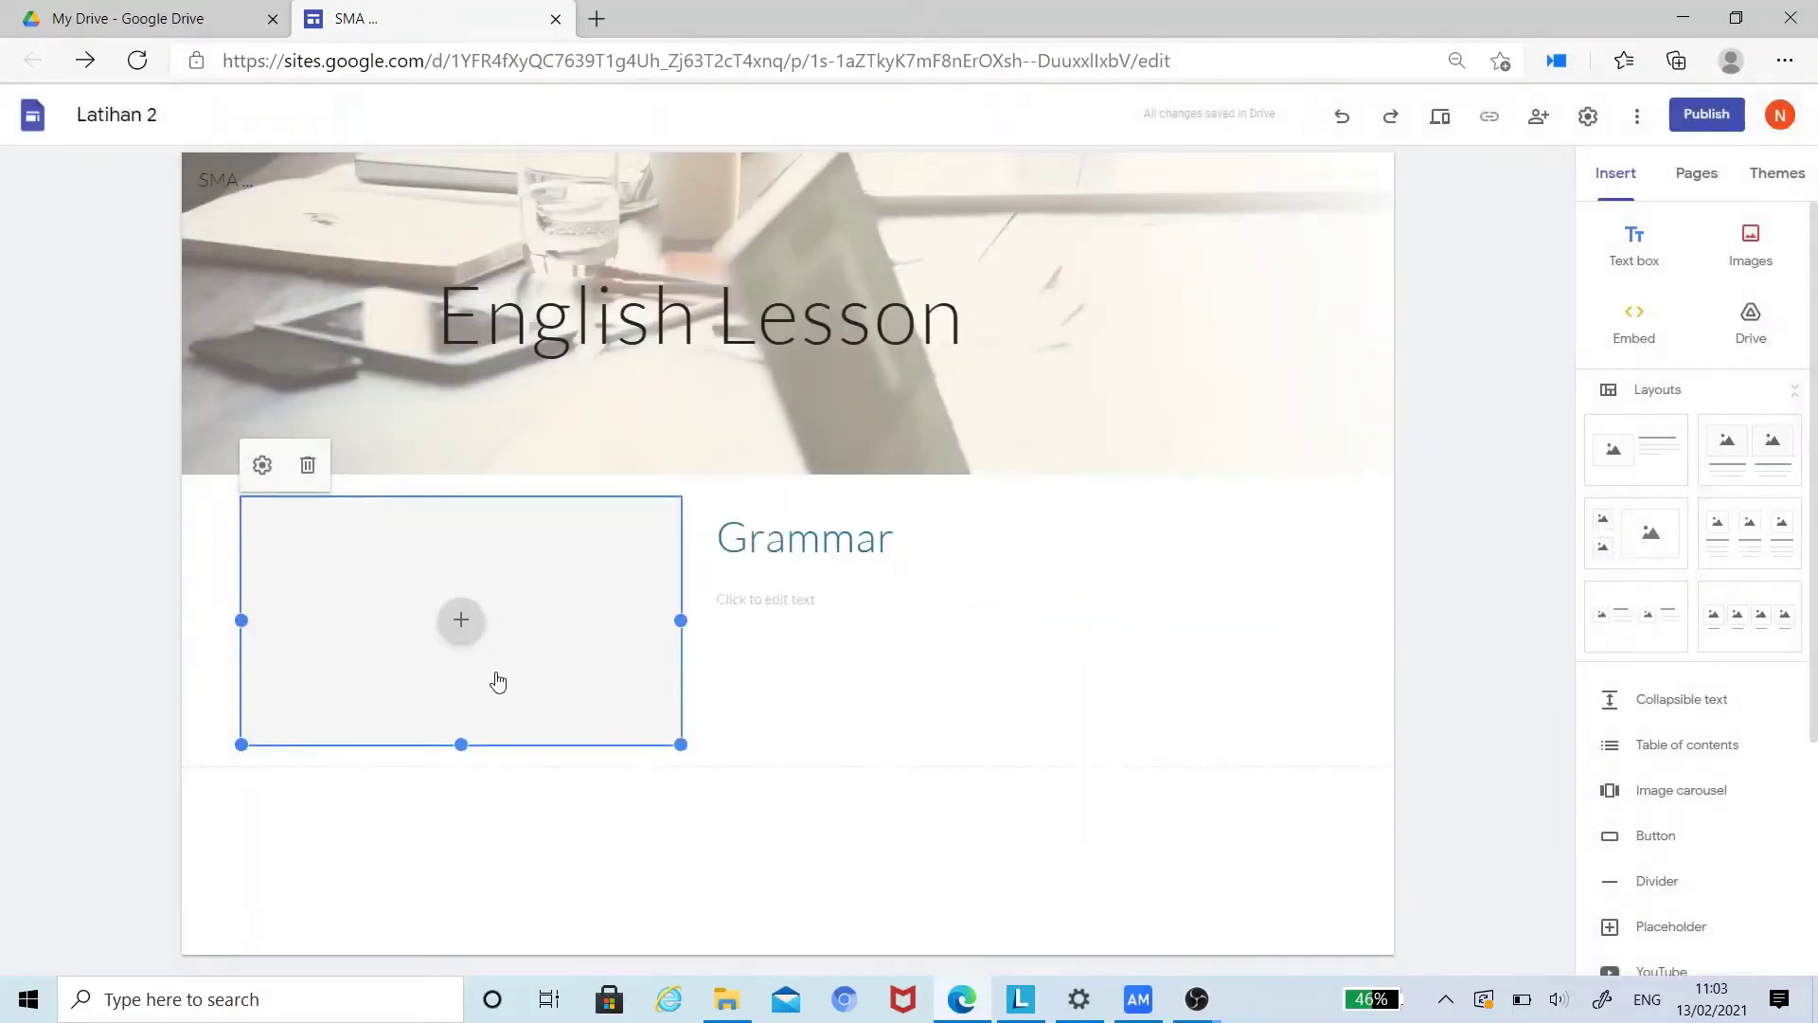
Step: Delete the empty image placeholder beside the Grammar heading and widen the heading's text box to fill the section
click(309, 468)
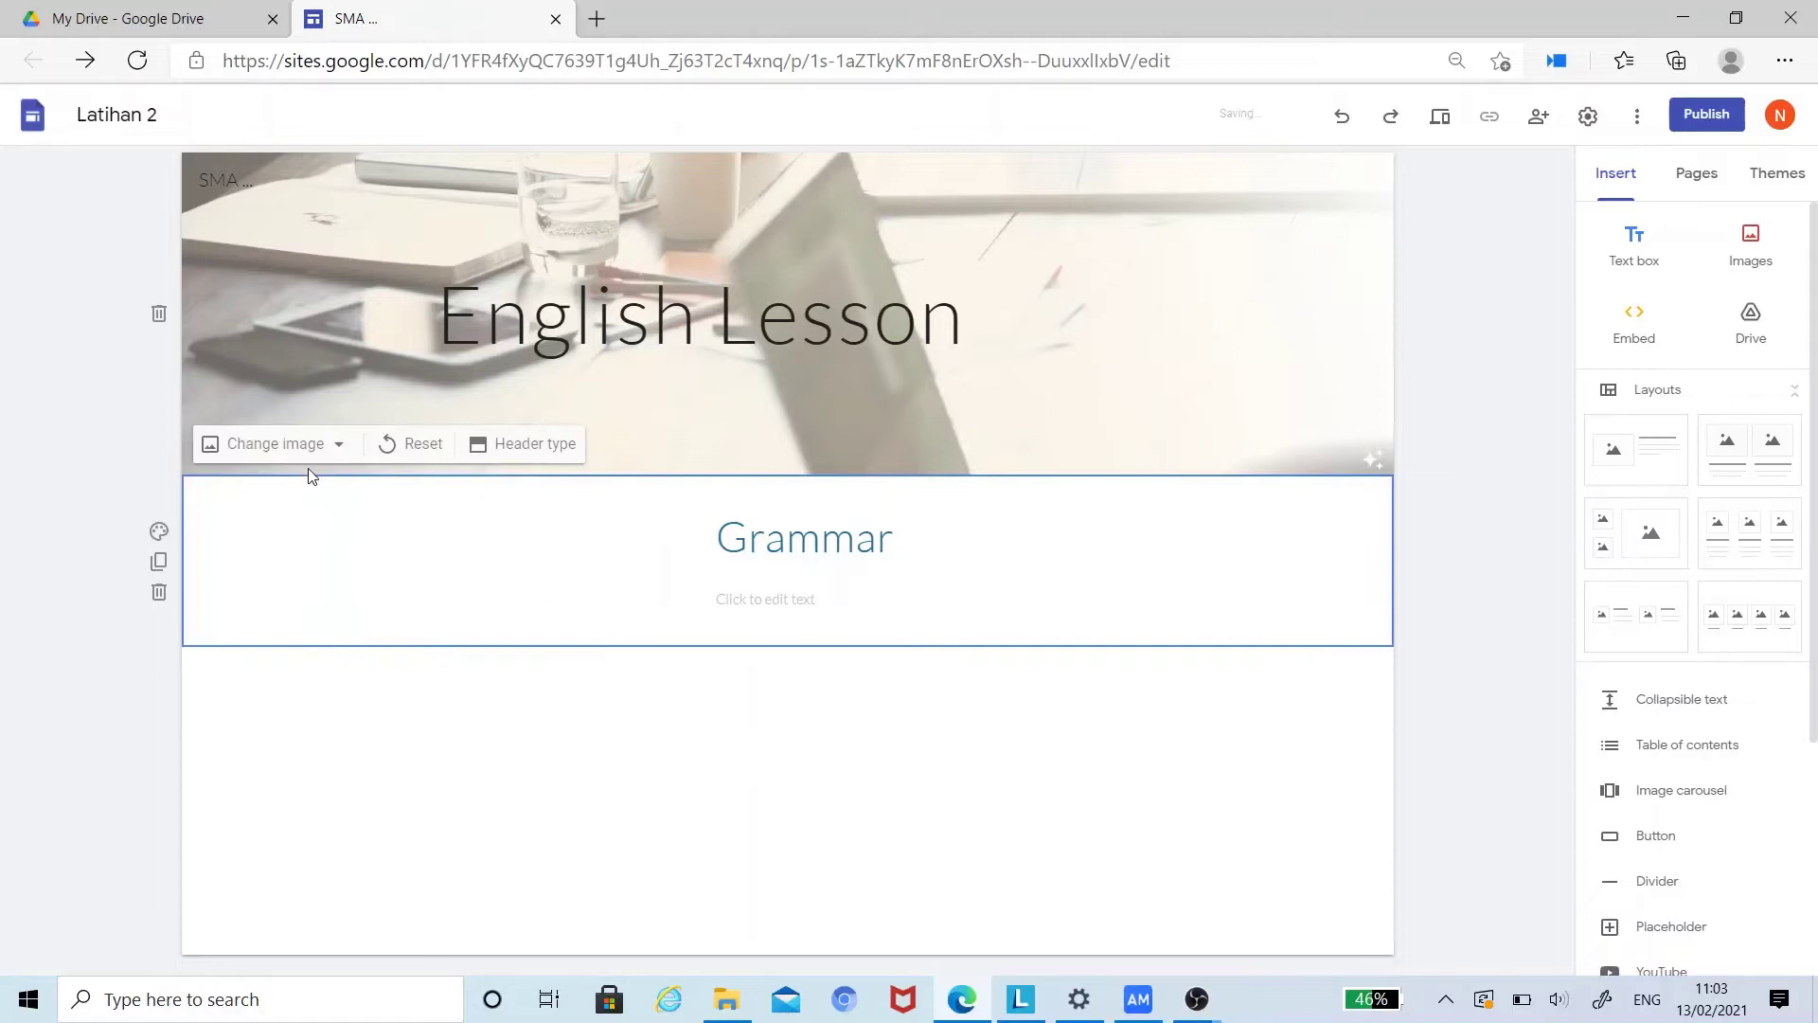
click(736, 526)
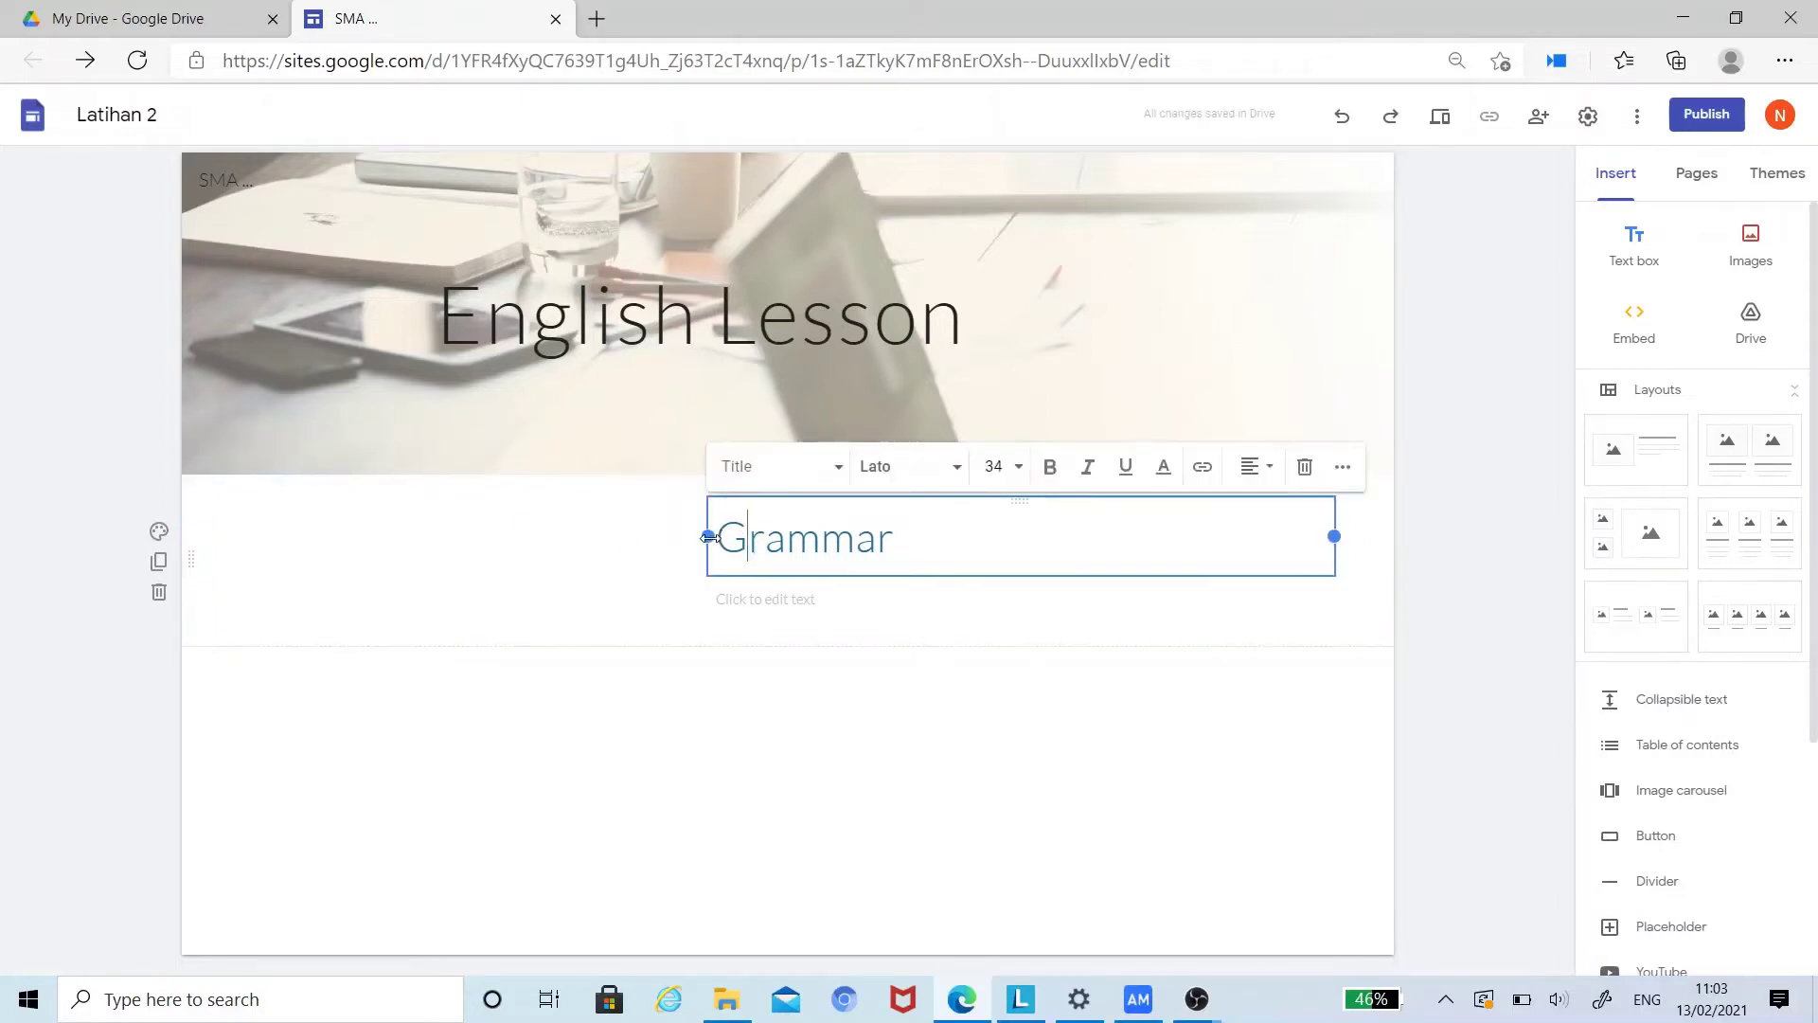
drag(709, 536, 274, 545)
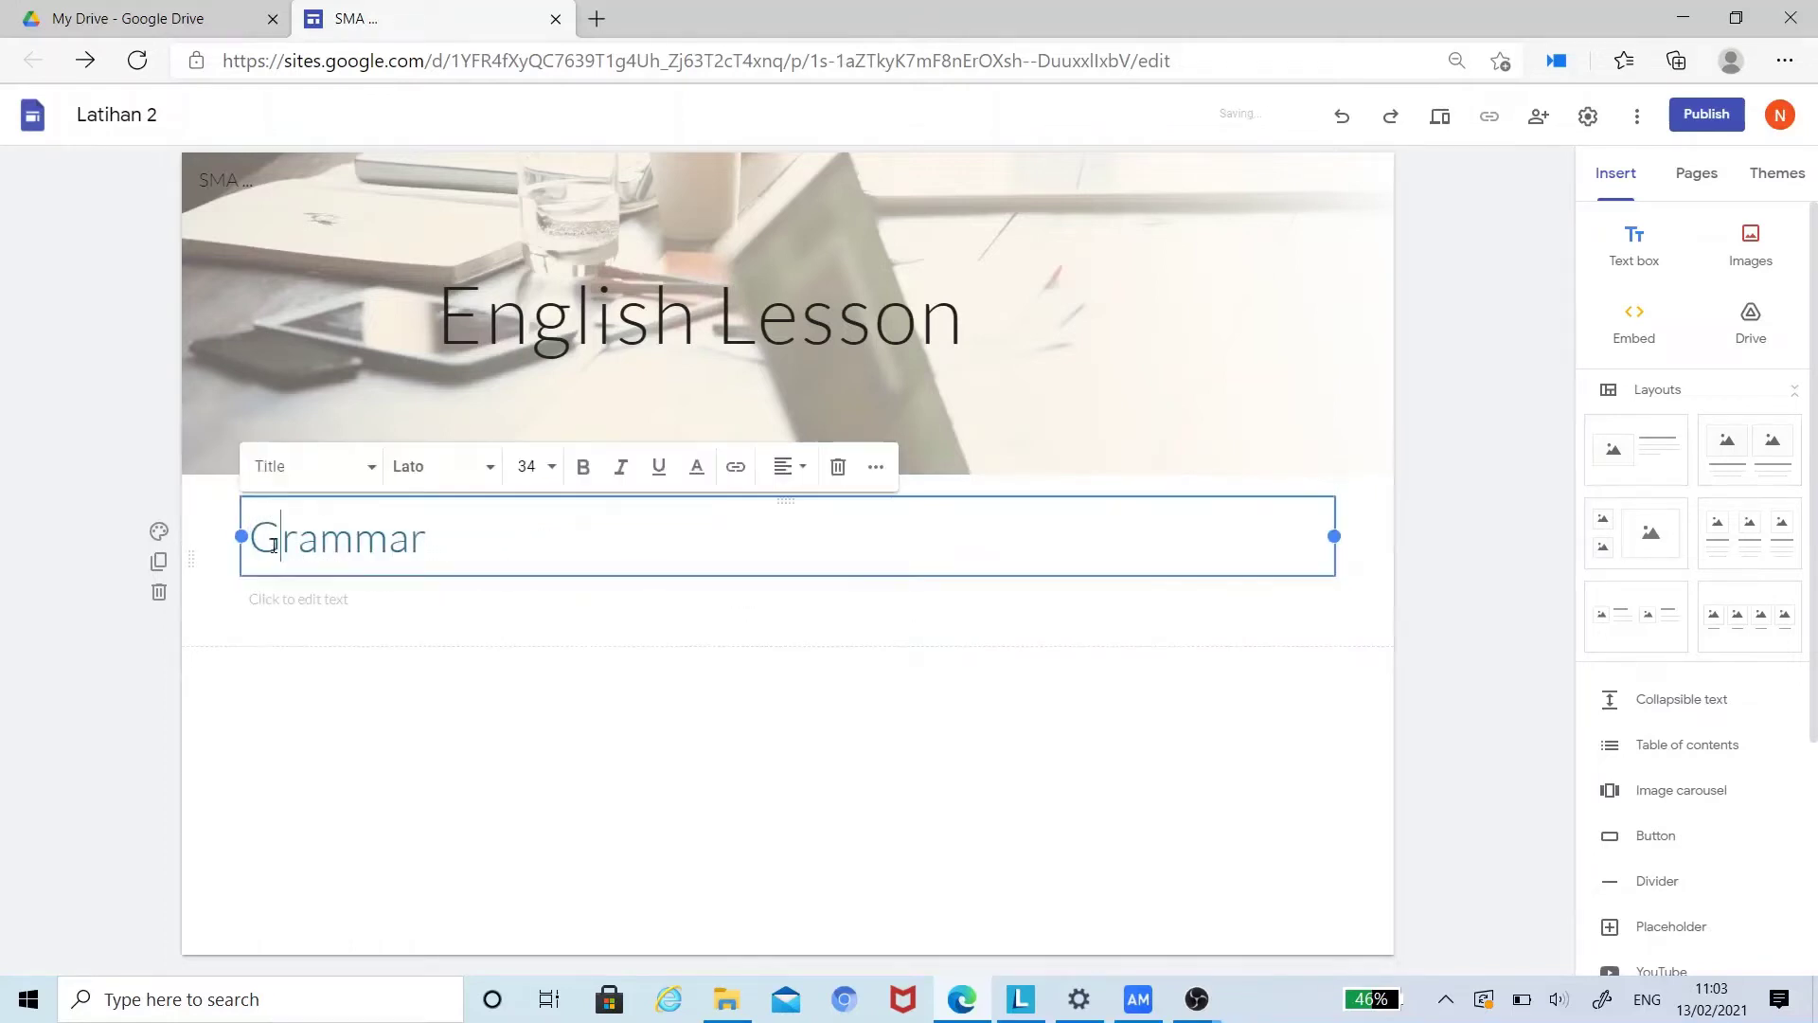
Step: Enter "This is 16 tenses in English" as the body text under the Grammar heading
click(316, 600)
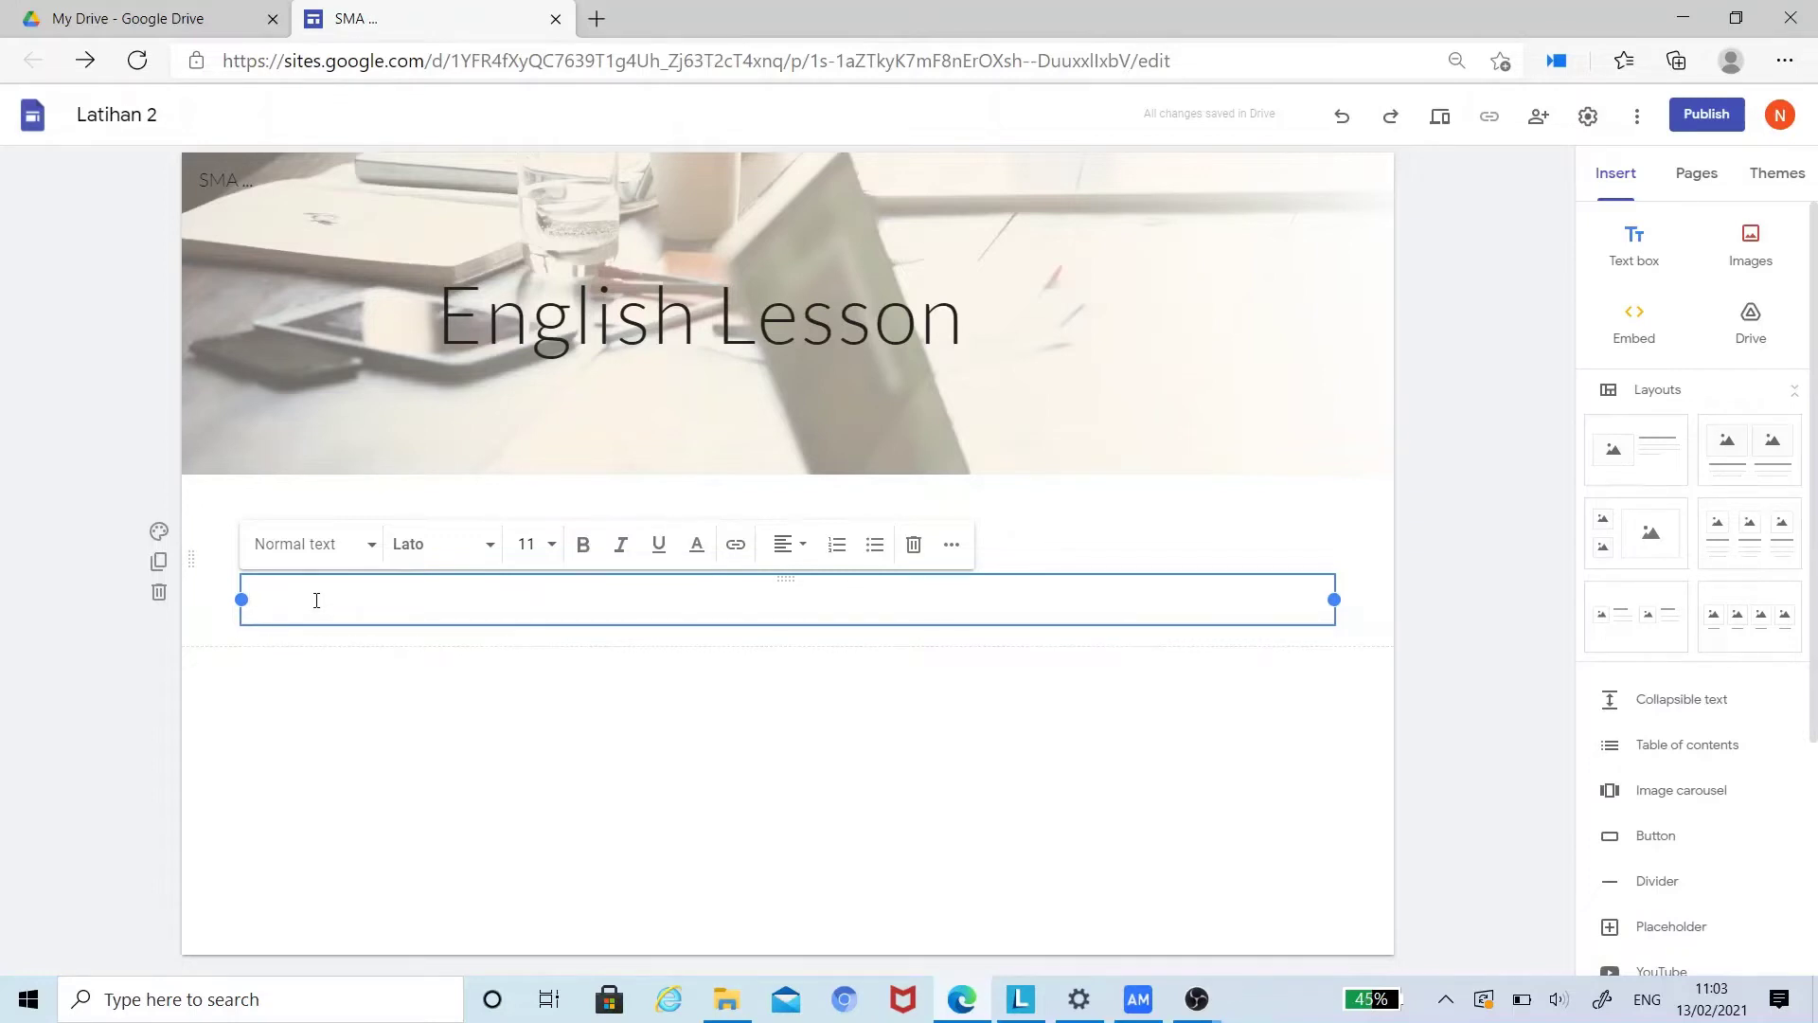
text(T)
text(his is 1)
text(tense)
text(s in)
text( Eng)
text(lish)
Step: Correct the start of the body sentence from "This is" to "These are" and leave the text box
key(BackSpace)
key(BackSpace)
key(BackSpace)
key(BackSpace)
key(BackSpace)
text(ese are)
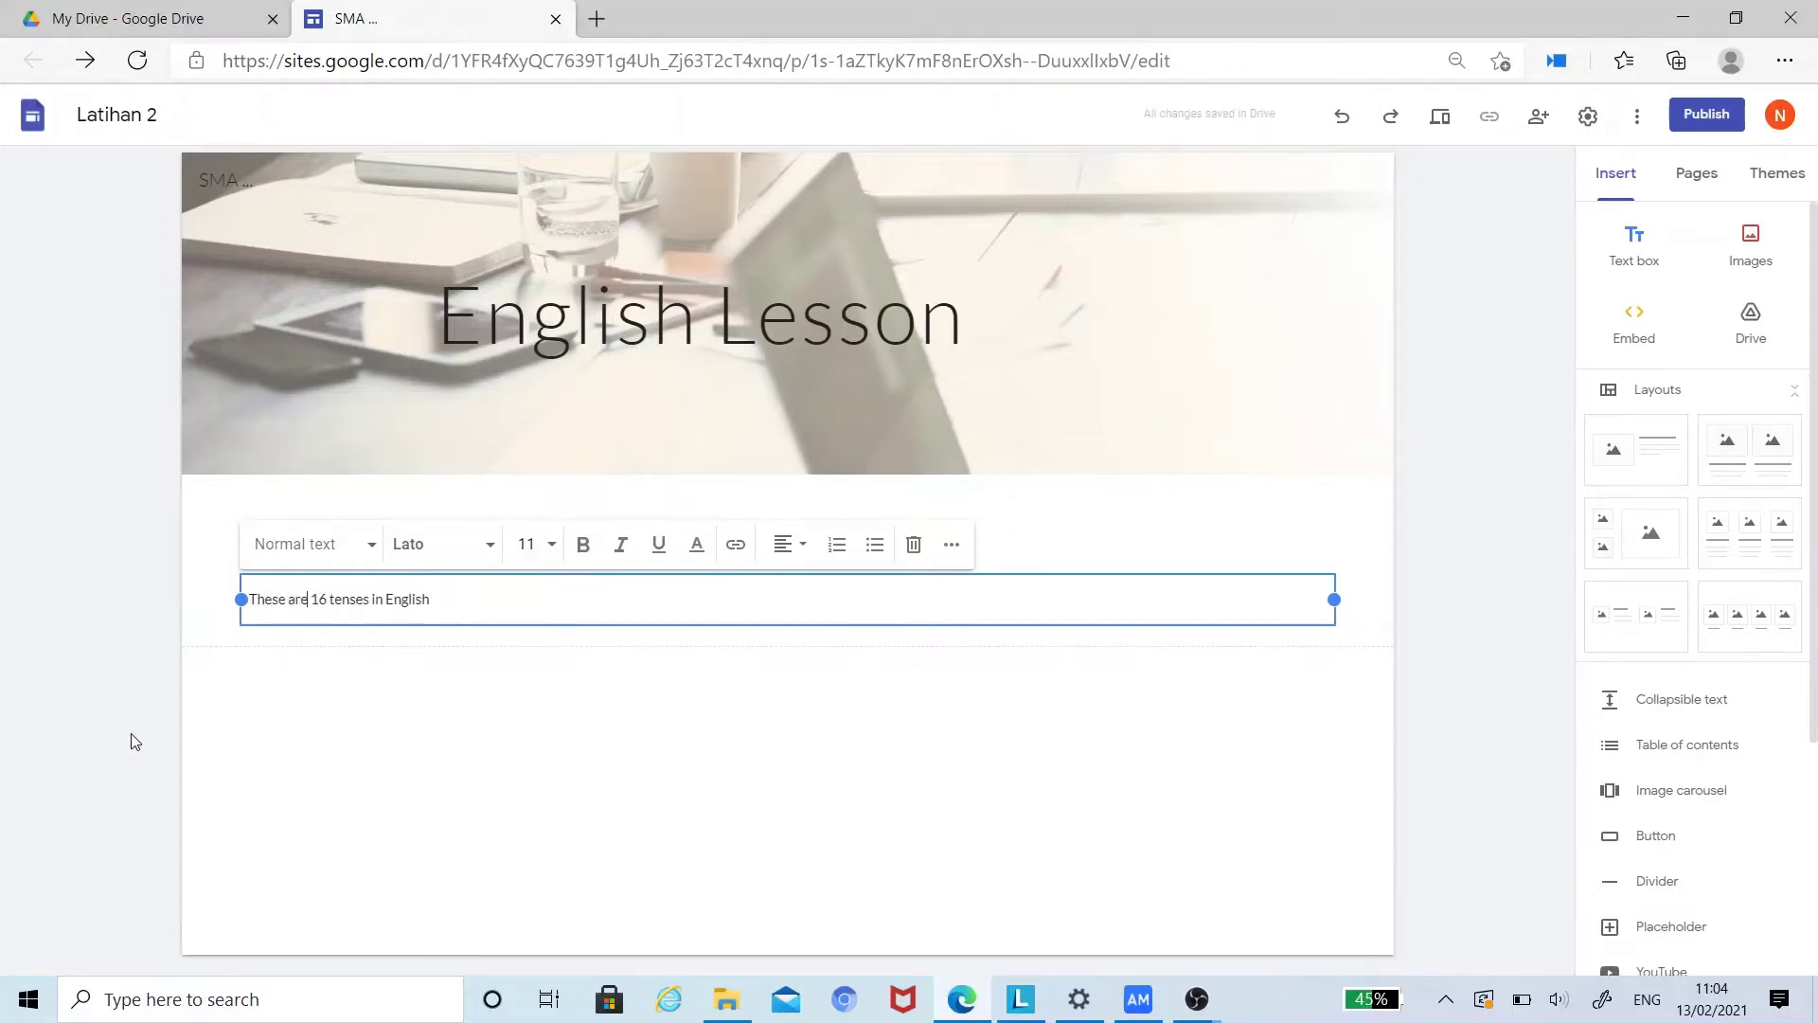
click(132, 734)
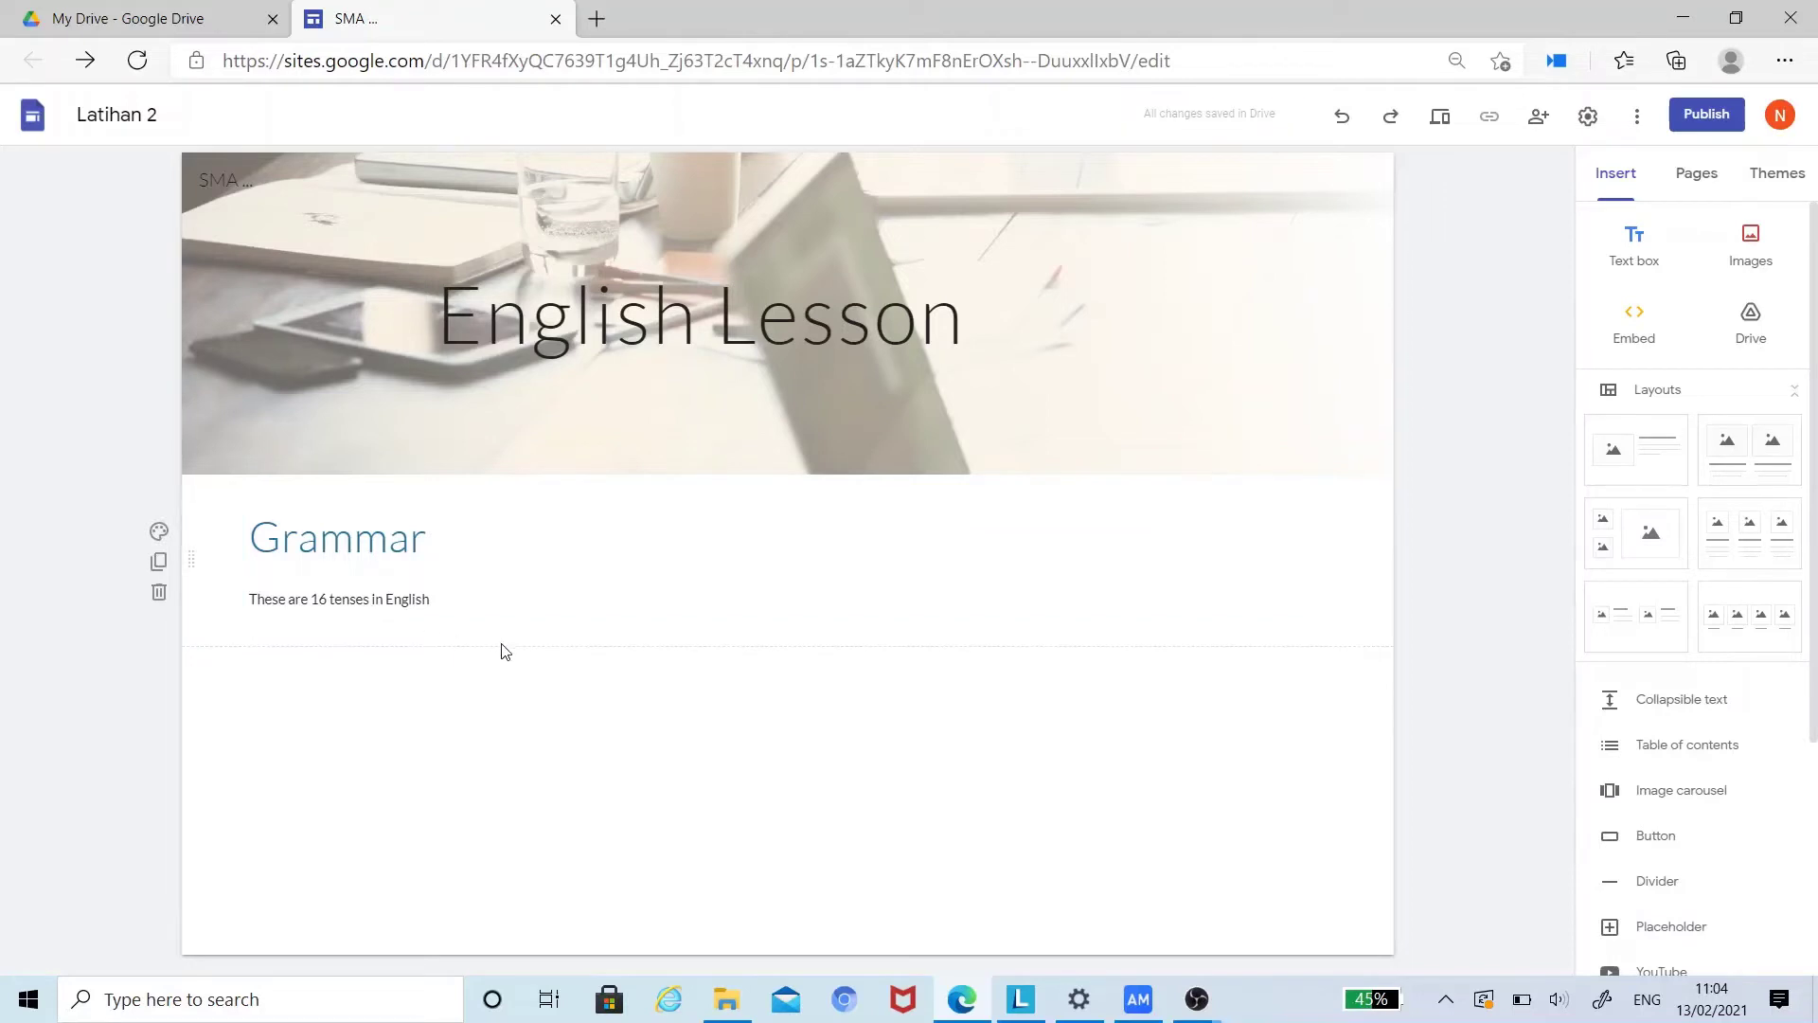
Step: Insert an empty text box in a new section below the Grammar section
click(1652, 252)
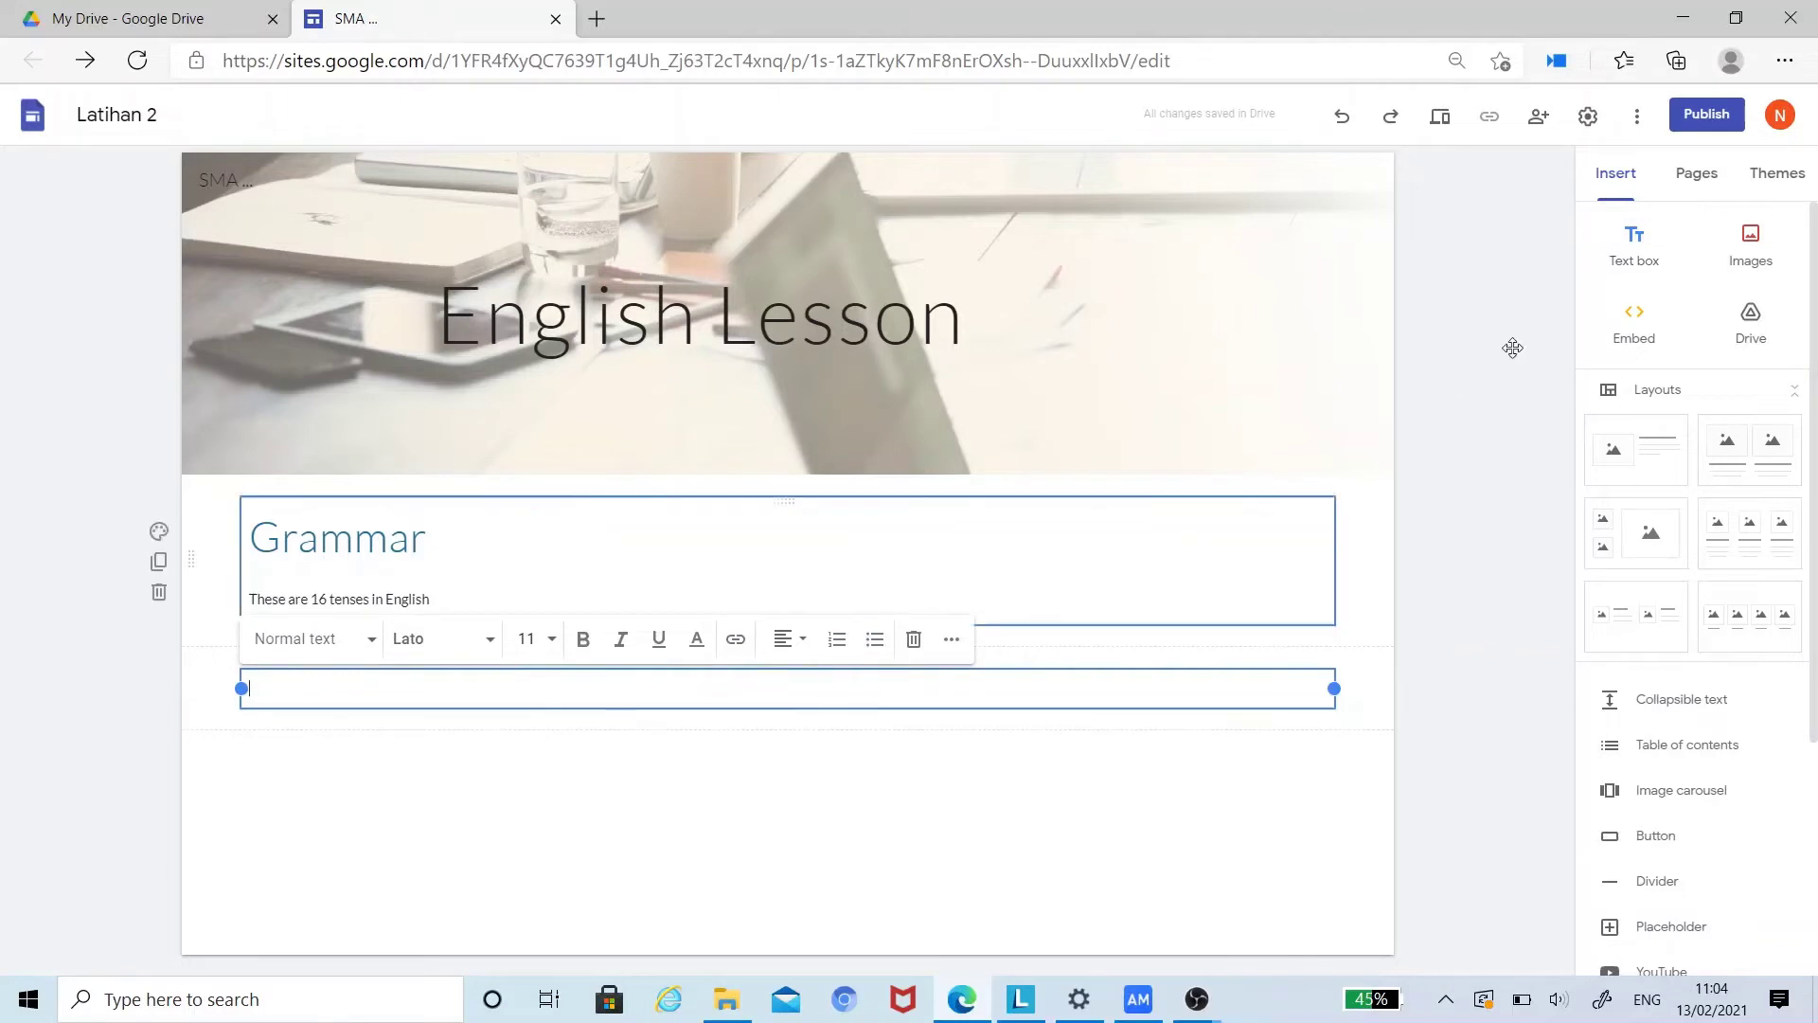
Step: Try adding two more text boxes below the new empty one and delete both extra sections again
right_click(270, 755)
key(Escape)
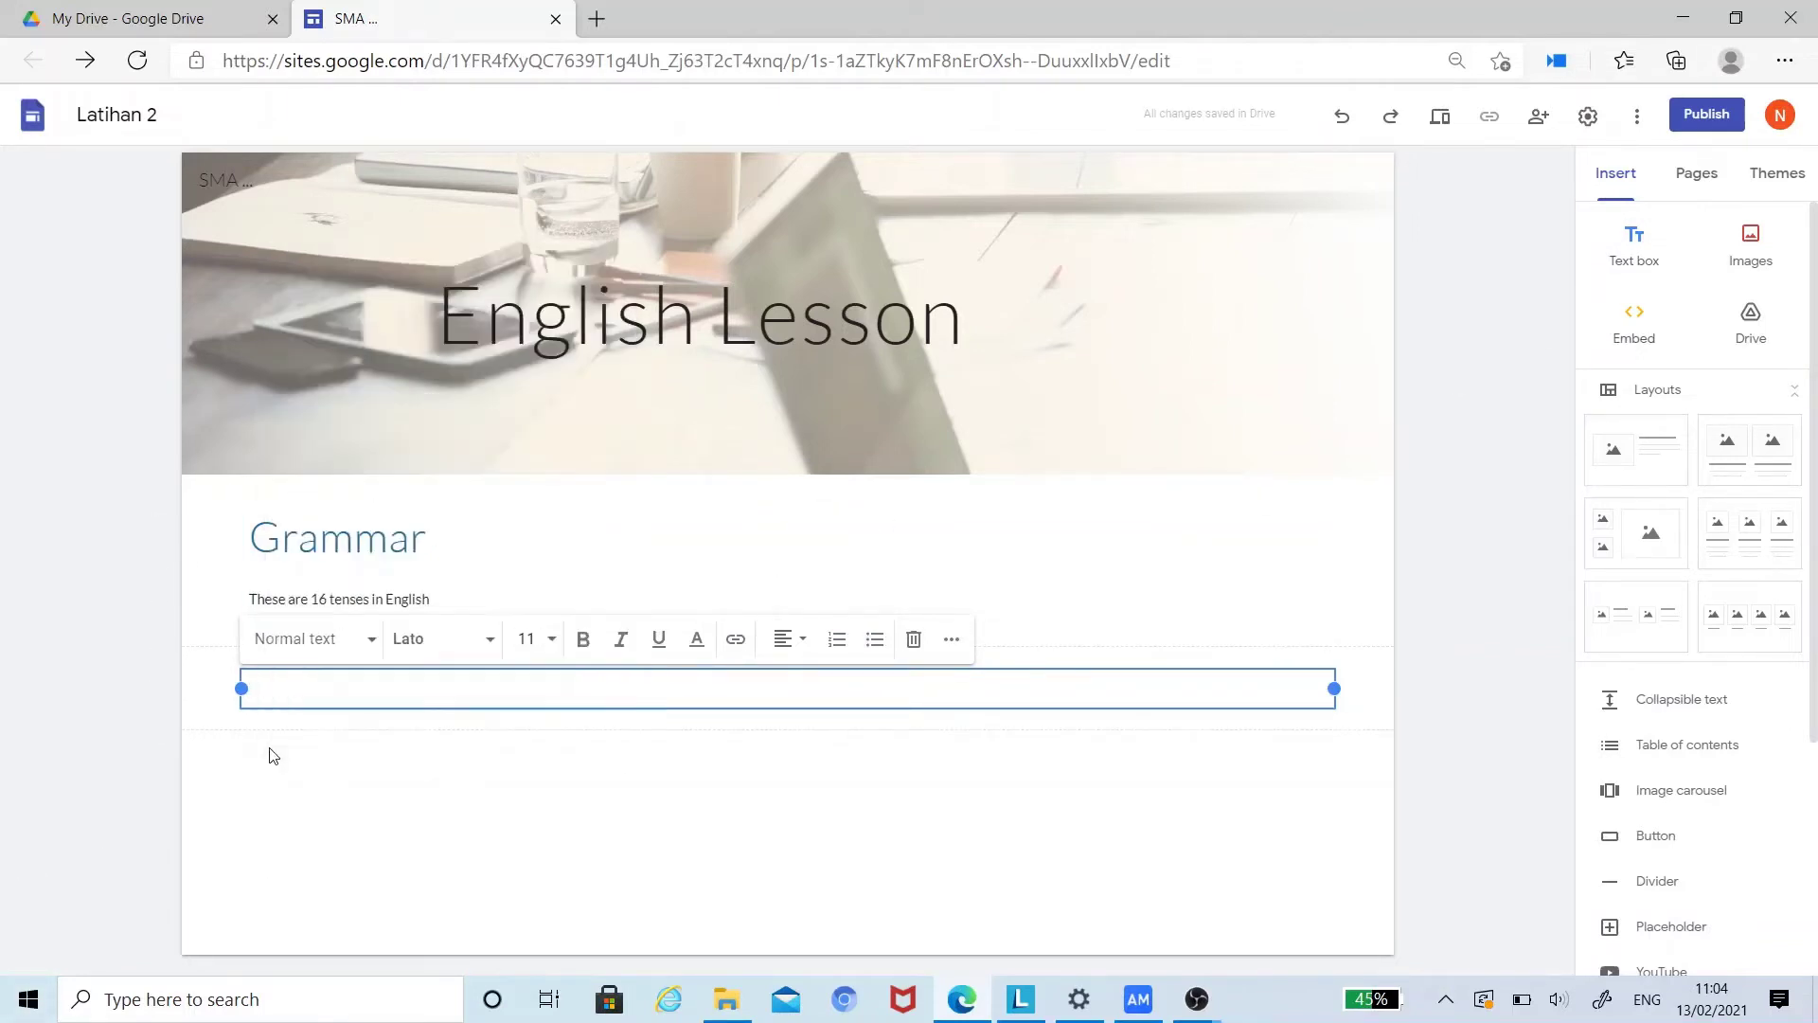
click(270, 753)
double_click(271, 753)
click(270, 751)
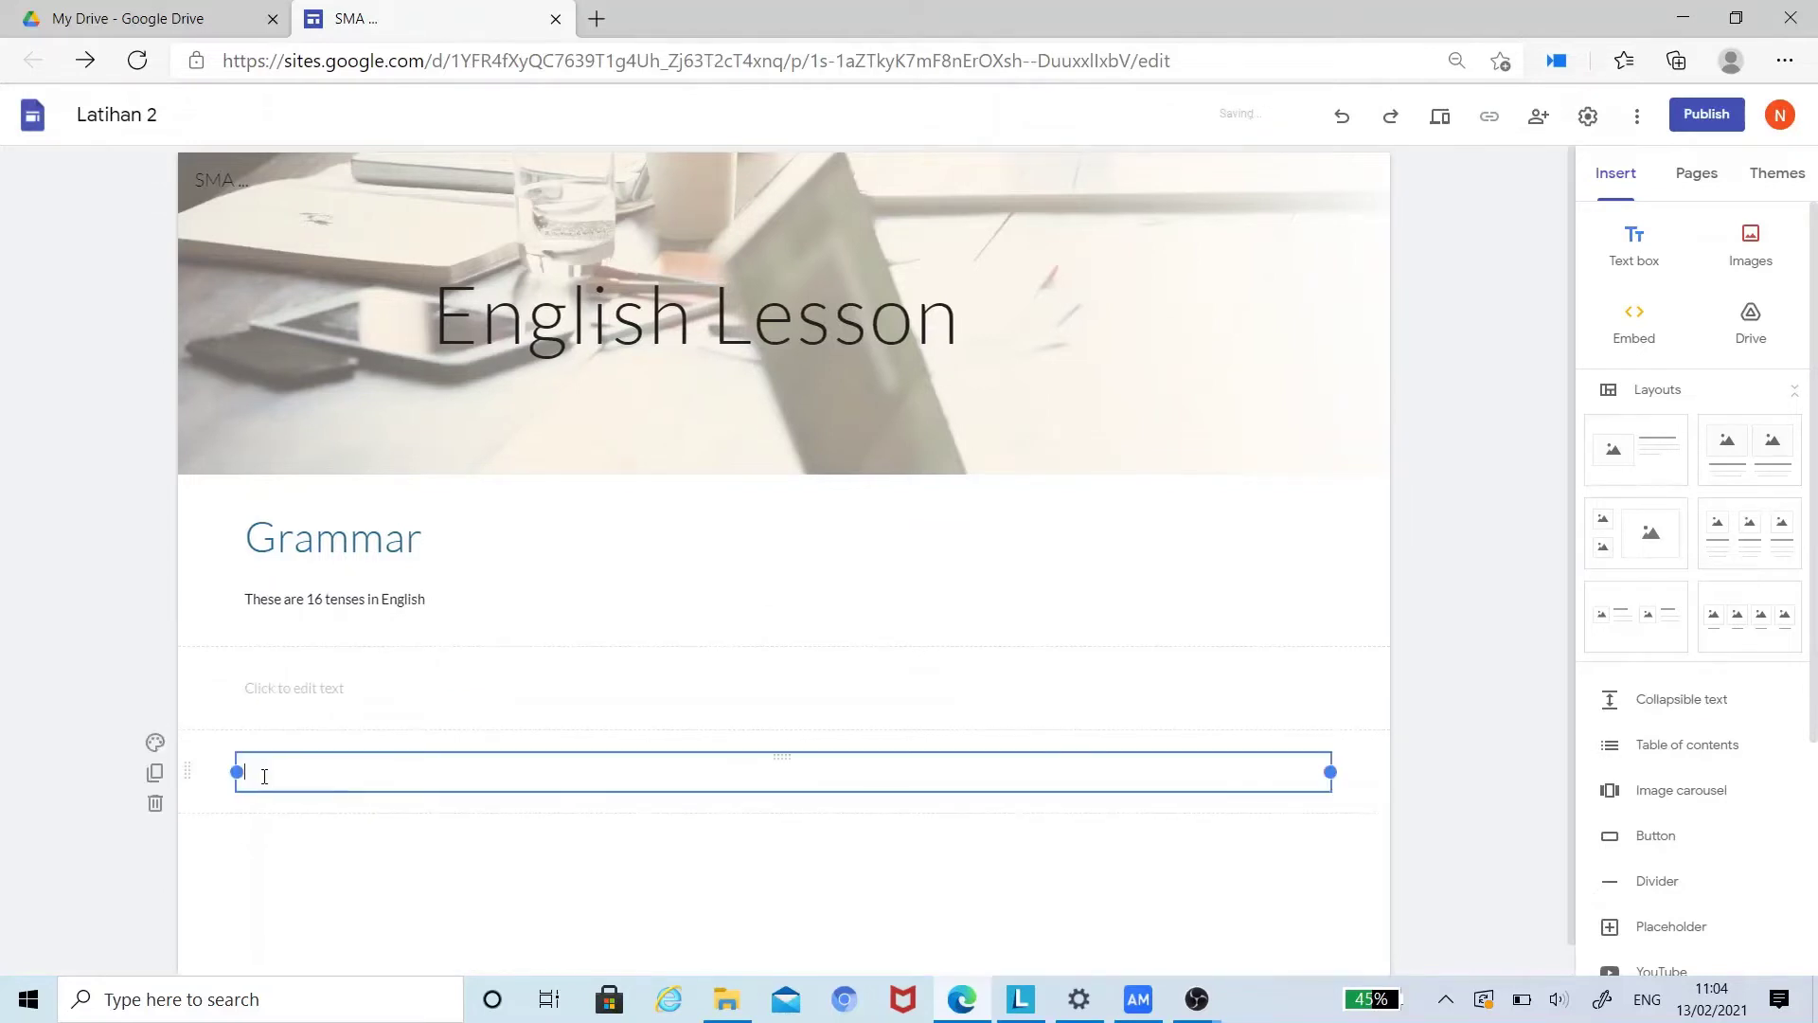
double_click(239, 837)
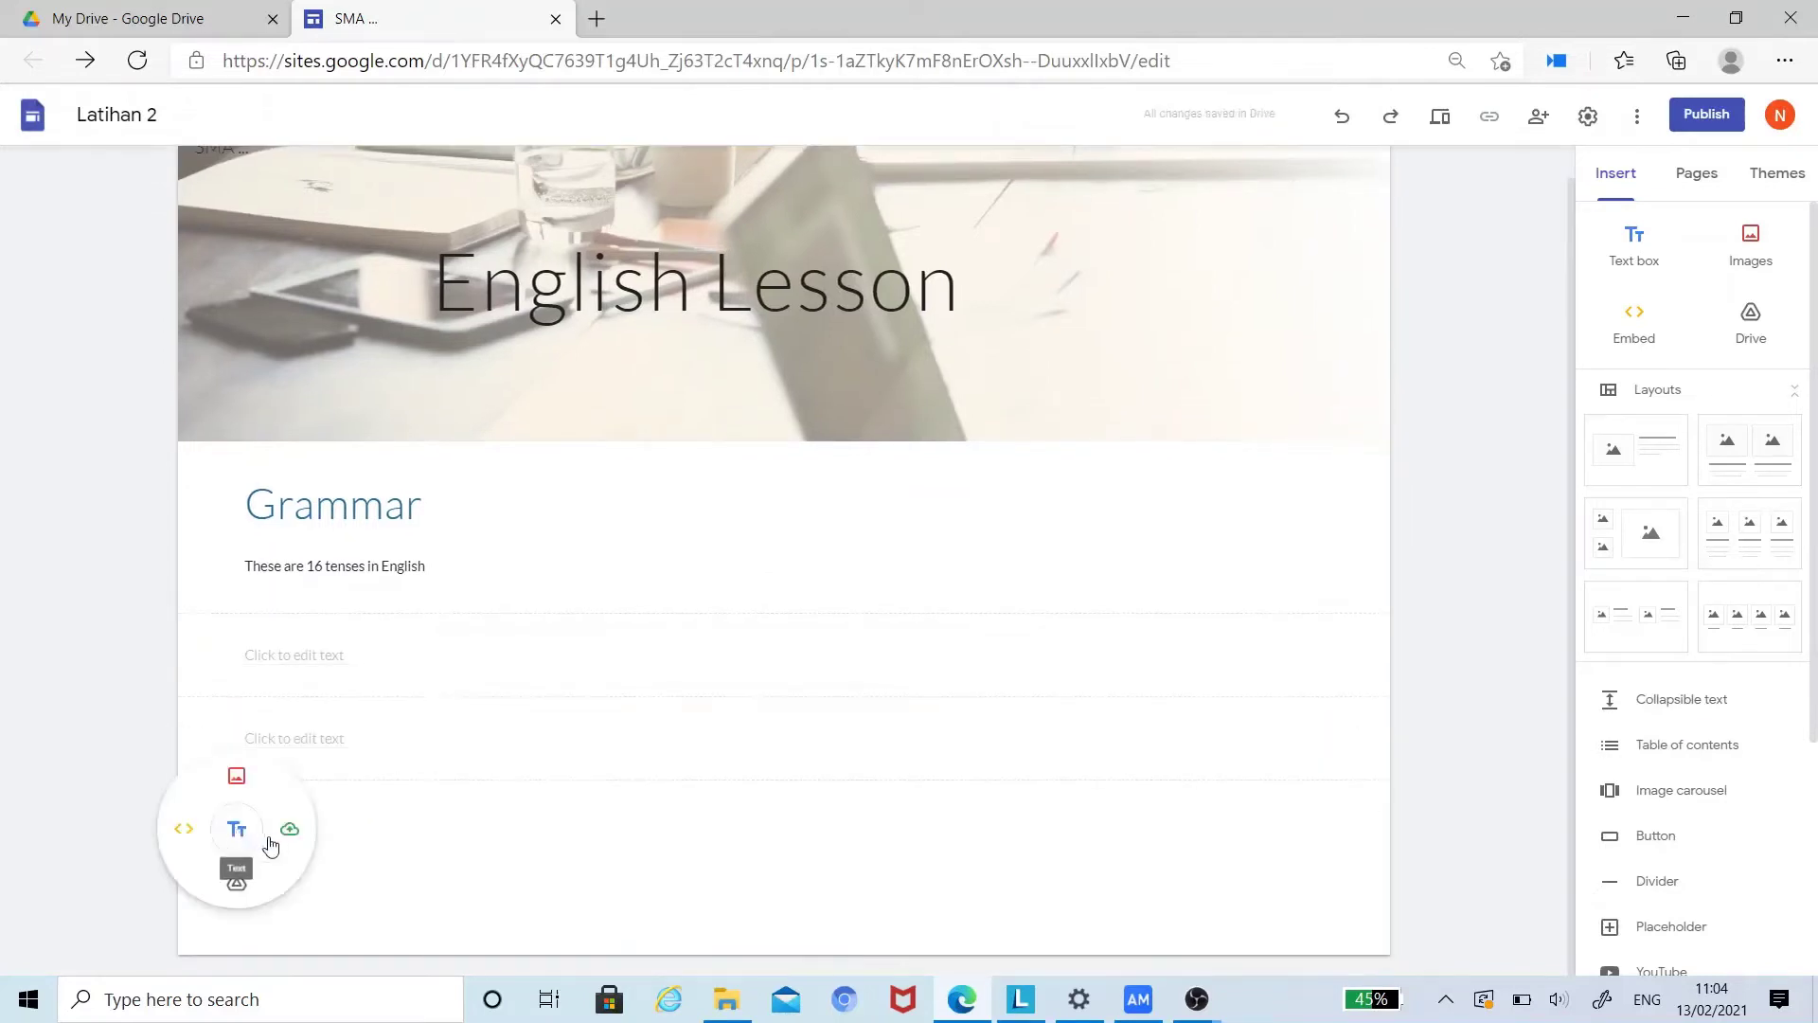
click(238, 833)
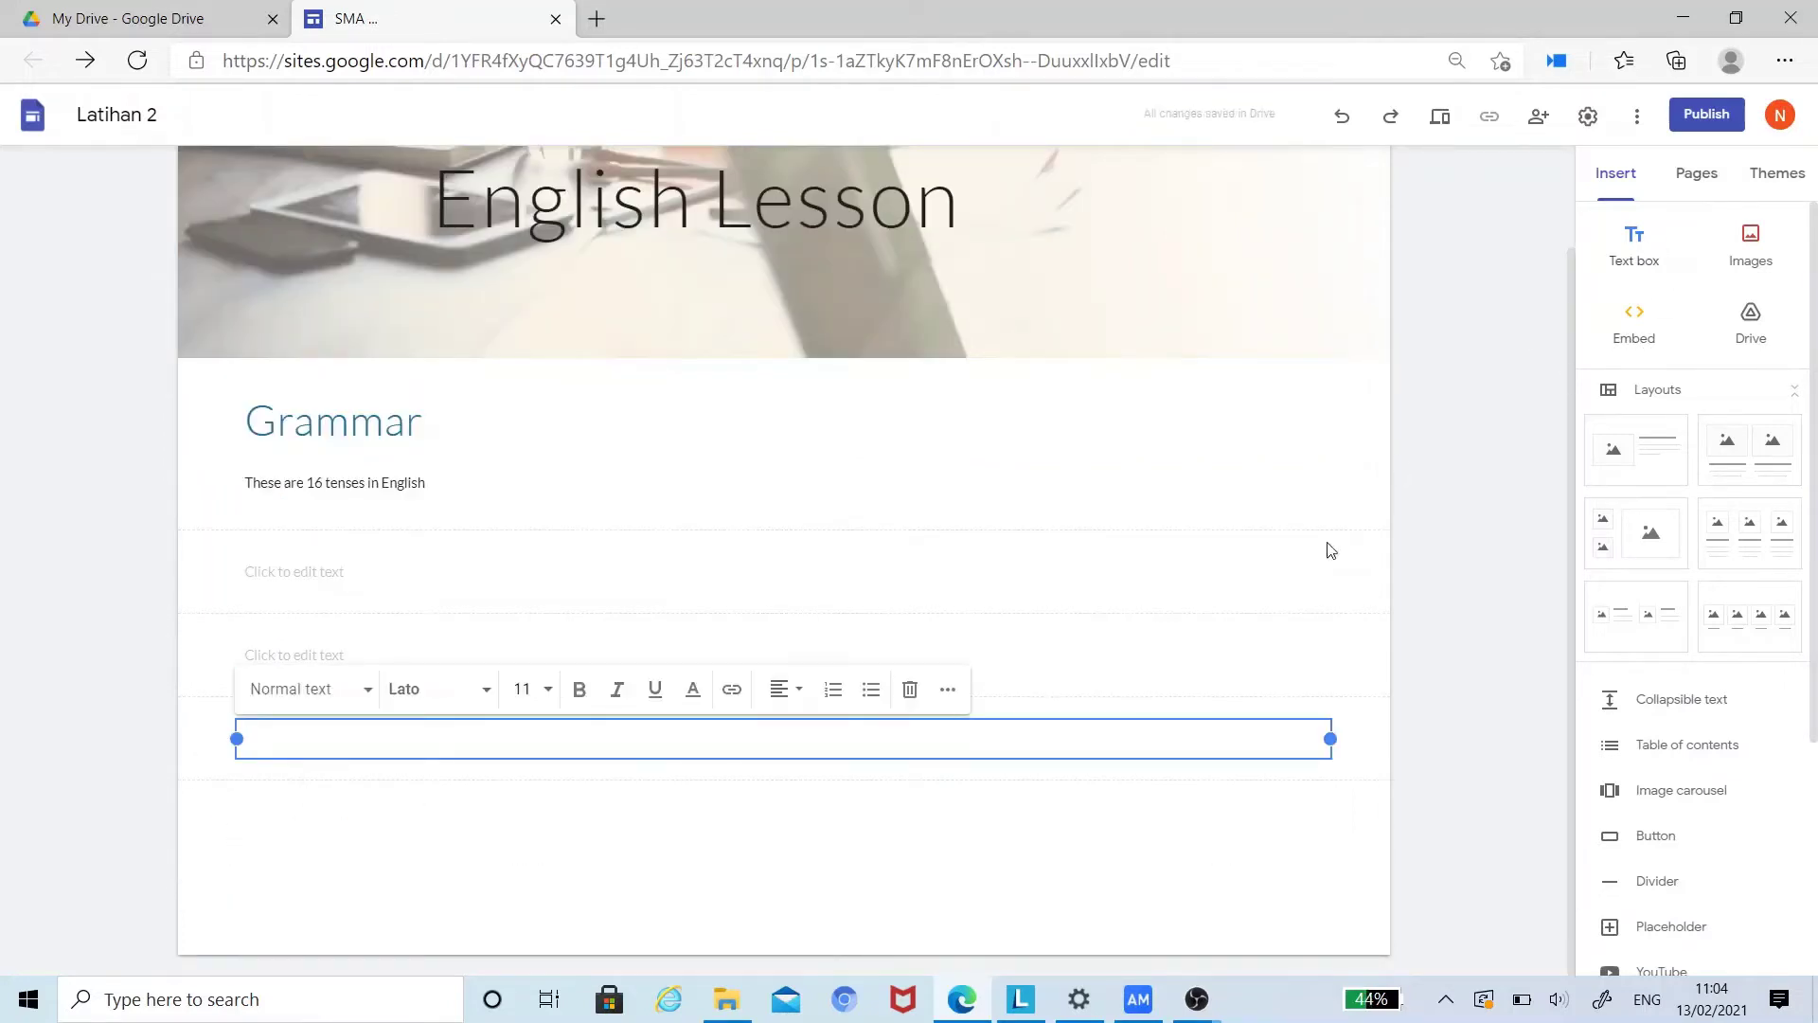
click(909, 690)
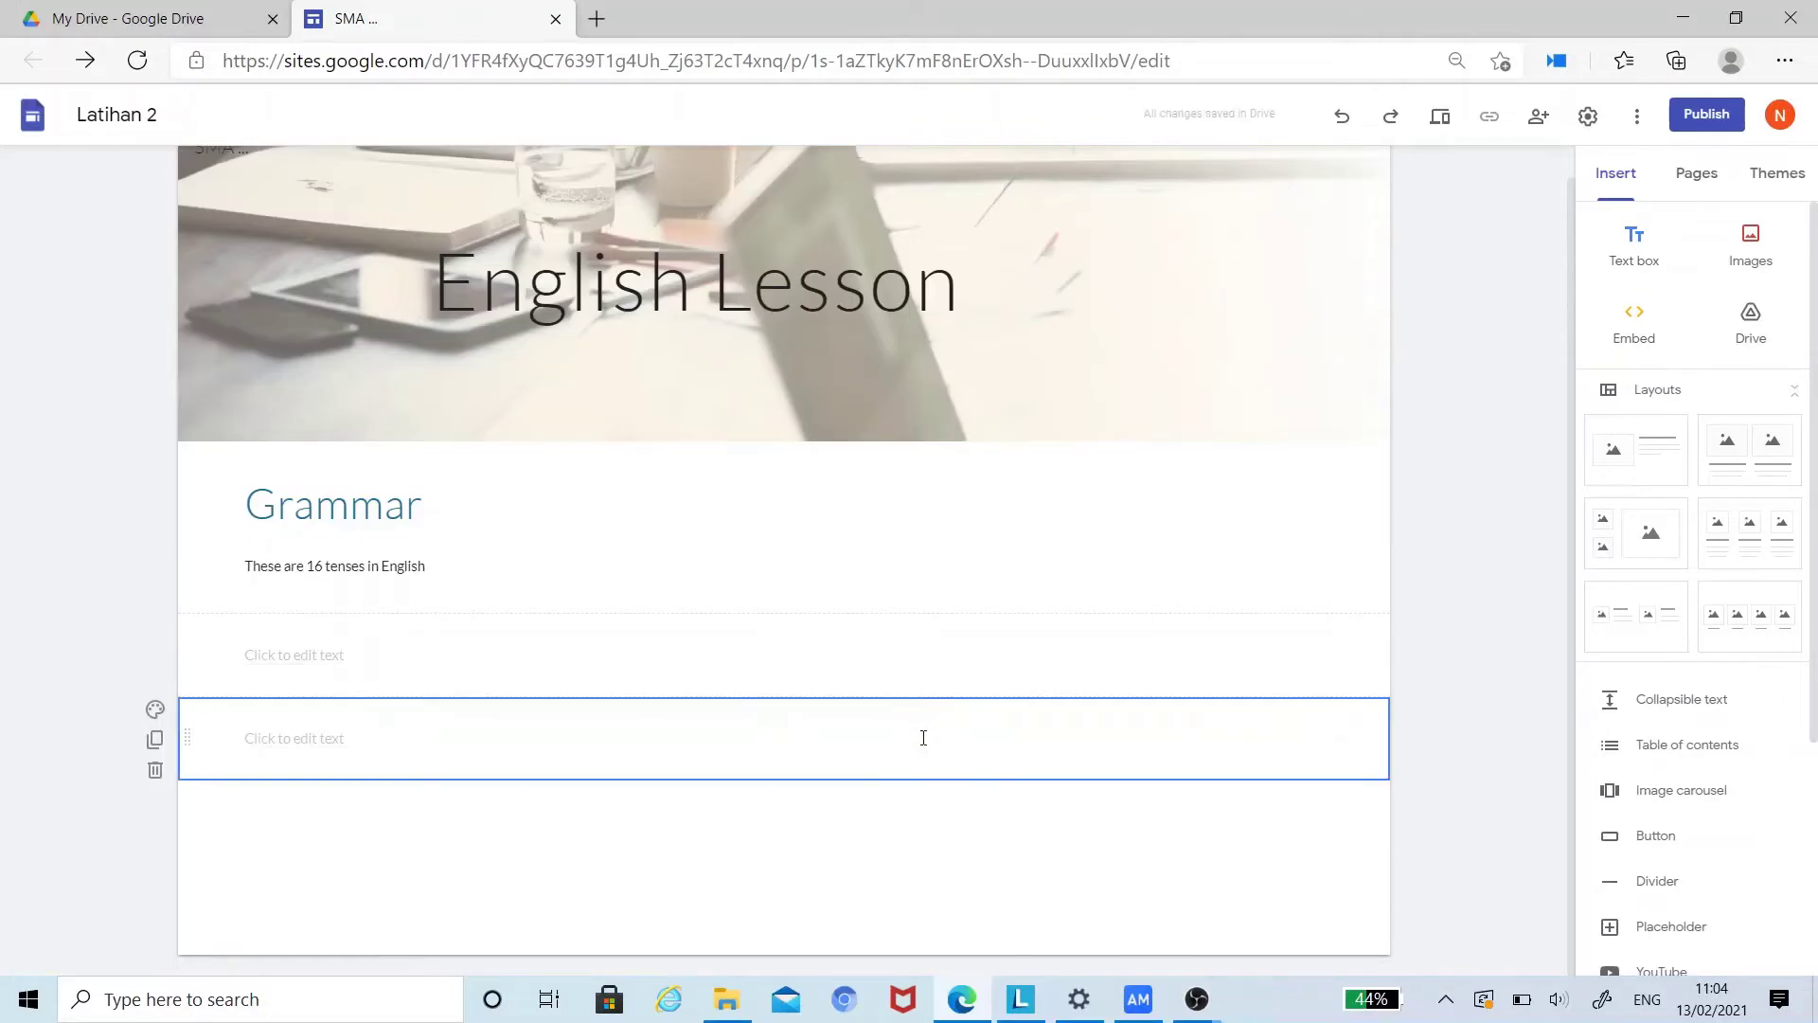
click(155, 770)
Step: Start a numbered list in the empty text box with "Simple Present ..." as its first item
click(274, 695)
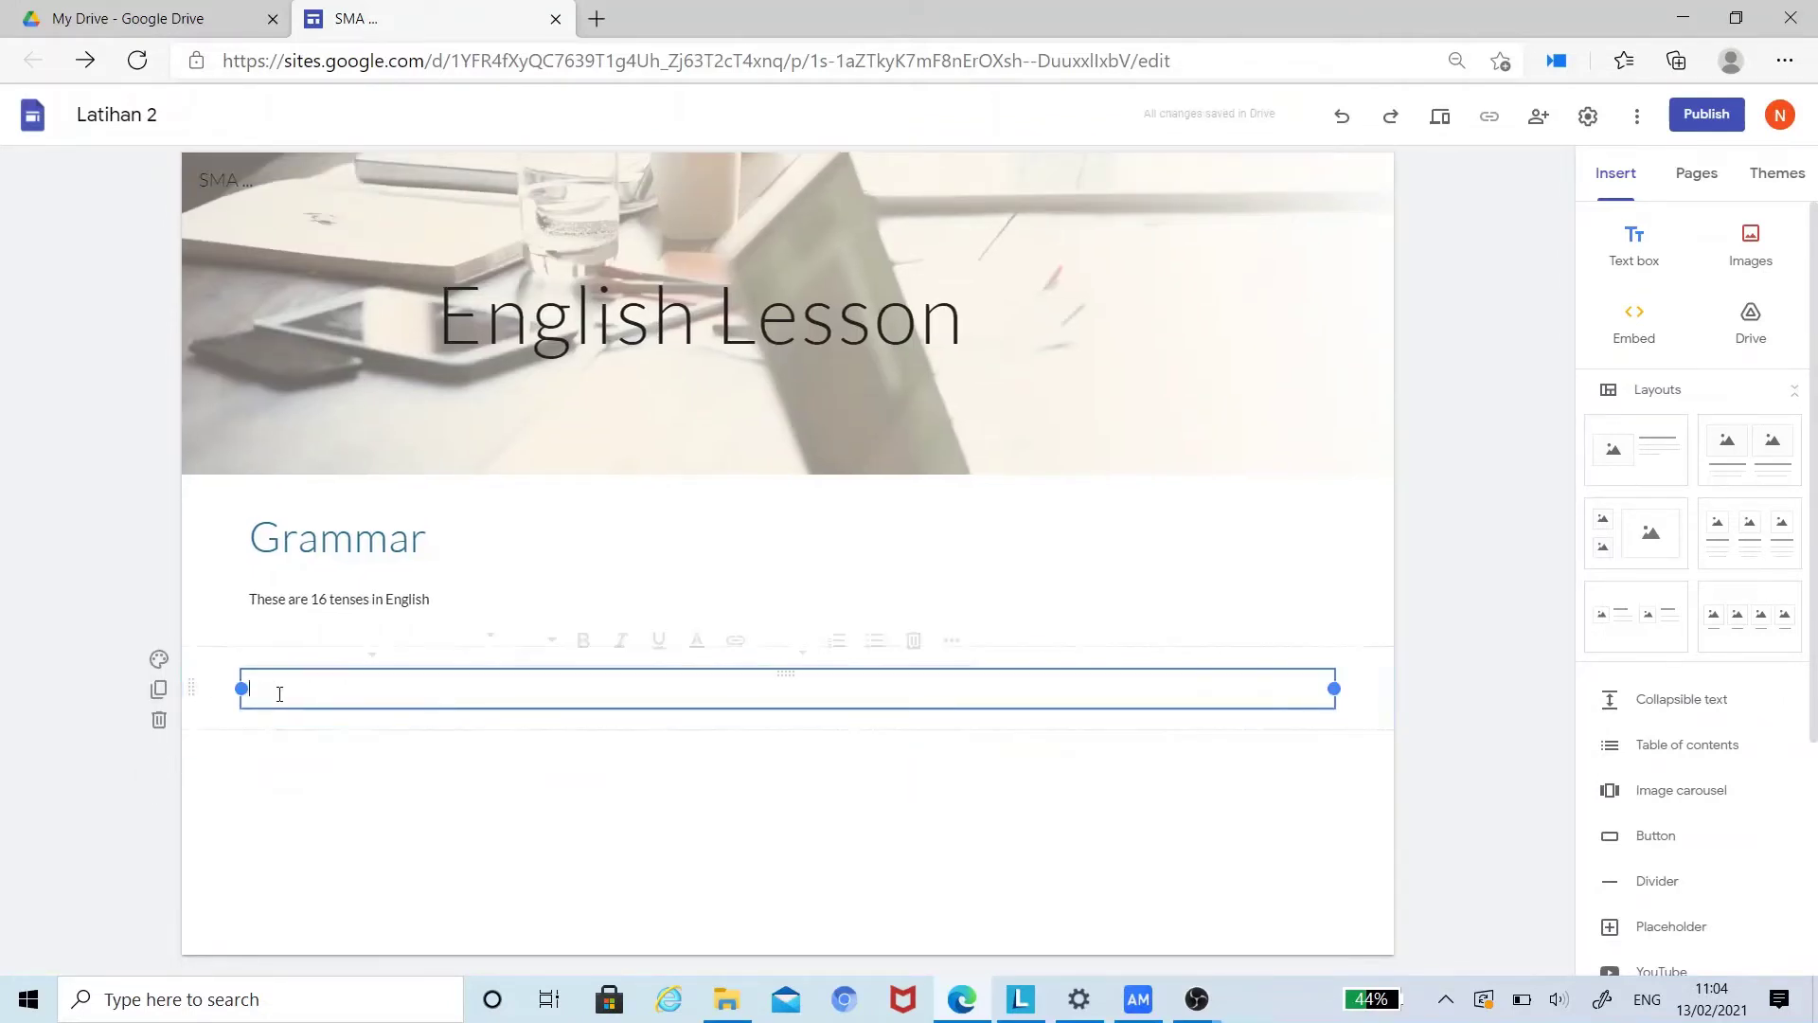
text(1)
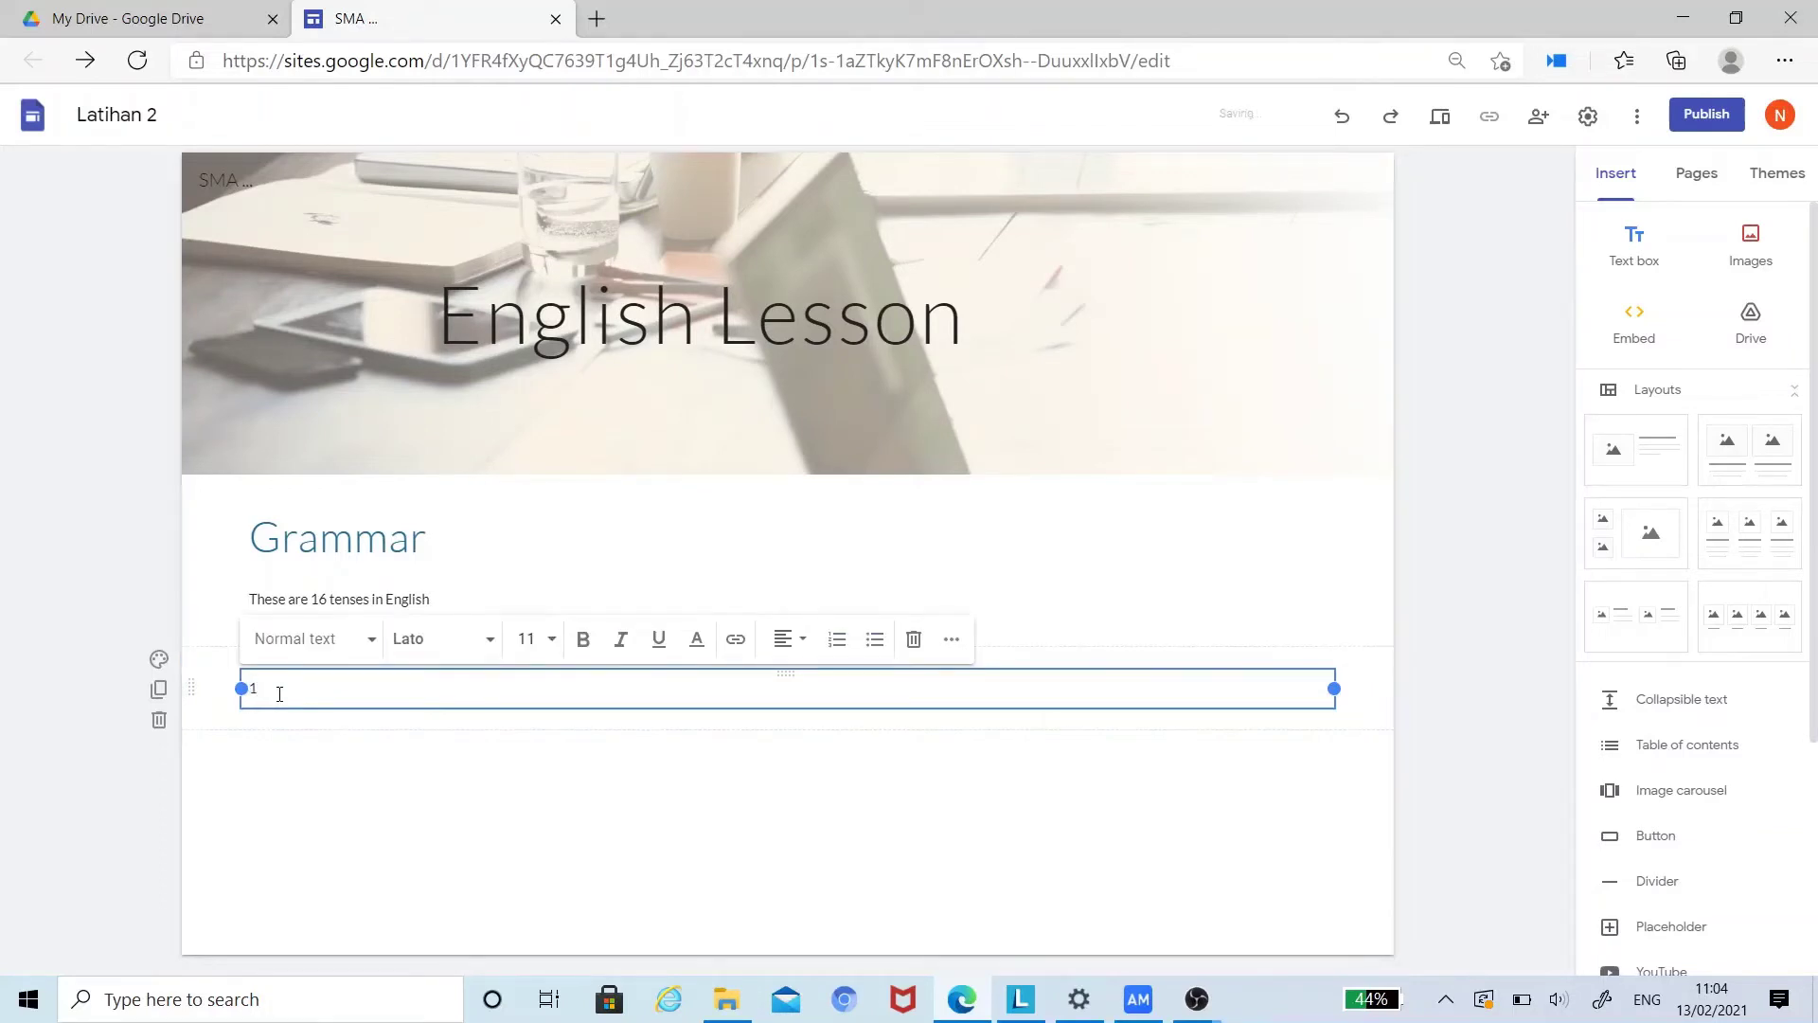
text(. Simpresent)
key(Left)
key(Left)
key(Left)
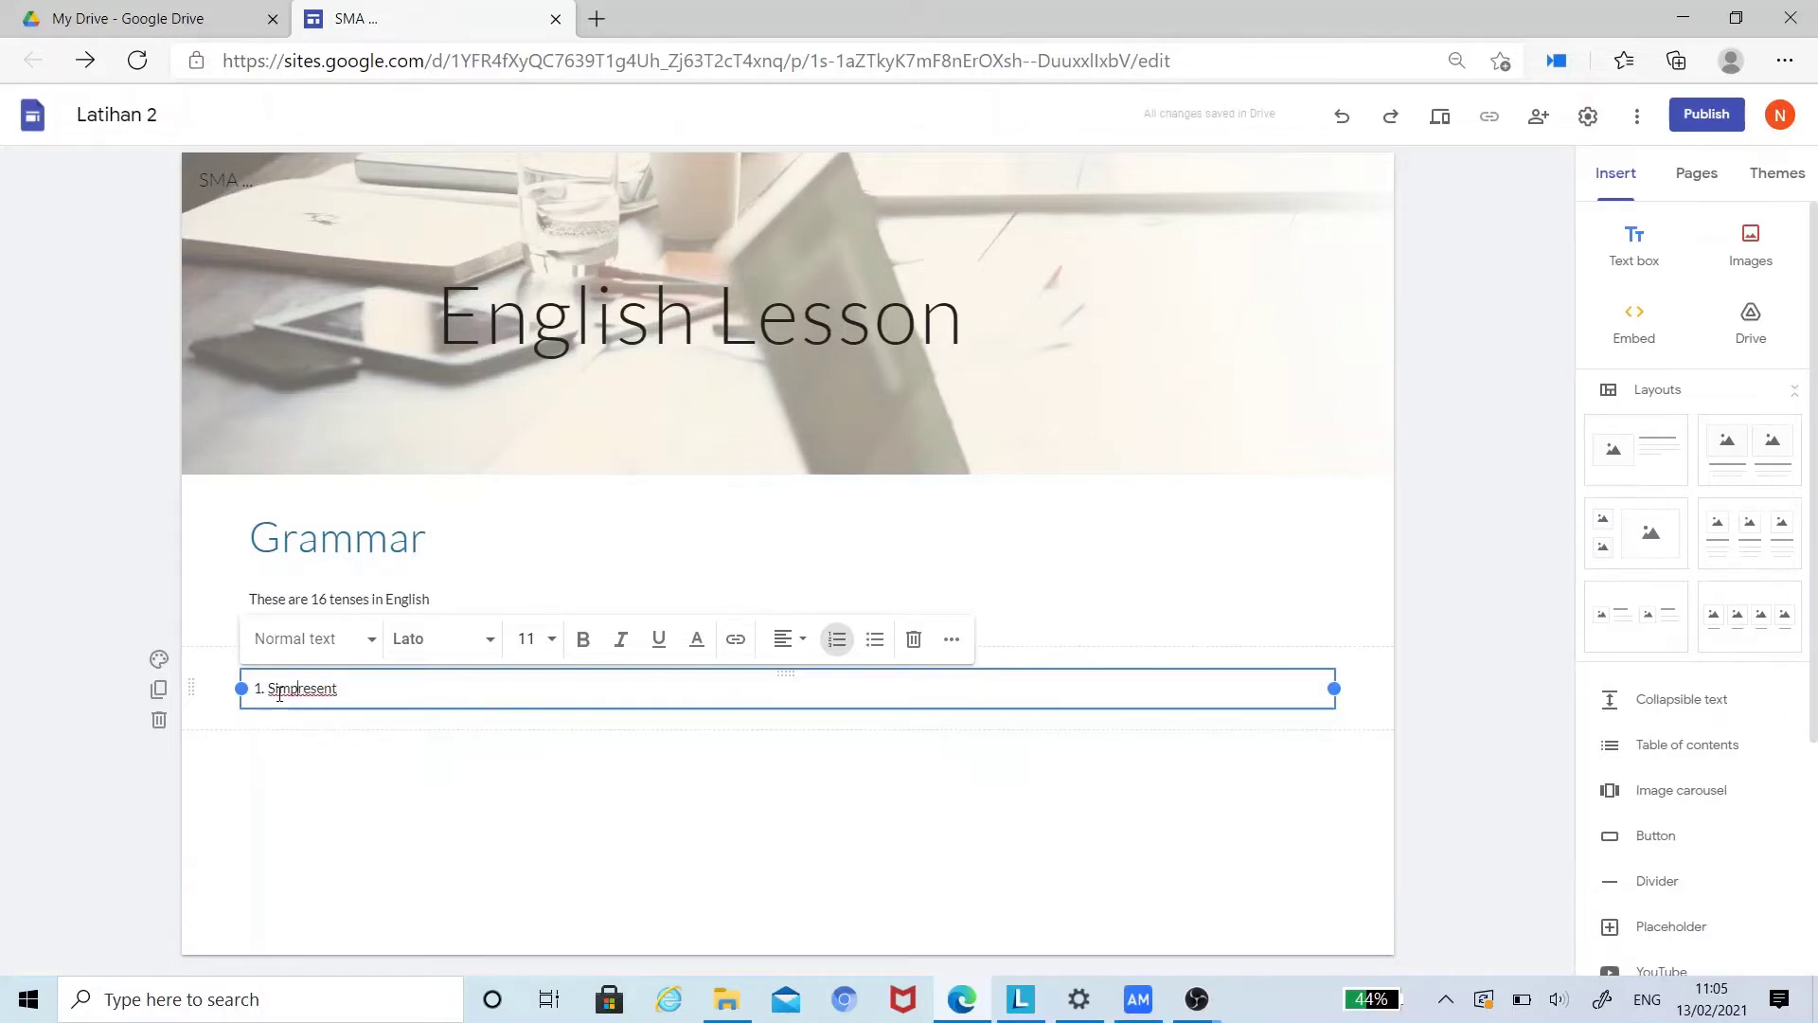
text(le P)
key(Right)
key(Right)
key(Right)
key(Right)
text(.)
key(Return)
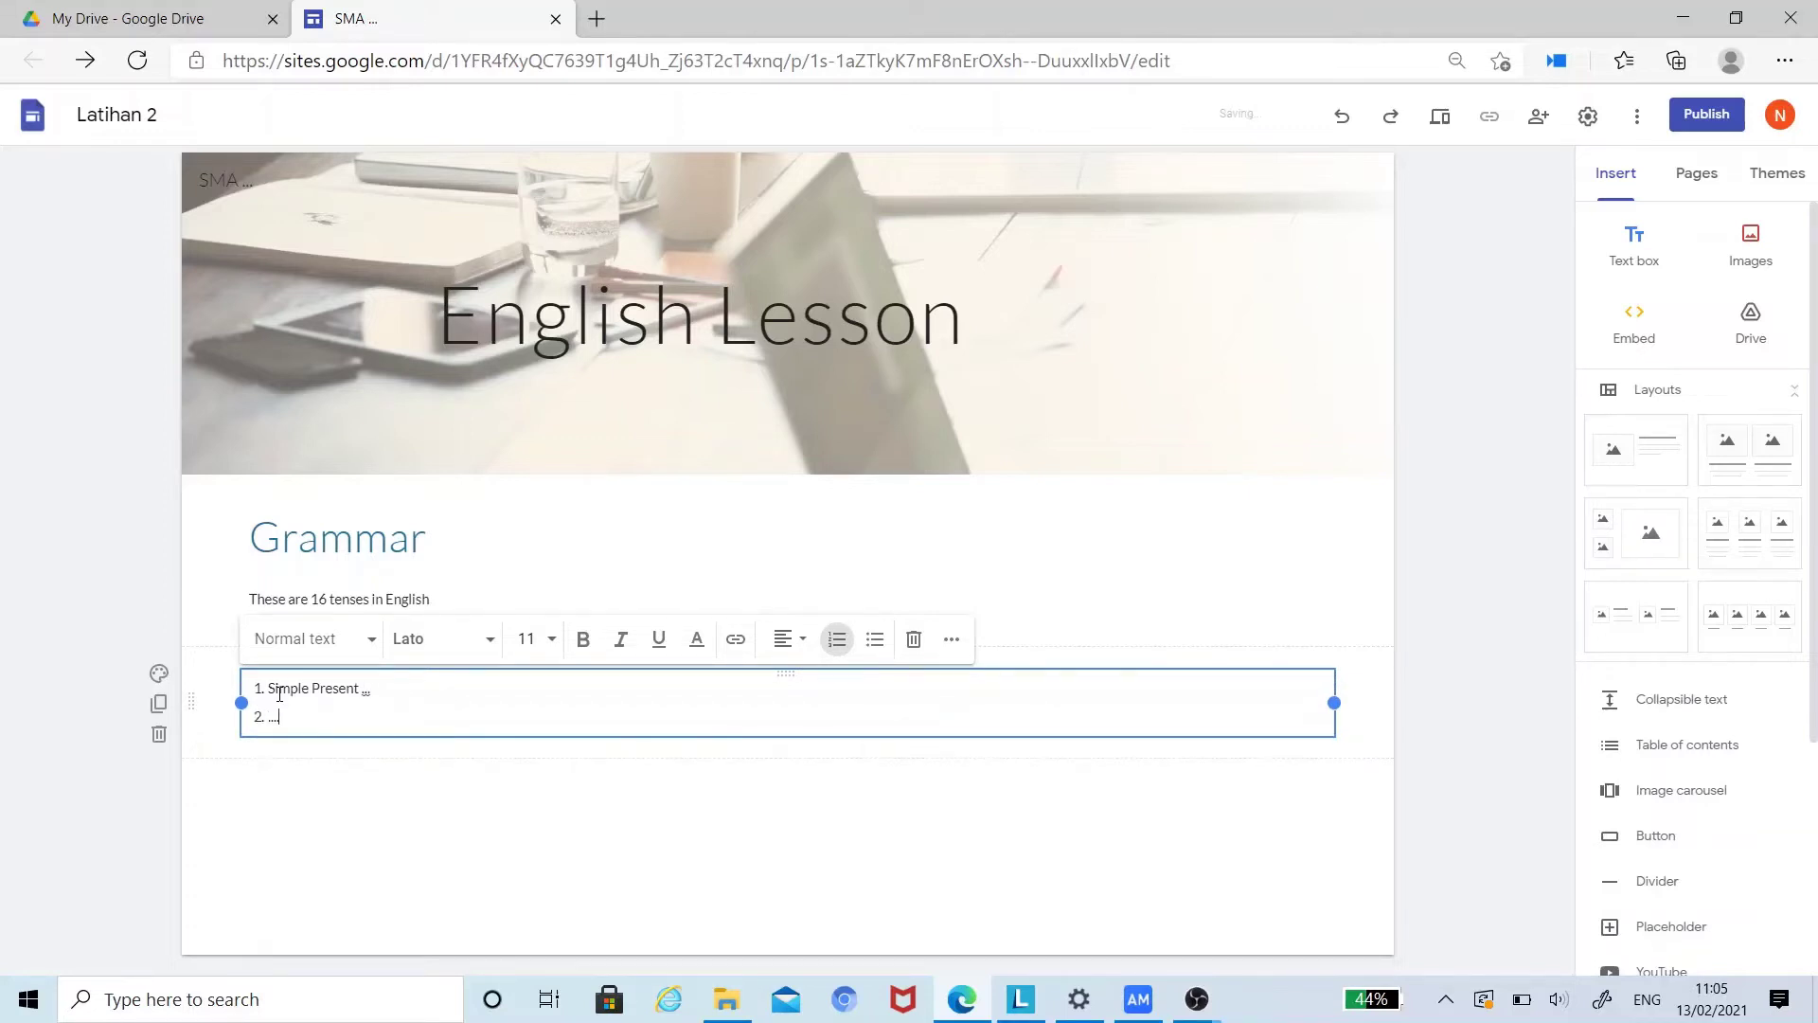
Step: Fill list items 2 to 7 with rows of dots as placeholders and leave the text box
text(...)
key(Return)
key(Return)
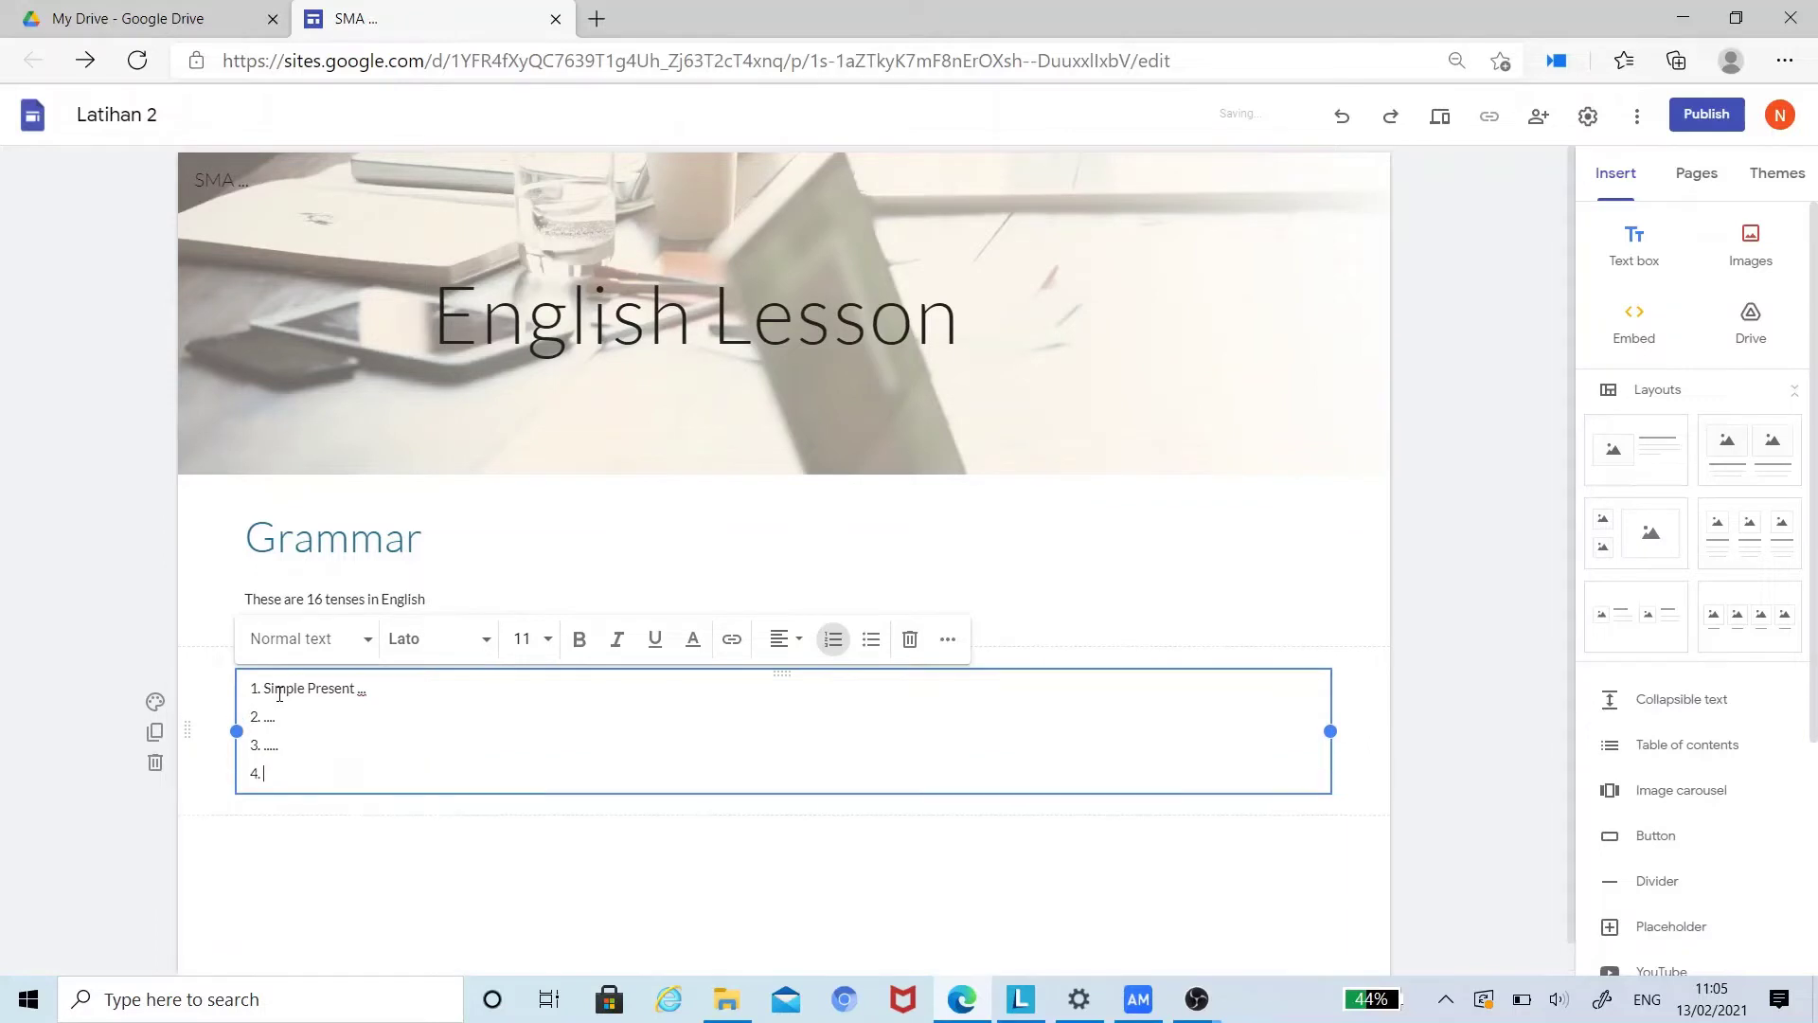
text(.....)
key(Return)
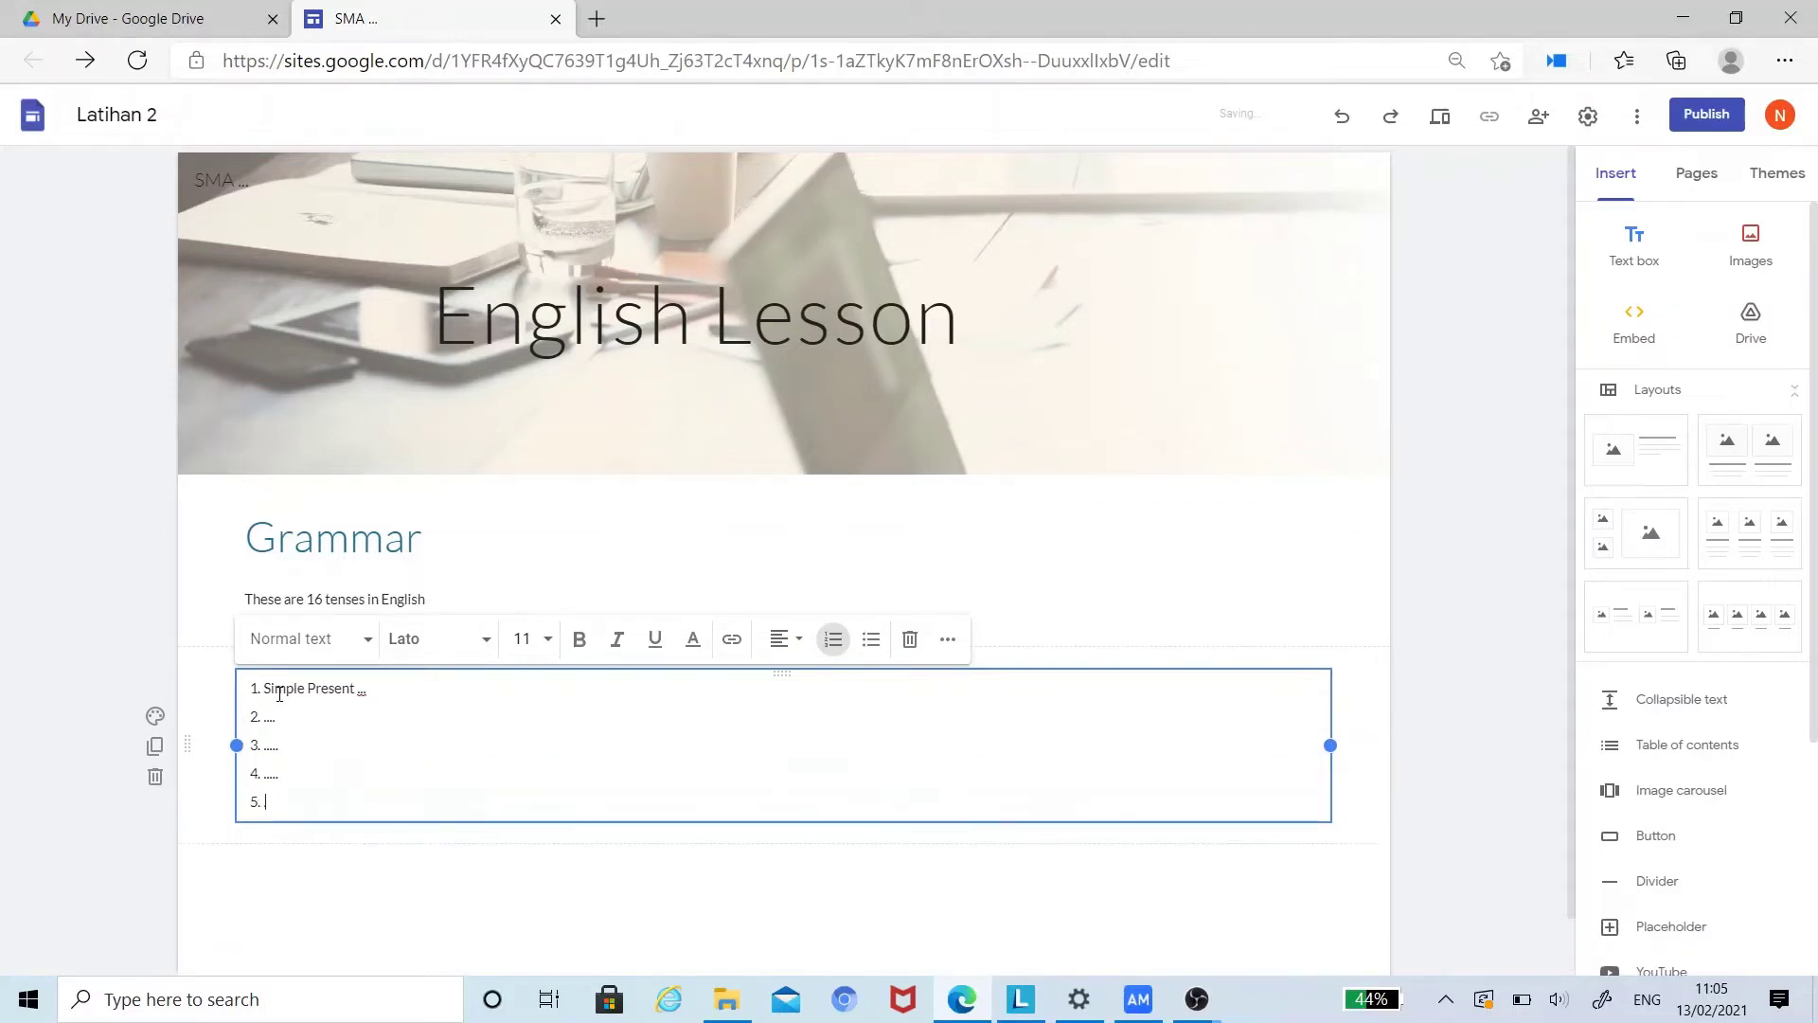
text(....)
key(Return)
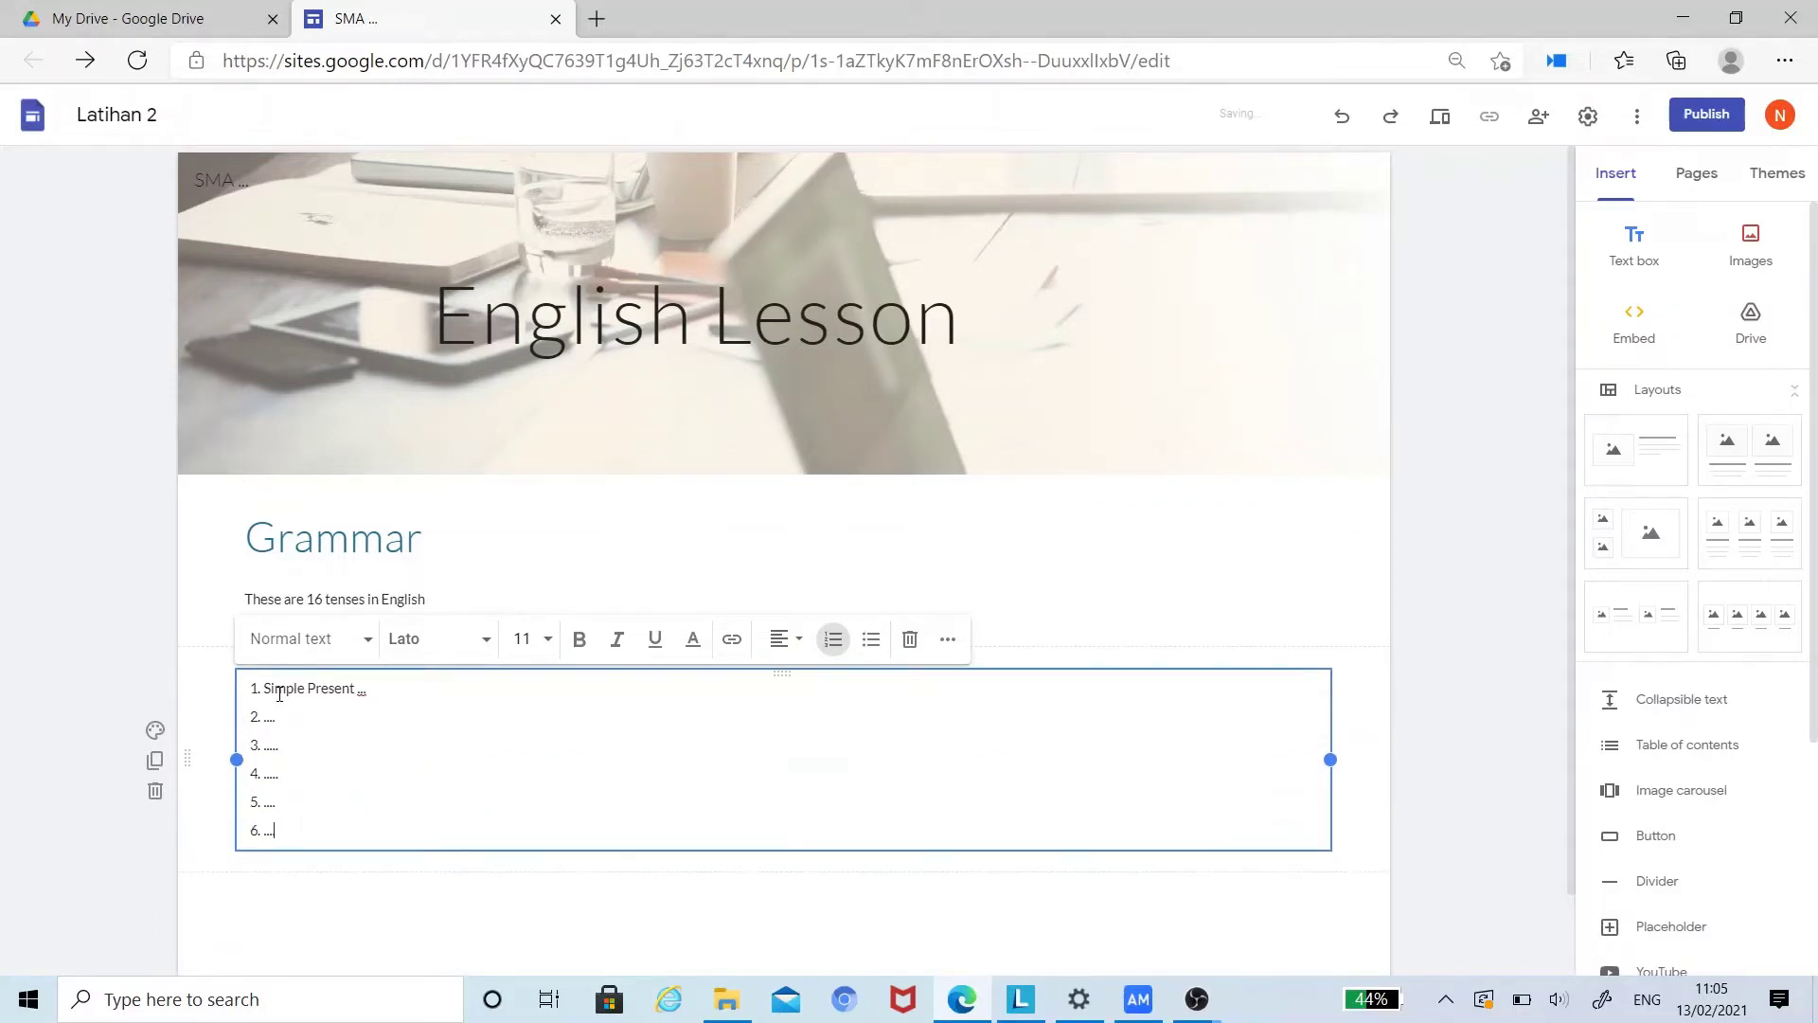
text(.....)
key(Return)
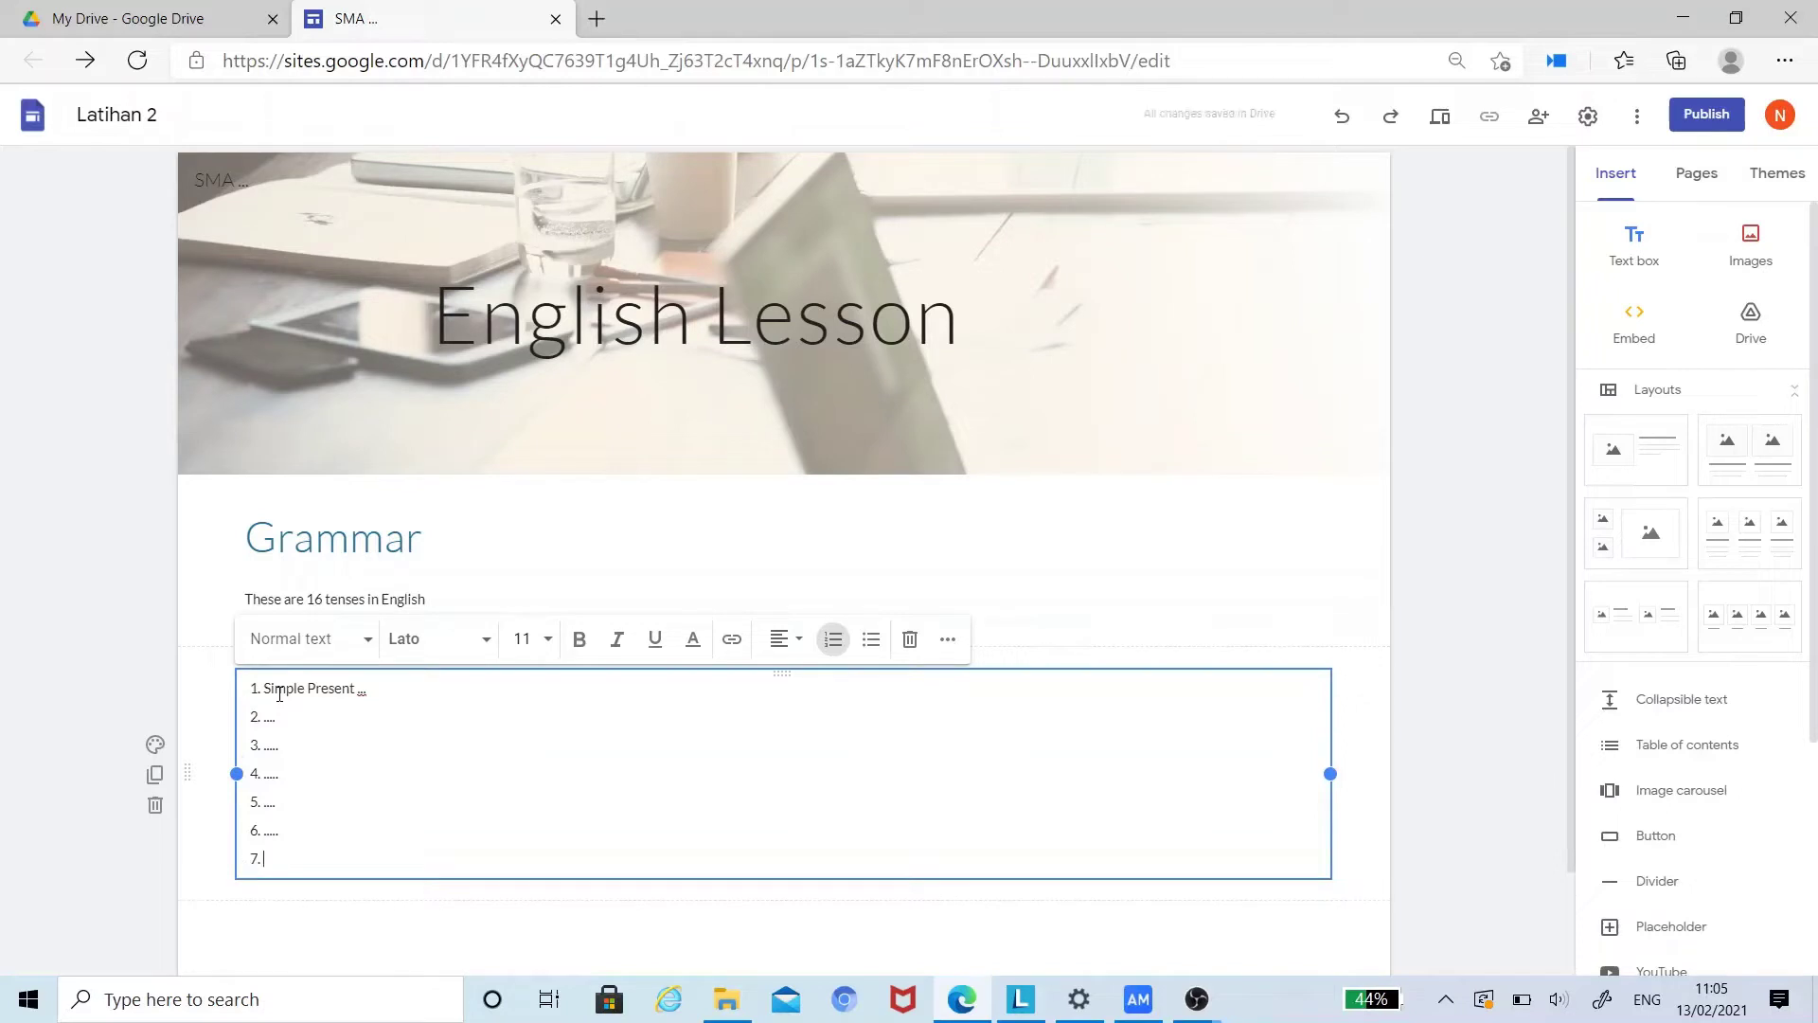
text(.....)
click(89, 572)
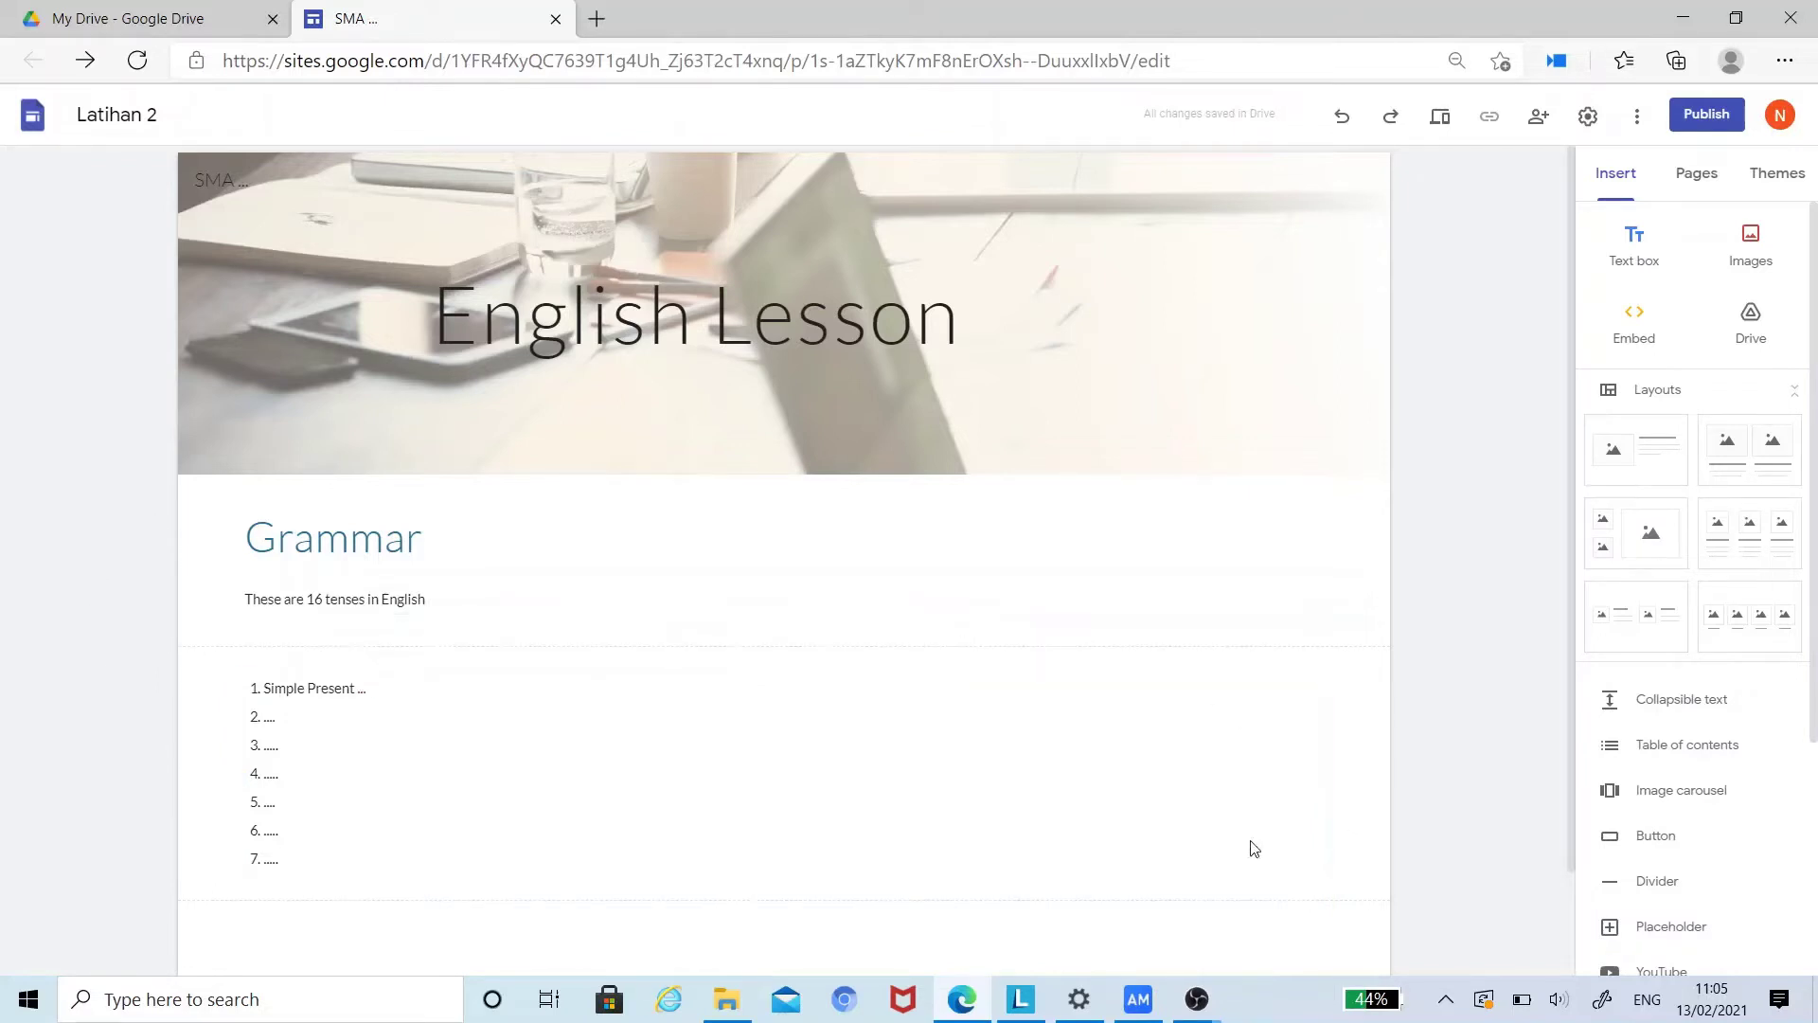
Step: Insert the layout with one image beside text below the numbered list and enter "To Be in English" as its heading
click(1662, 464)
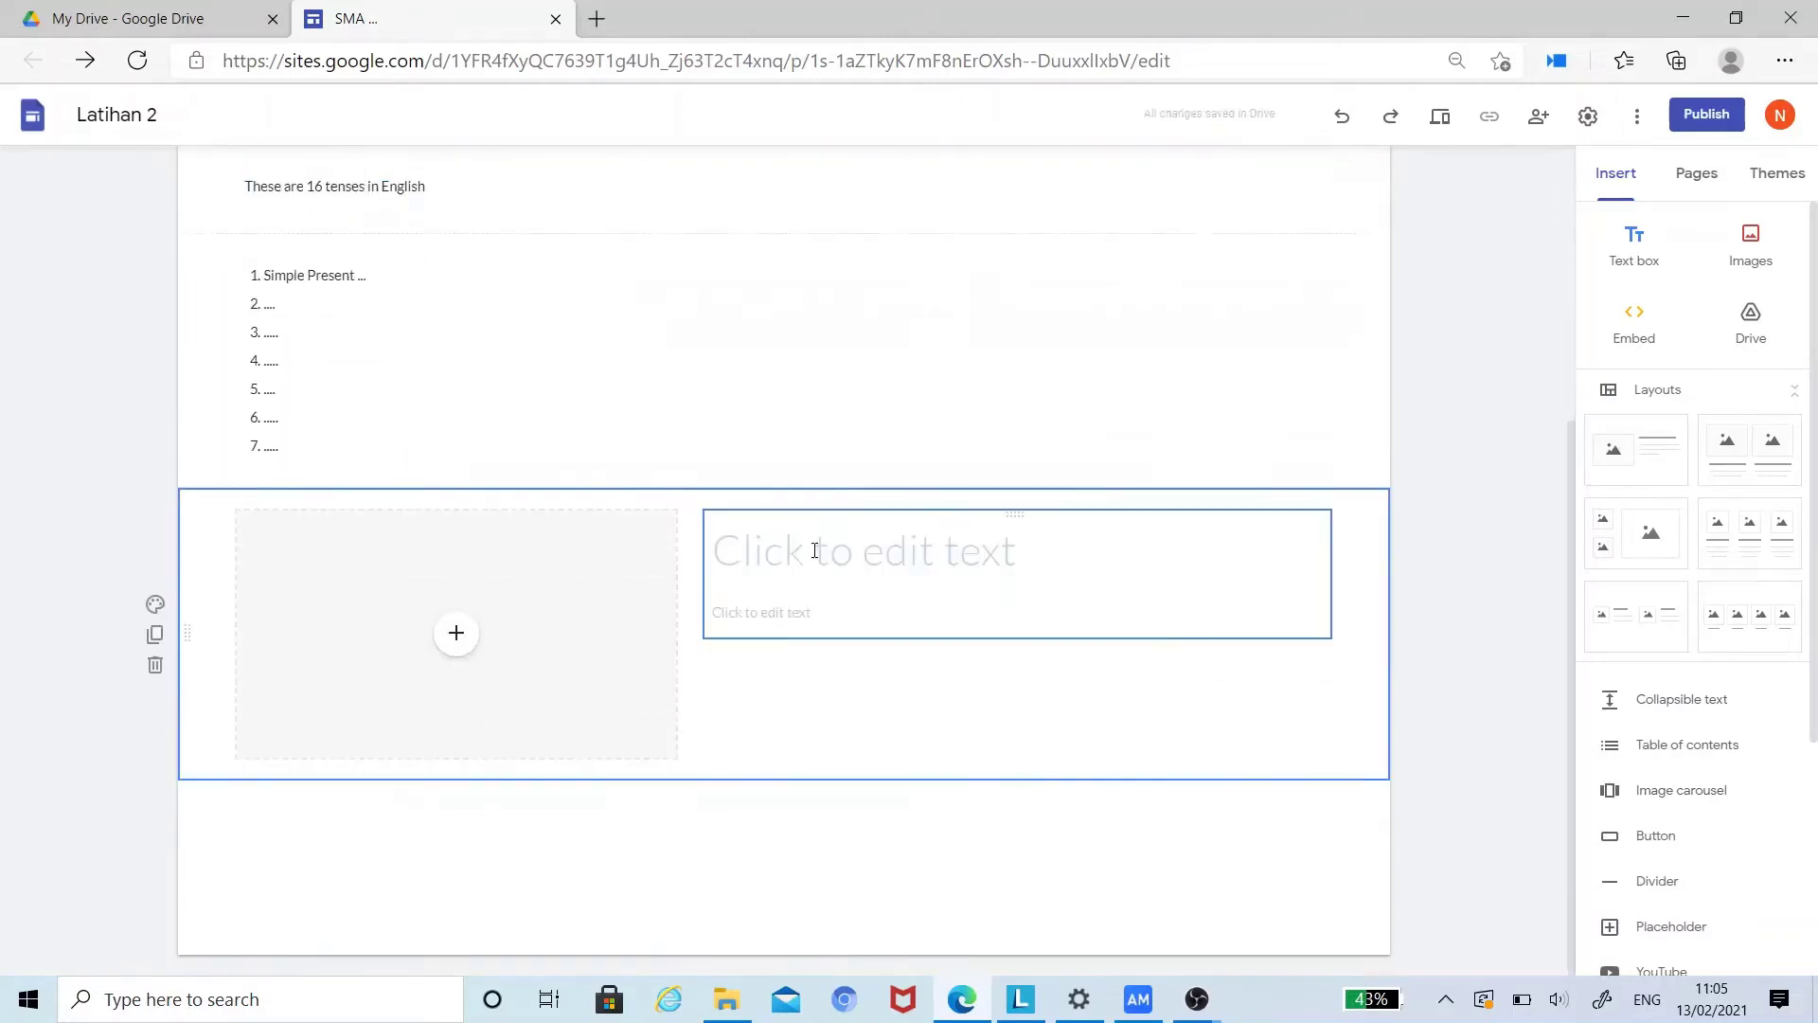
click(815, 550)
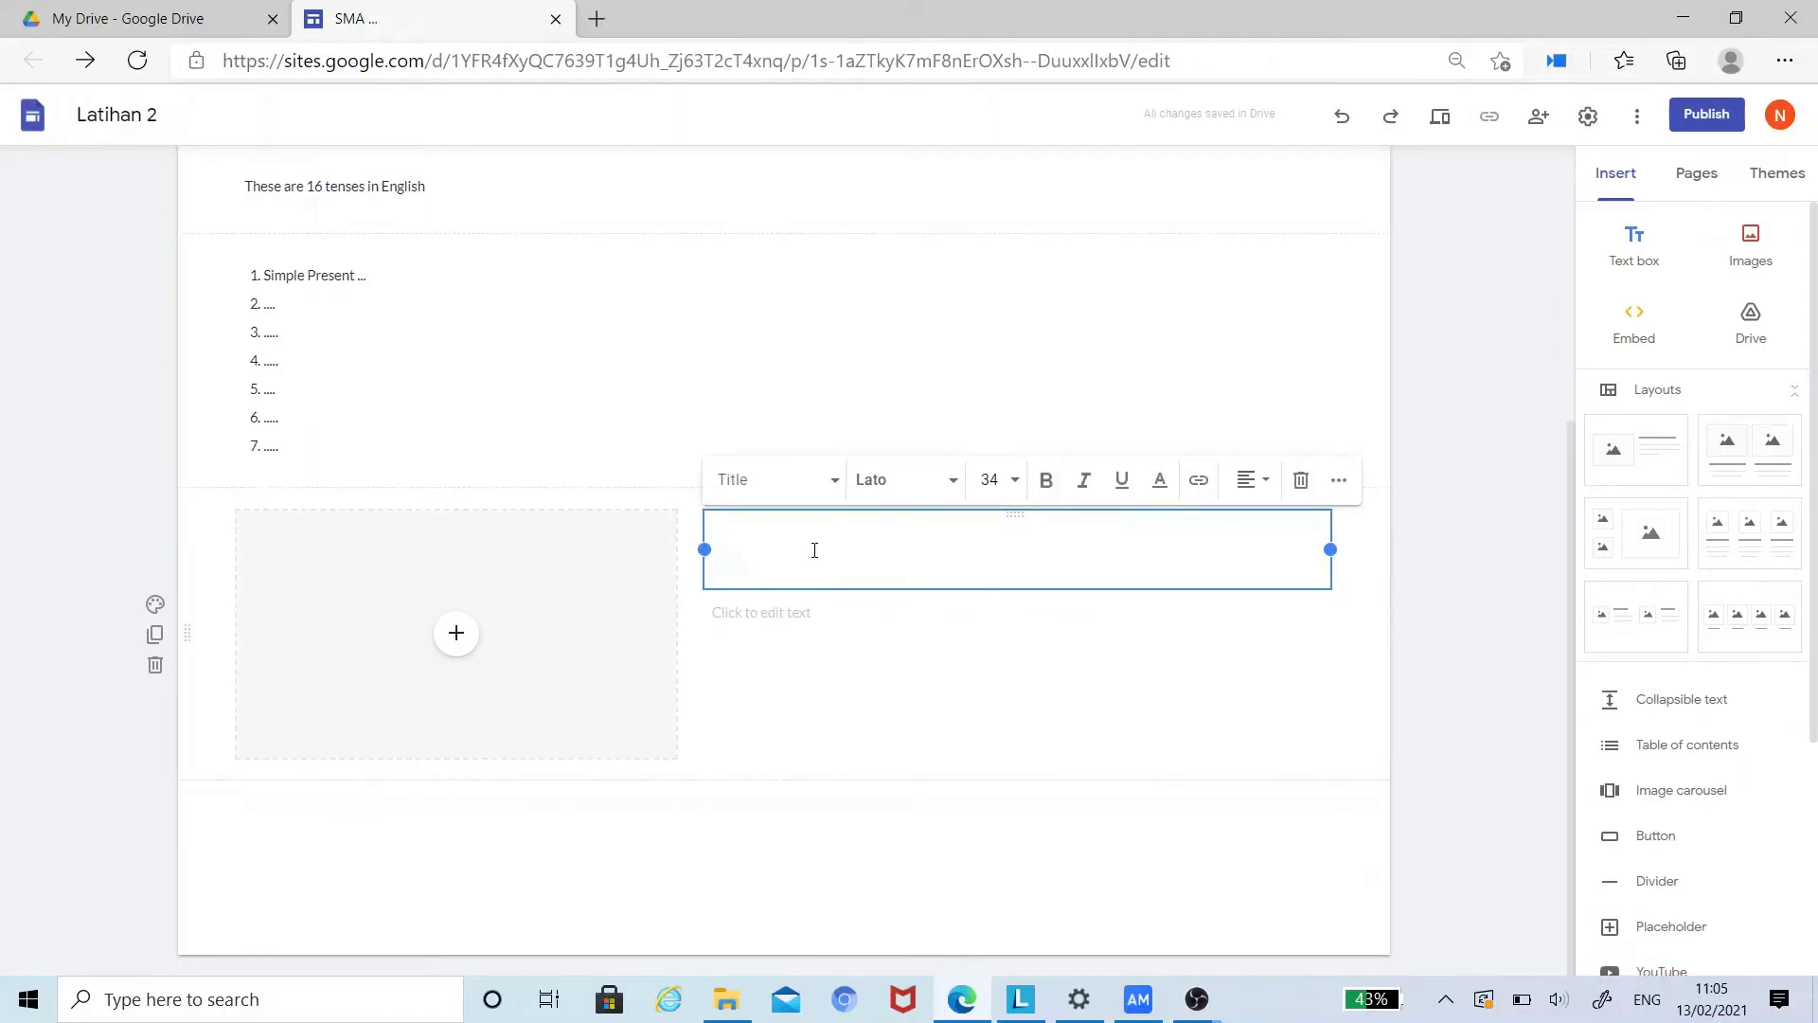
text(To Be in Eng)
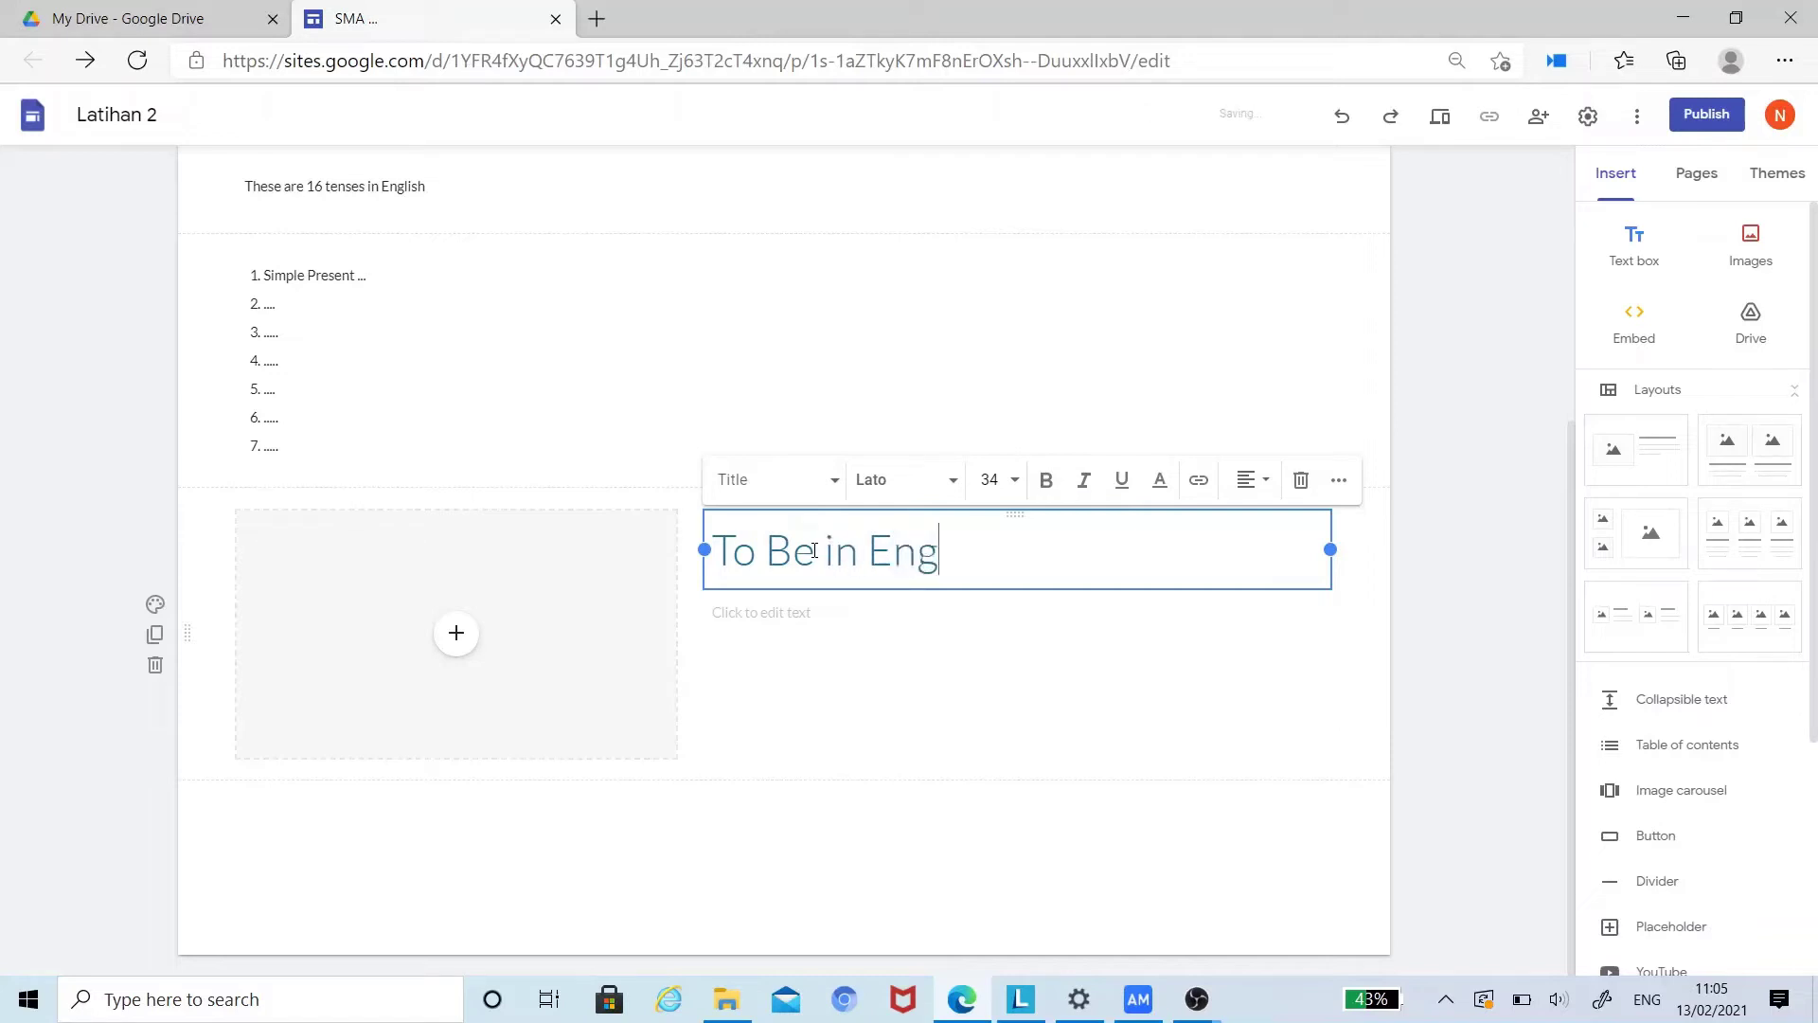
text(lish)
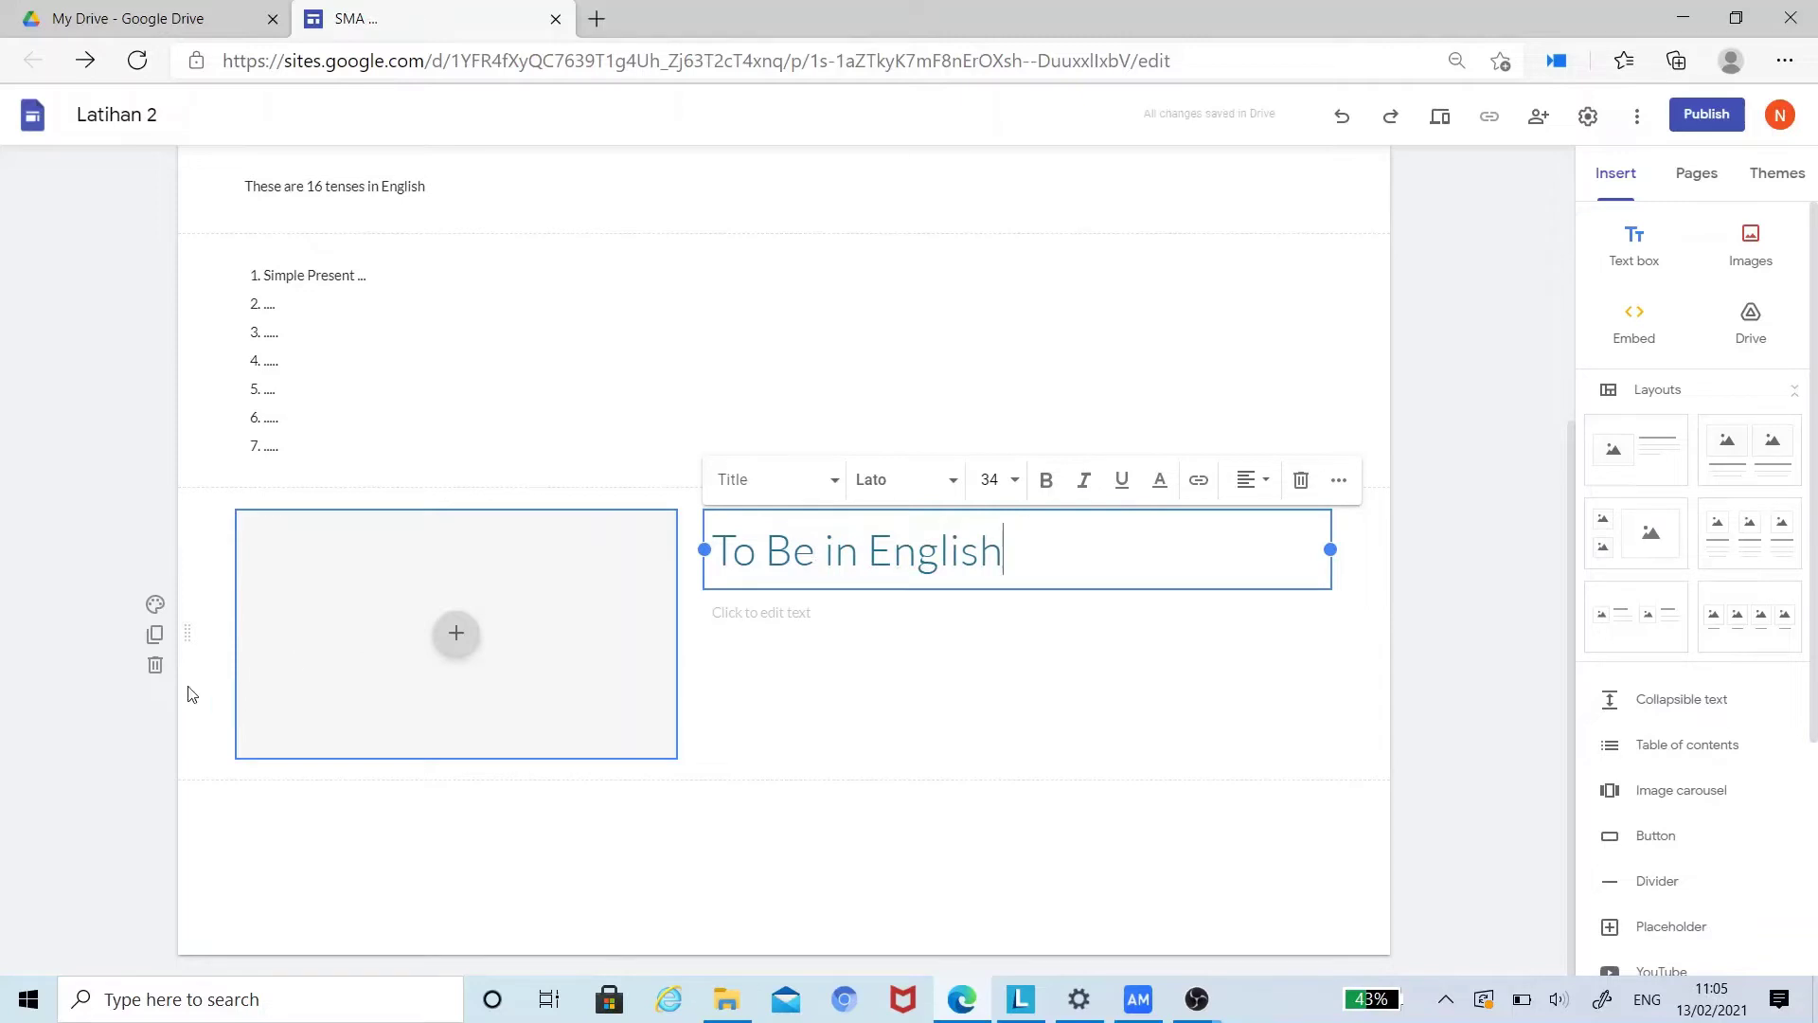
Step: Try deleting the whole To Be in English section and undo the deletion
click(156, 665)
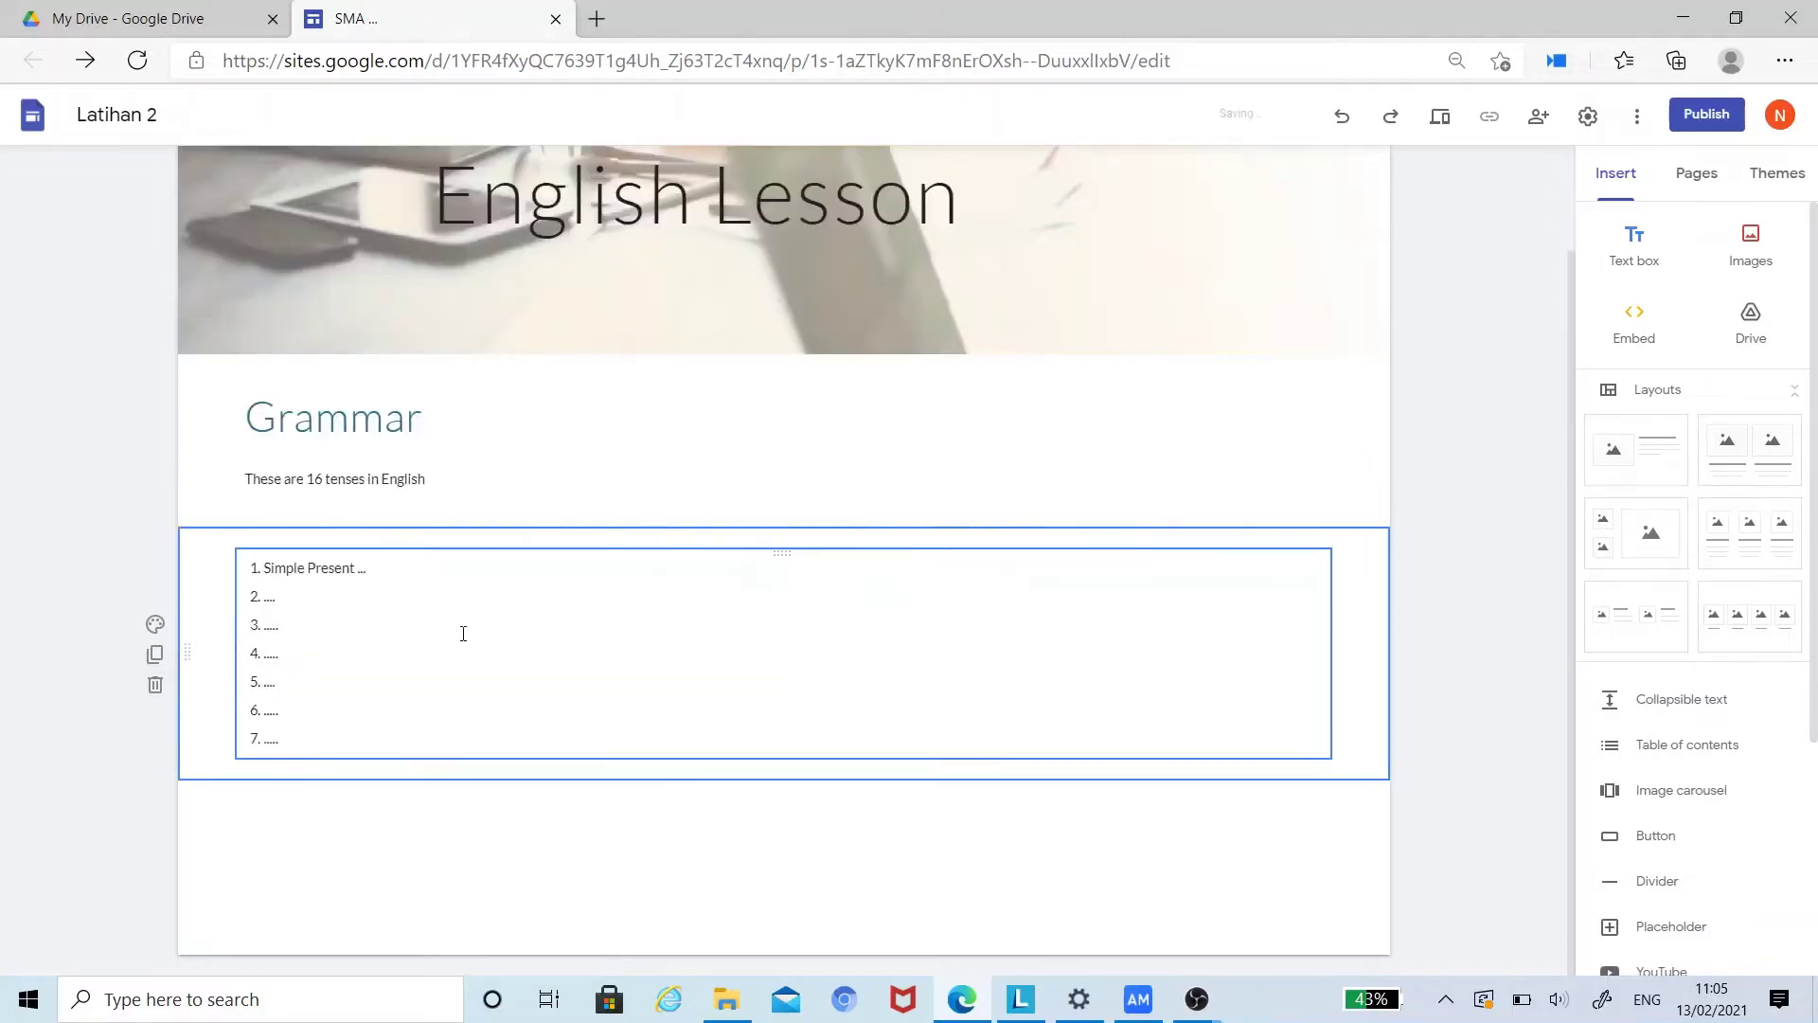
click(155, 730)
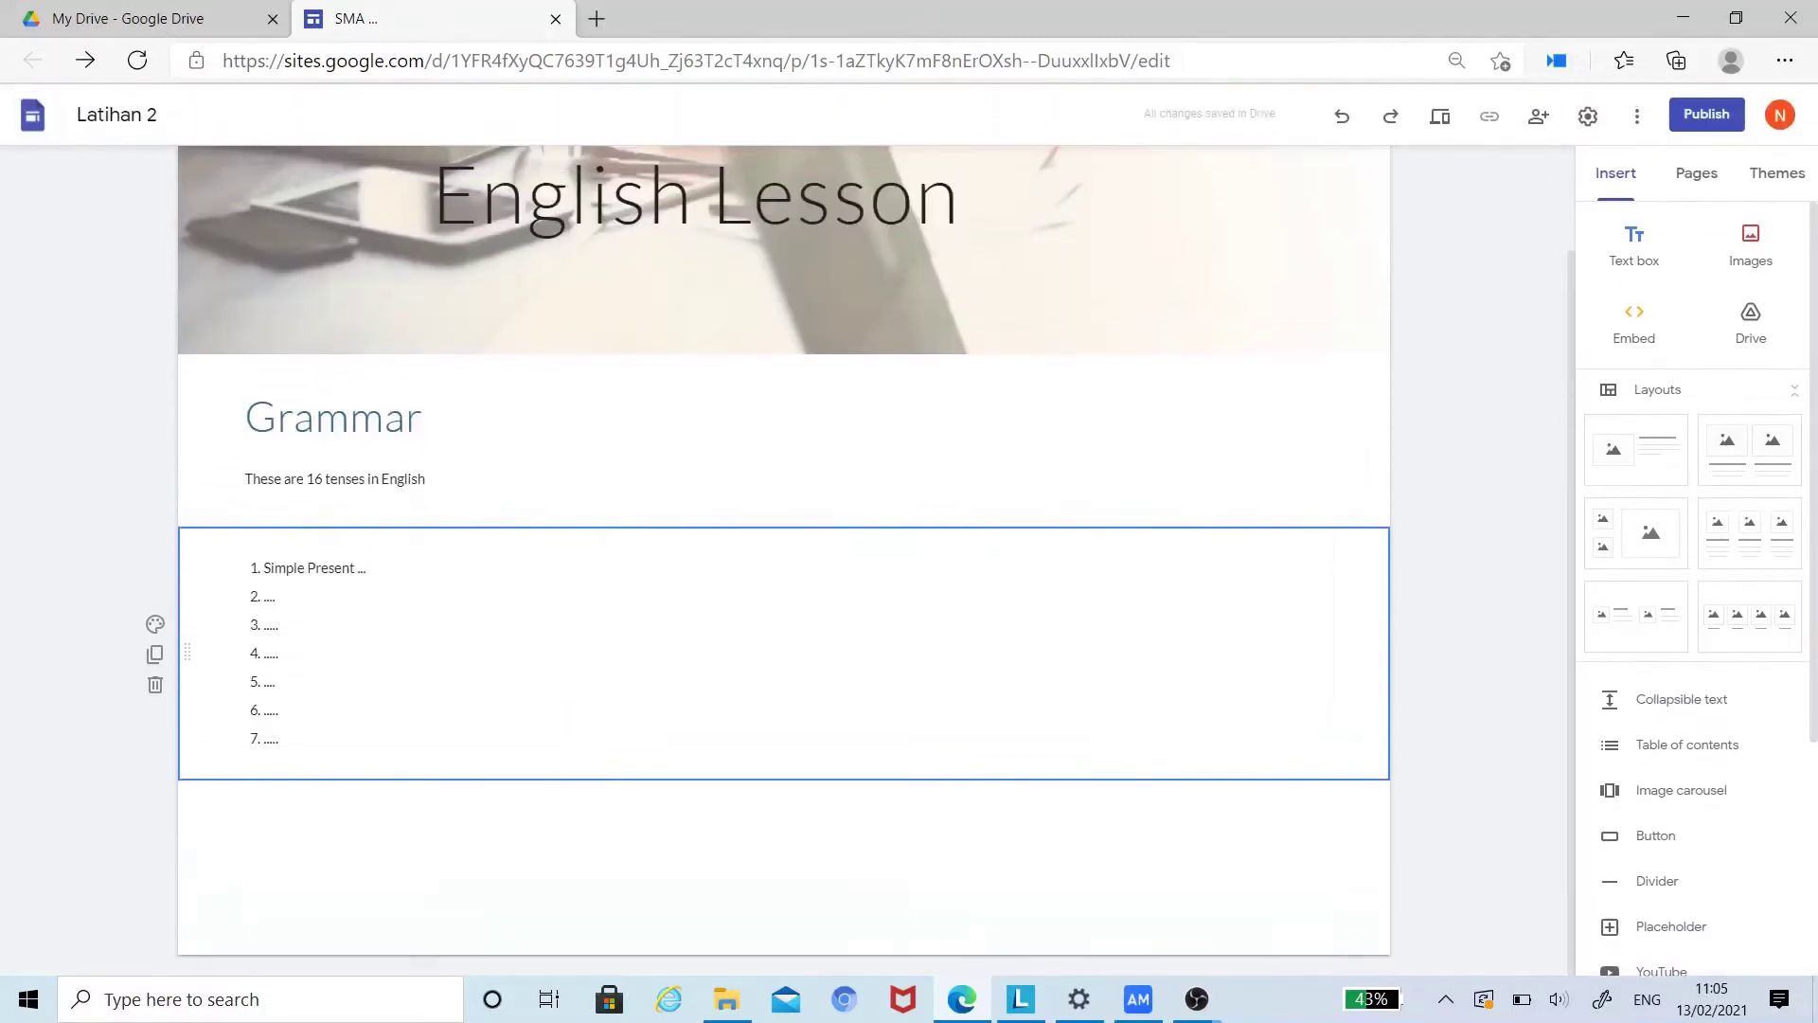
key(ctrl+z)
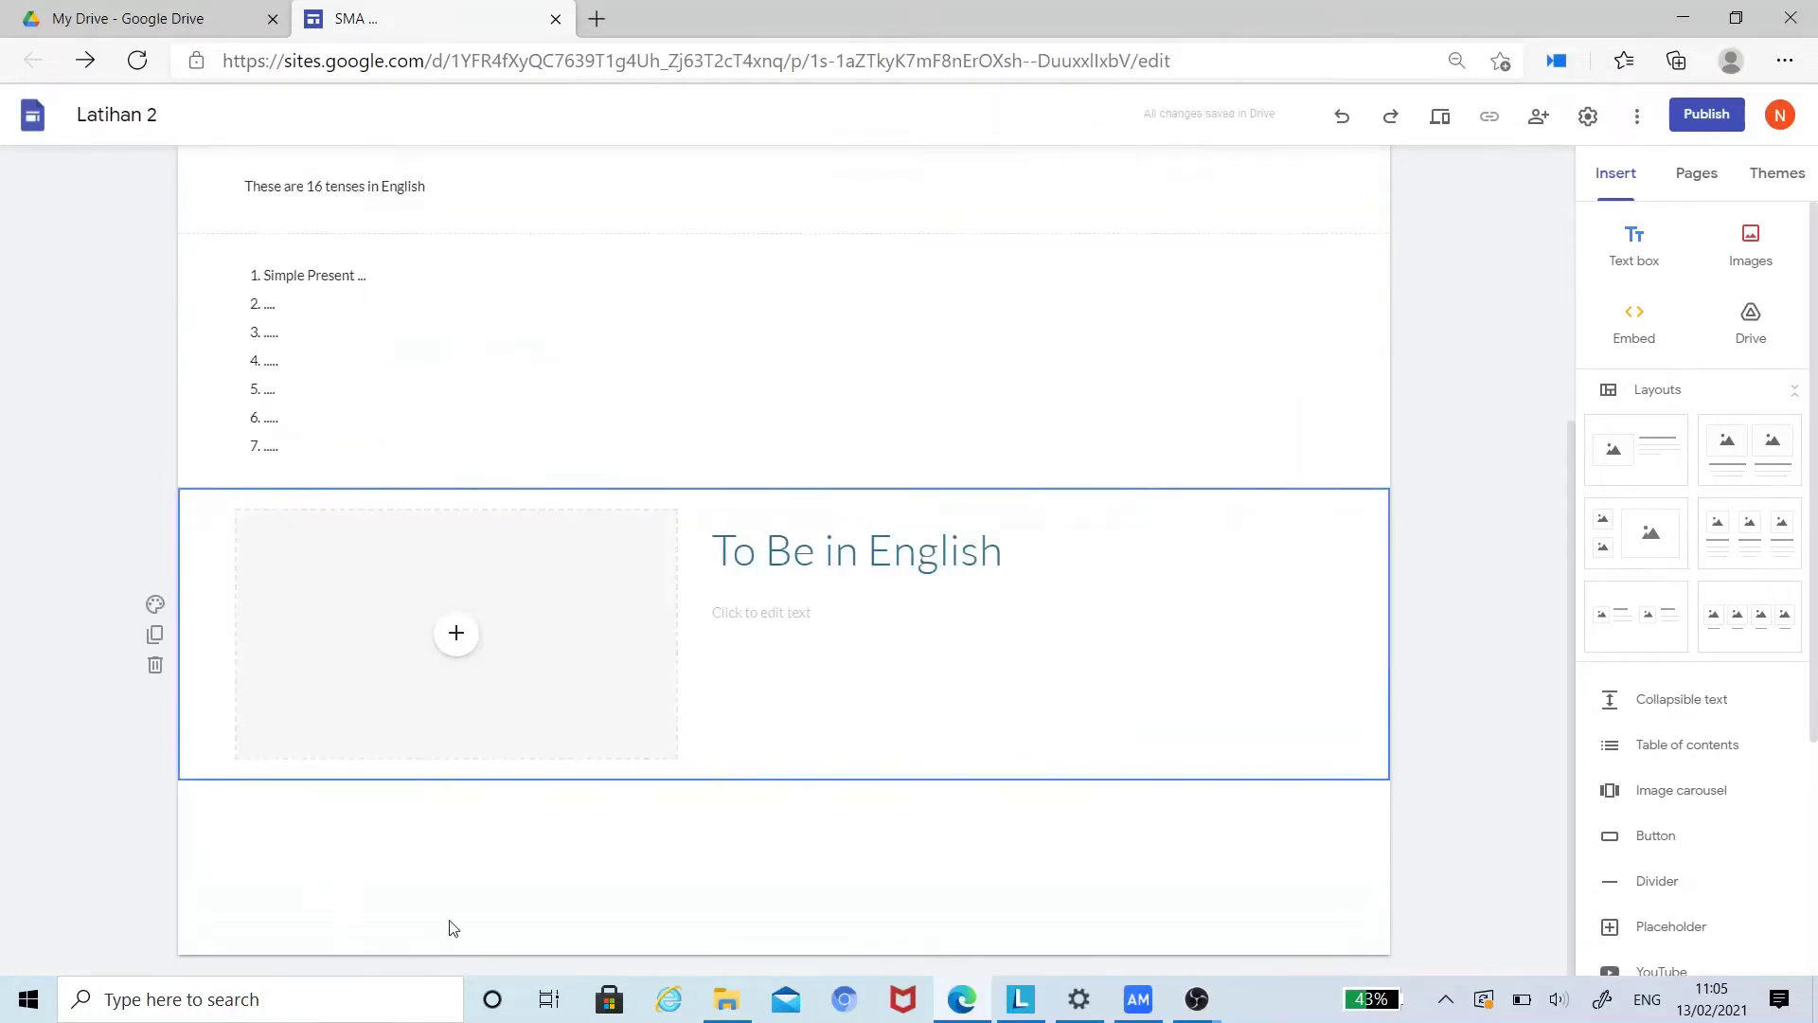
click(366, 649)
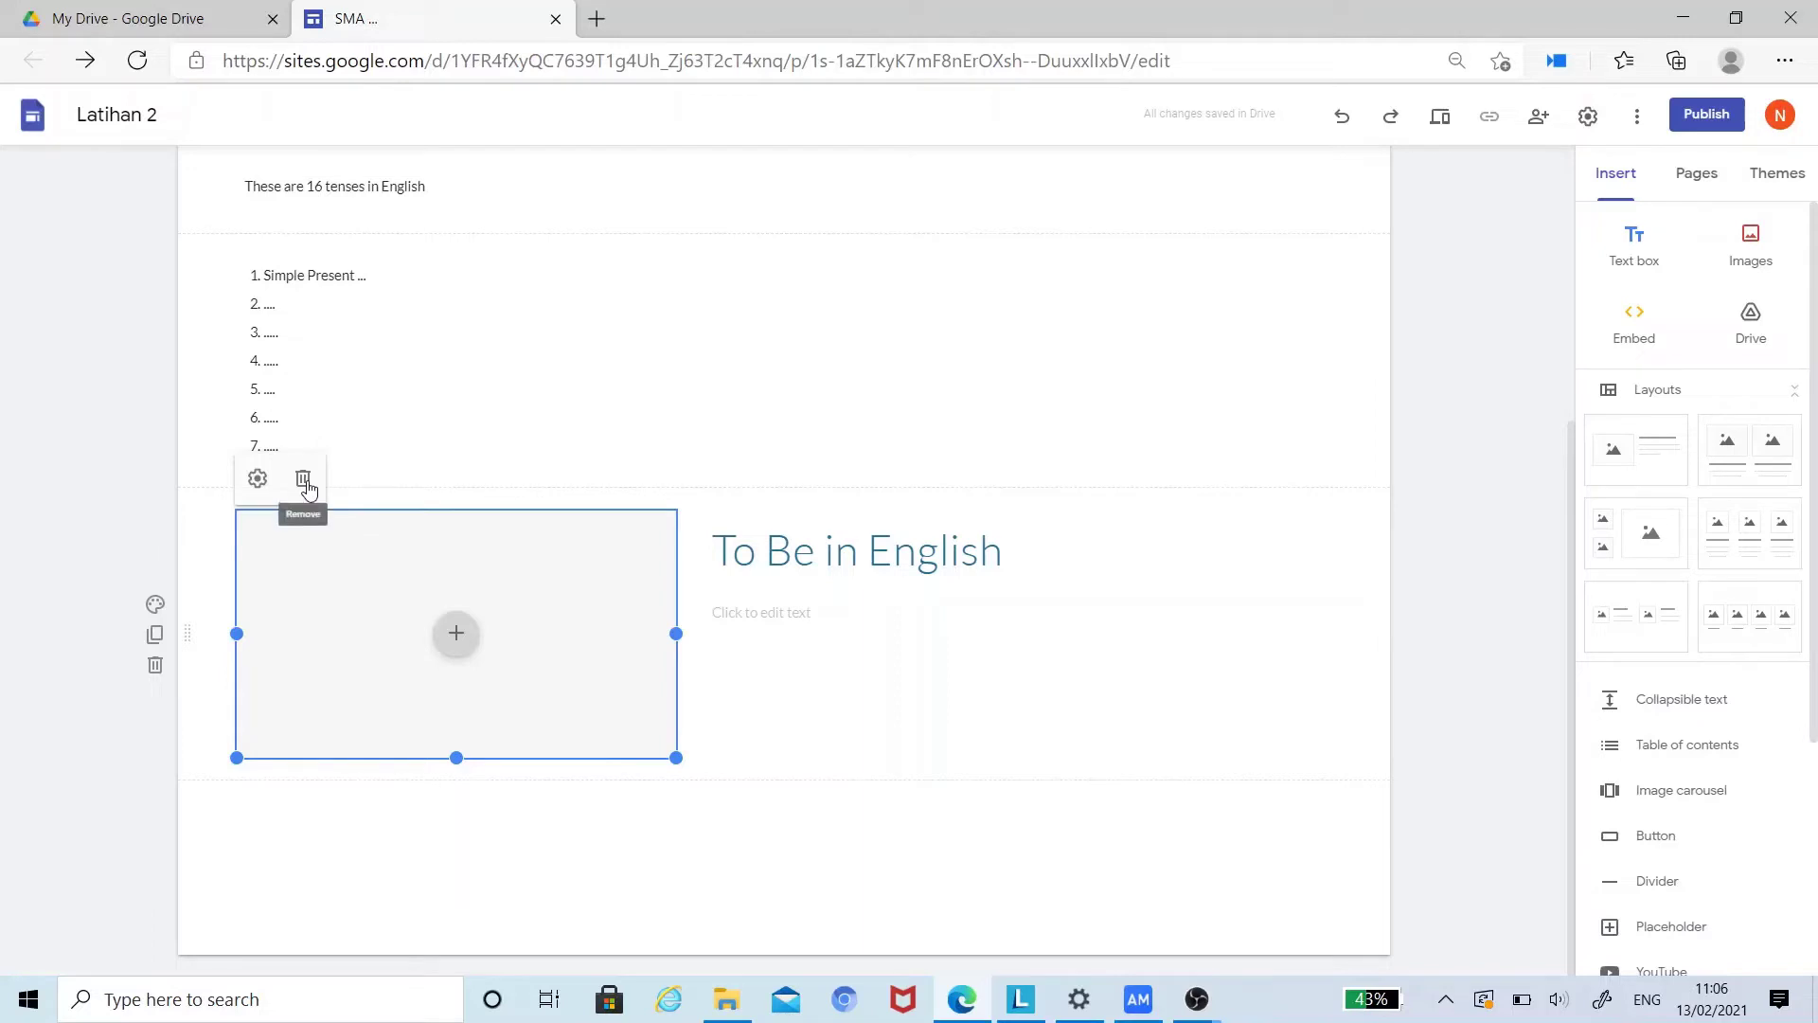
click(211, 572)
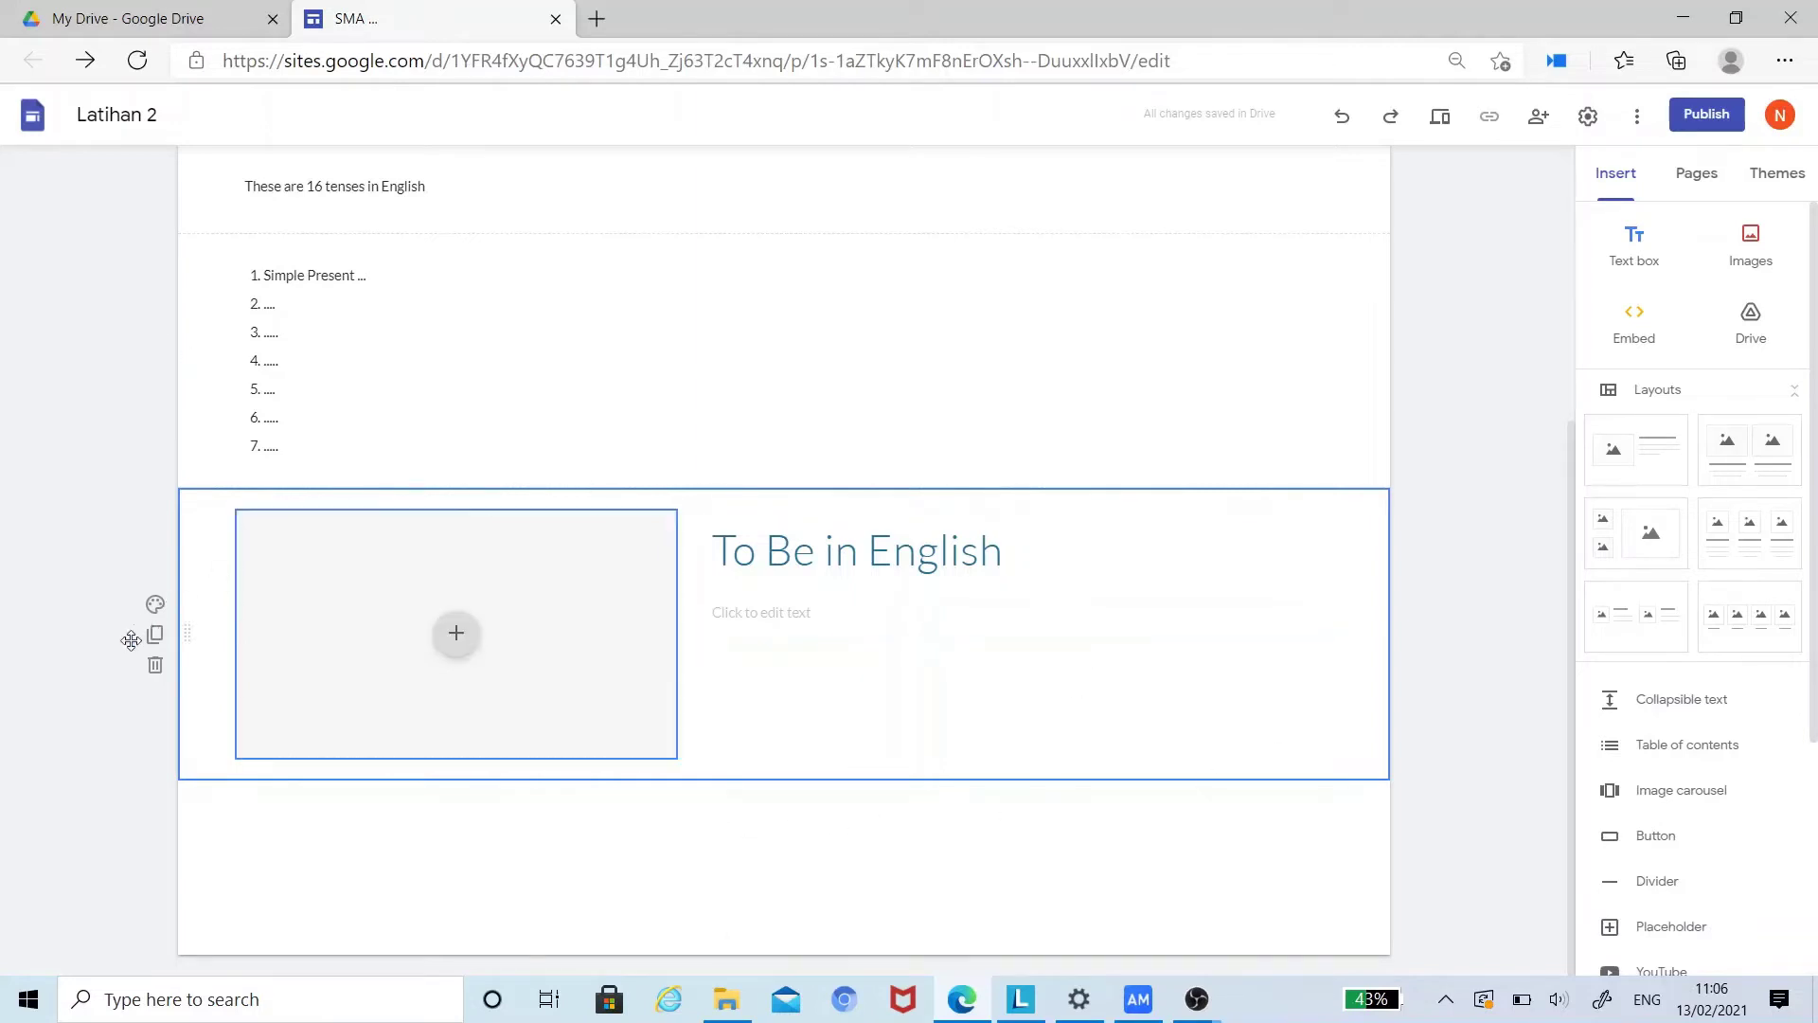
click(155, 667)
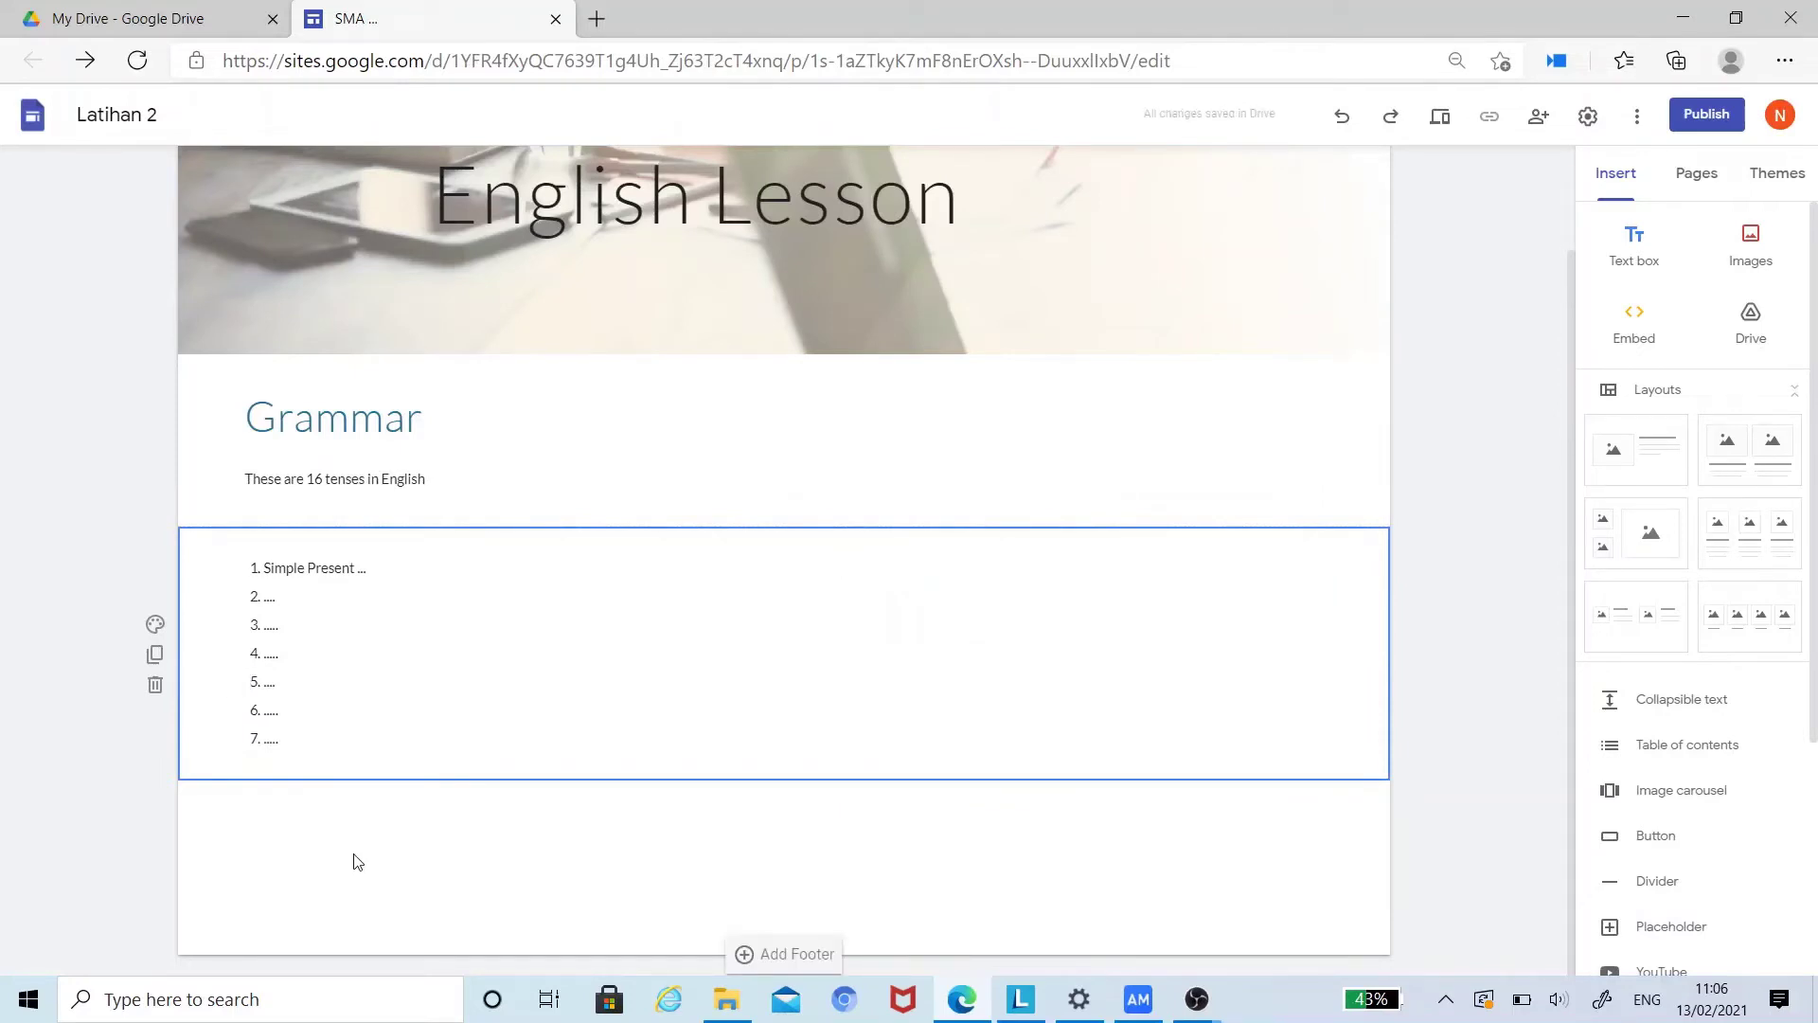
key(ctrl+z)
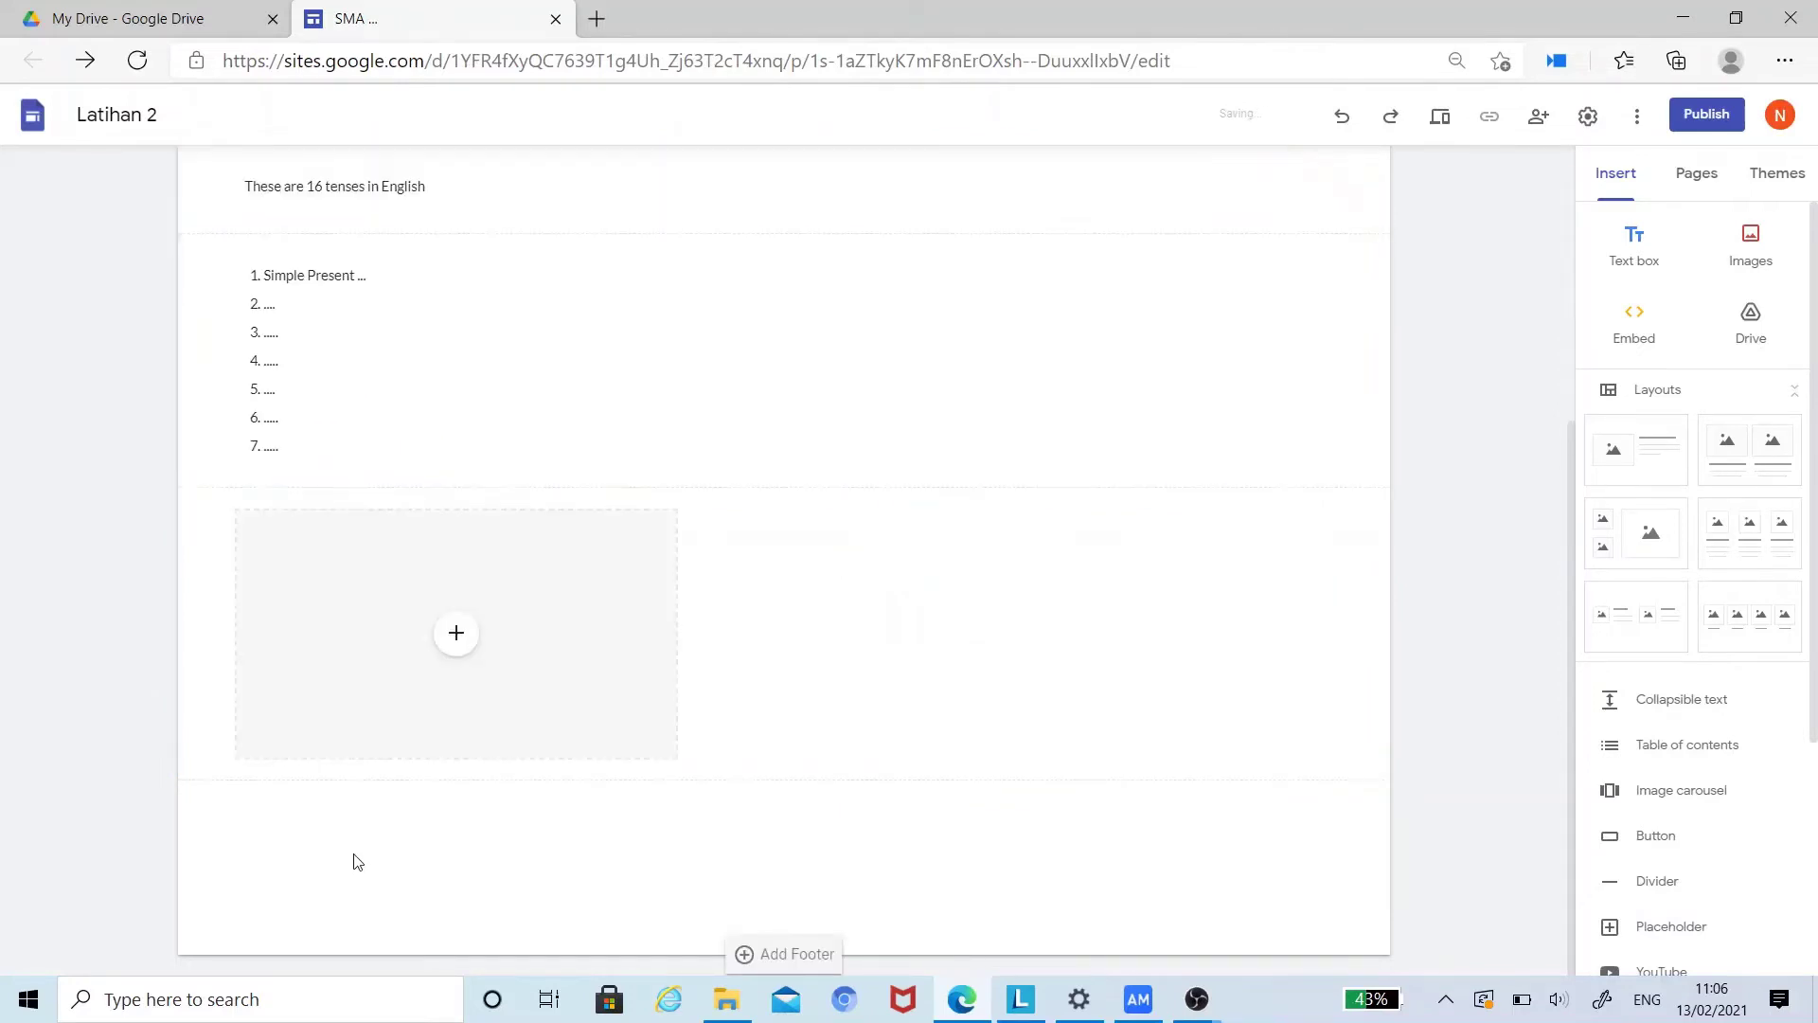
Step: Delete only the empty image placeholder beside the To Be in English heading and widen the heading's text box to fill the section
click(581, 682)
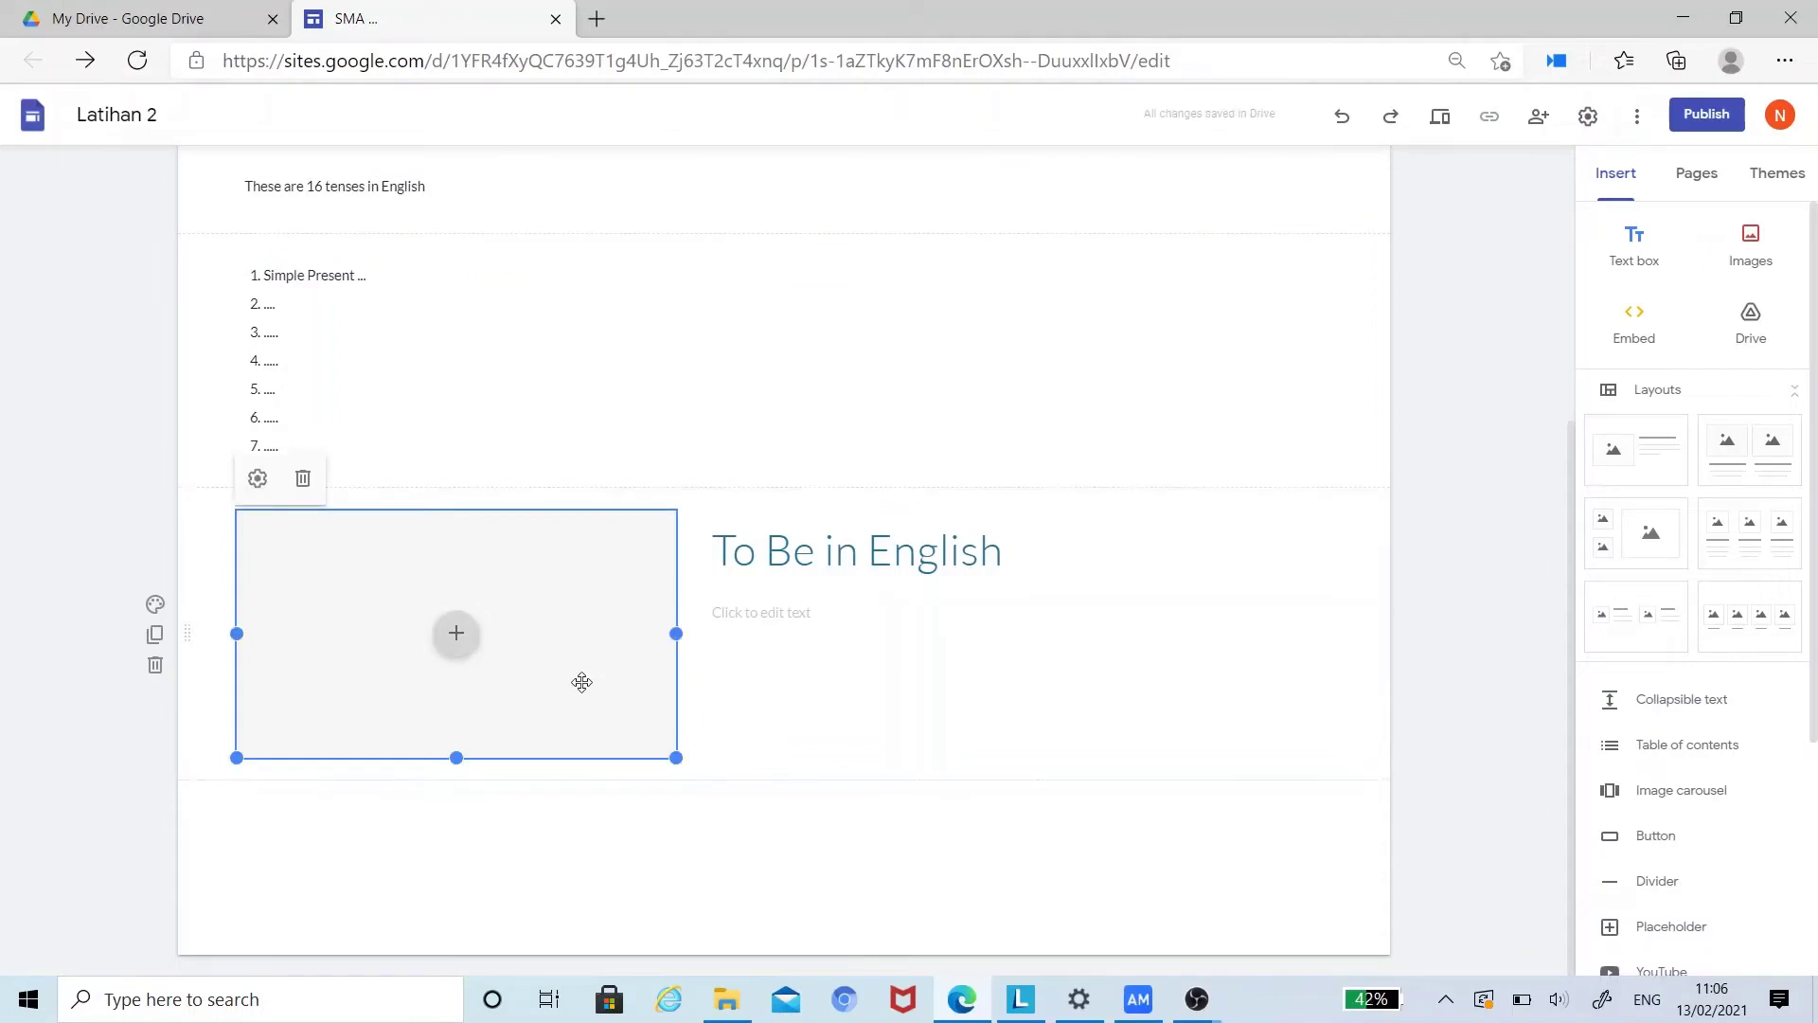
click(303, 478)
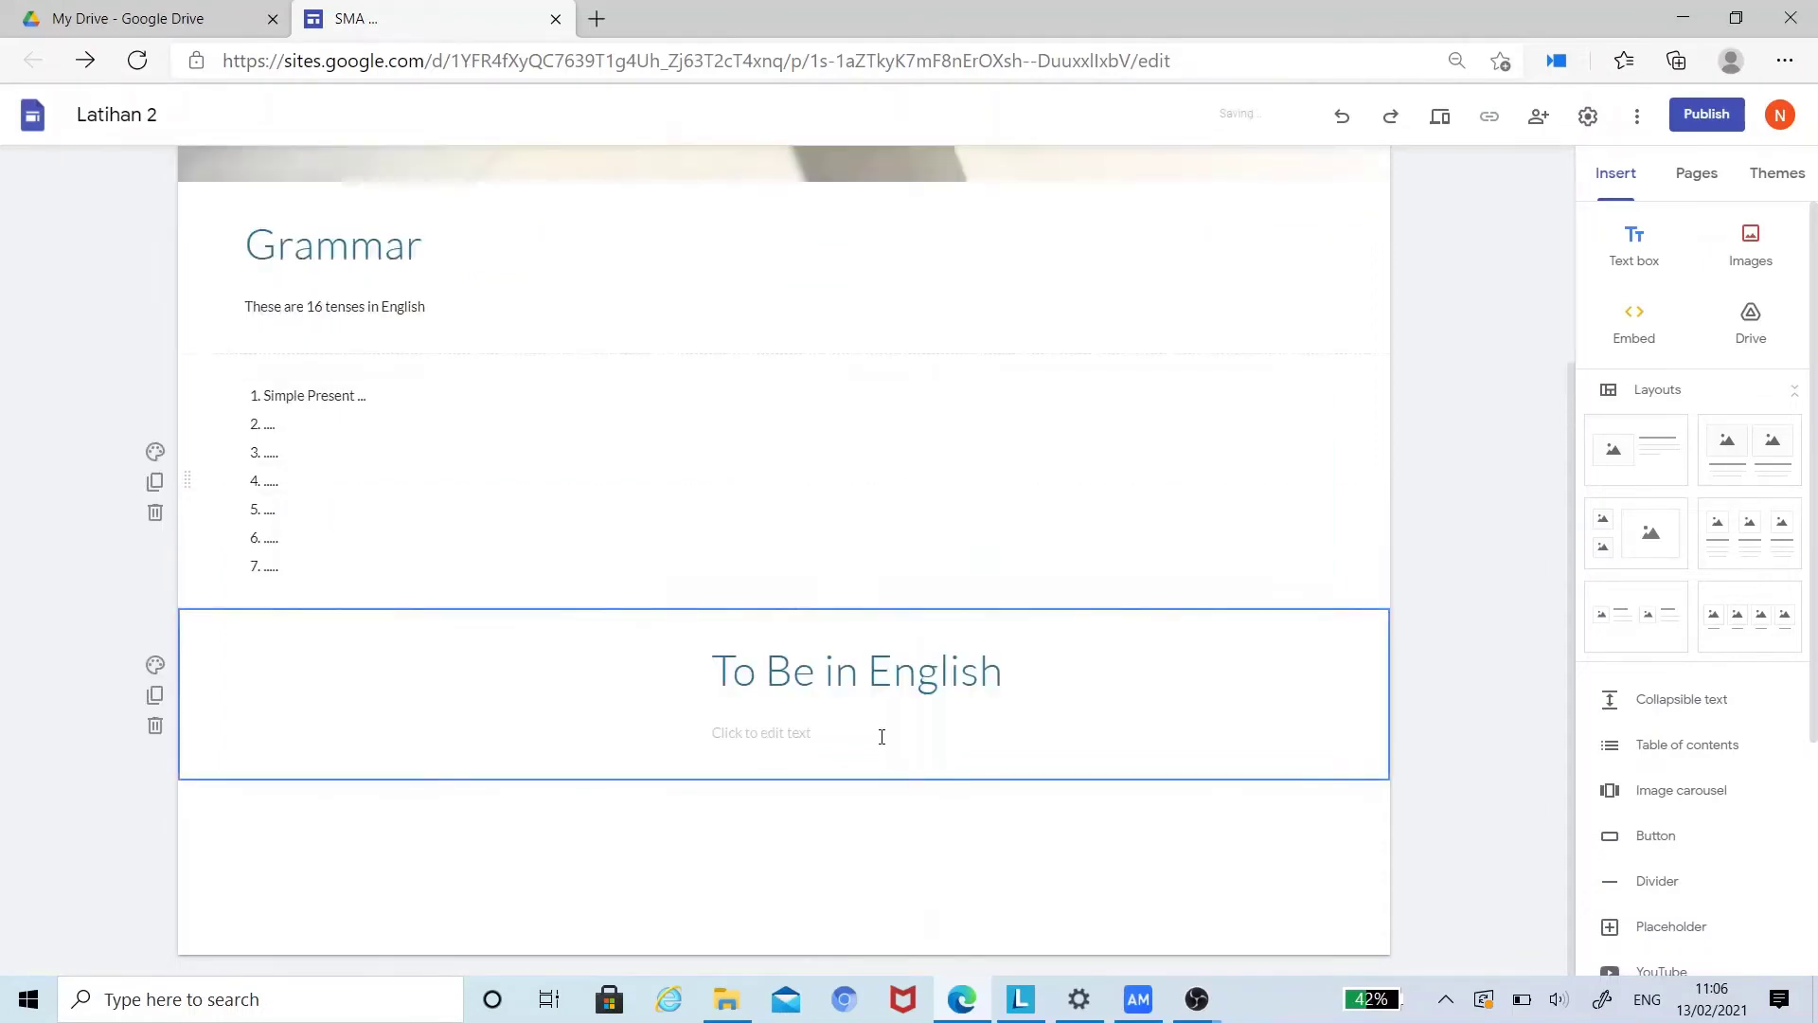
click(723, 670)
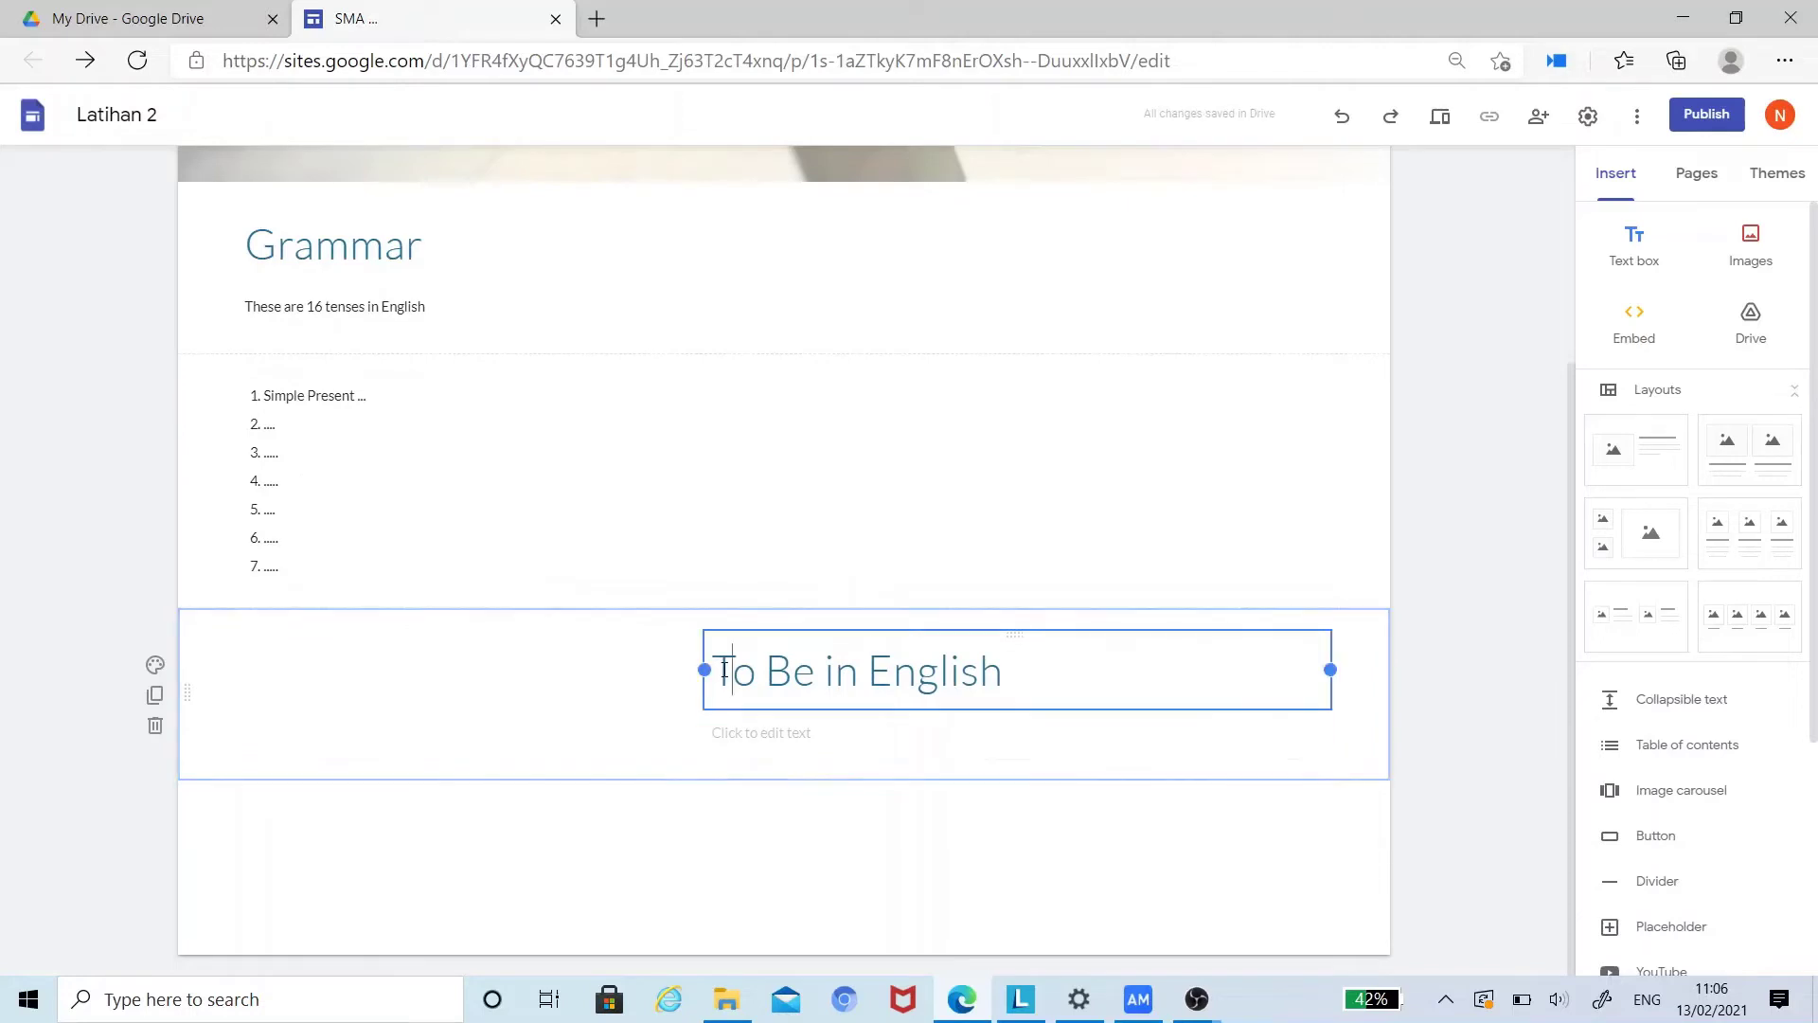
drag(703, 670, 252, 652)
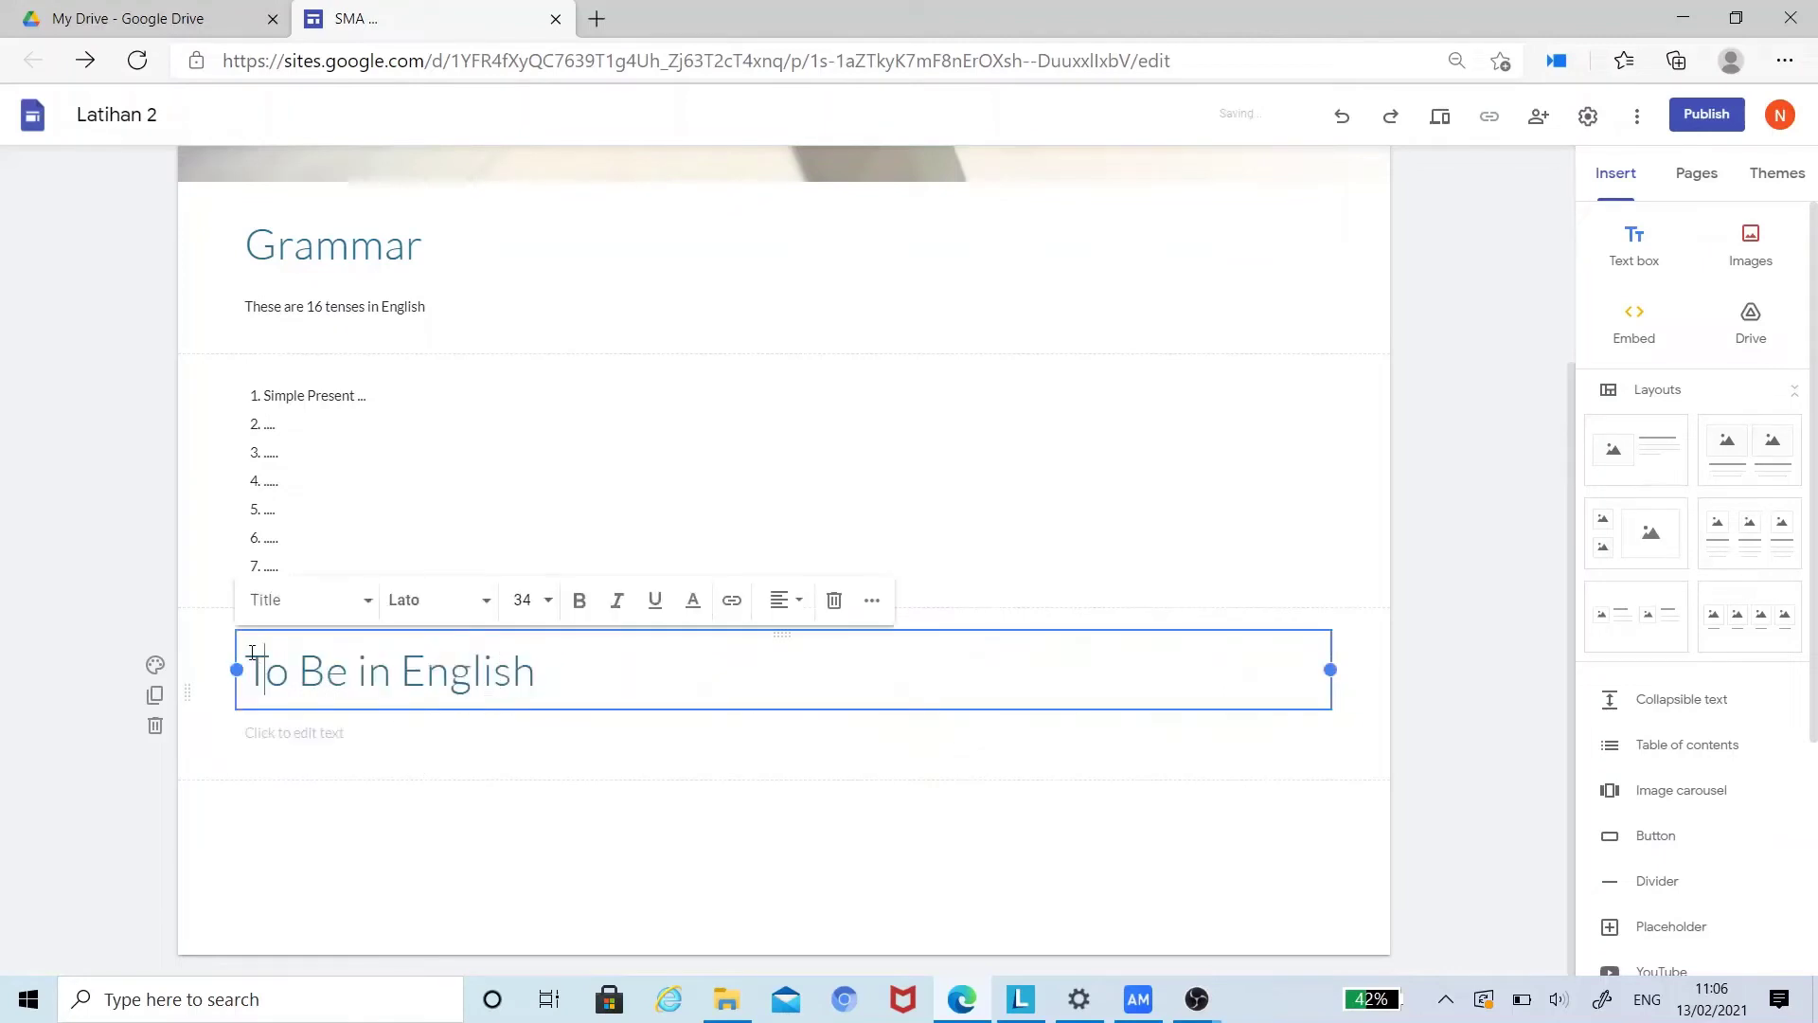
Step: Enter "....." as placeholder body text under the To Be in English heading and leave the text box
click(338, 736)
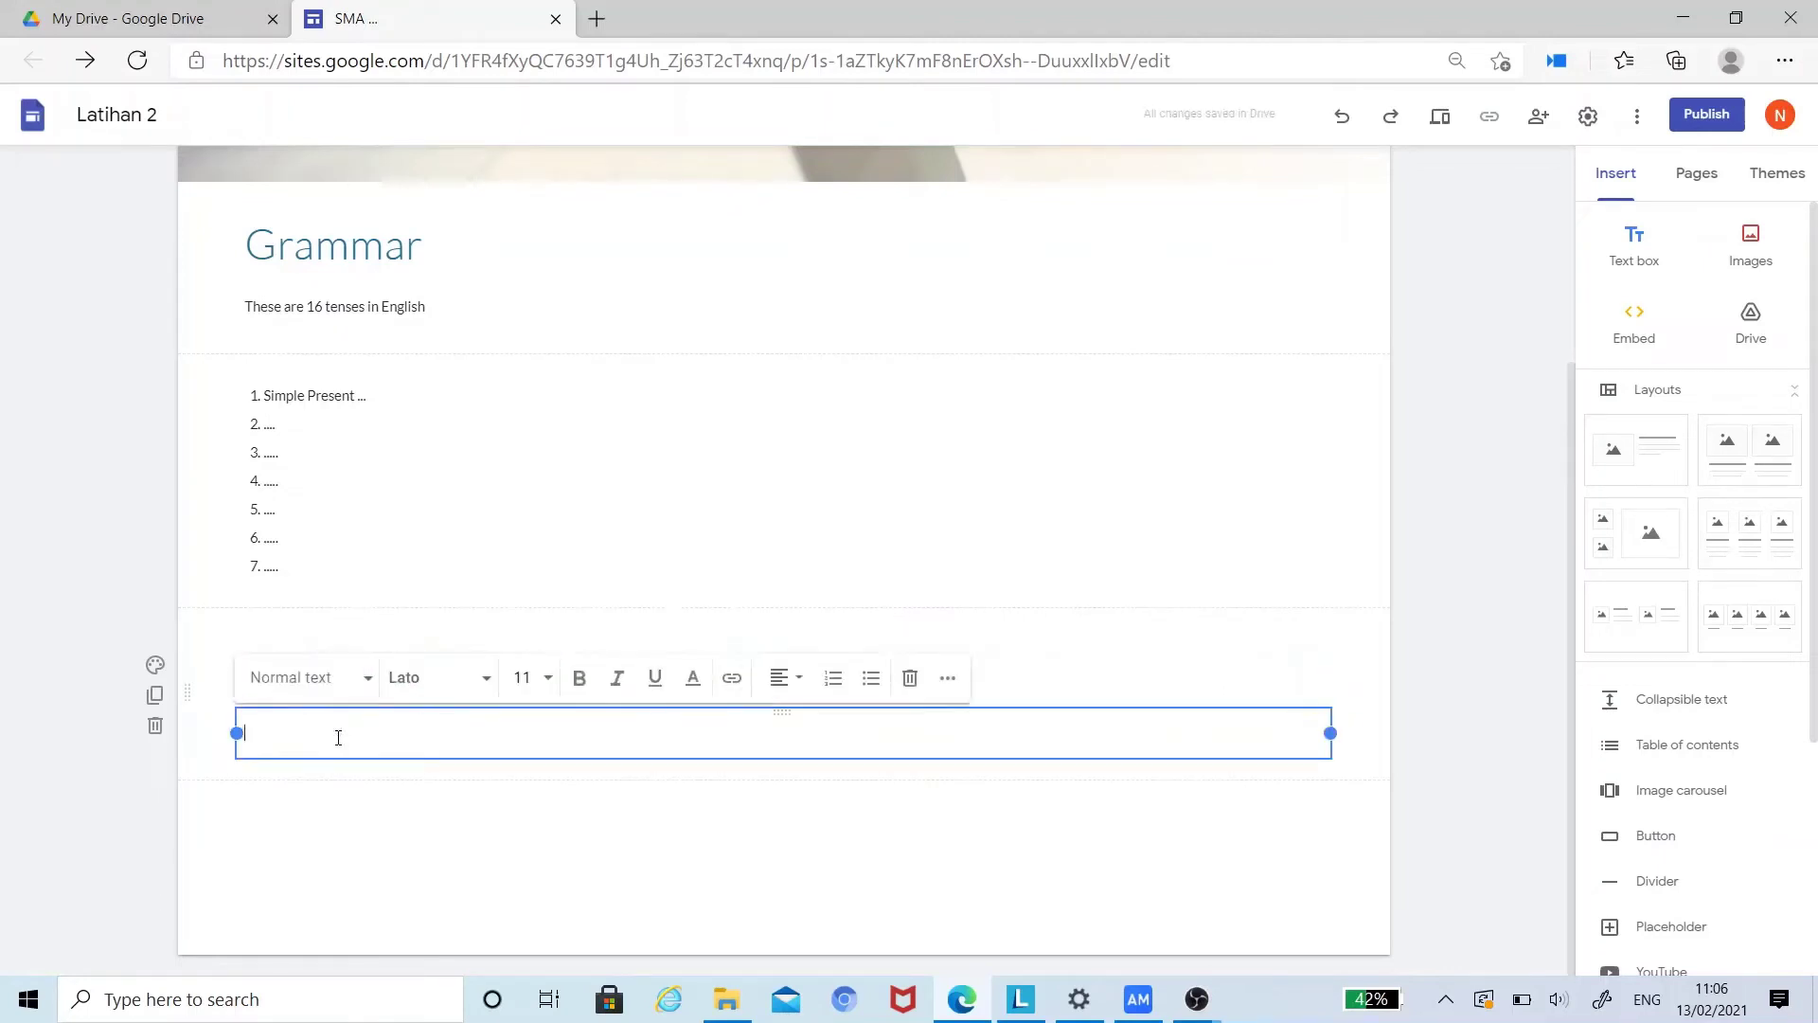
text(.....)
double_click(272, 811)
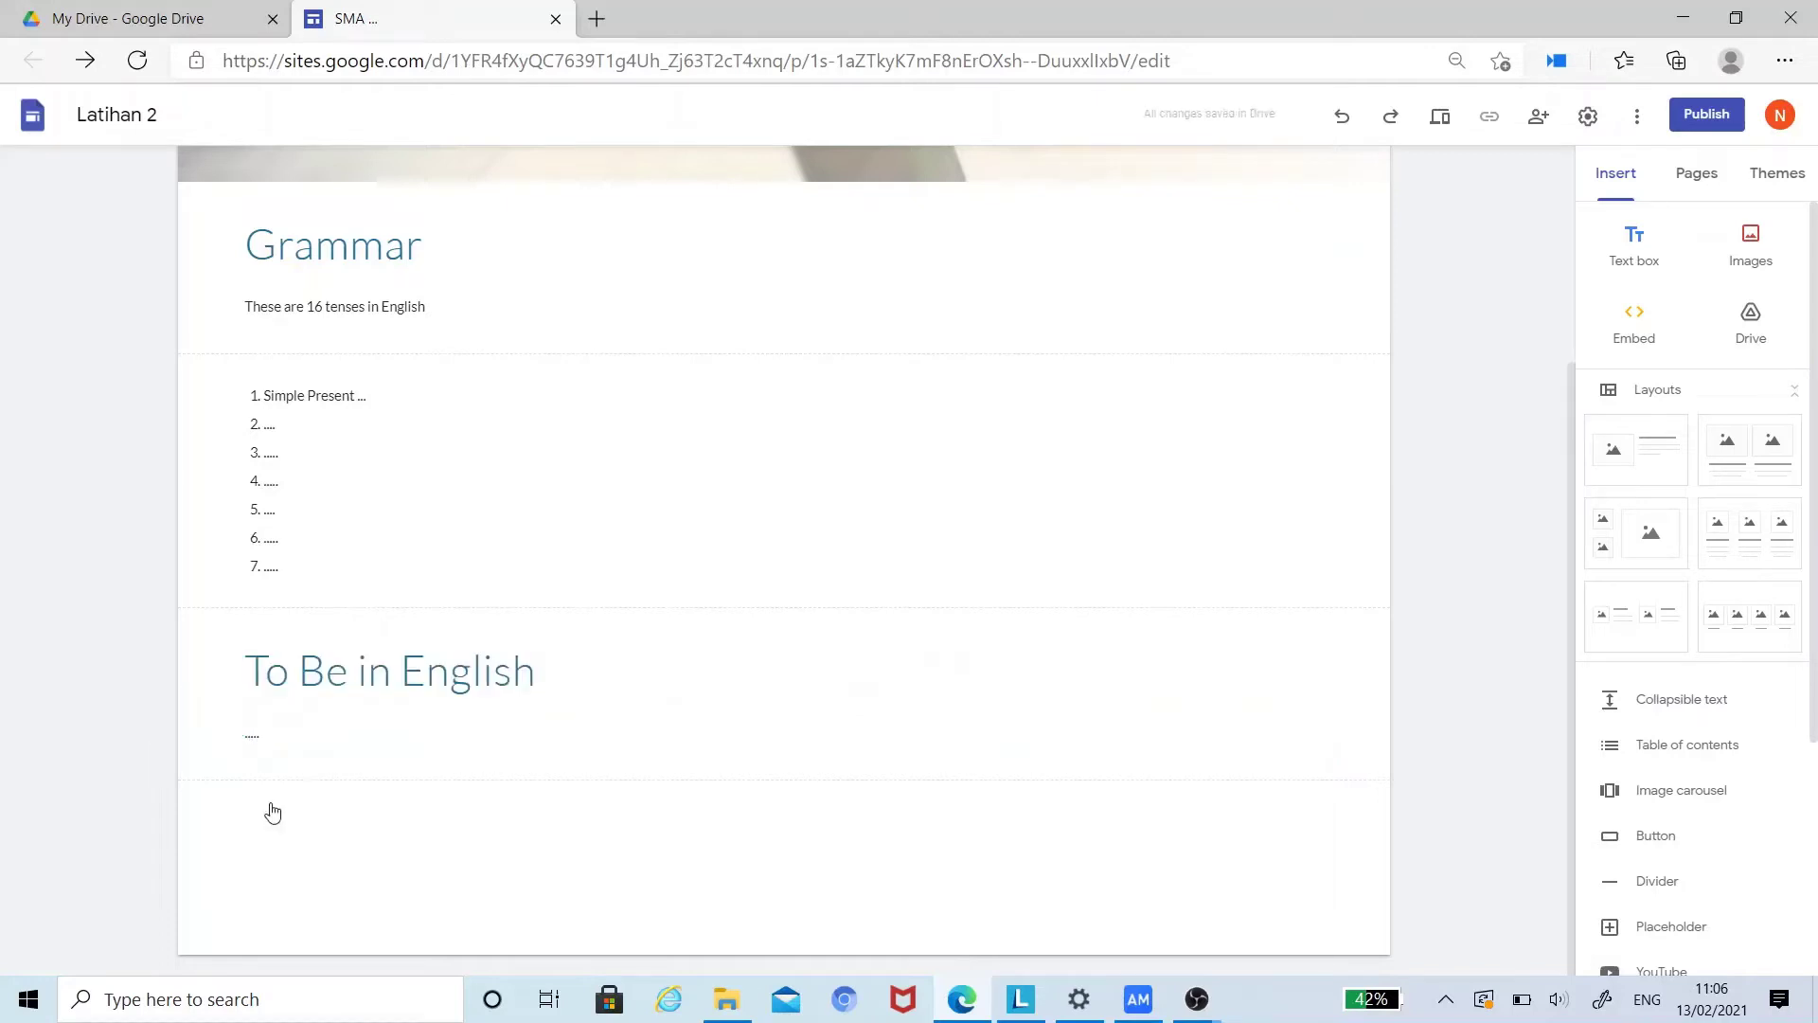
Step: Add a text box in a new section below the To Be in English section
click(271, 805)
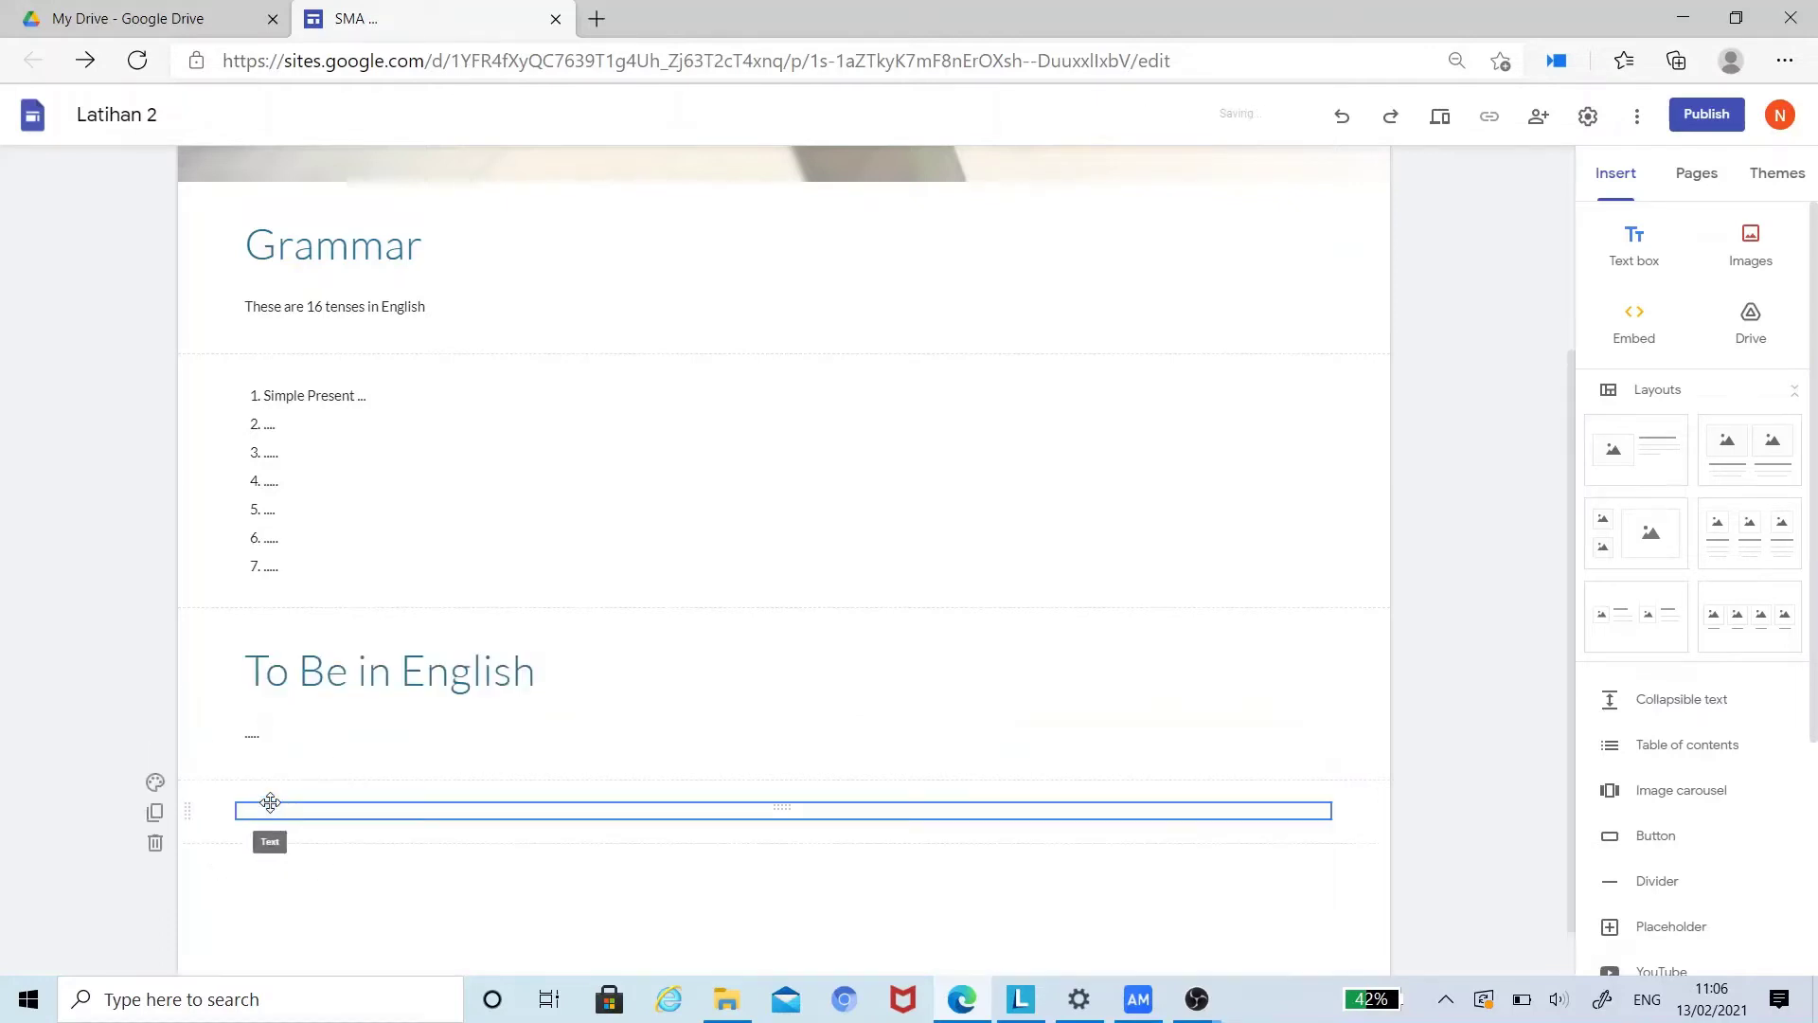
scroll(287, 842, down, 1)
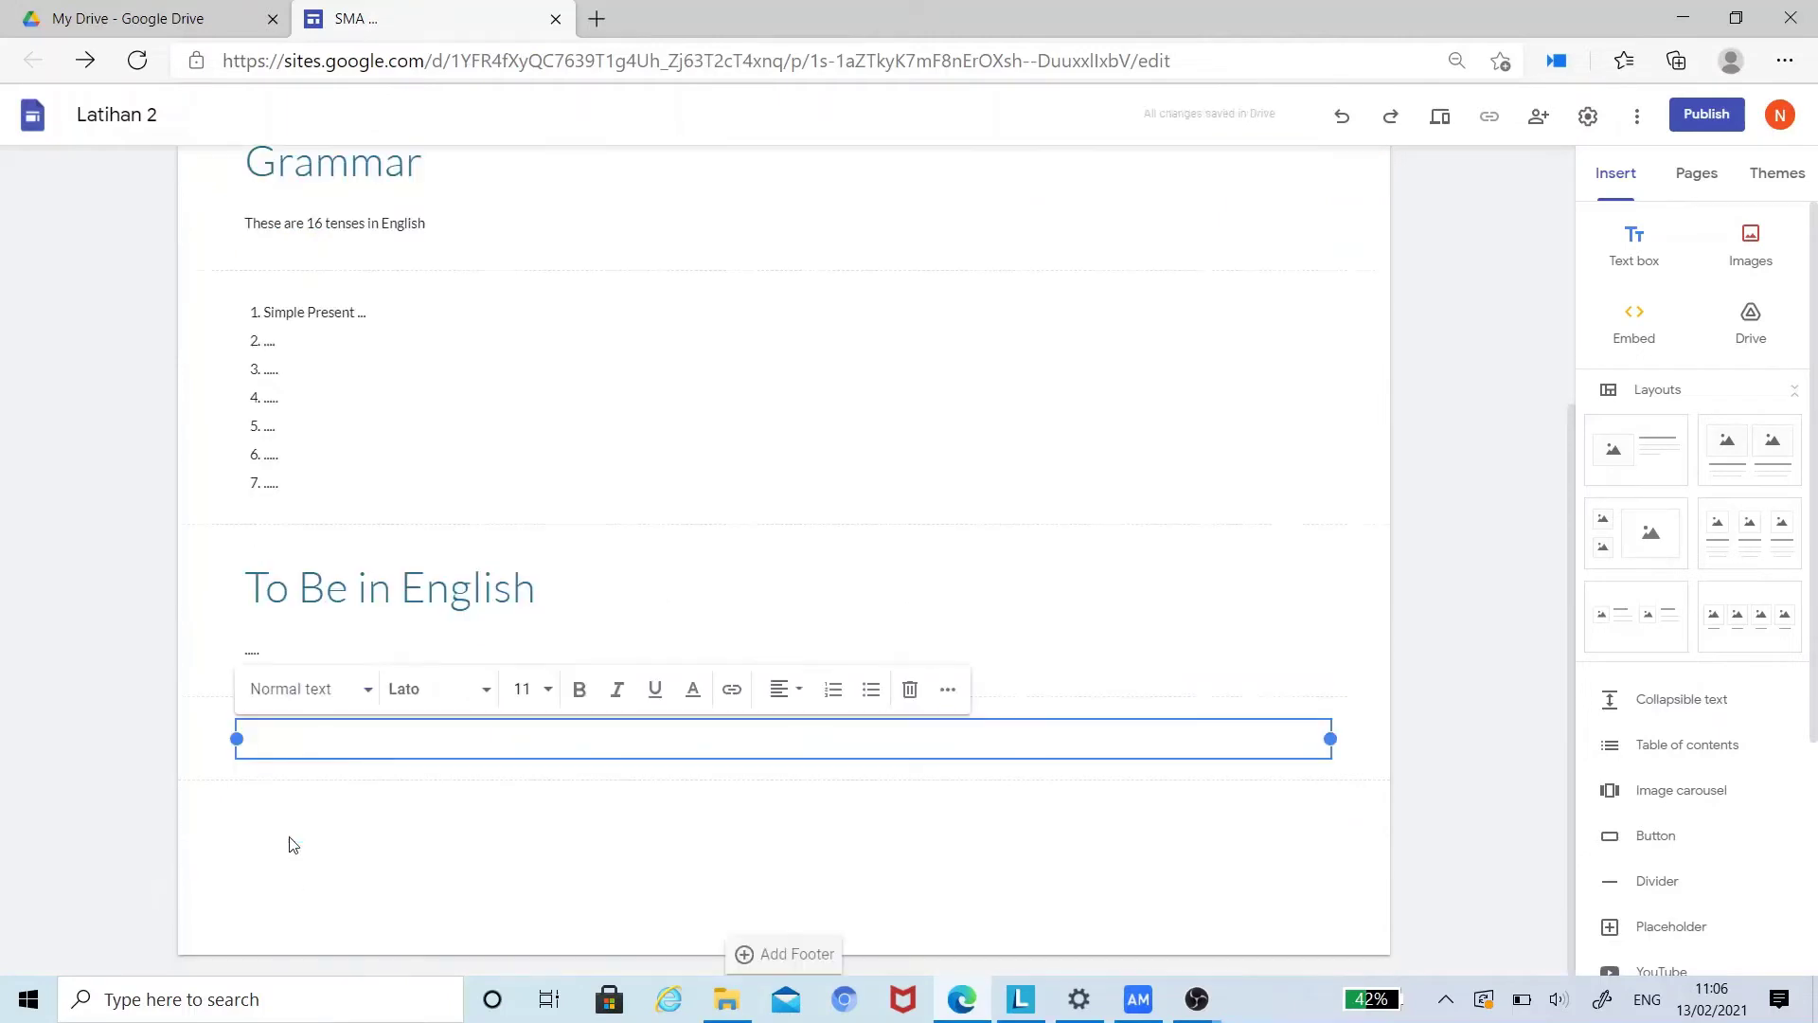
text(1...)
key(Return)
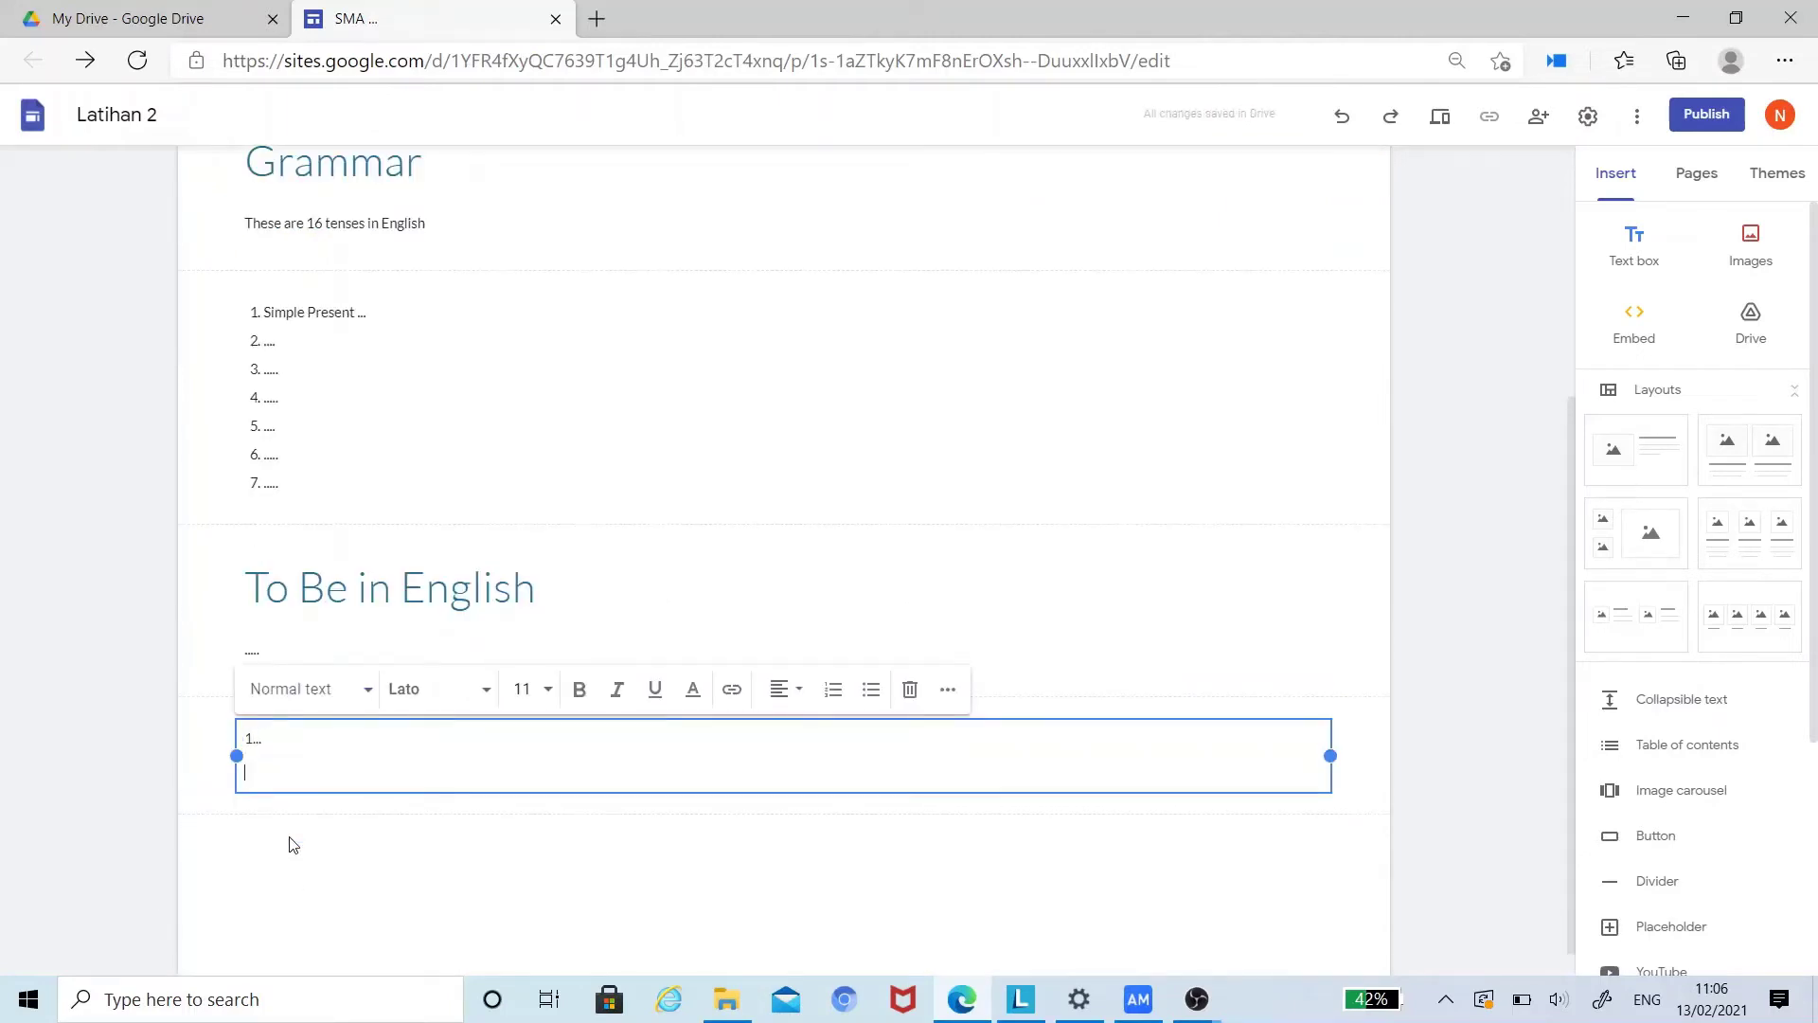
key(BackSpace)
key(BackSpace)
key(BackSpace)
key(BackSpace)
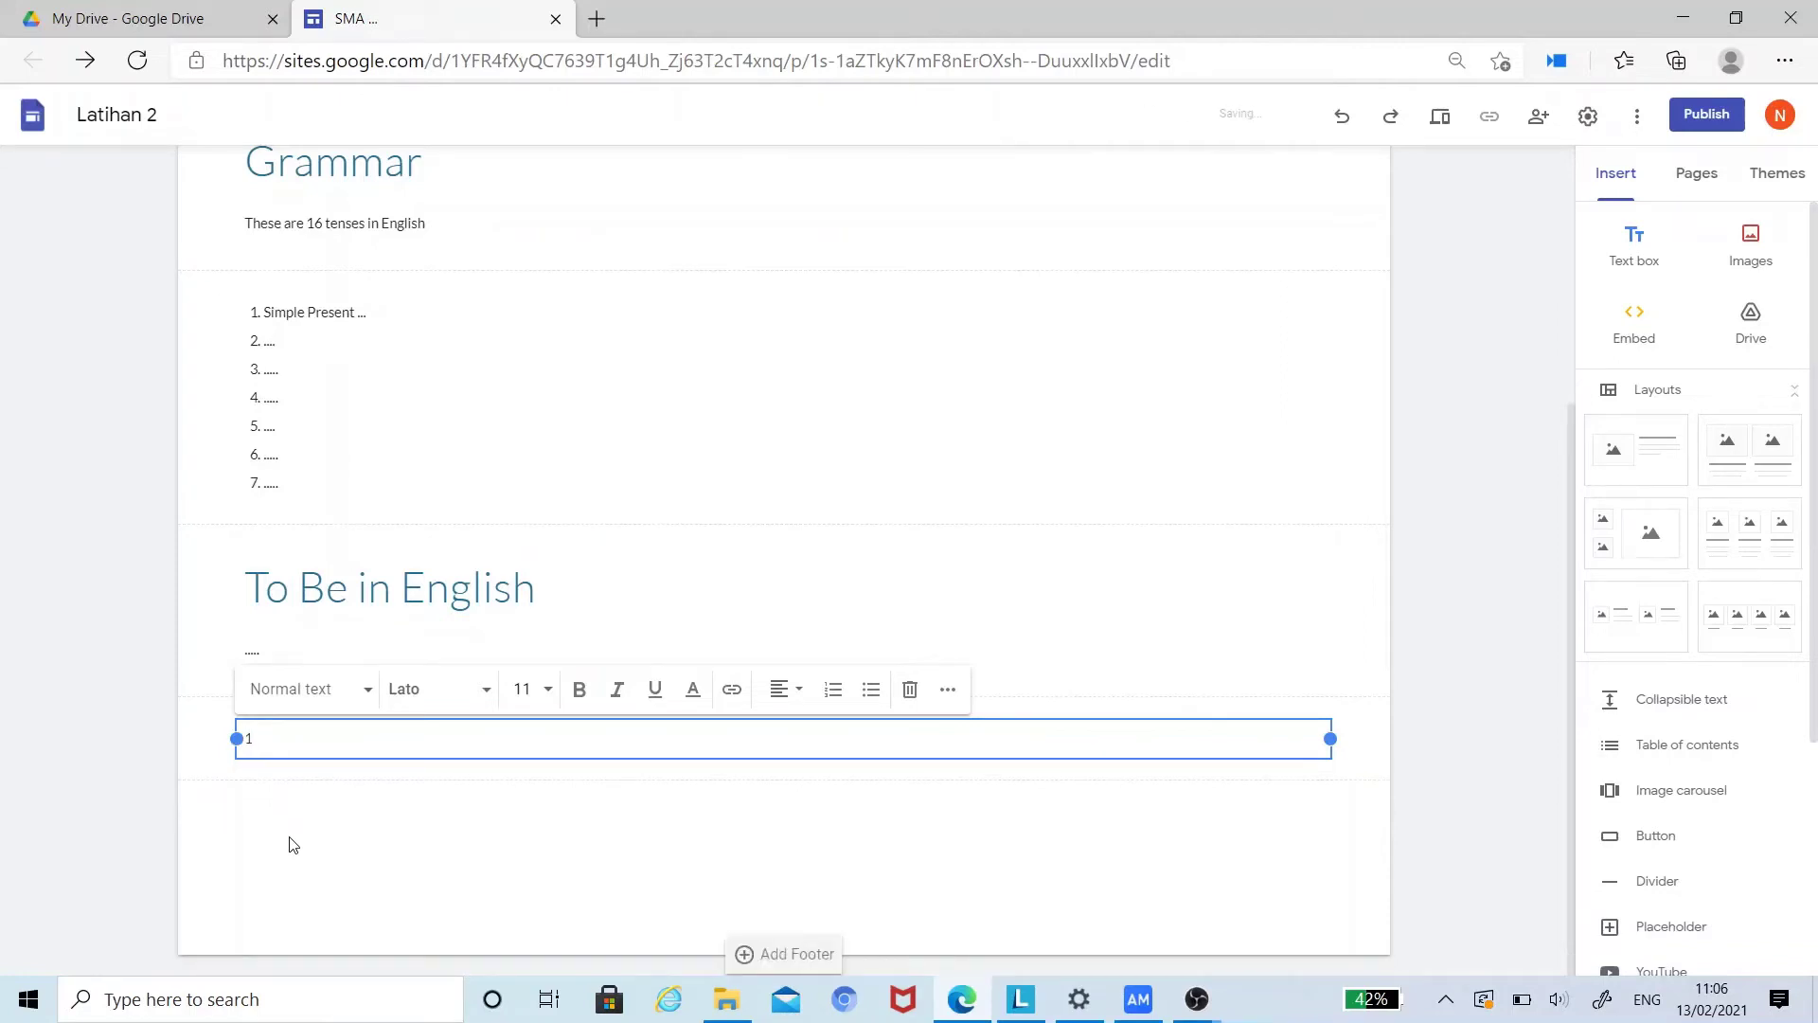
Step: Fill the new text box with a four-item numbered list of dotted placeholders such as "....." and leave the box
text(1. .....)
key(Return)
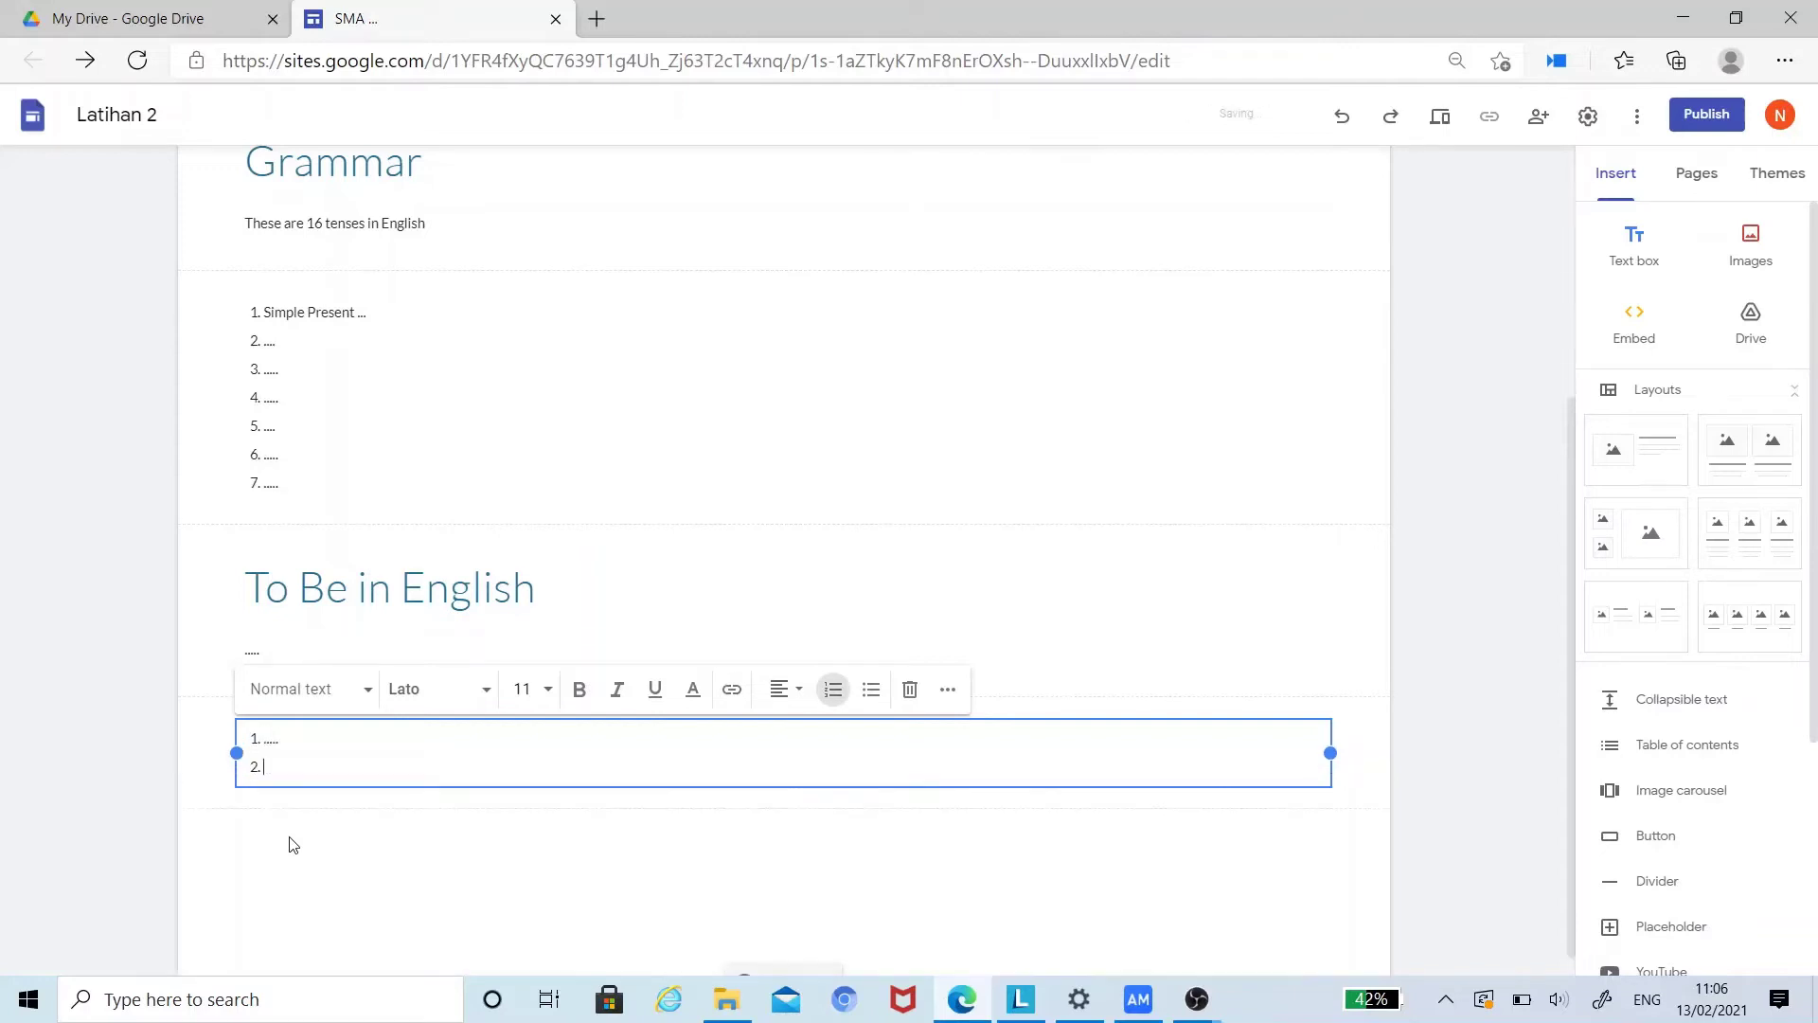
text(..)
key(Return)
text(..)
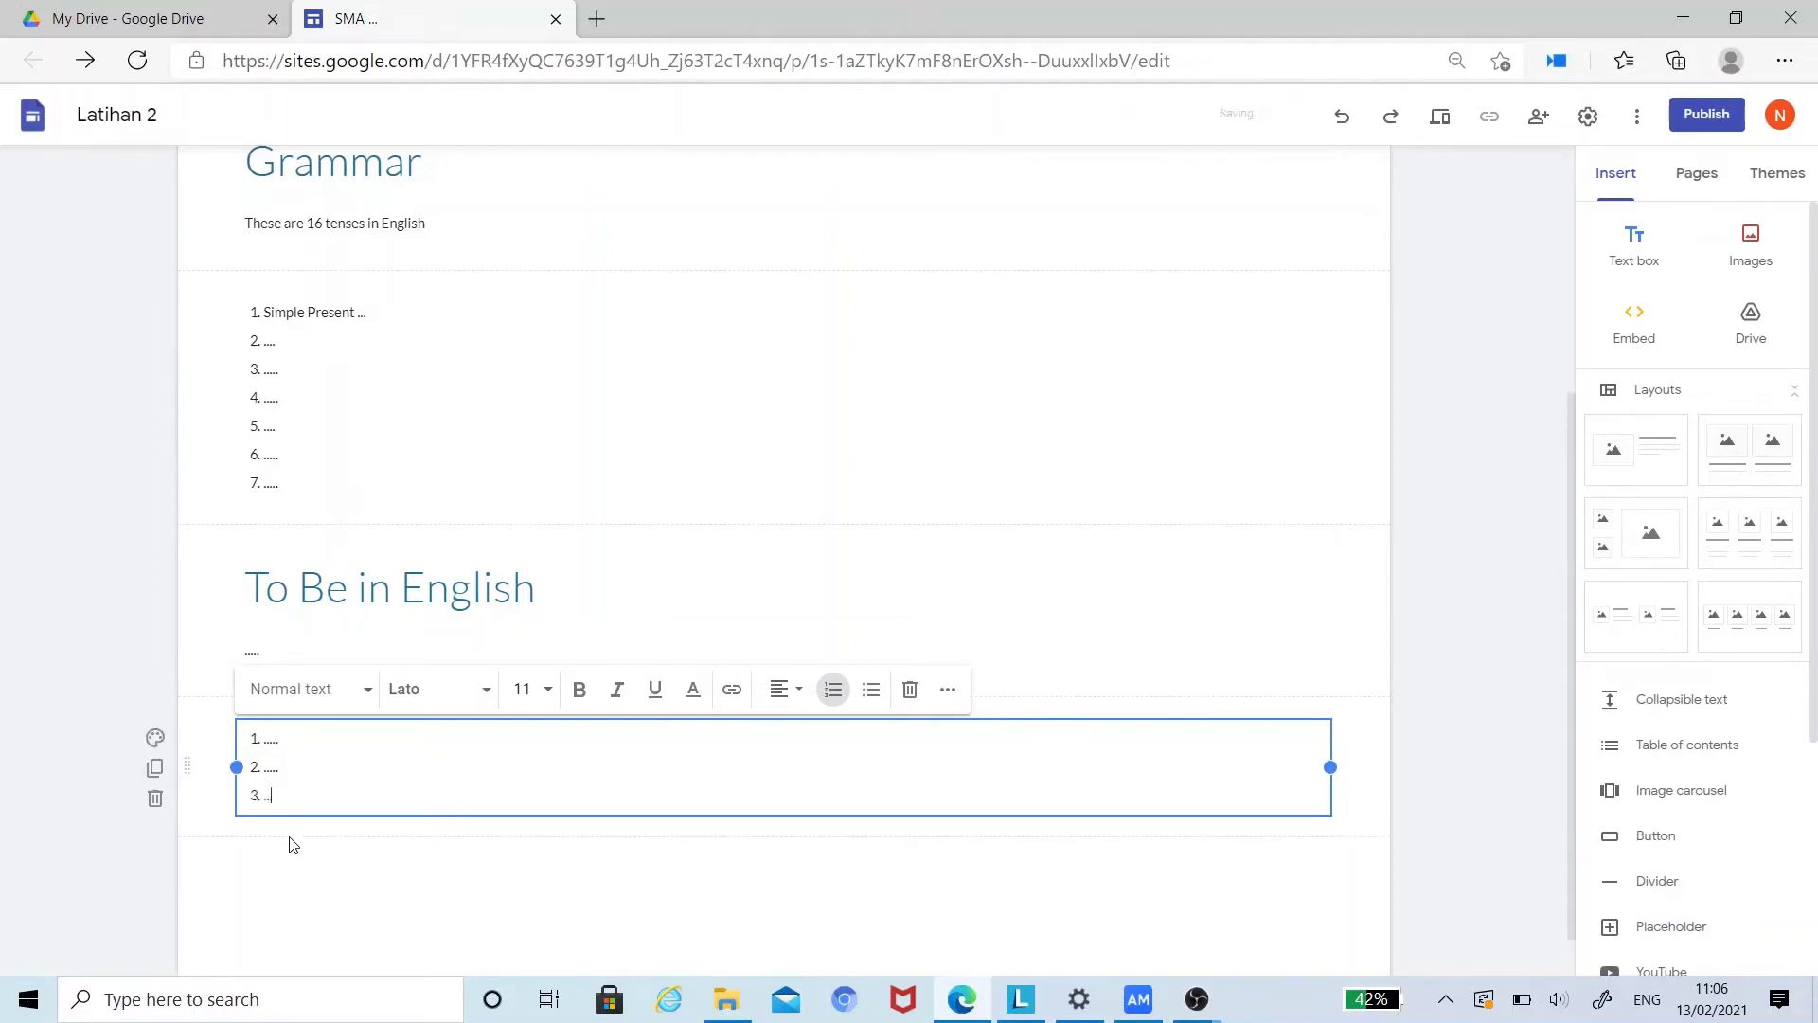
key(Return)
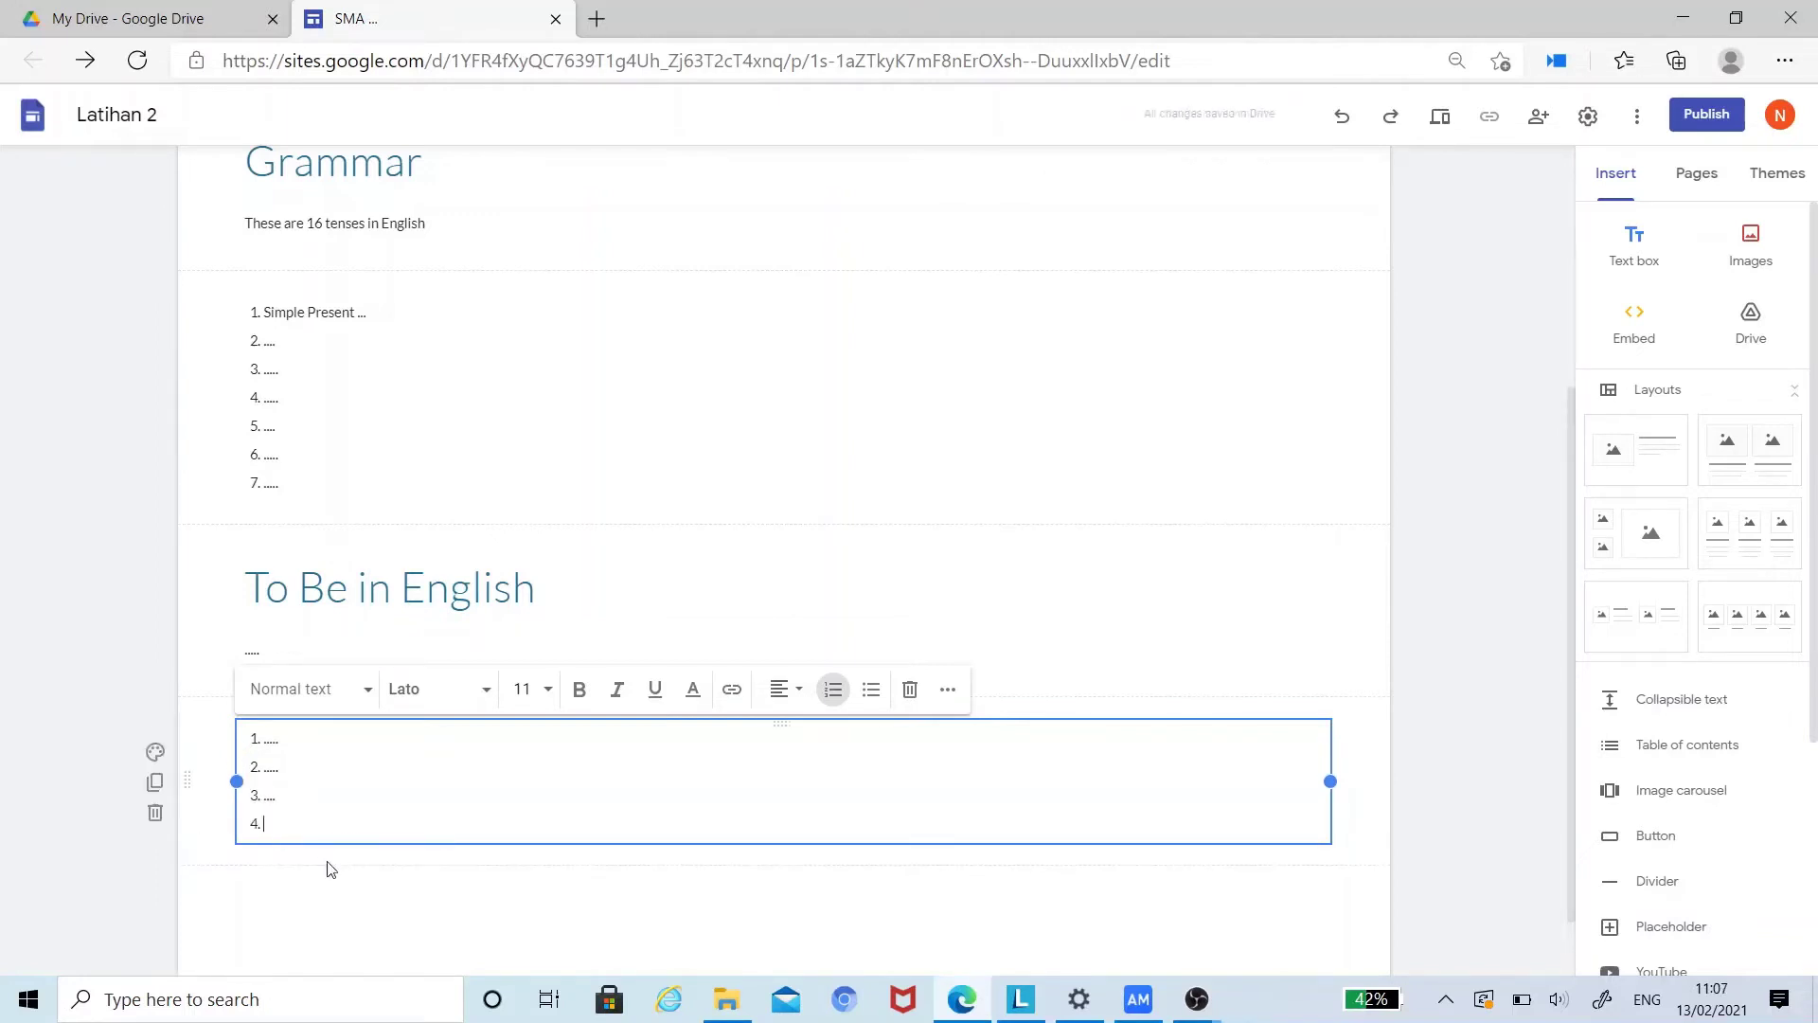
text(.....)
click(9, 592)
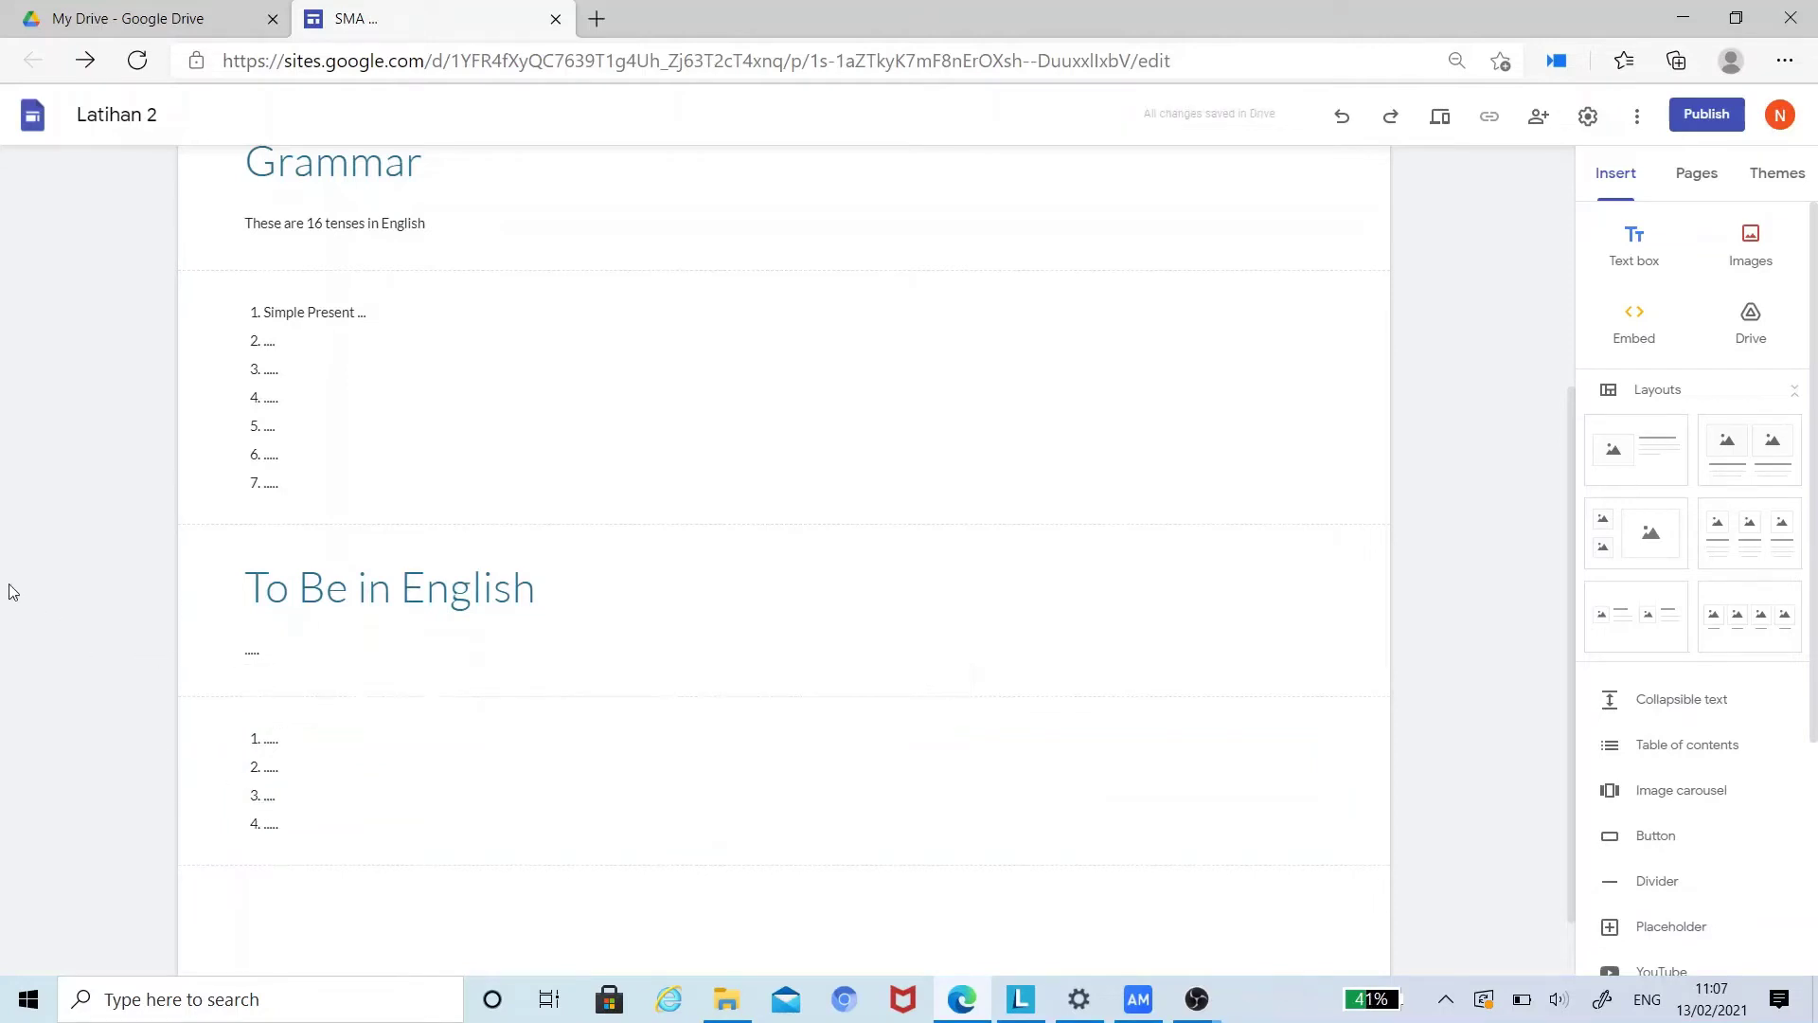
Step: Move the To Be in English section above the Grammar section and place its four-item numbered list directly beneath it
click(216, 584)
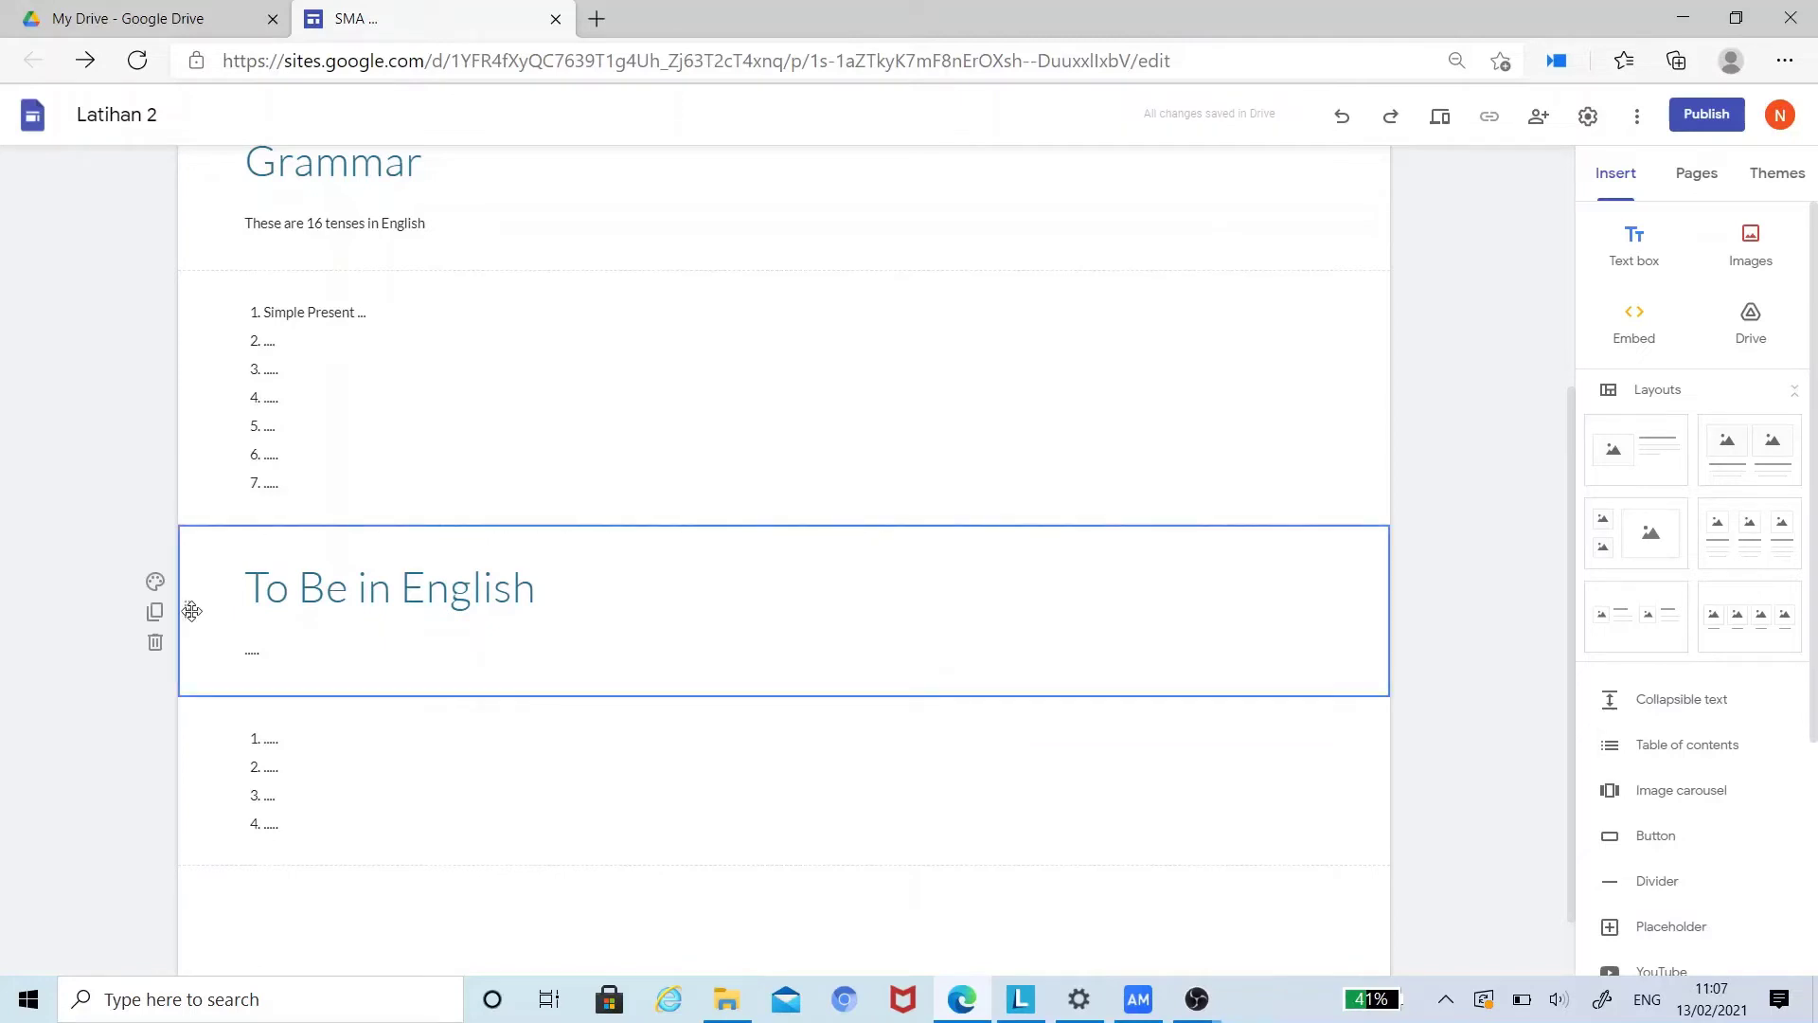
drag(191, 611, 198, 431)
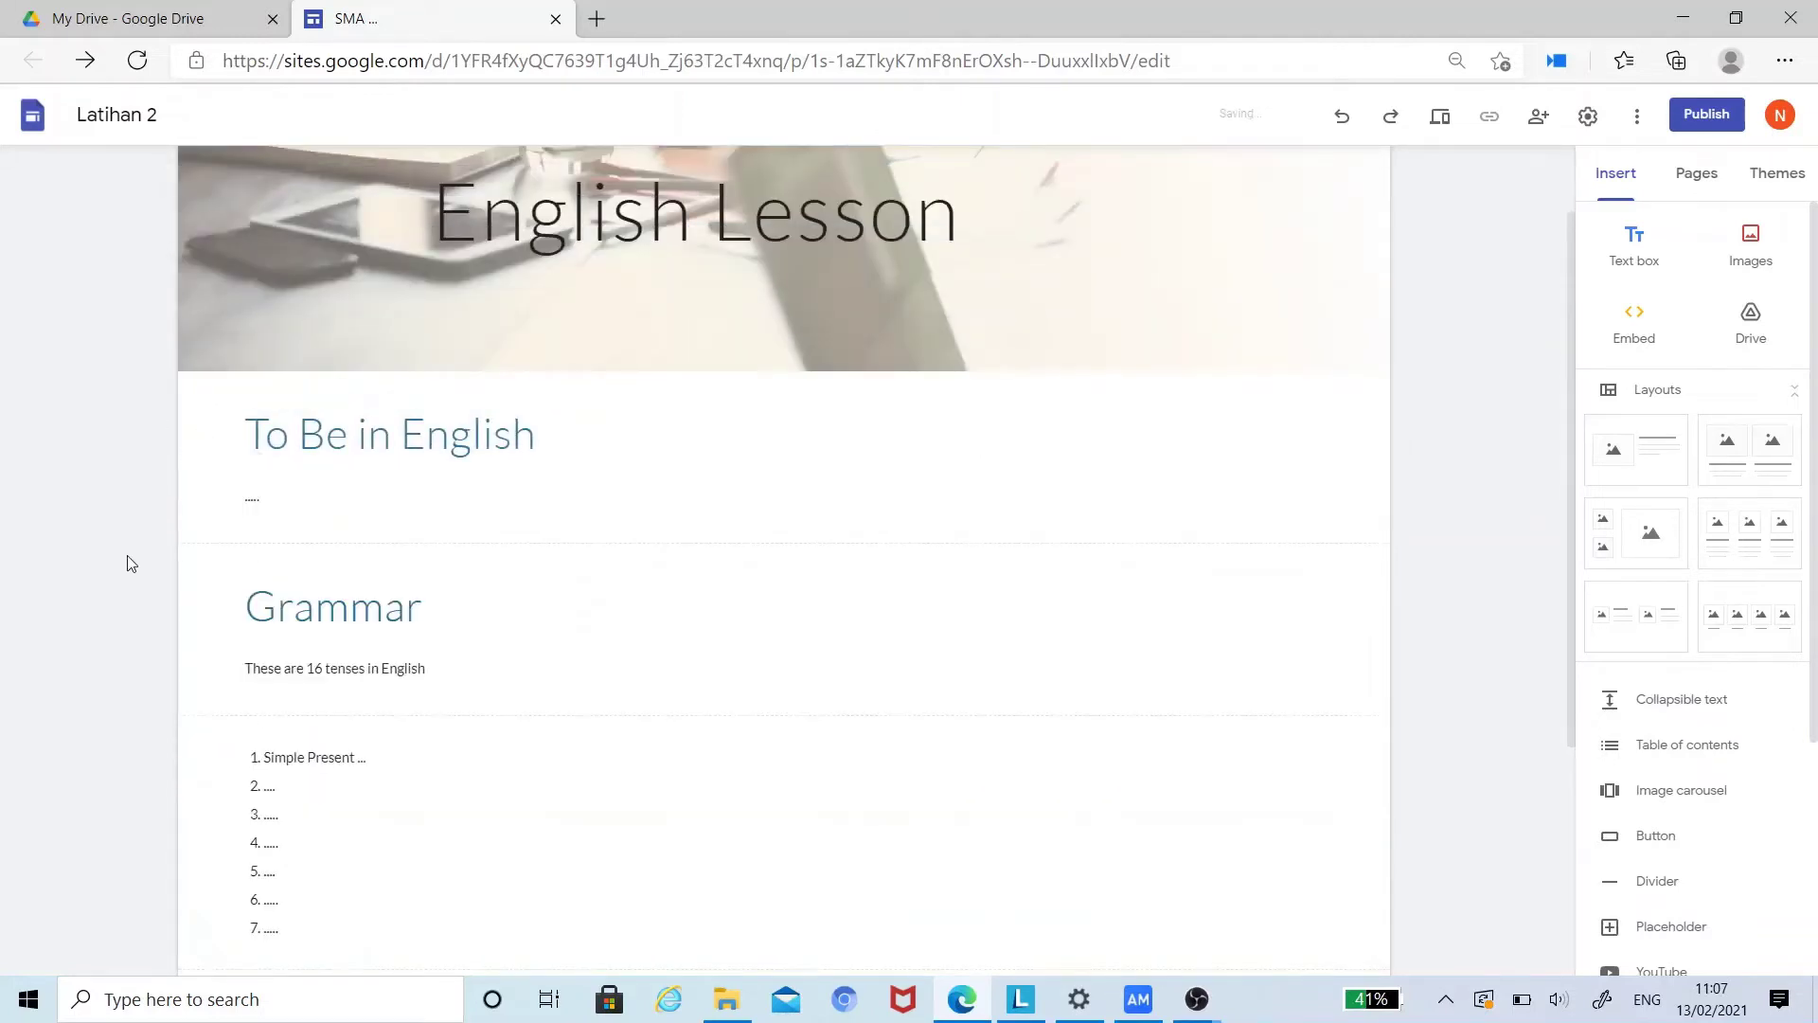
scroll(142, 577, down, 3)
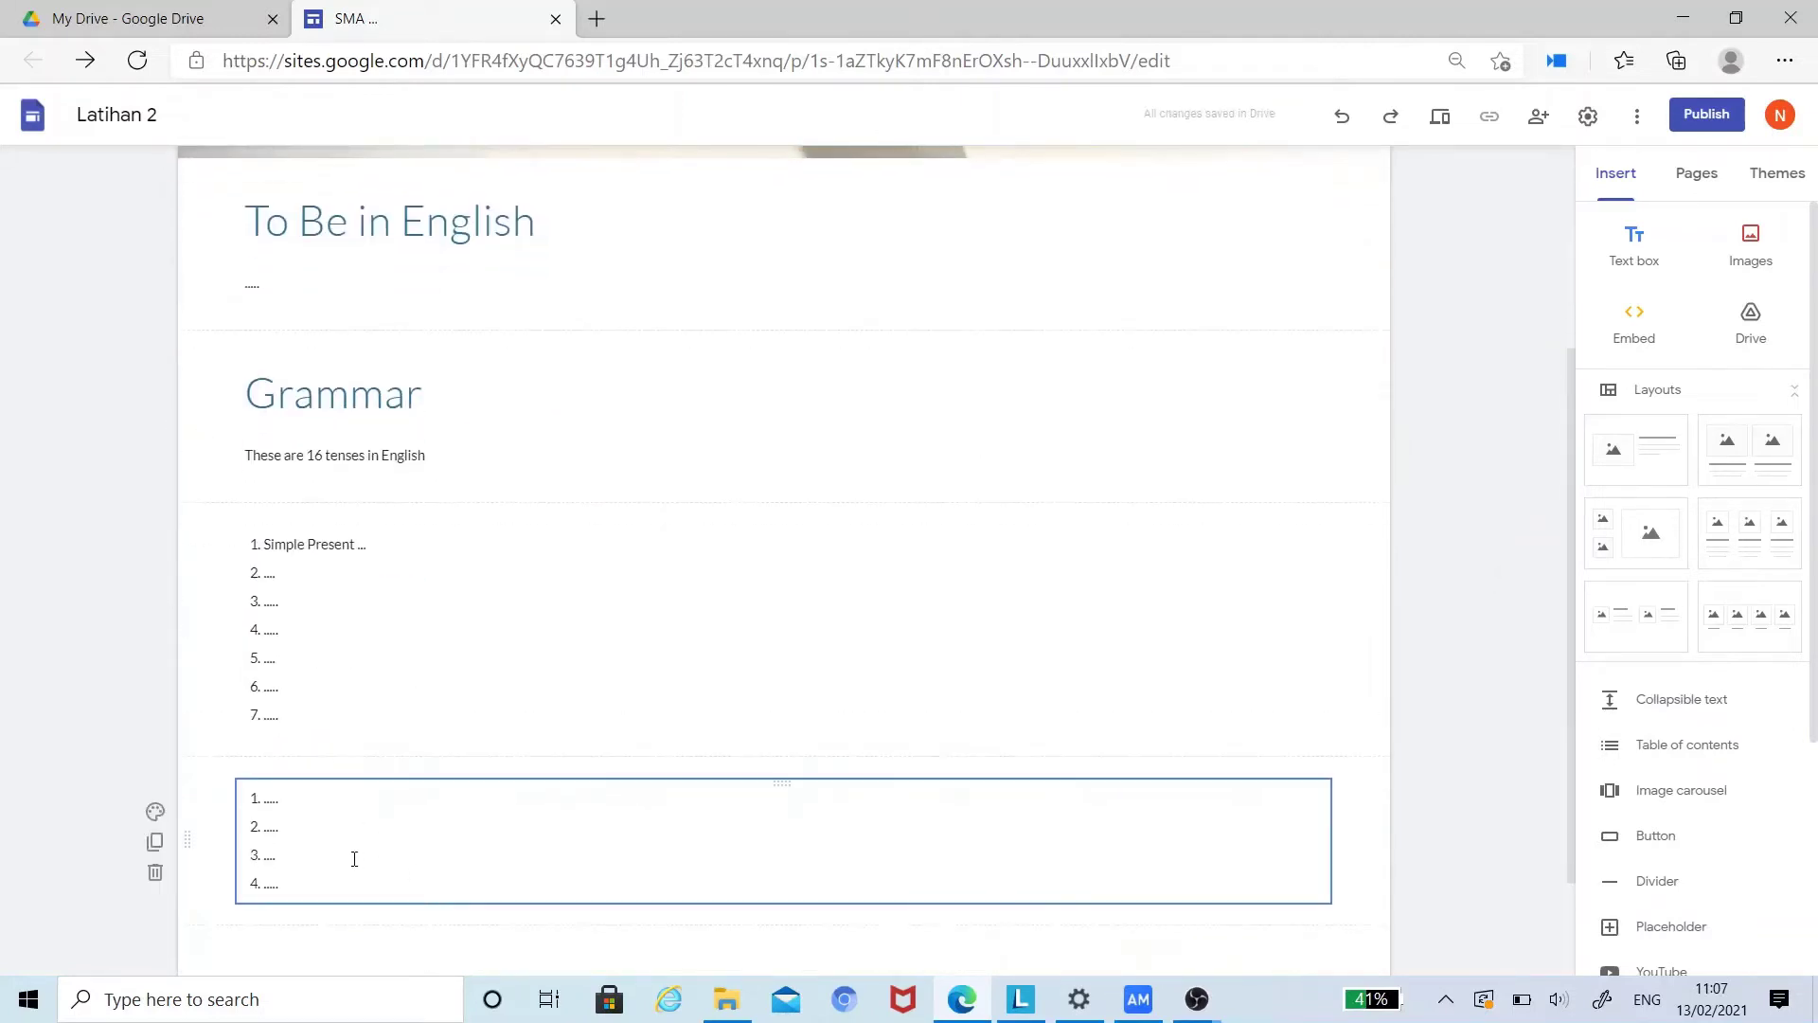
drag(182, 843, 186, 441)
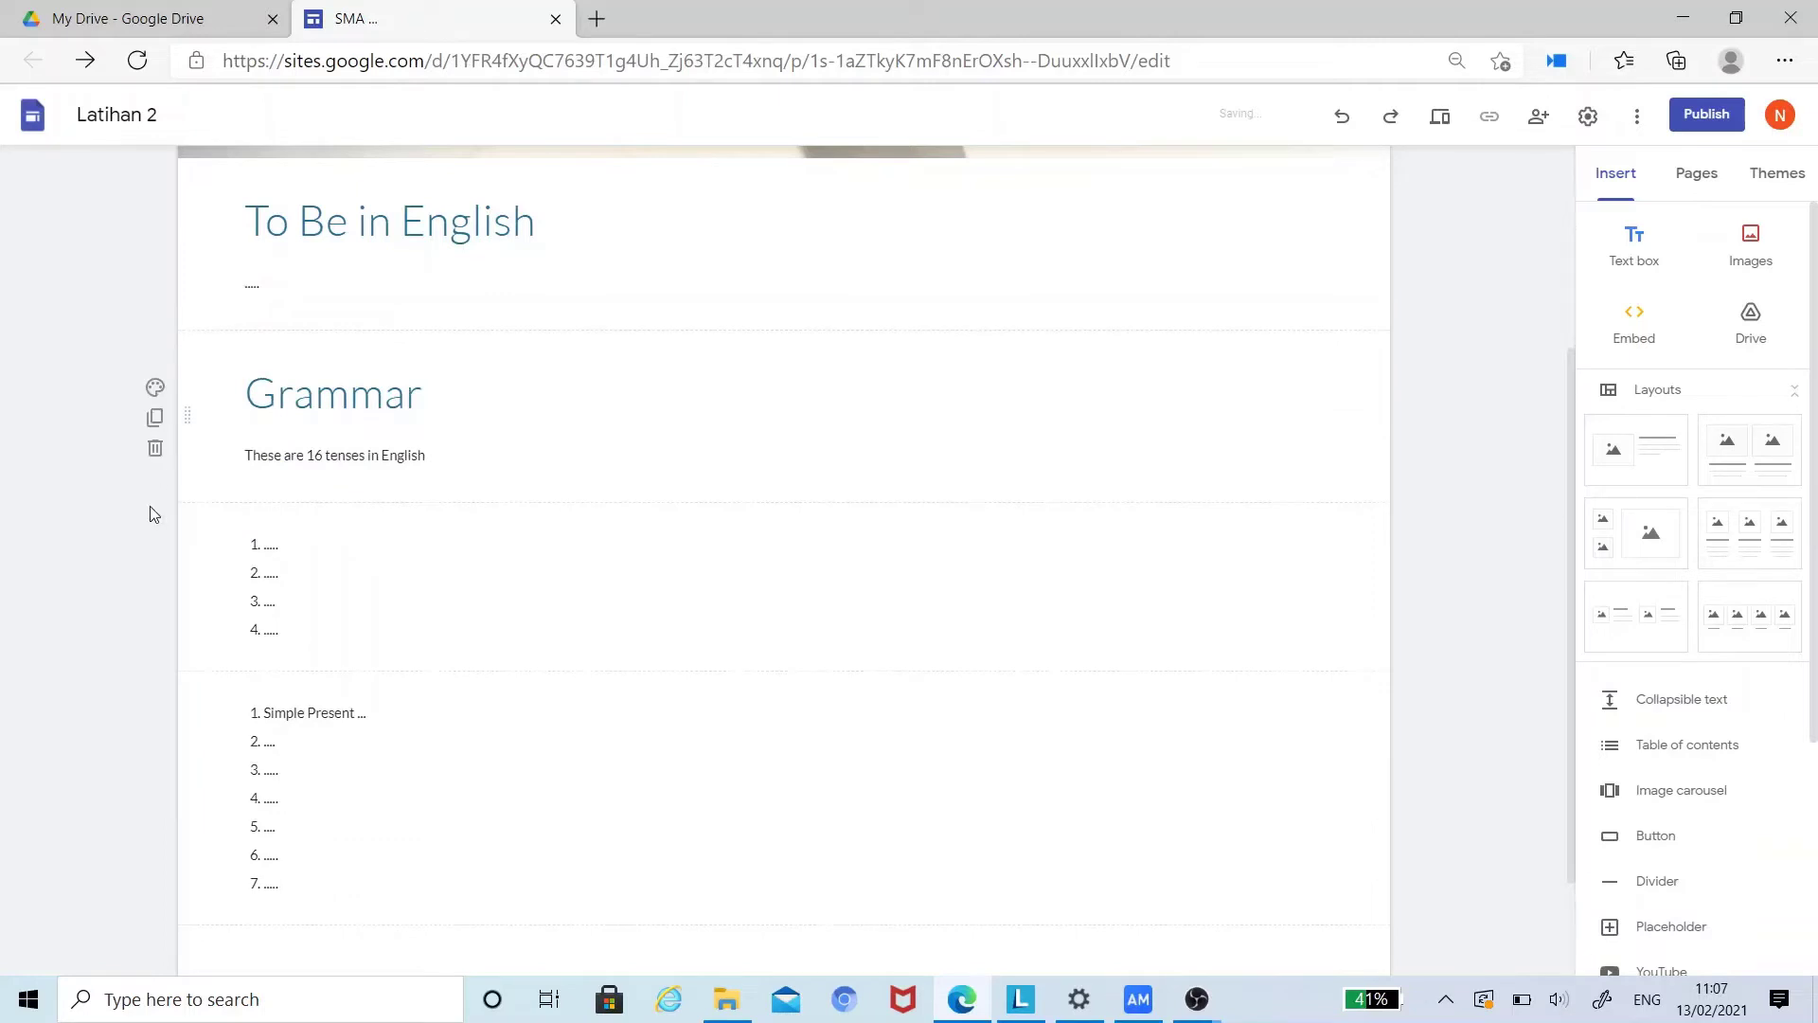
click(257, 585)
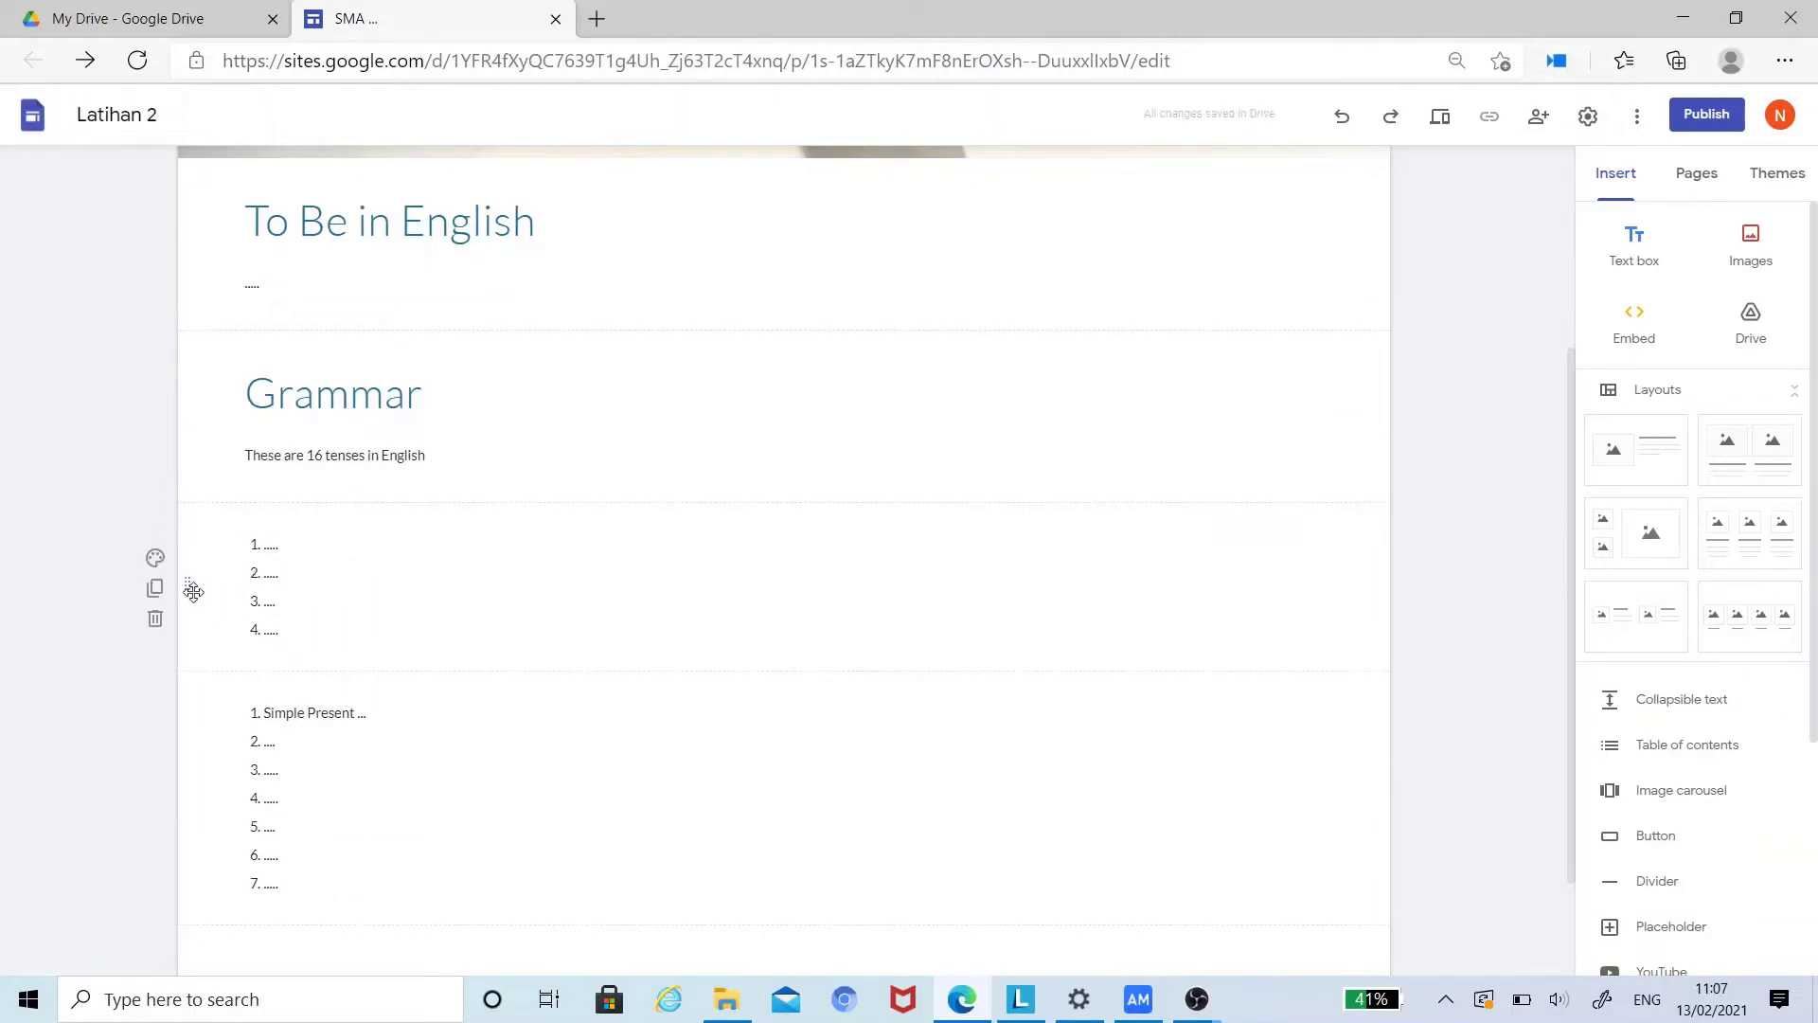
drag(189, 592, 184, 360)
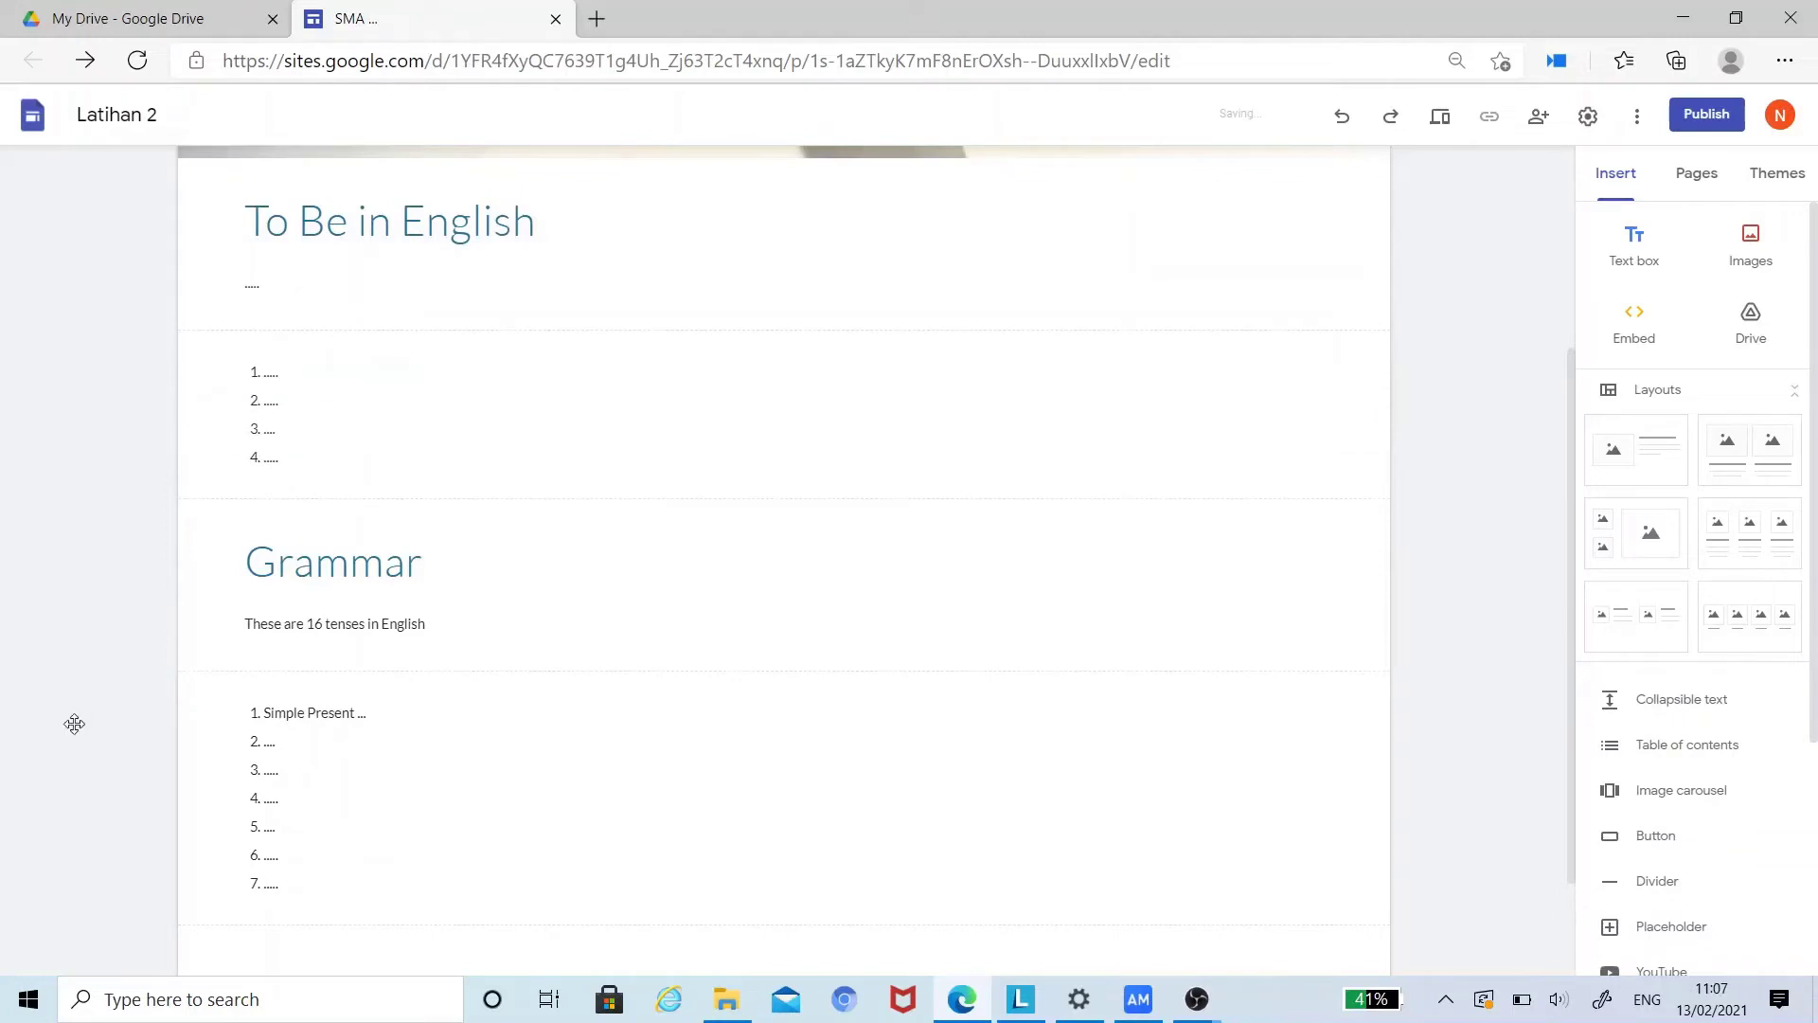
Step: Insert a collapsible text block, move it below the seven-item Grammar list and enter "To Be" as its heading
scroll(78, 731, down, 2)
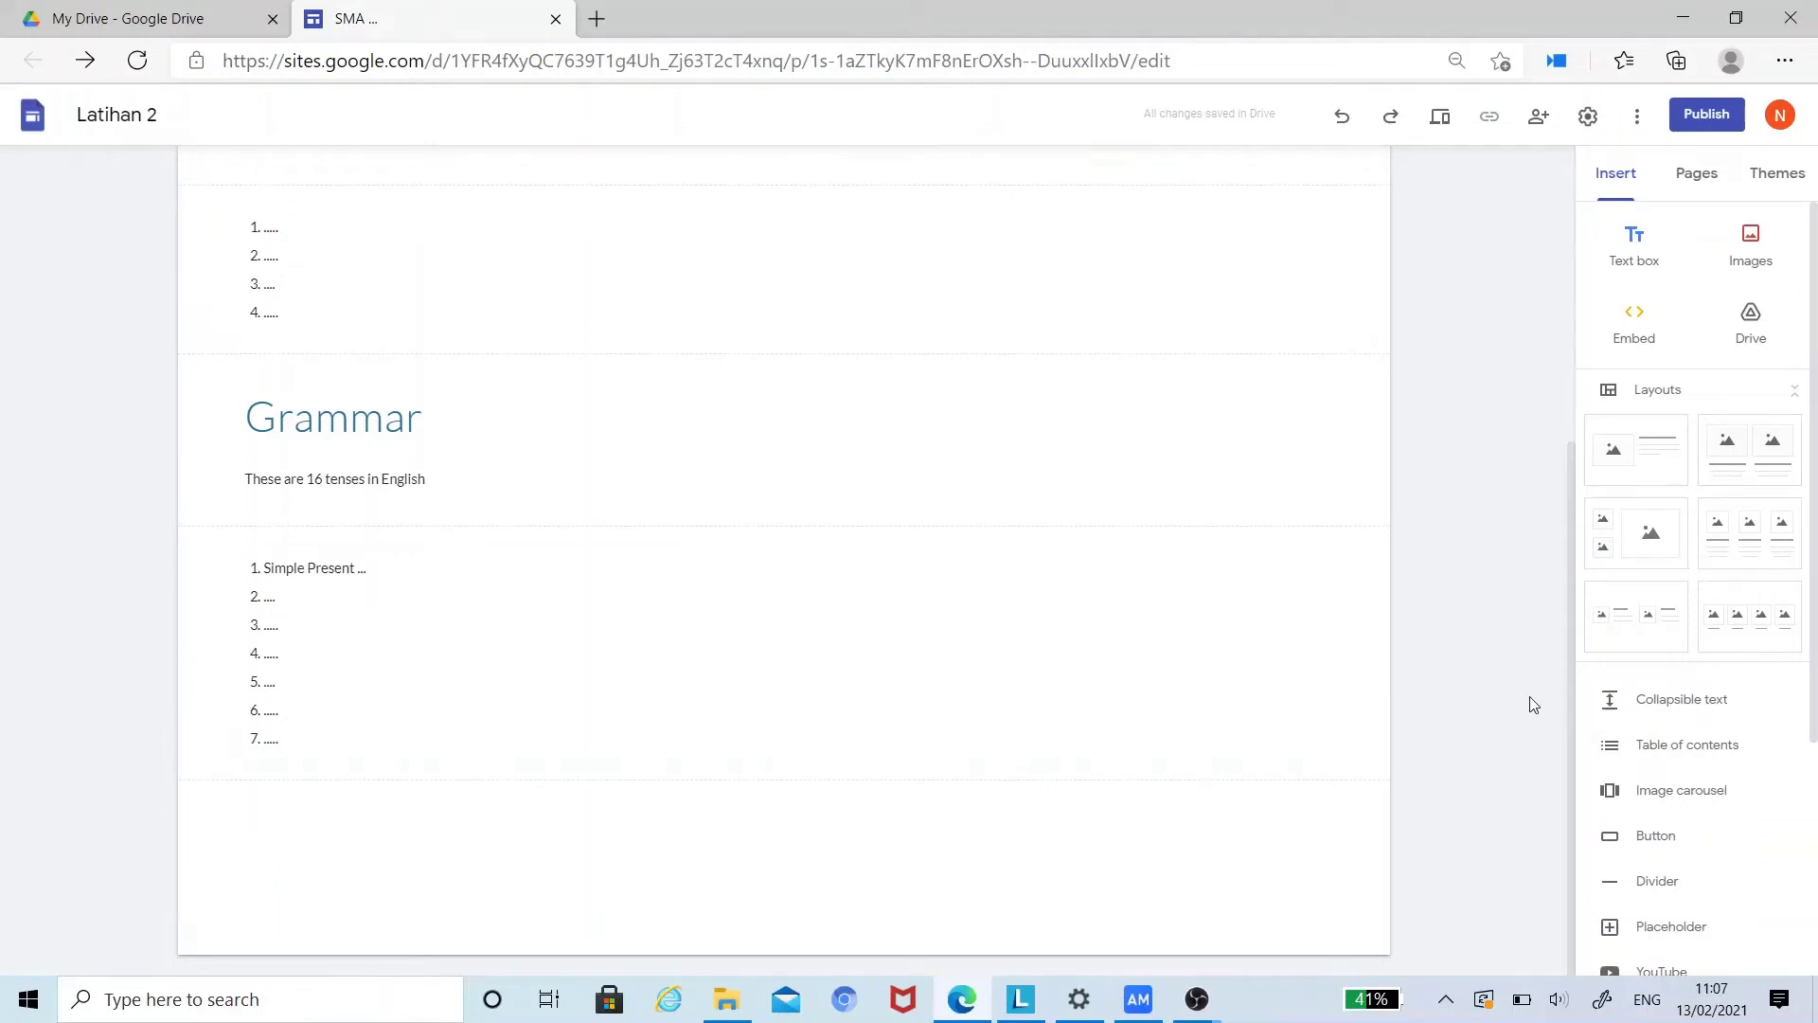
click(1679, 708)
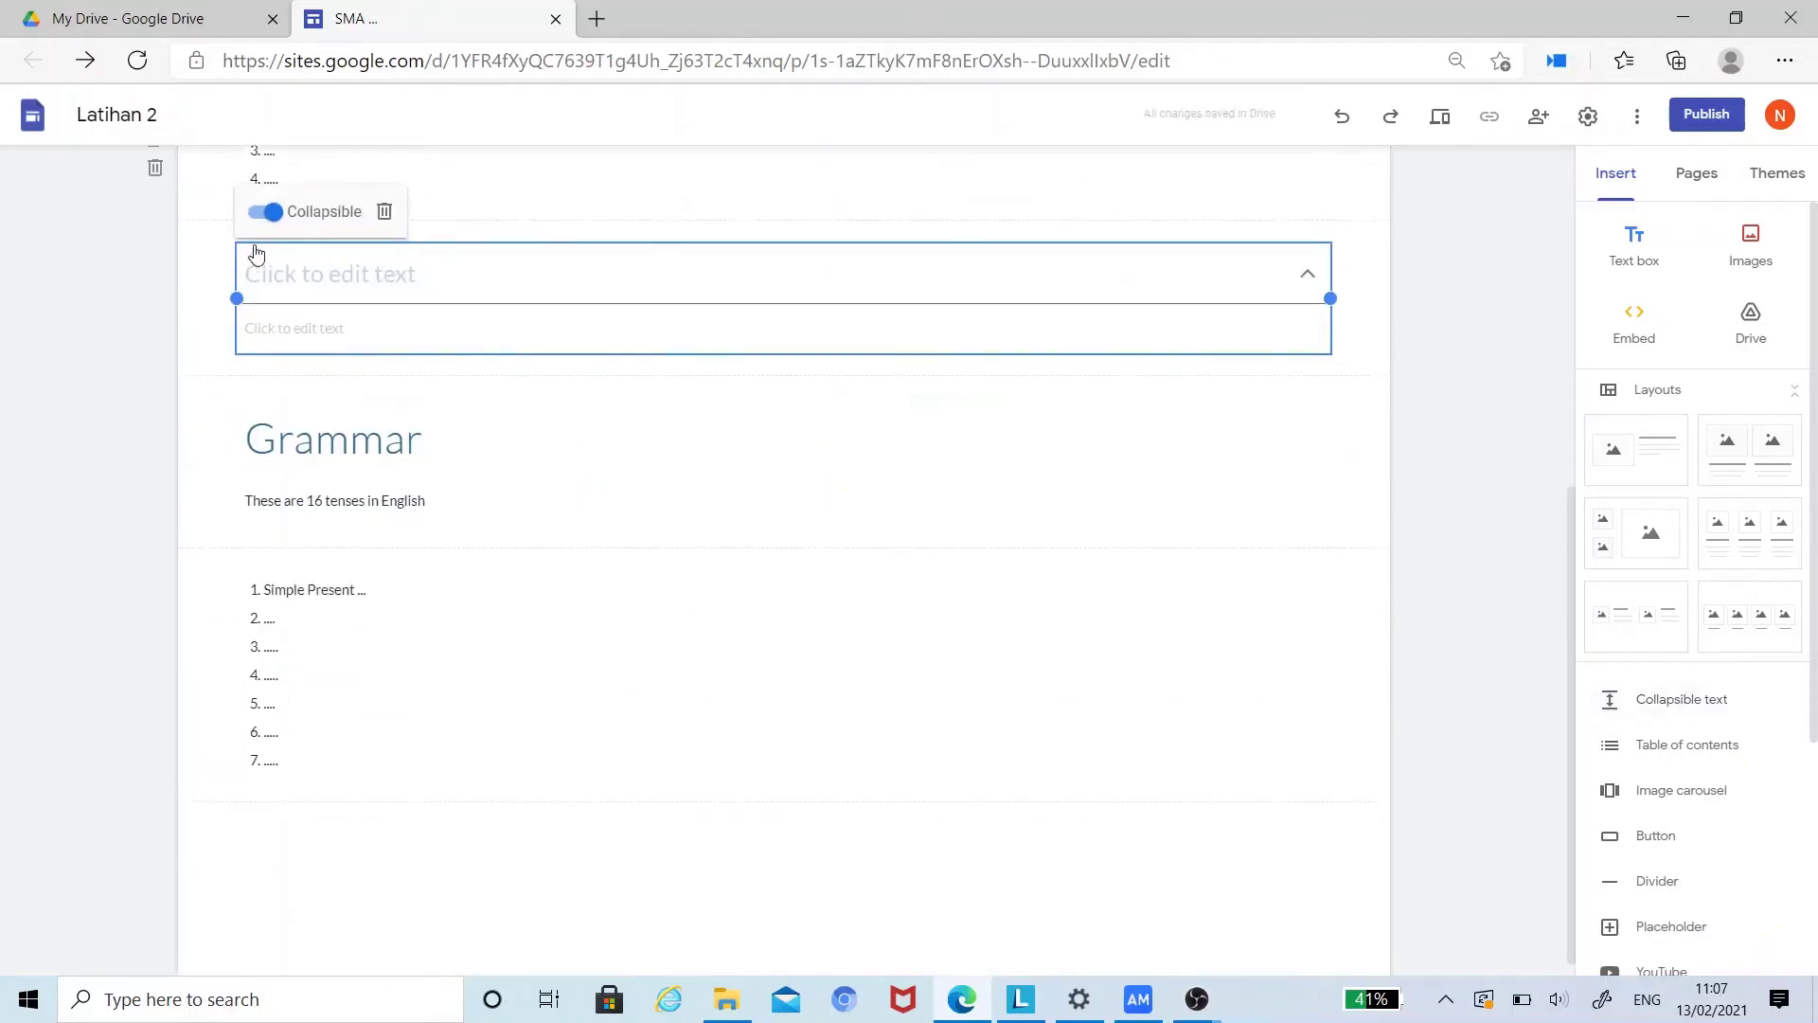
drag(190, 291, 224, 850)
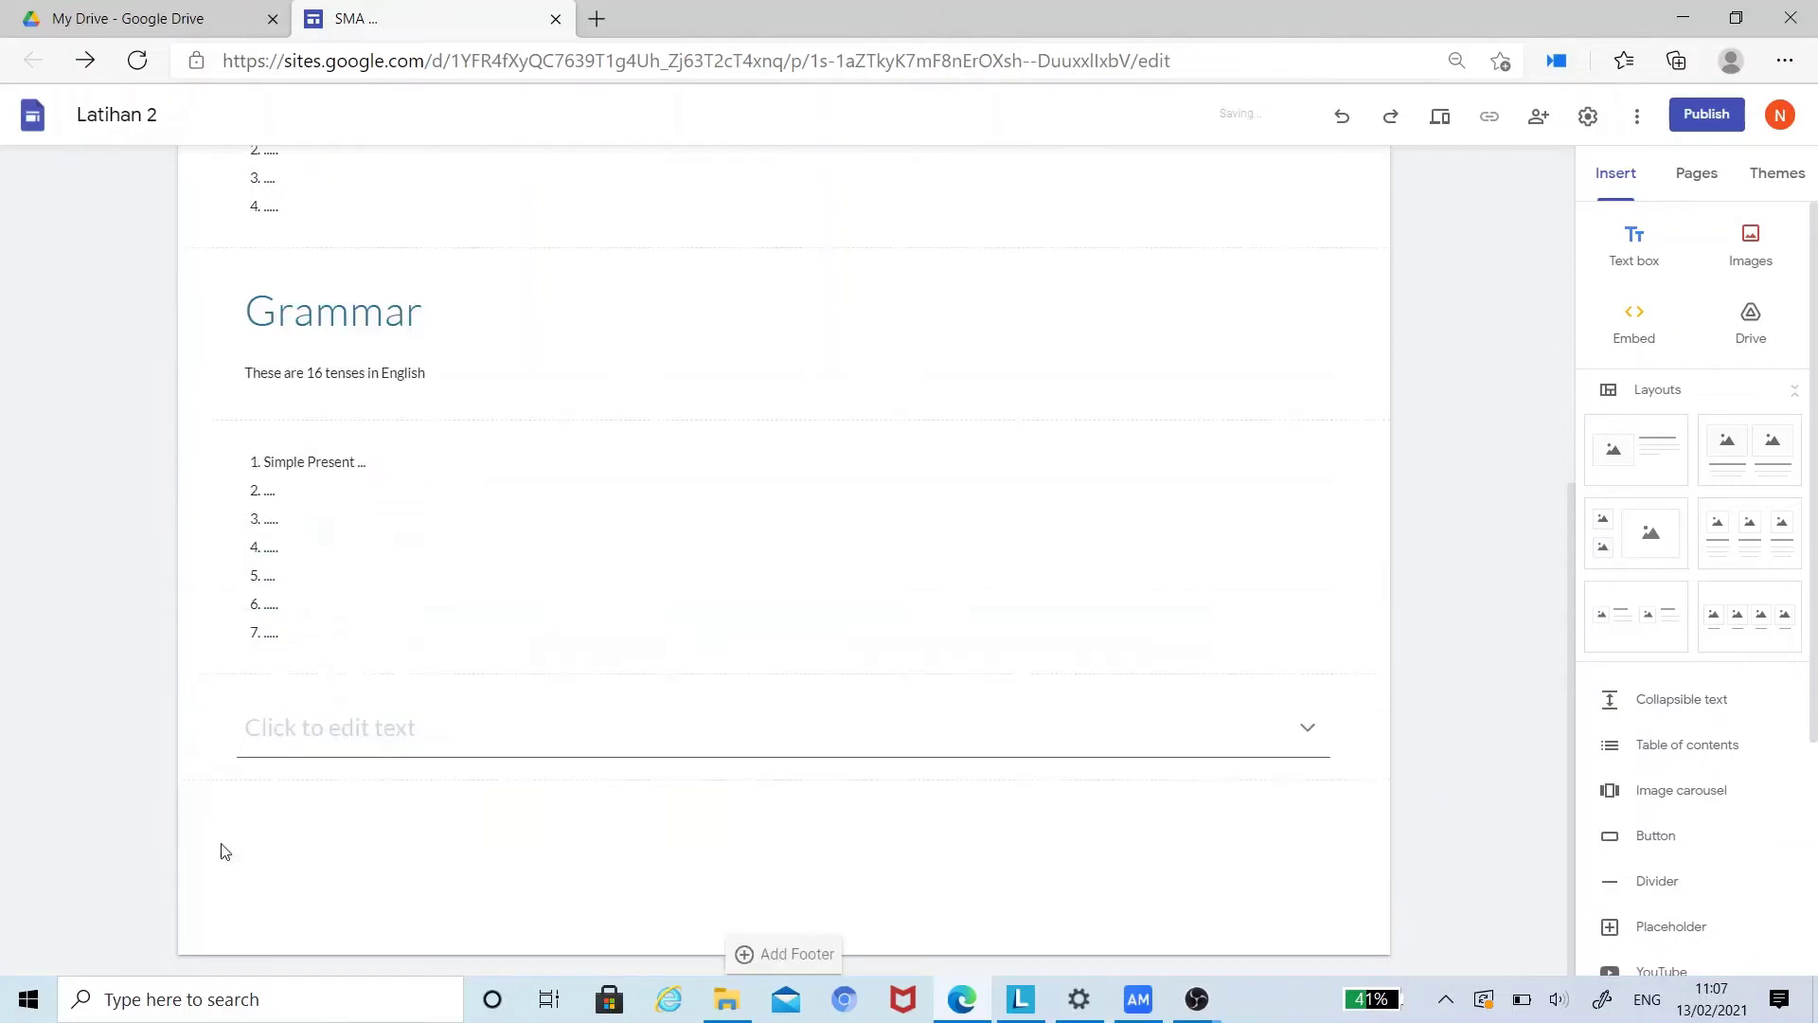
click(297, 732)
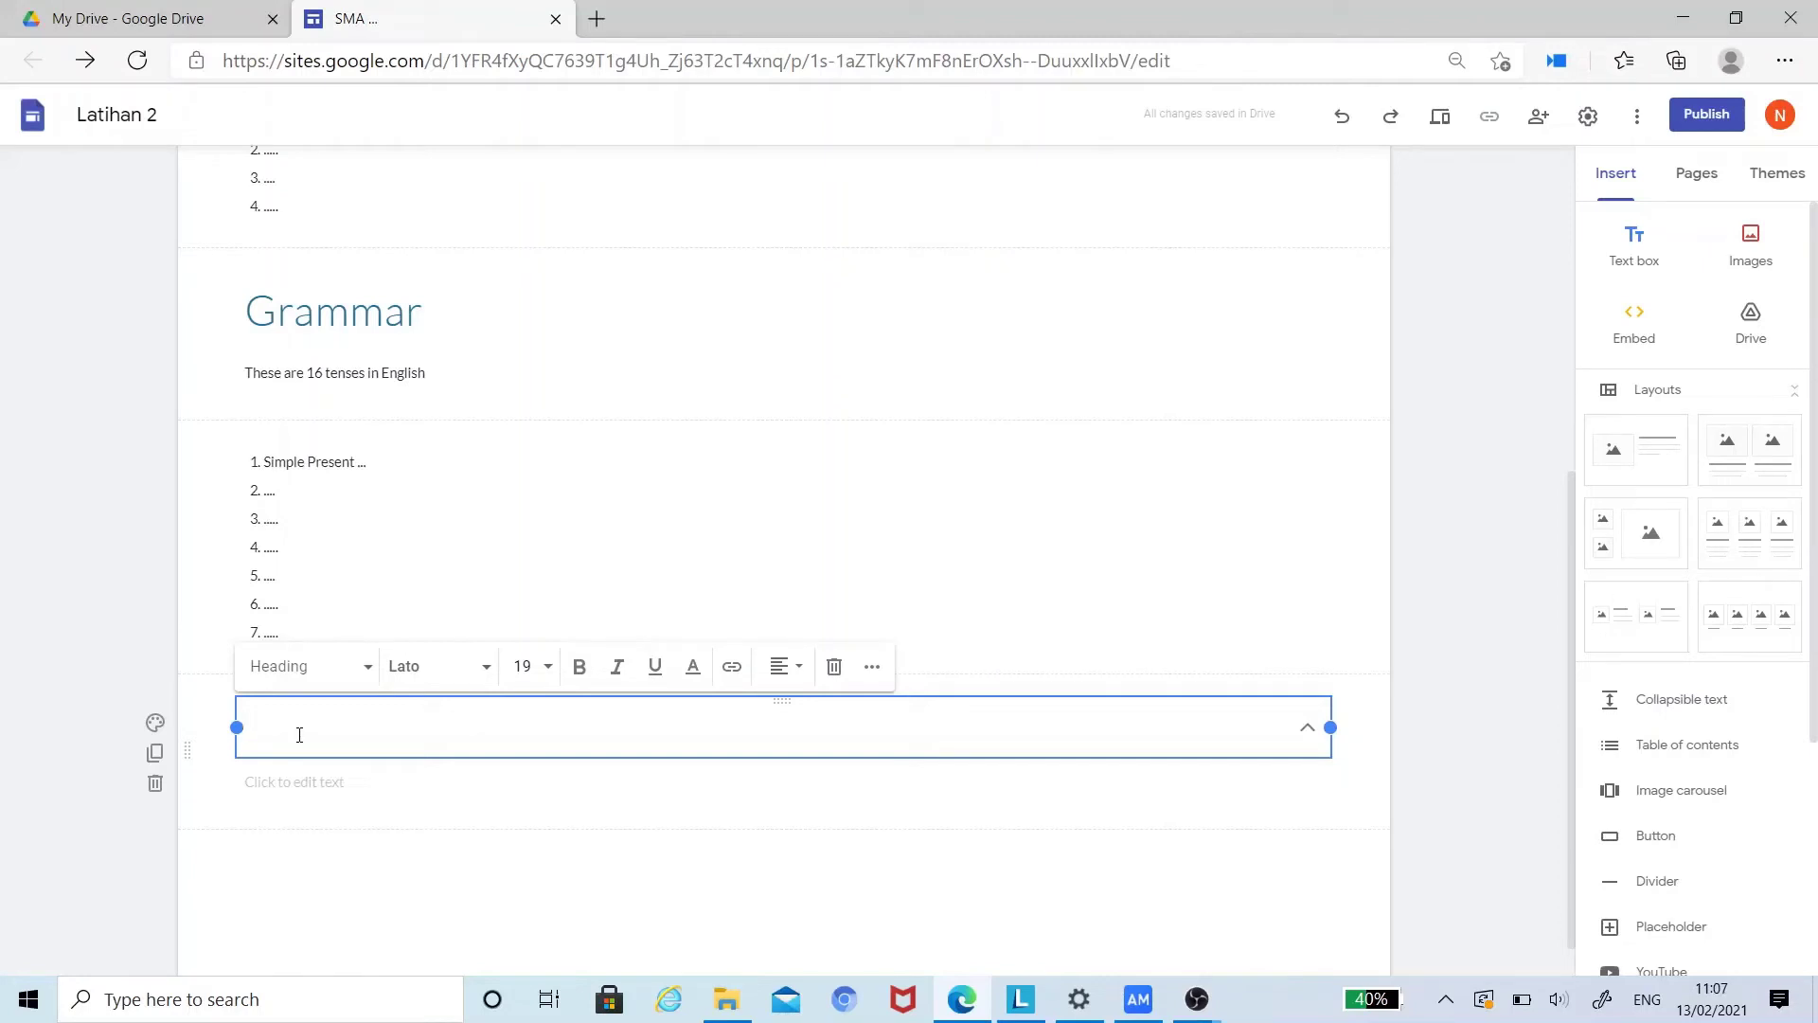
text(To Be)
Step: Enter "is", "am", "are", "was" and "were" on separate lines as the body of the To Be collapsible block
click(398, 791)
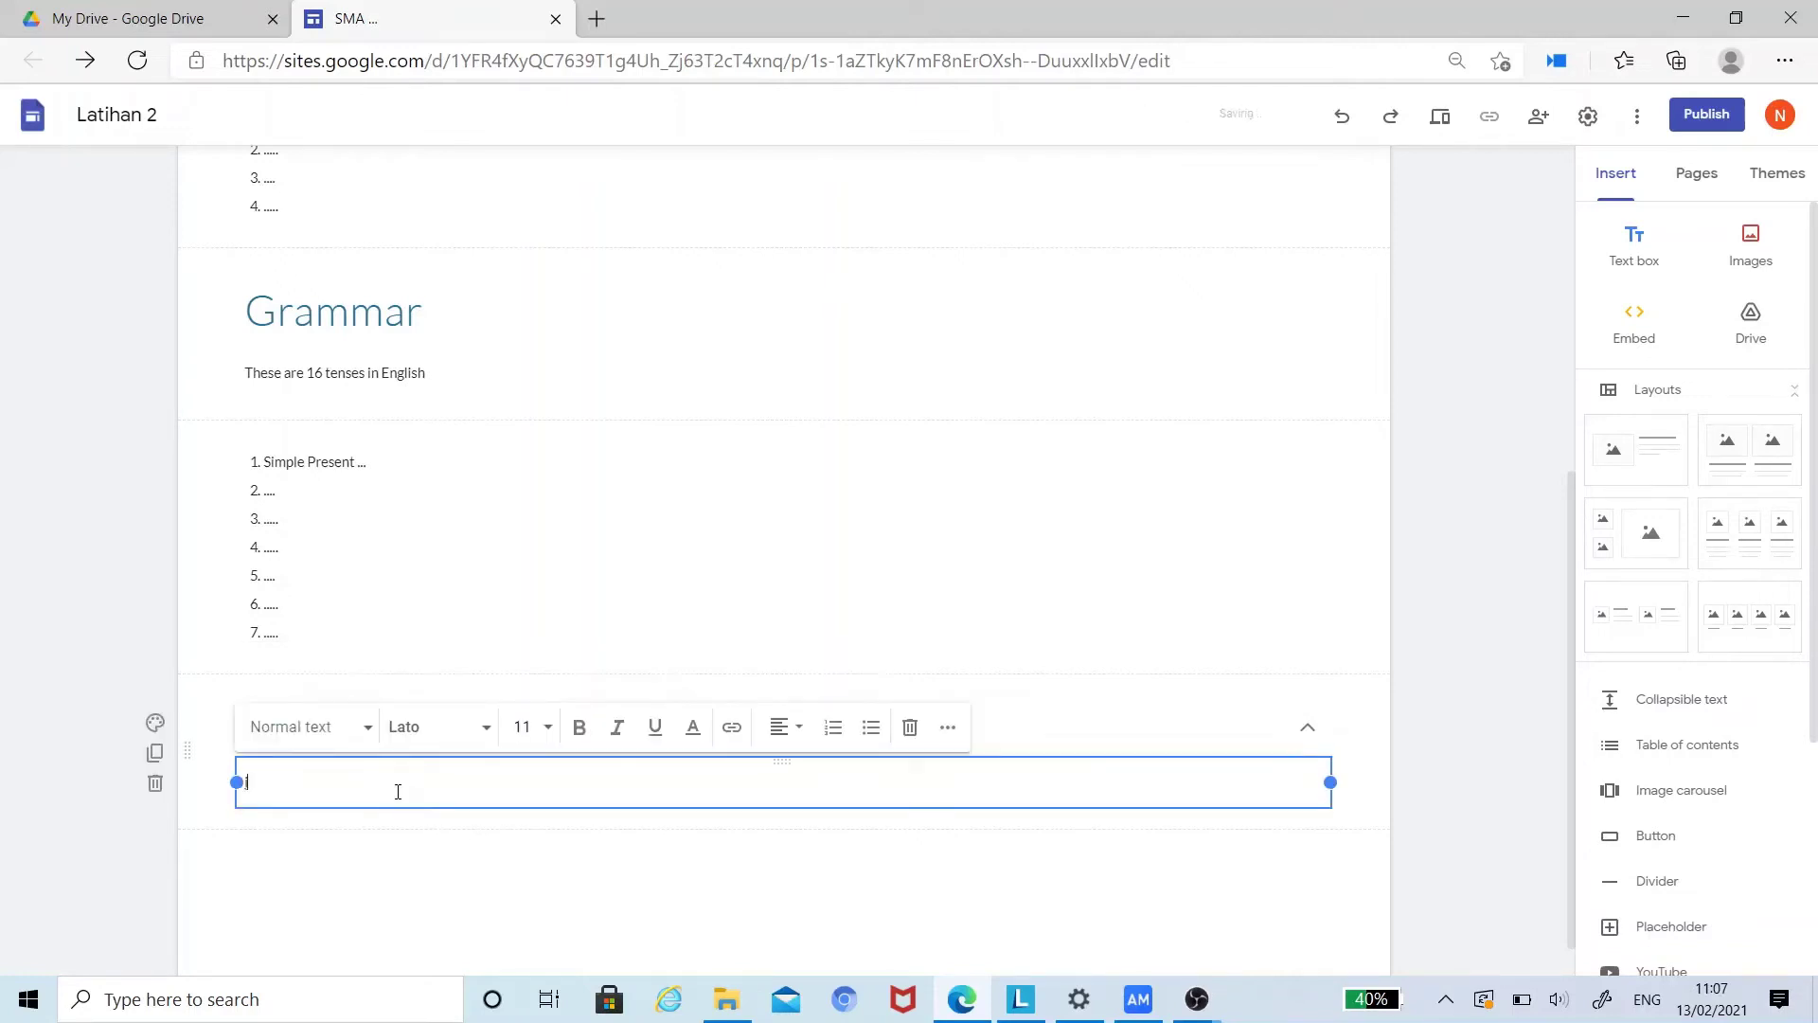
text(is)
key(Return)
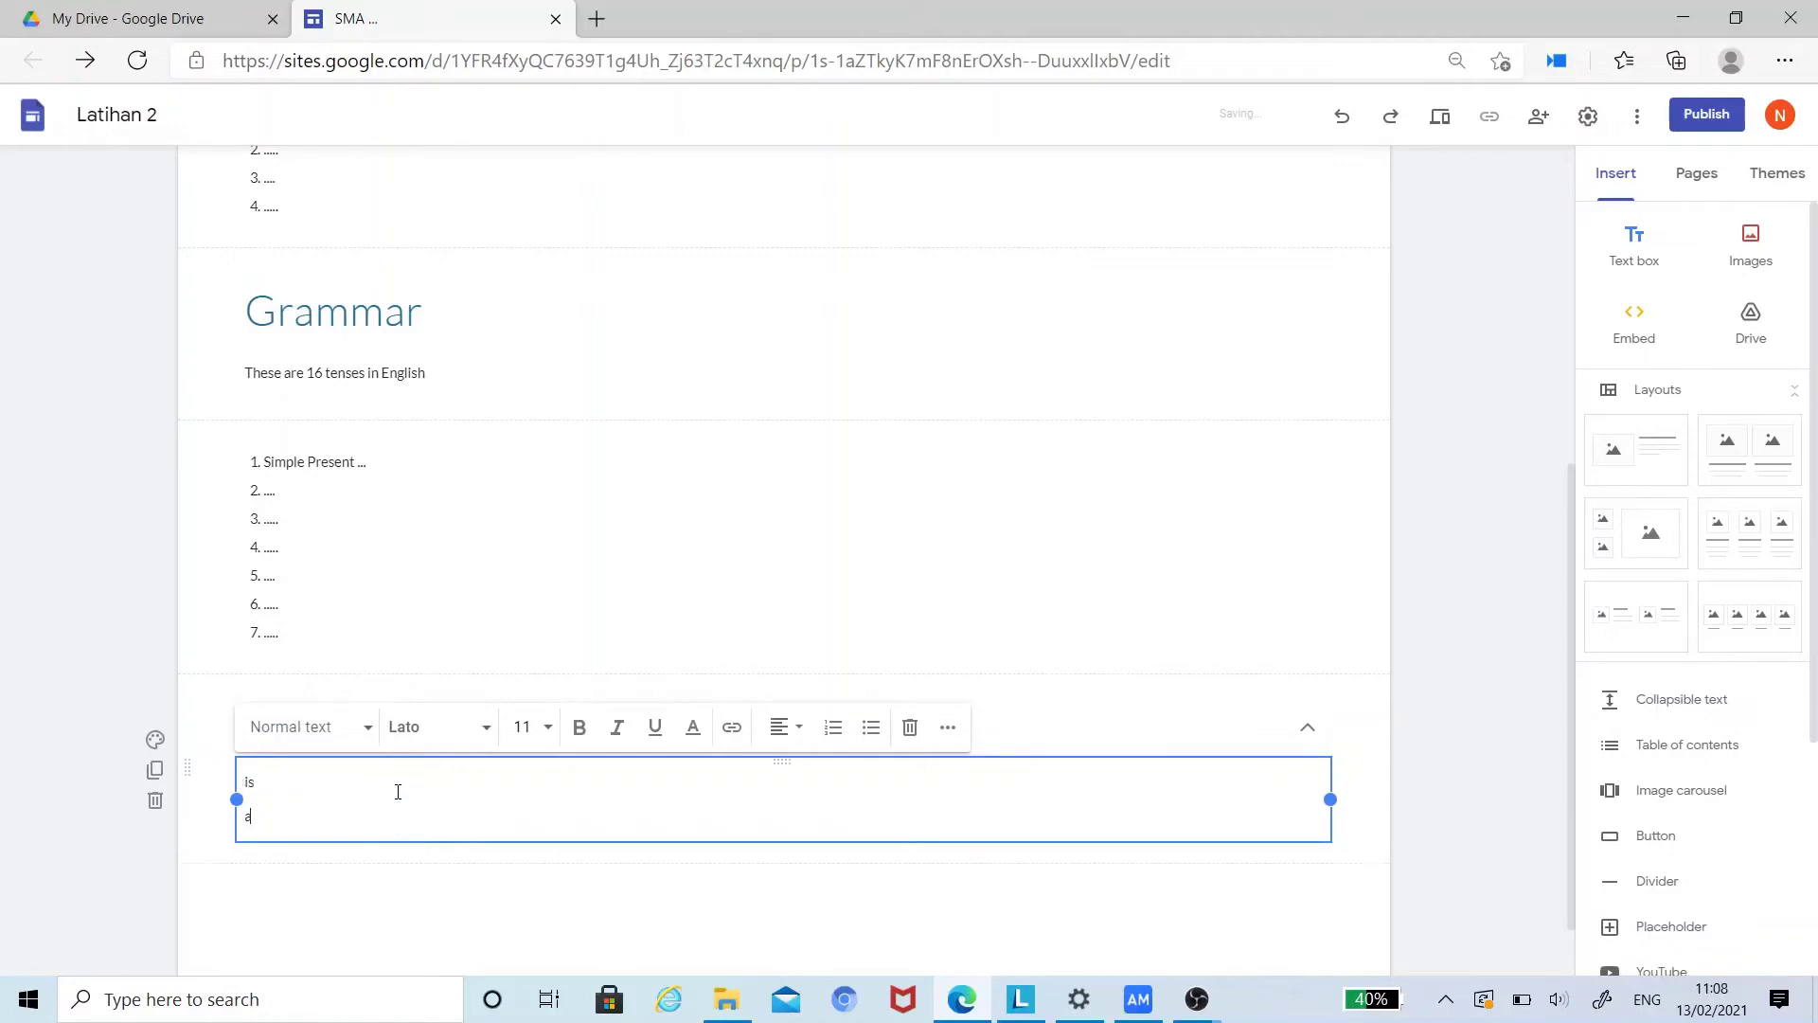
text(am)
key(Return)
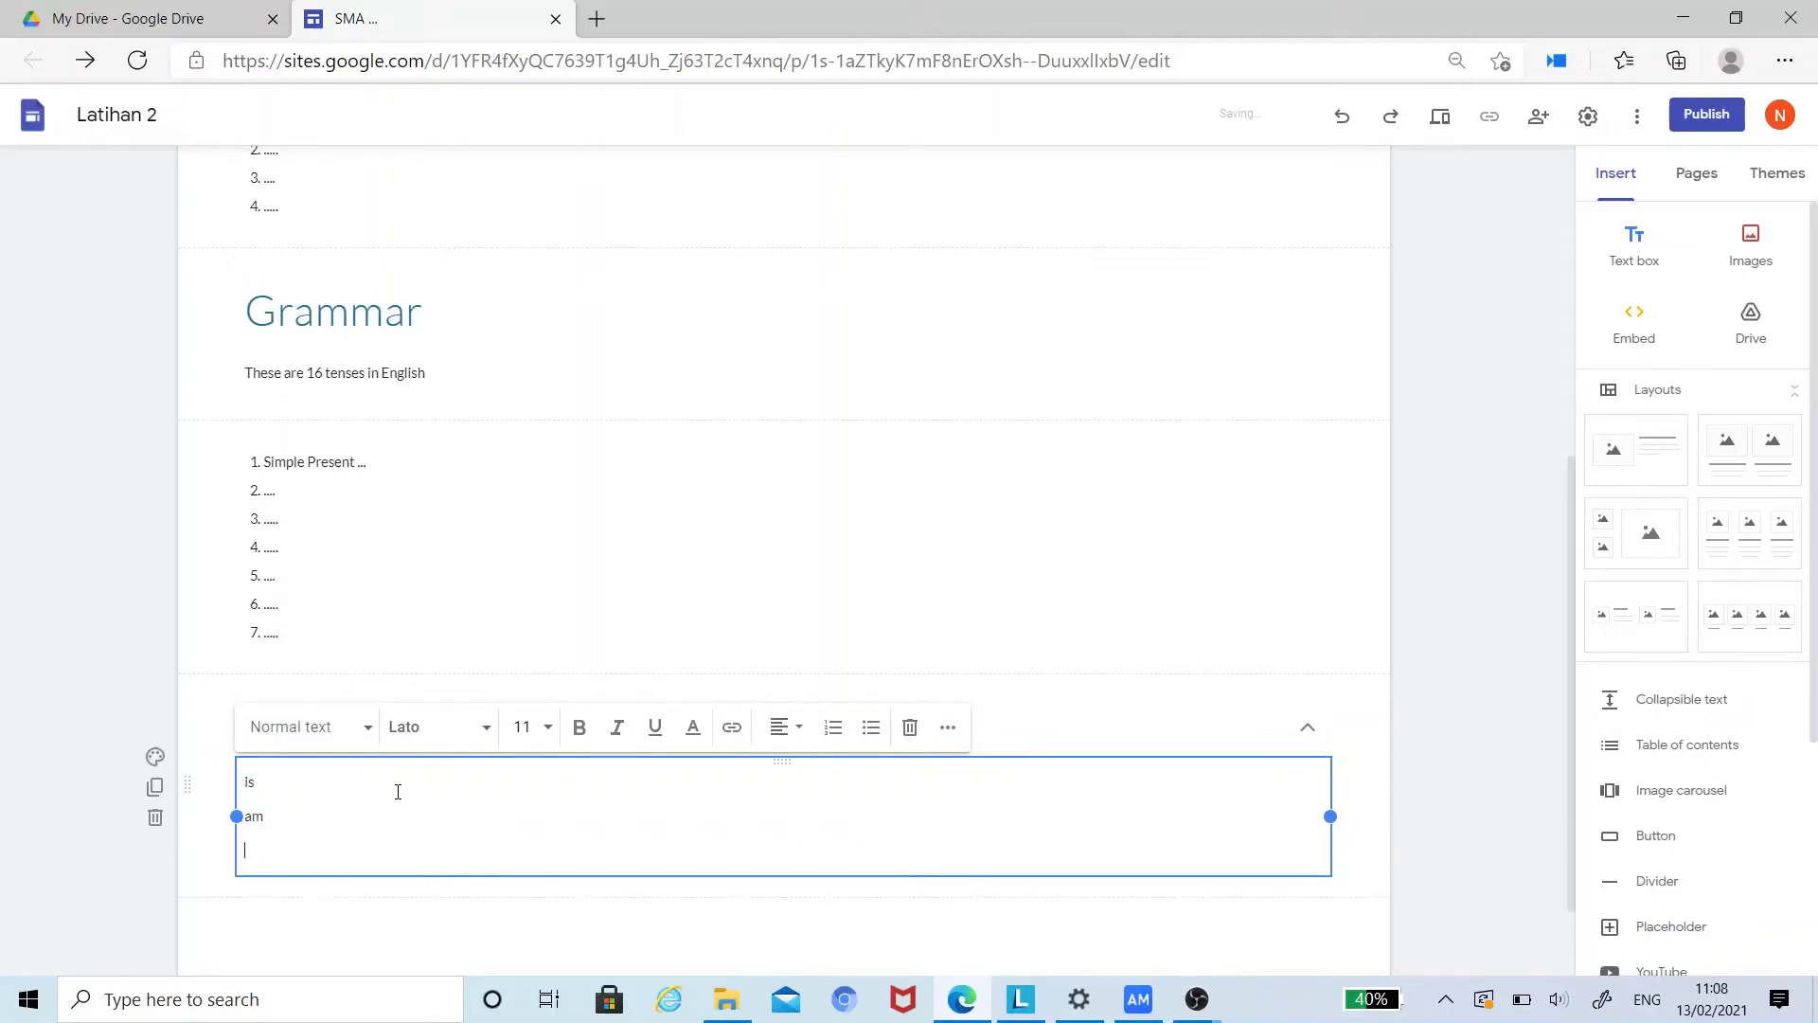
text(are)
key(Return)
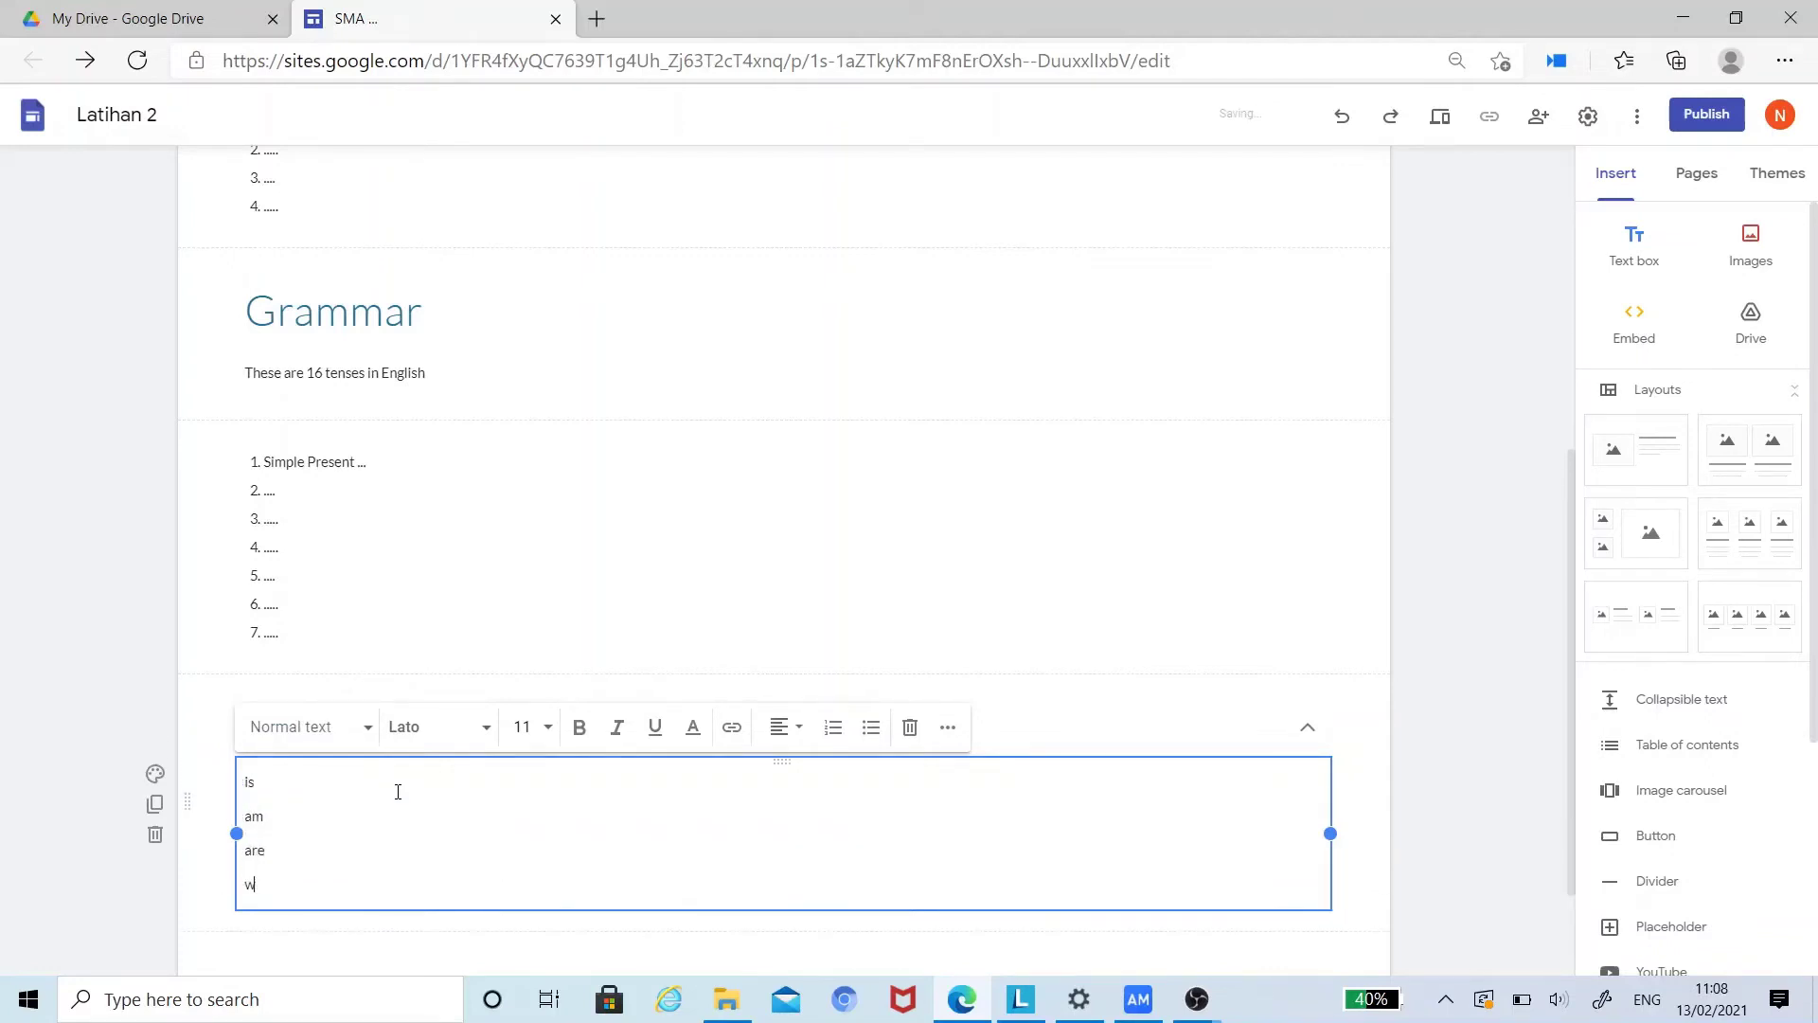
text(was)
key(Return)
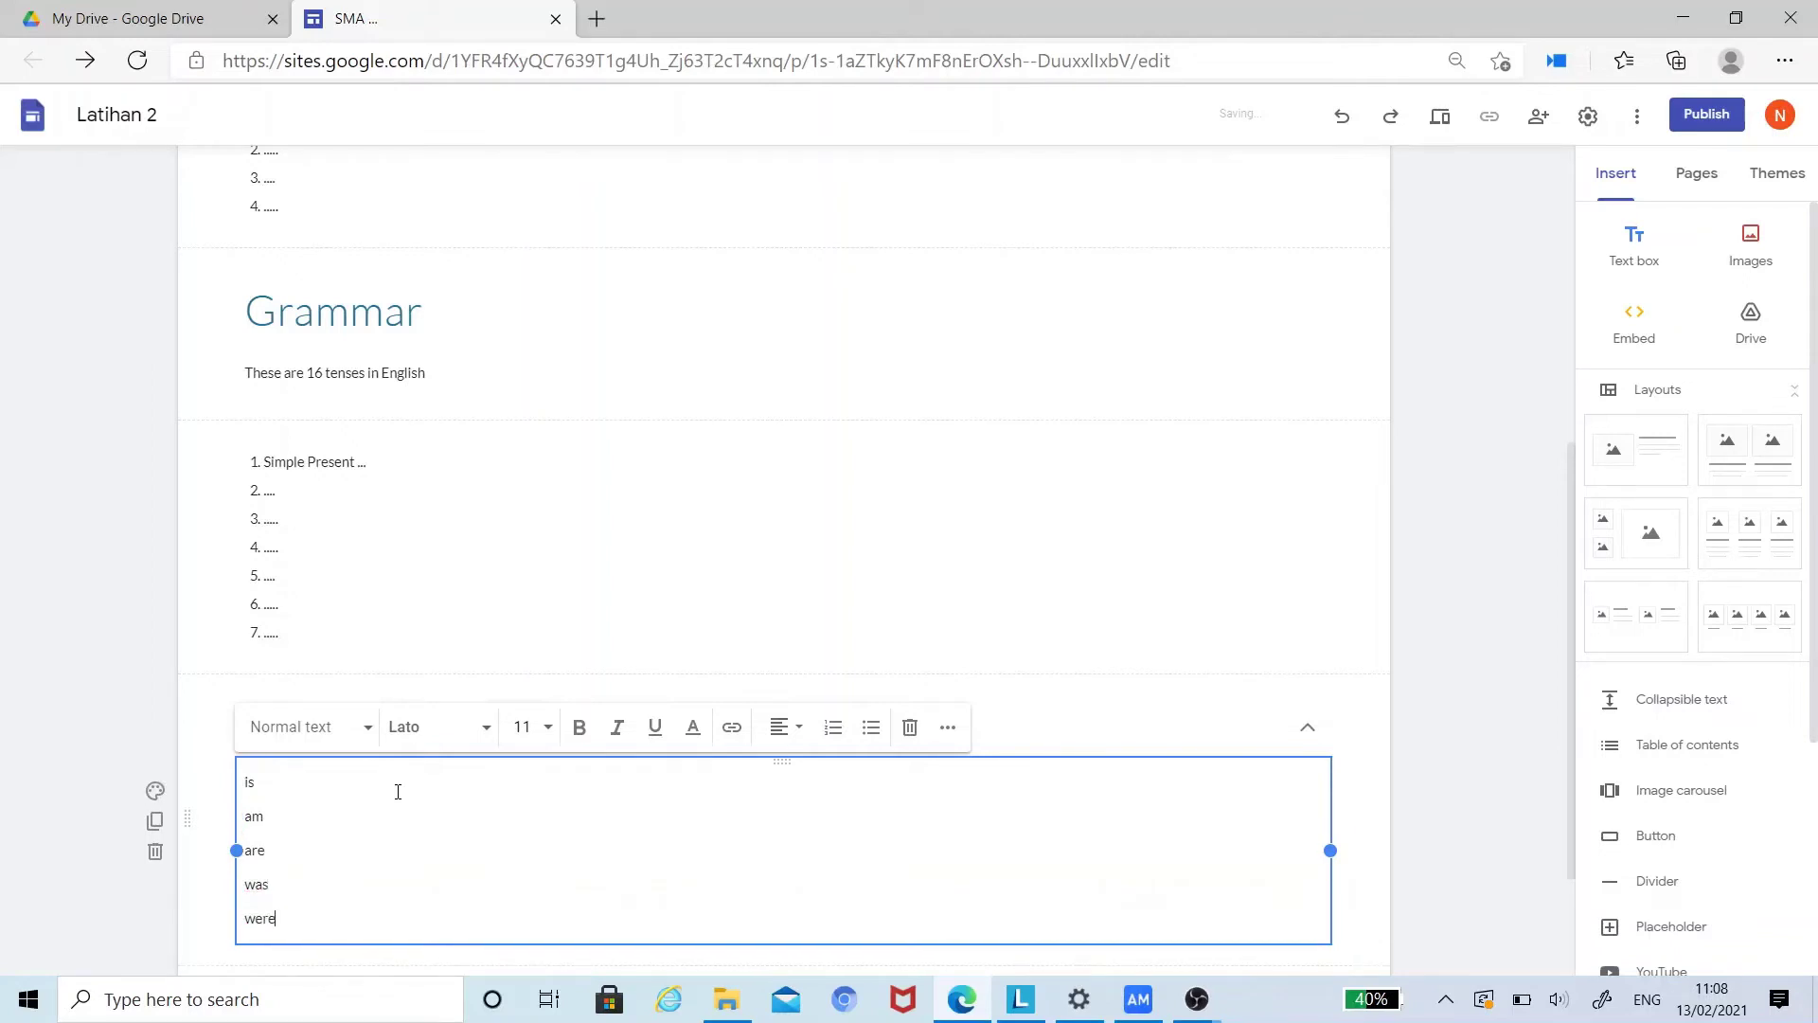
click(81, 918)
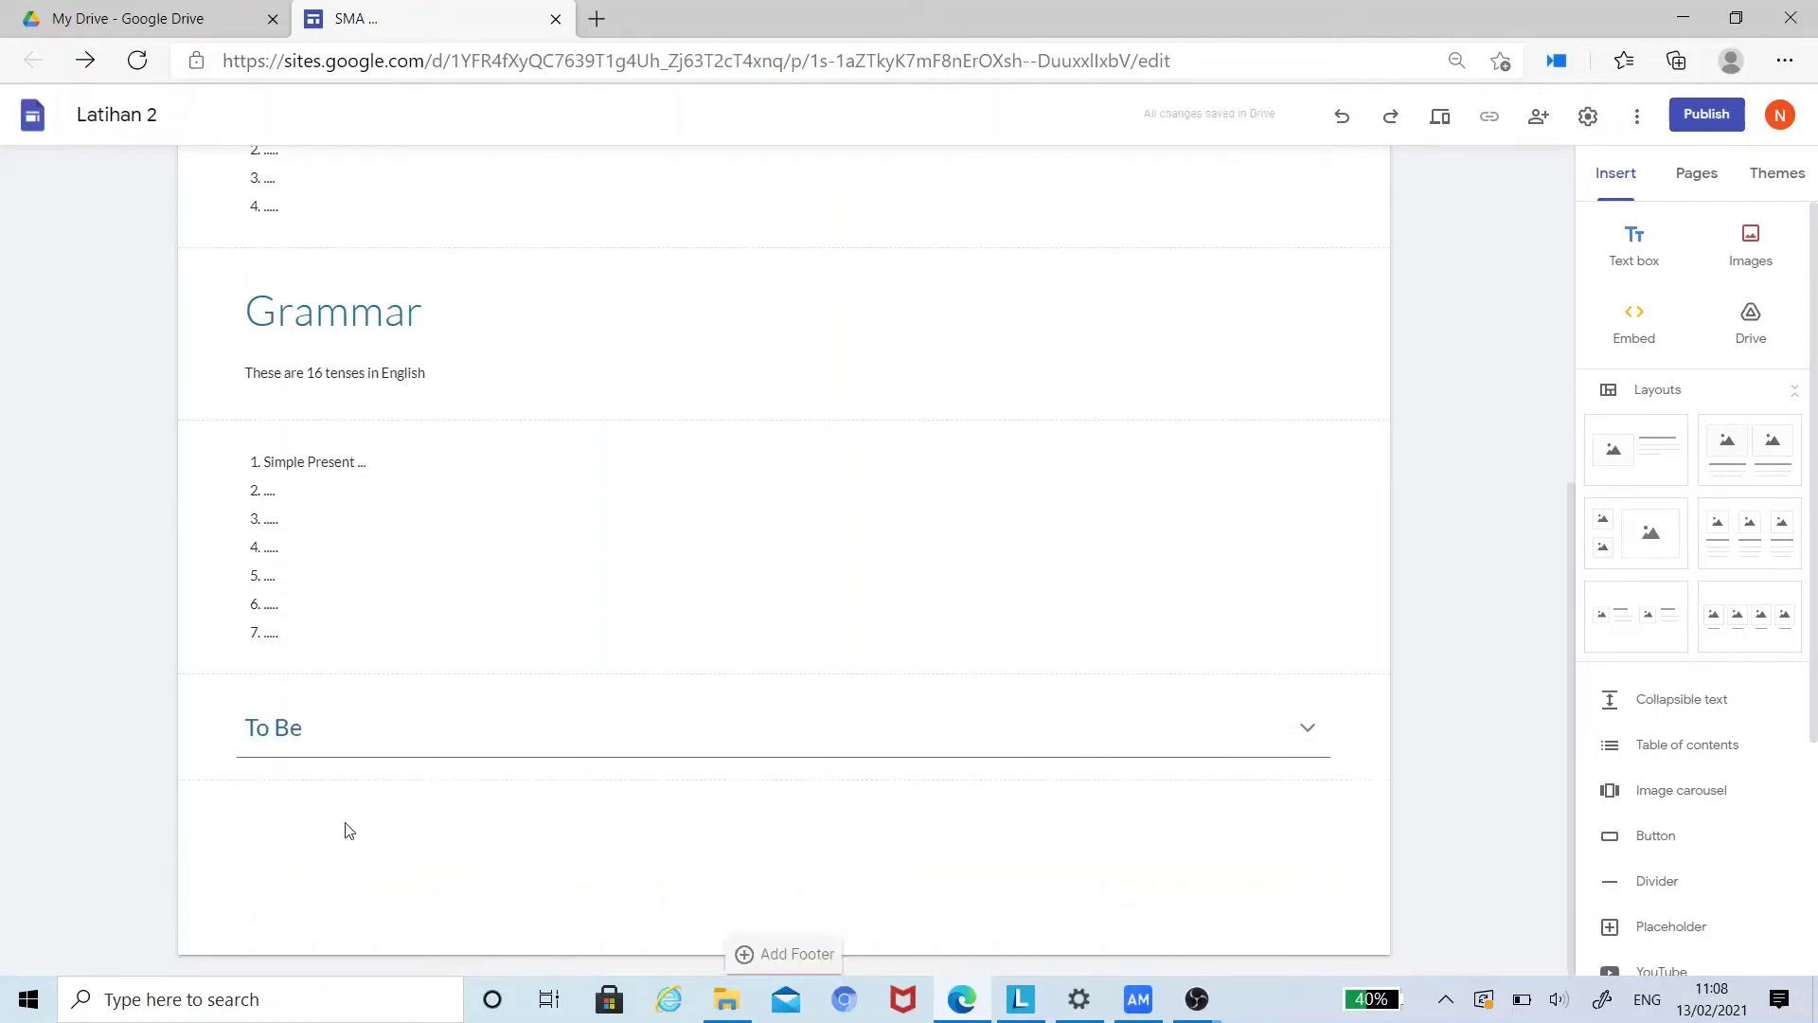
Step: Expand and collapse the To Be block to check how its body text shows and hides
click(1259, 705)
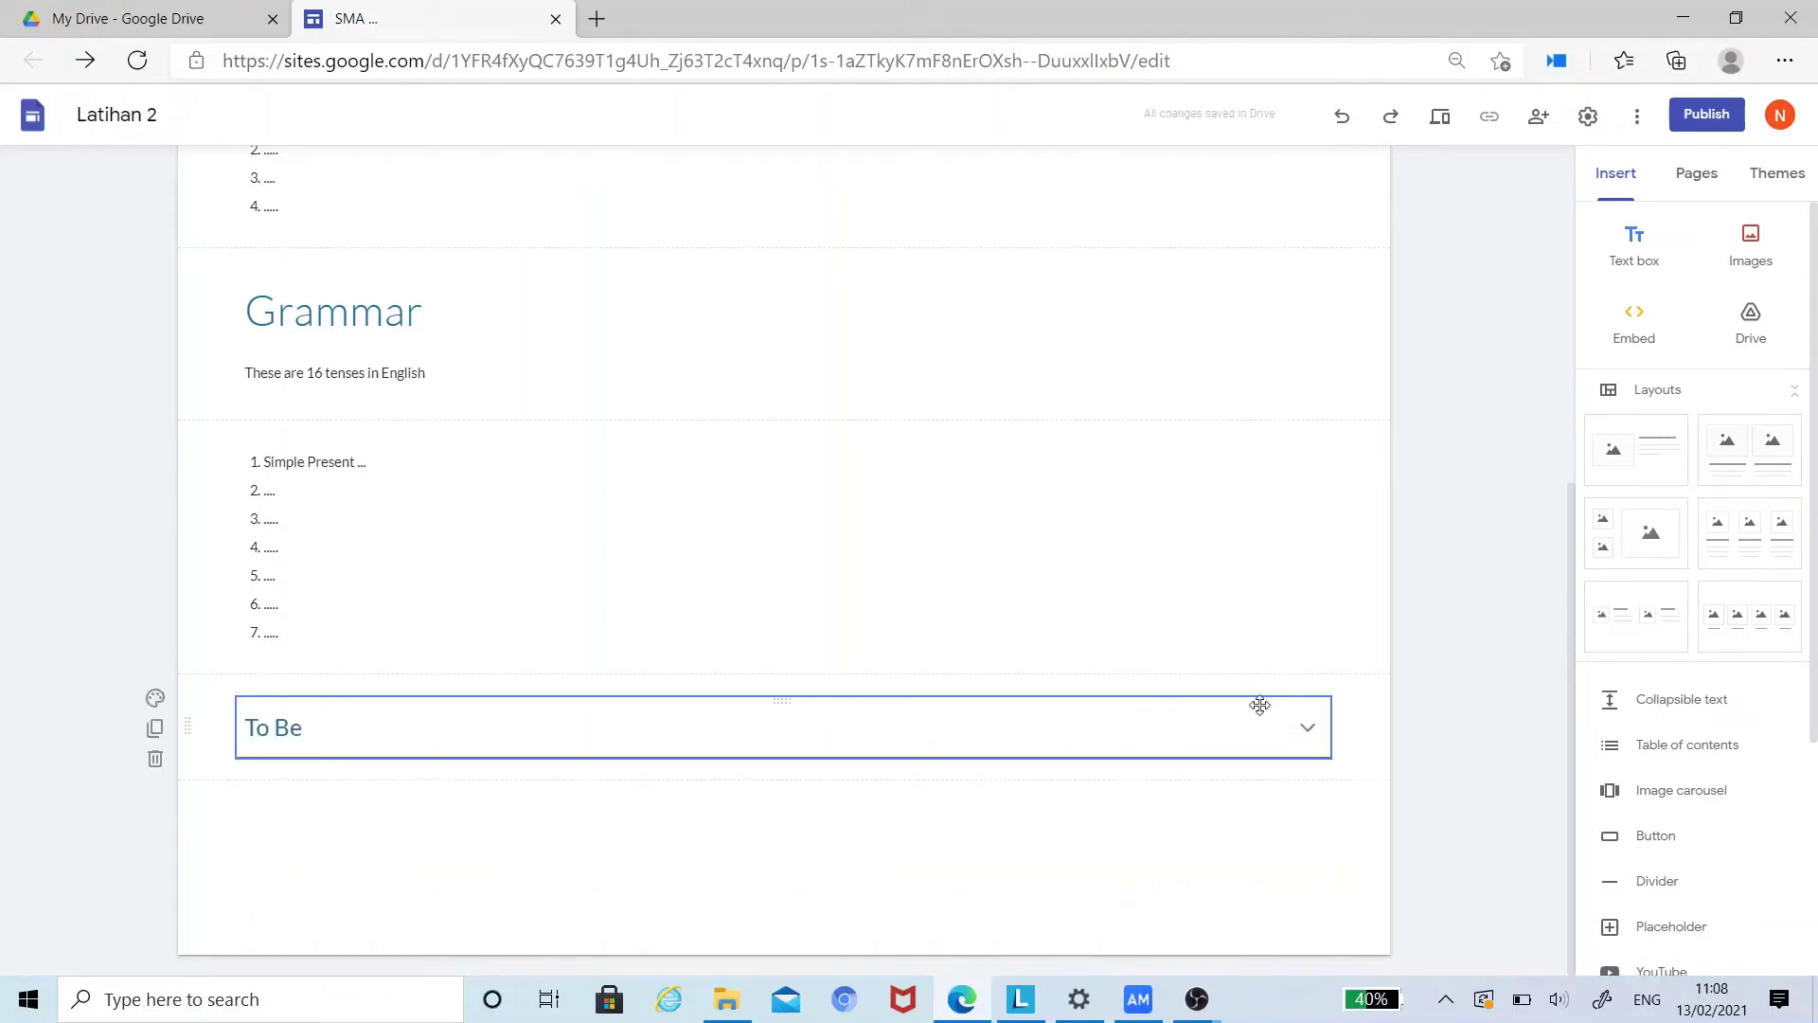
click(1307, 731)
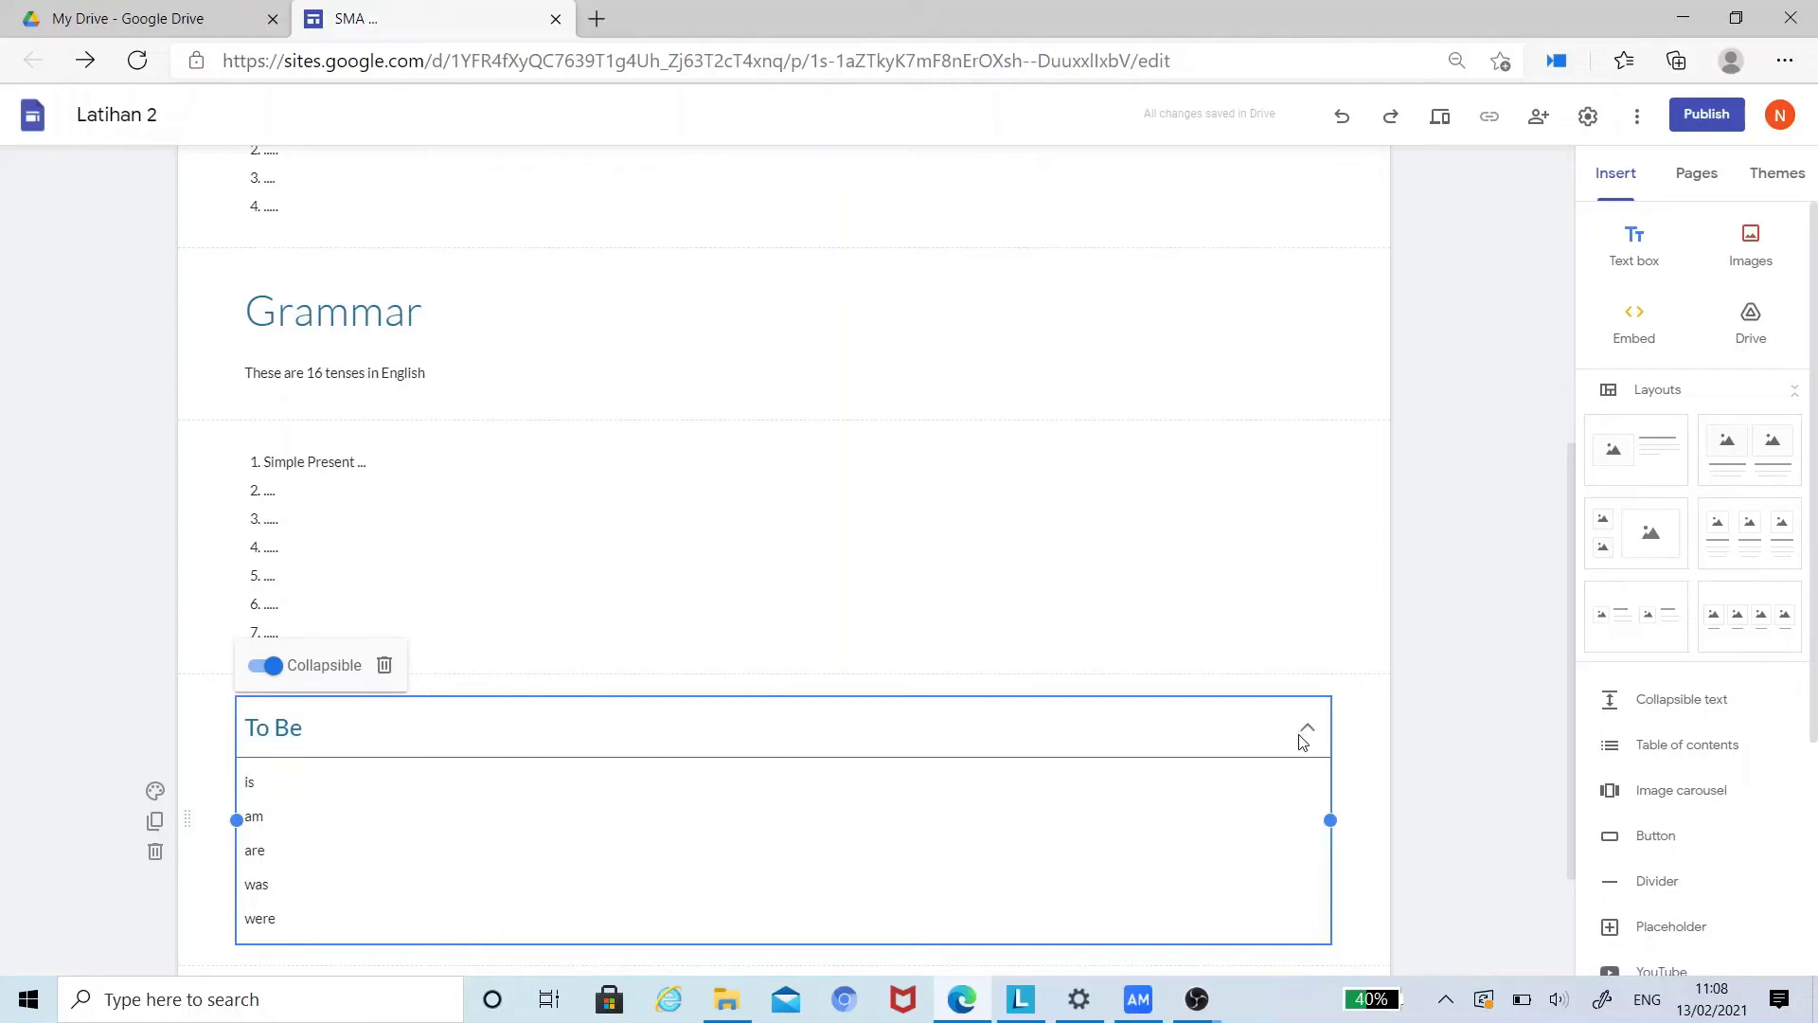
click(1307, 730)
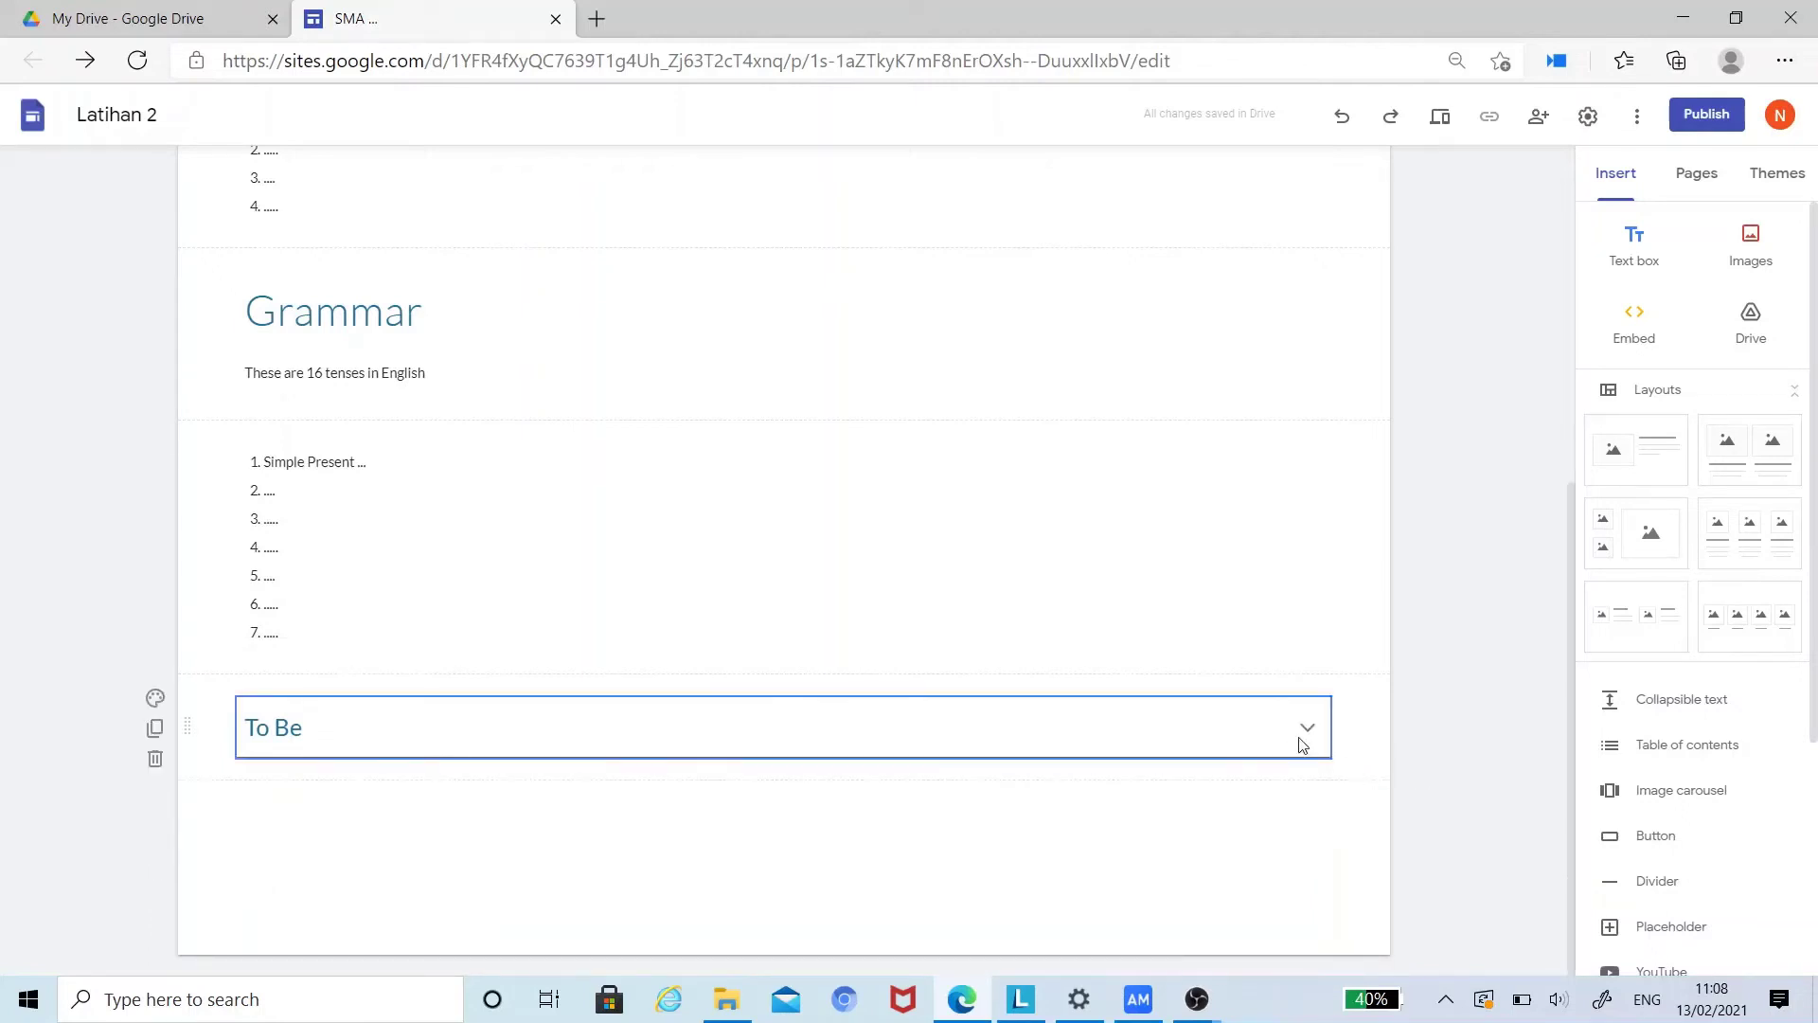
click(1302, 746)
click(1397, 748)
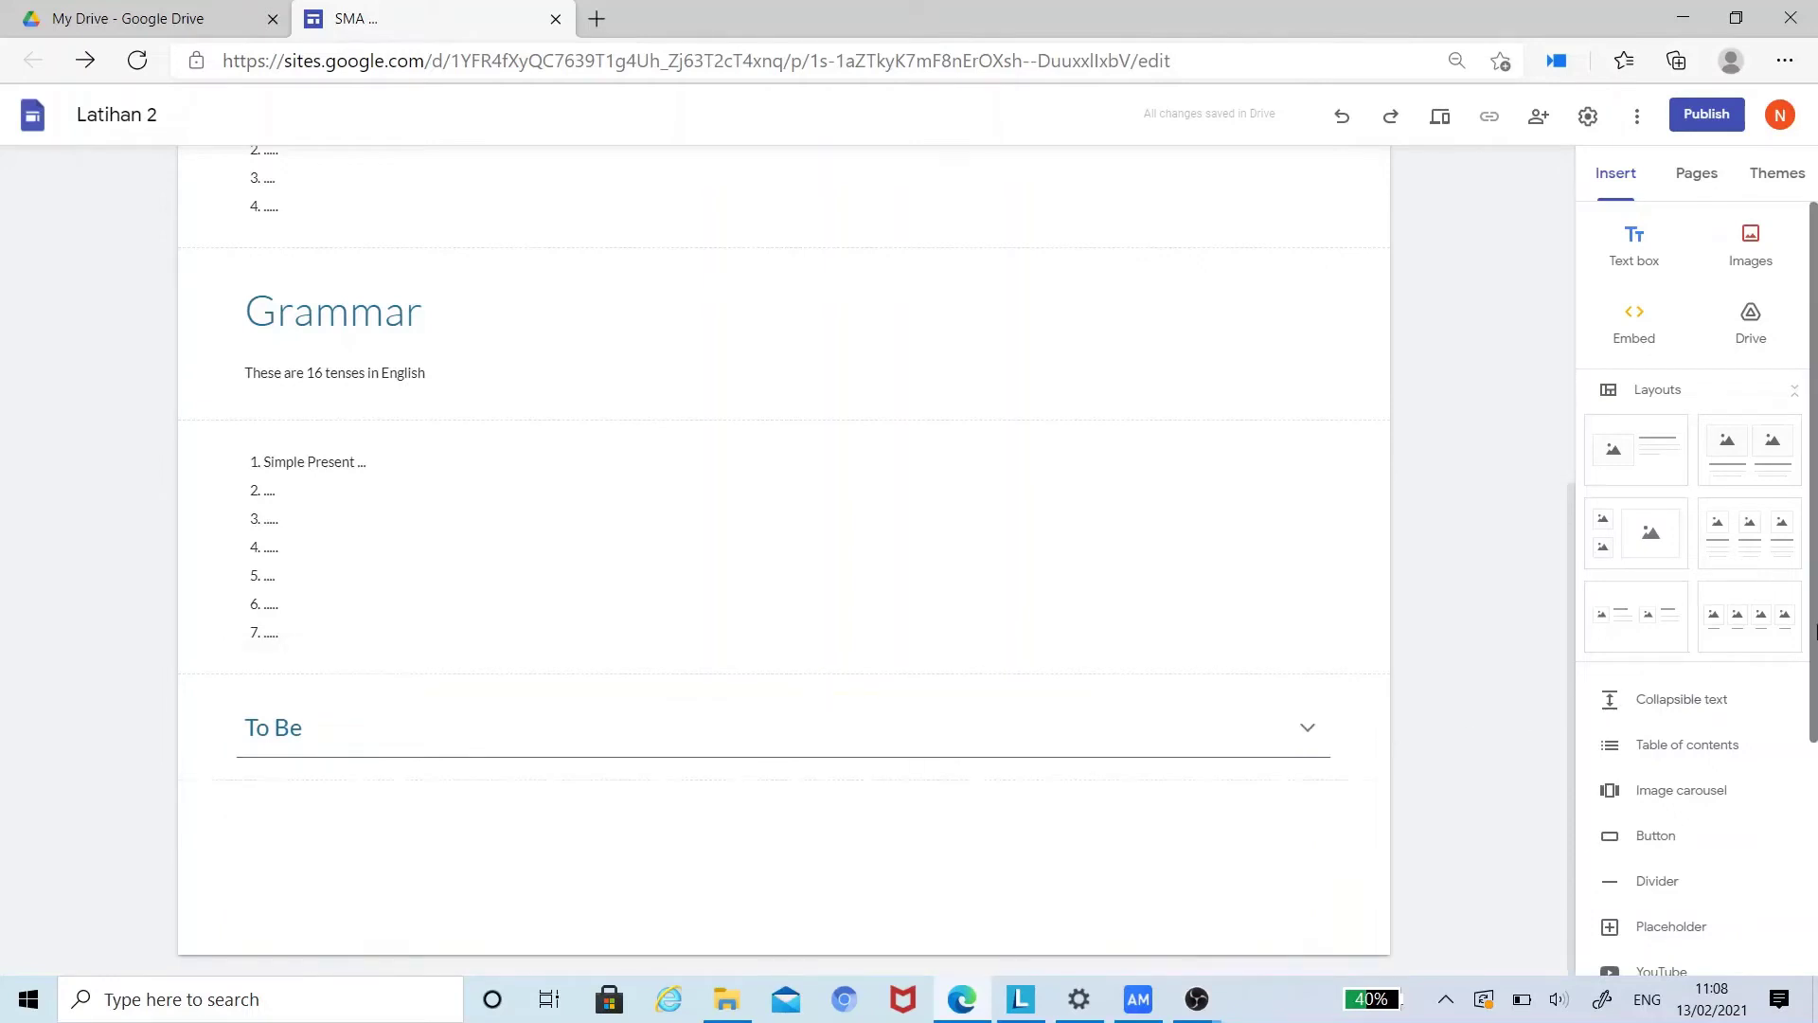
drag(1813, 630, 1813, 787)
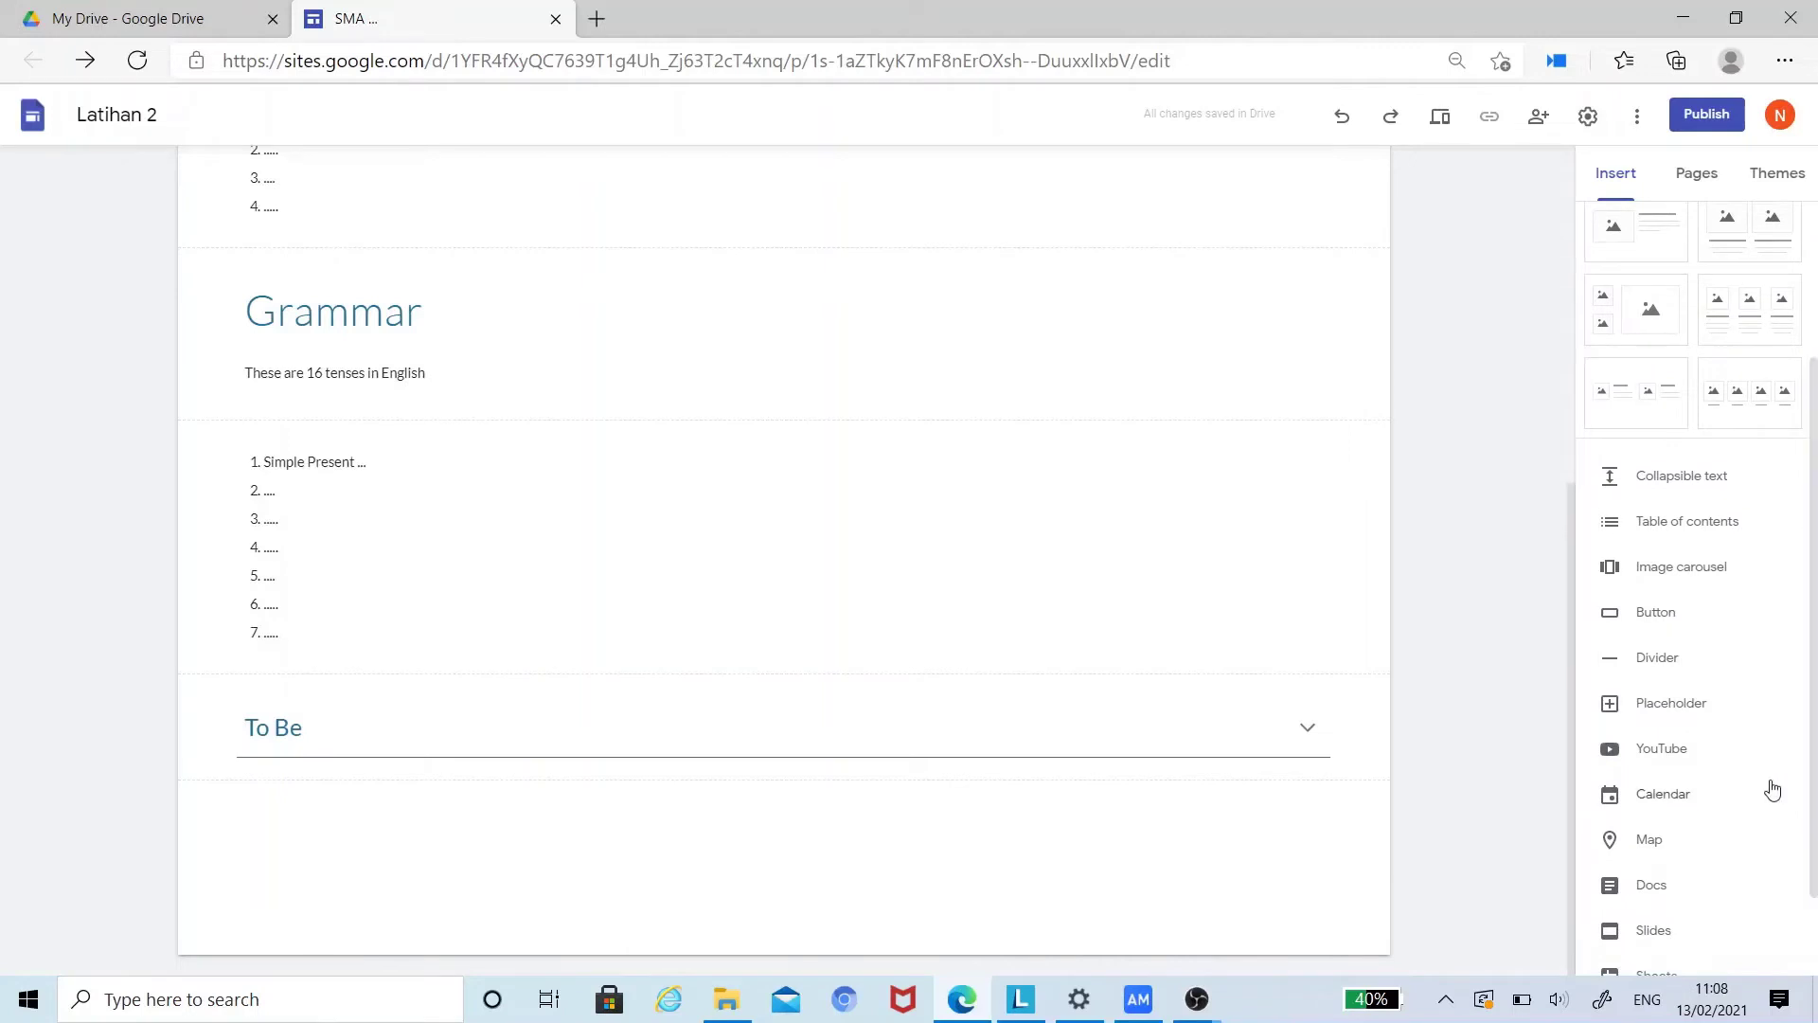
click(1664, 625)
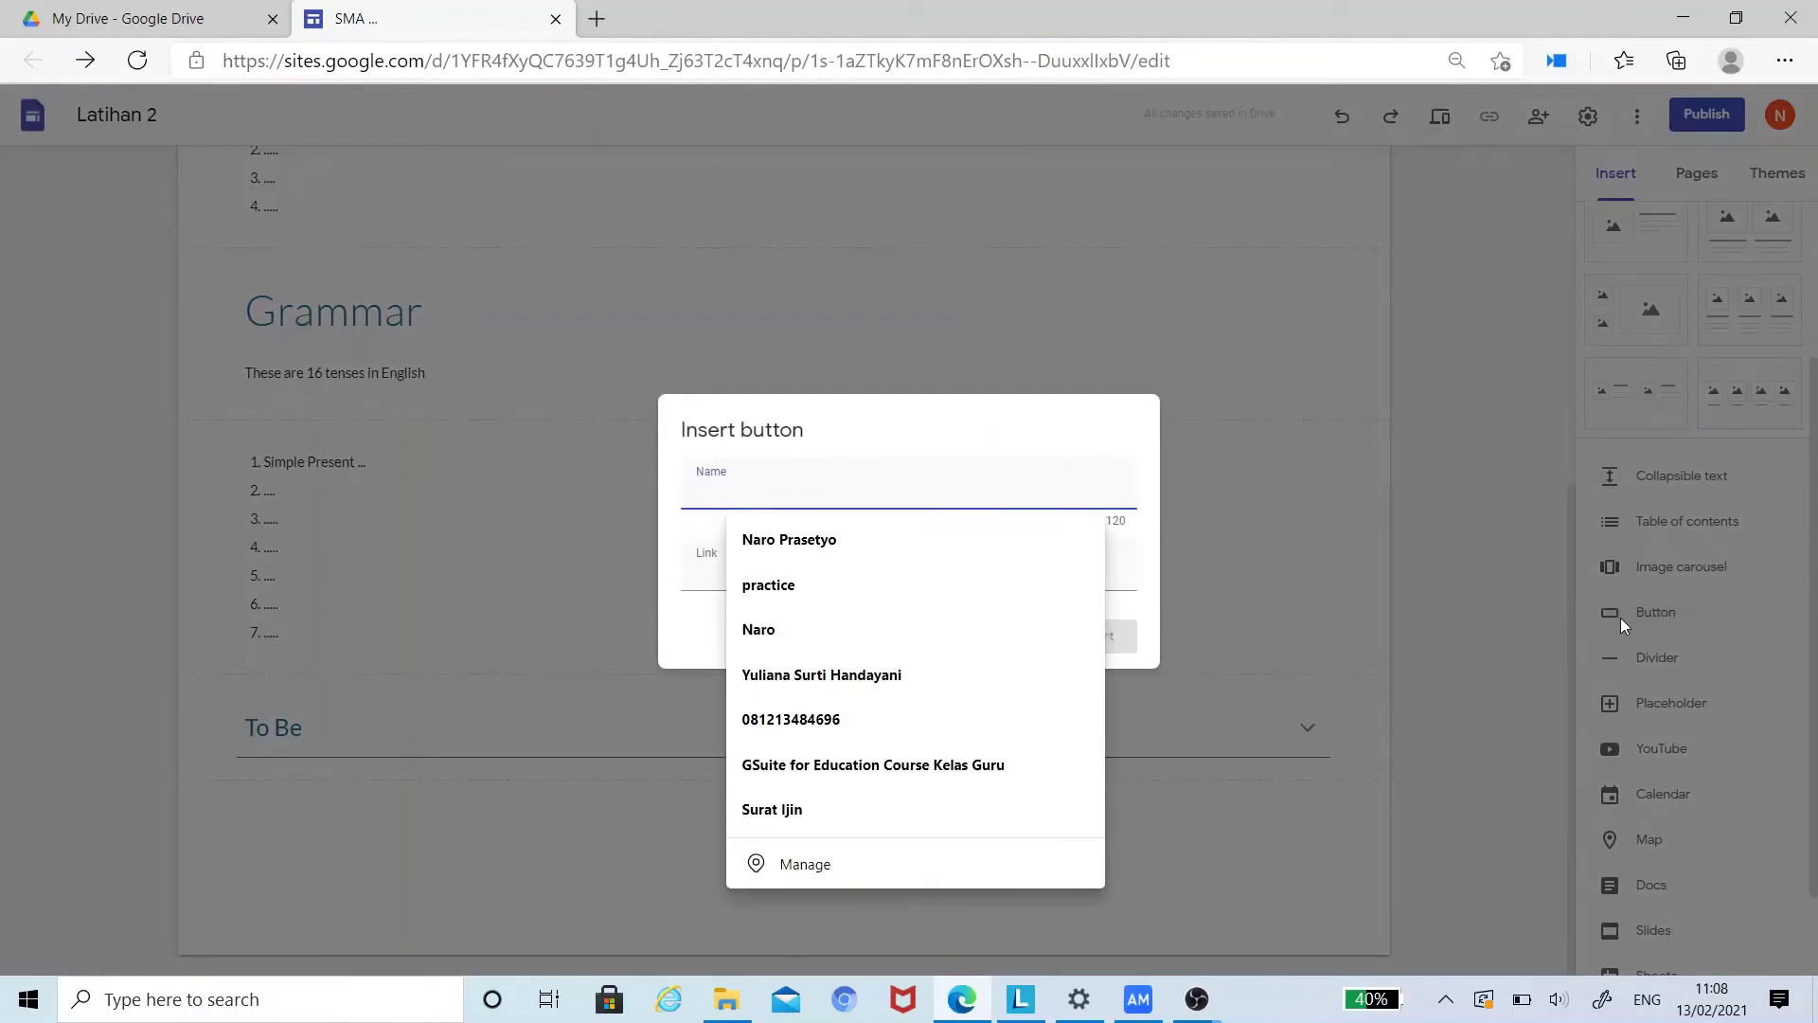
click(1480, 612)
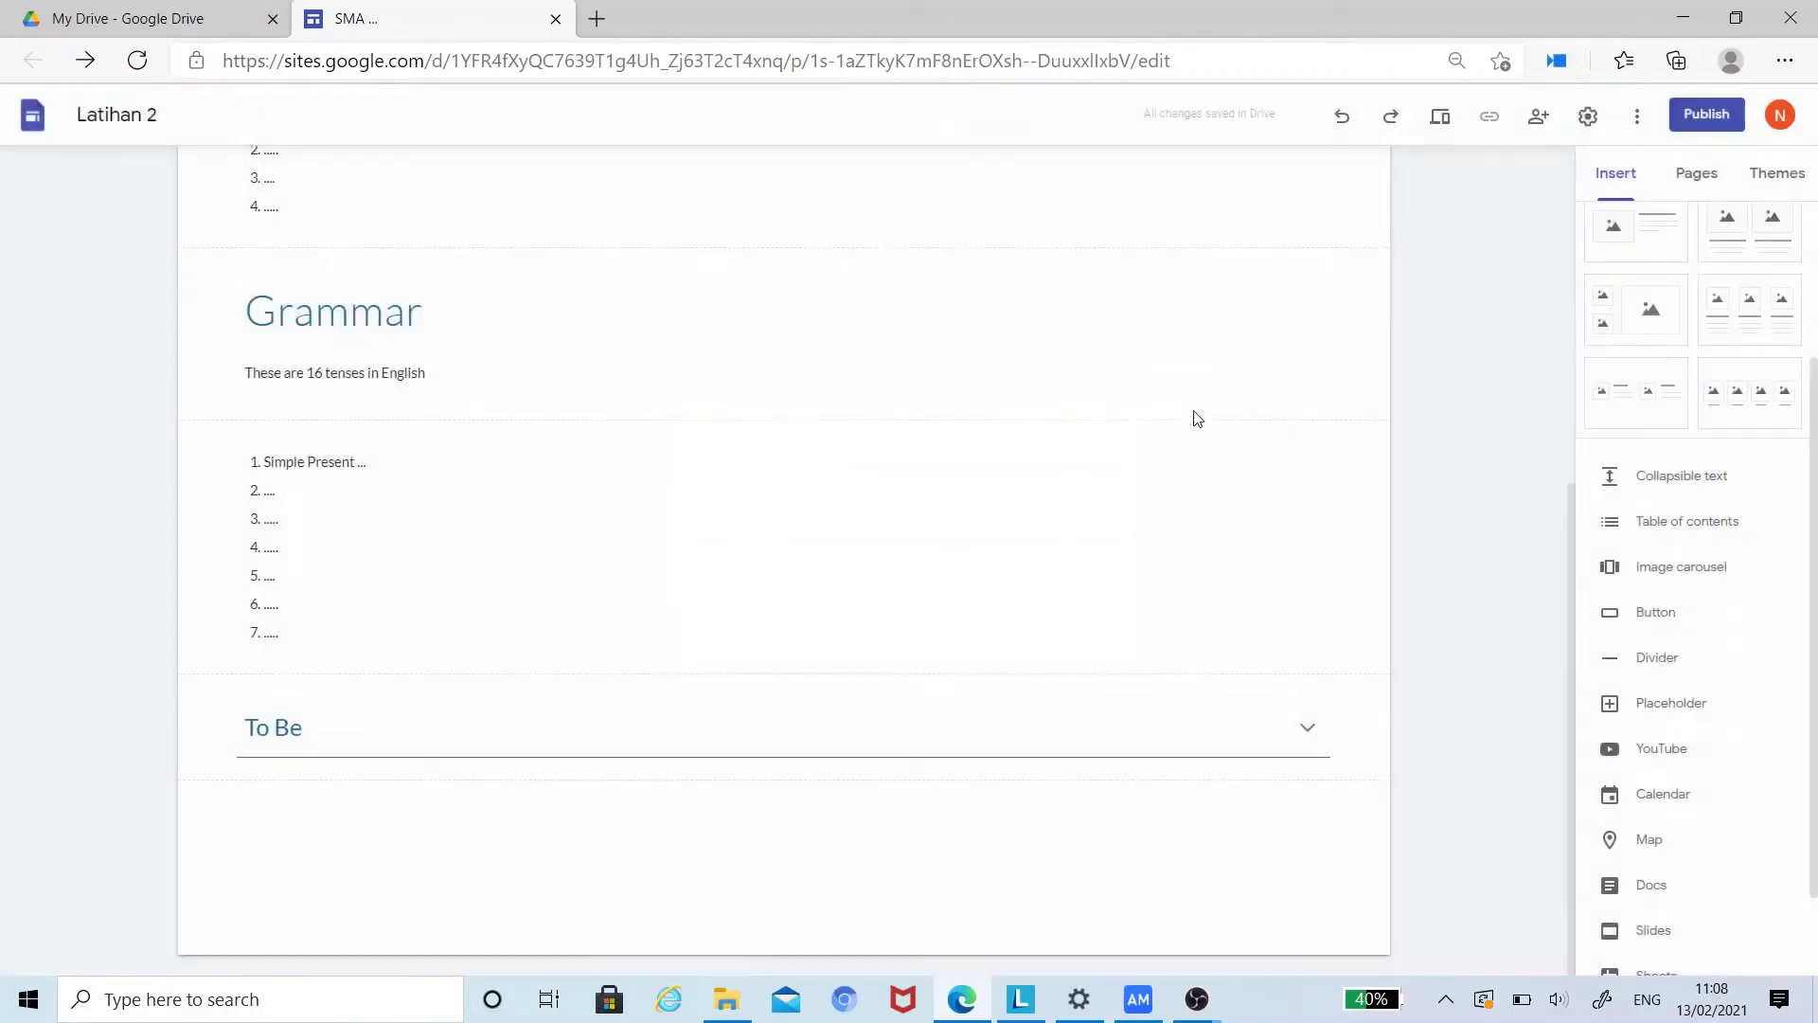
Step: Open google.com in a new browser tab, copy its web address and return to the site editor
click(598, 20)
text(g)
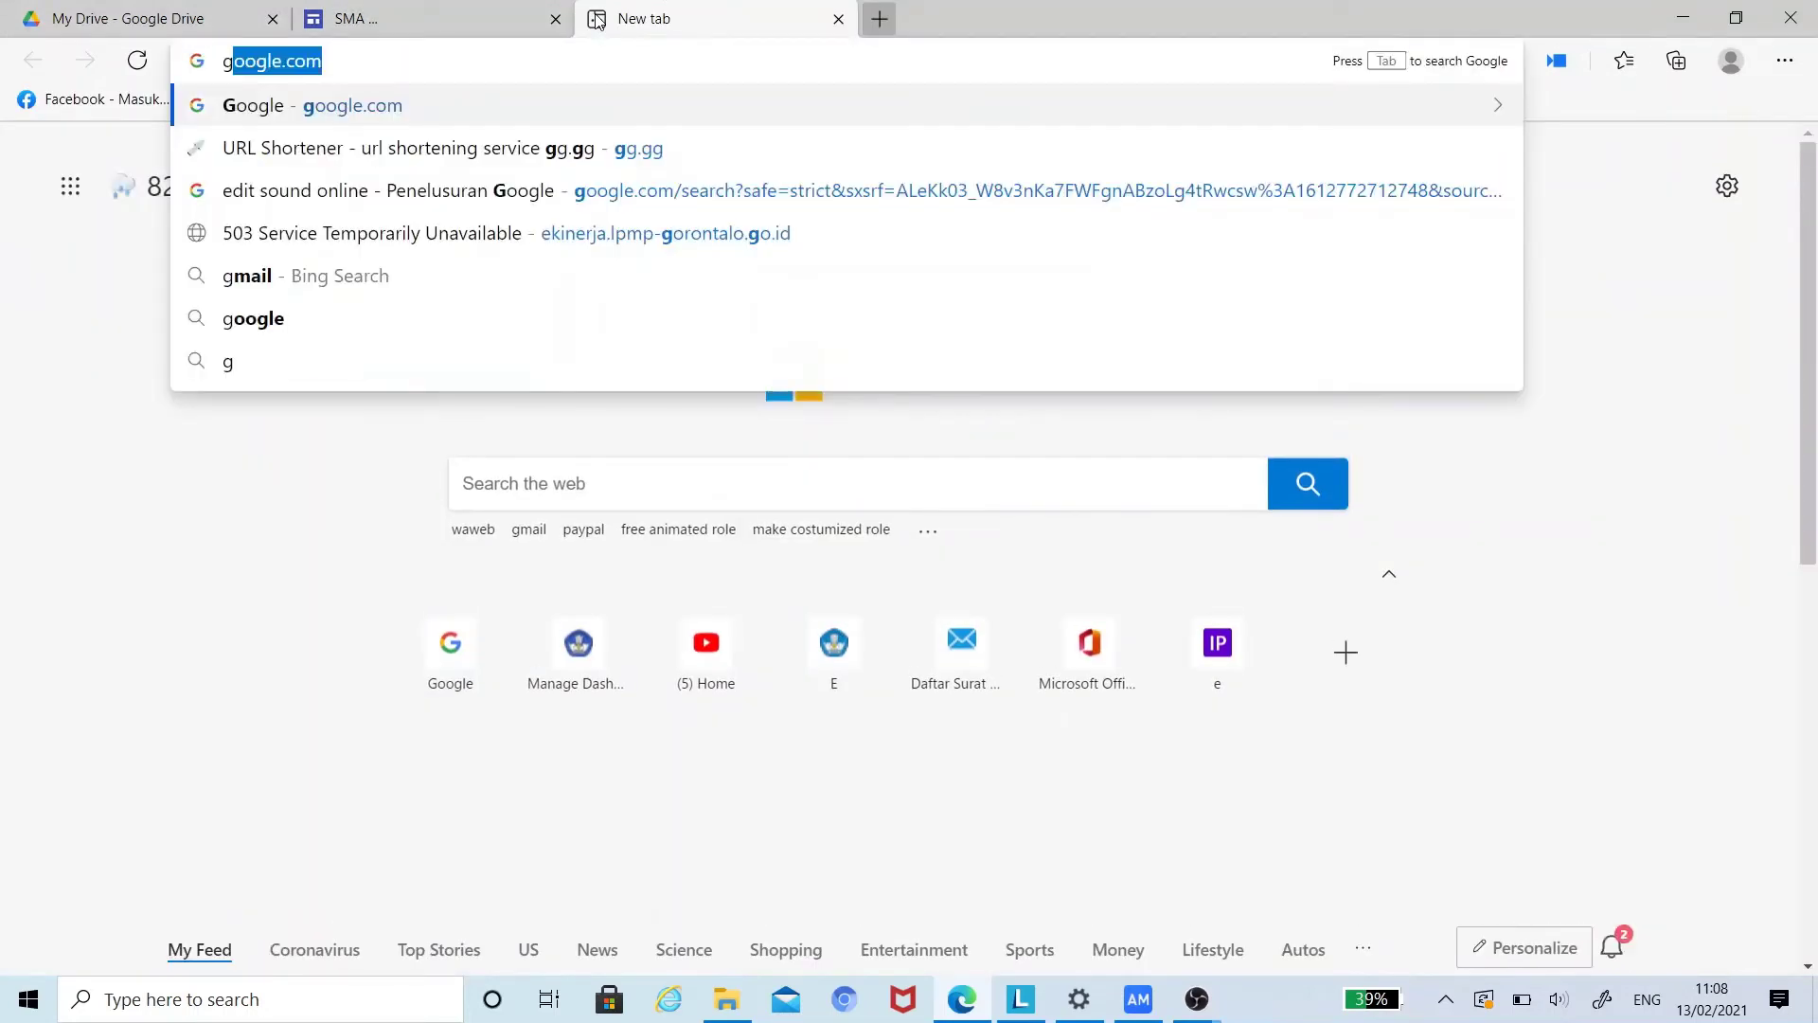
key(Return)
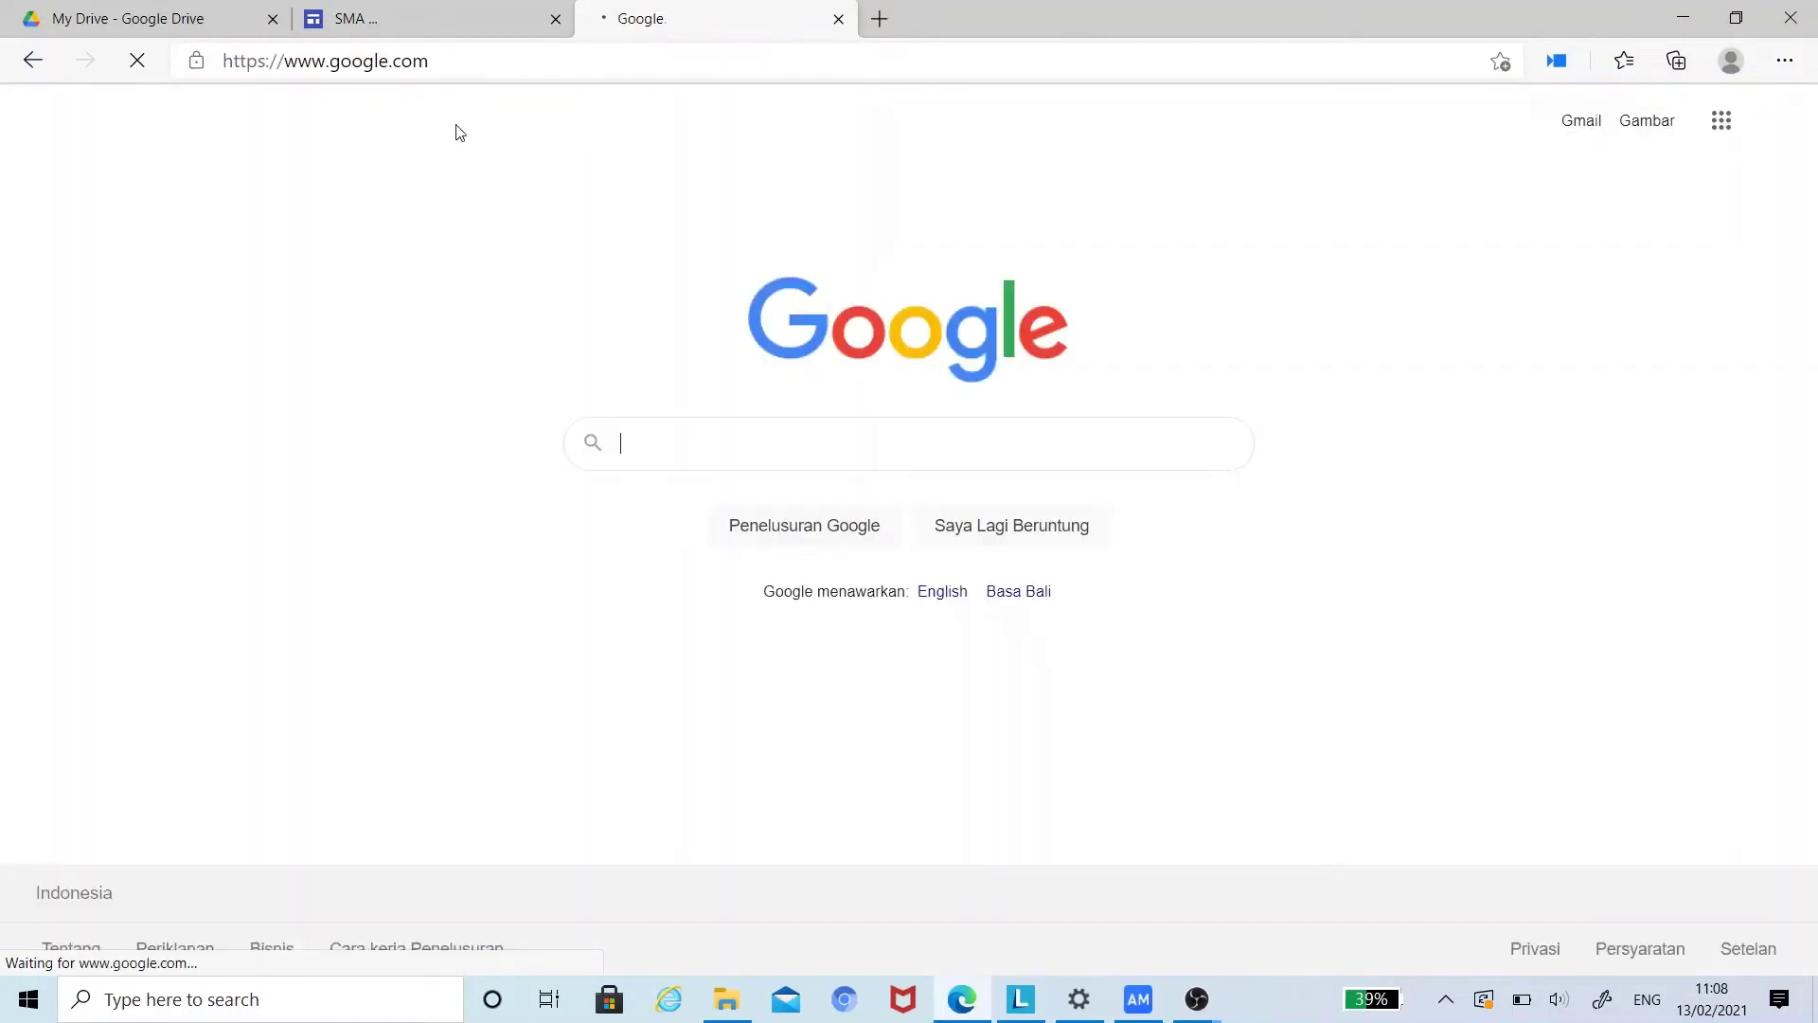
click(440, 60)
key(ctrl+c)
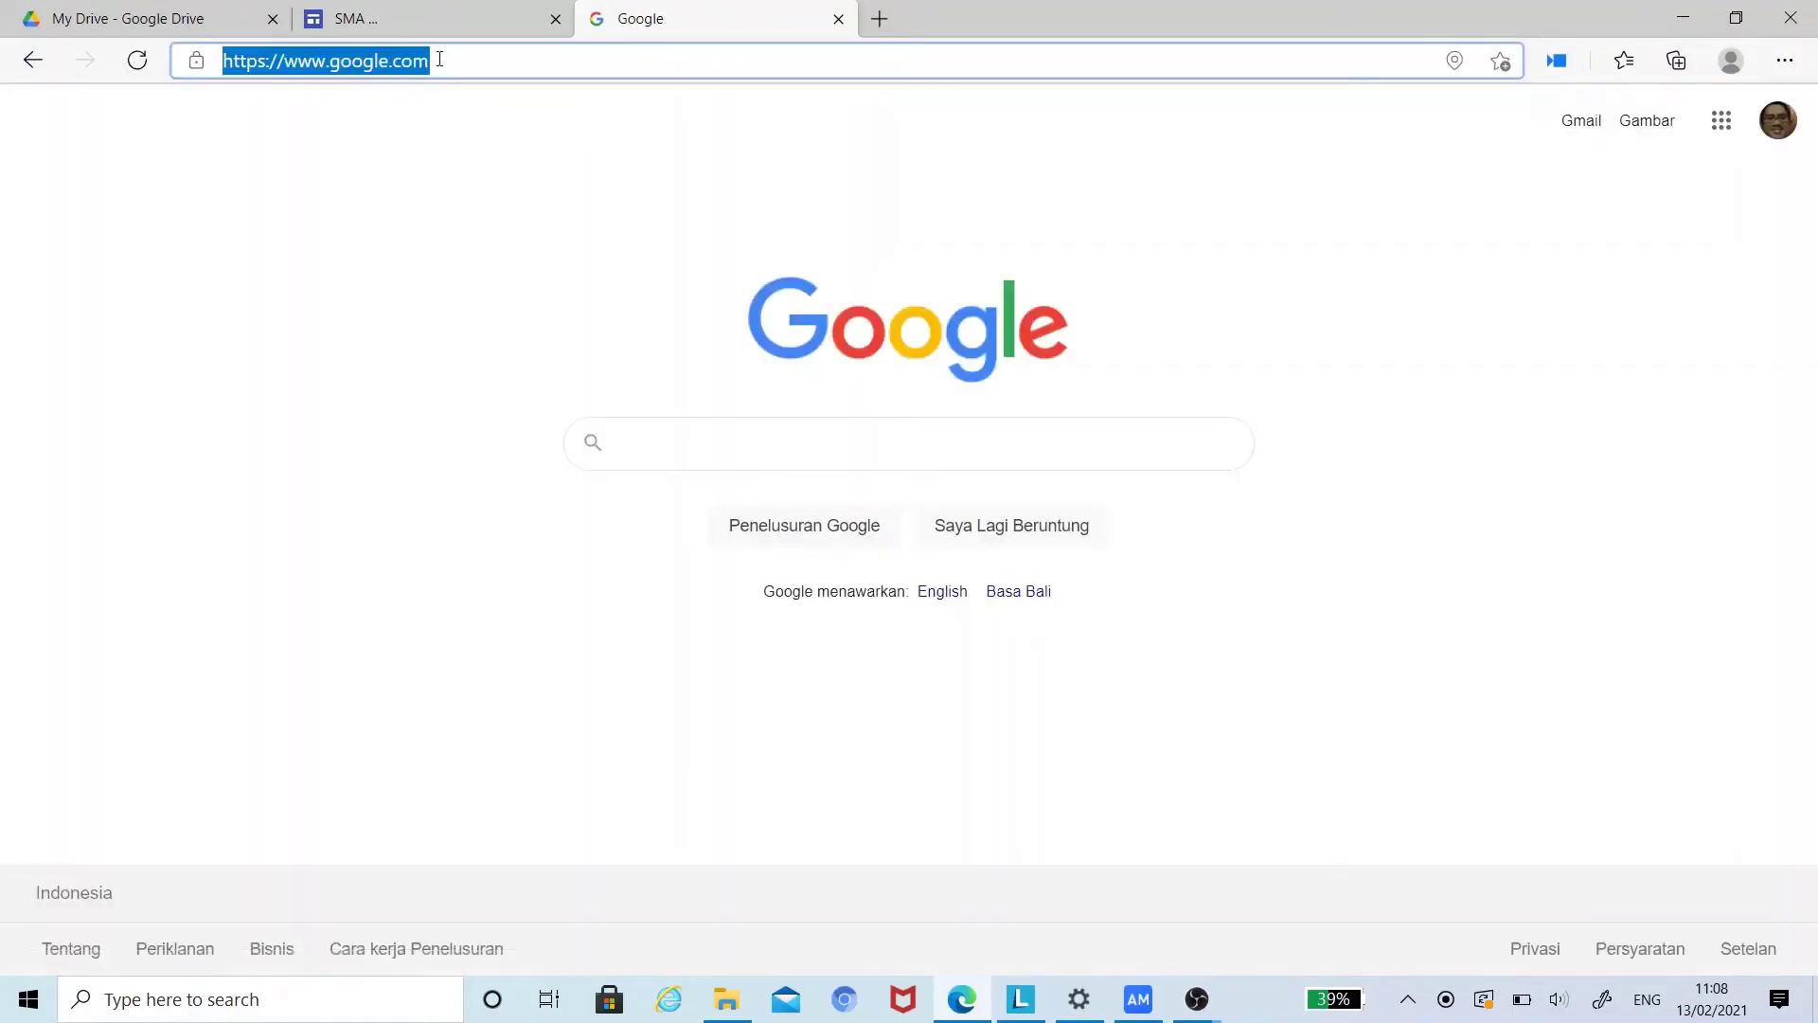
click(377, 18)
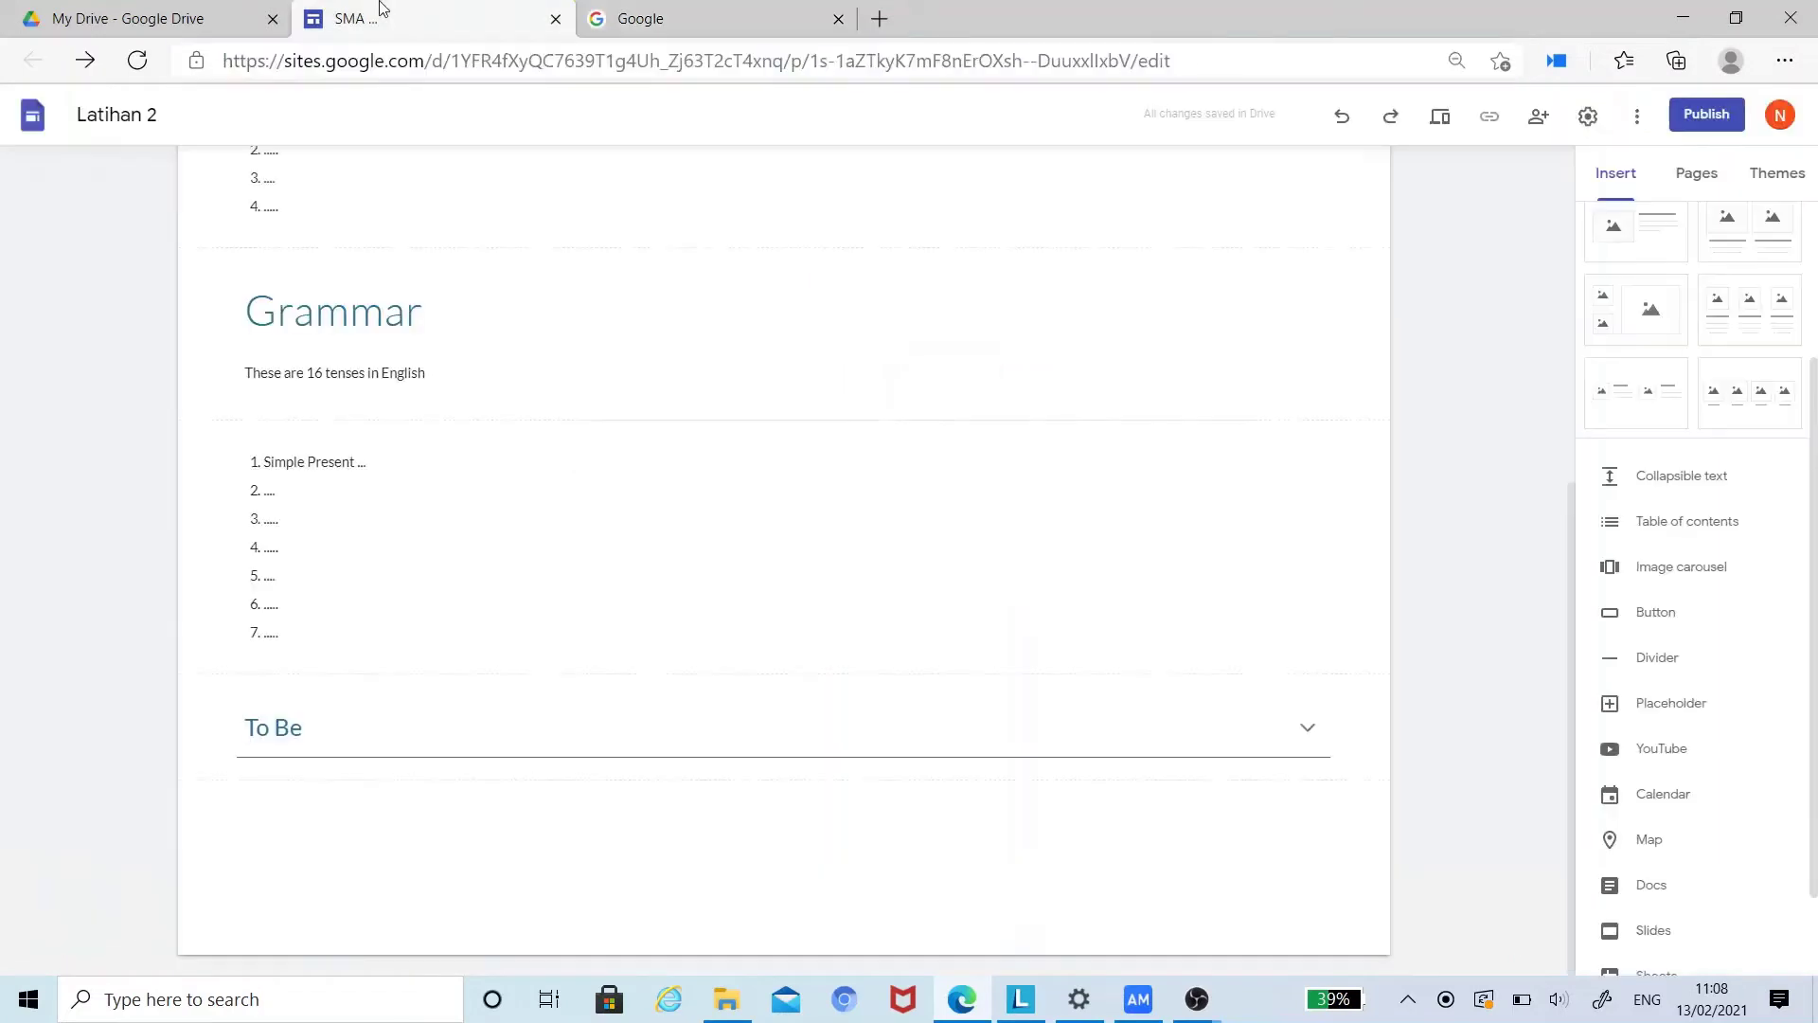
click(1655, 616)
click(739, 507)
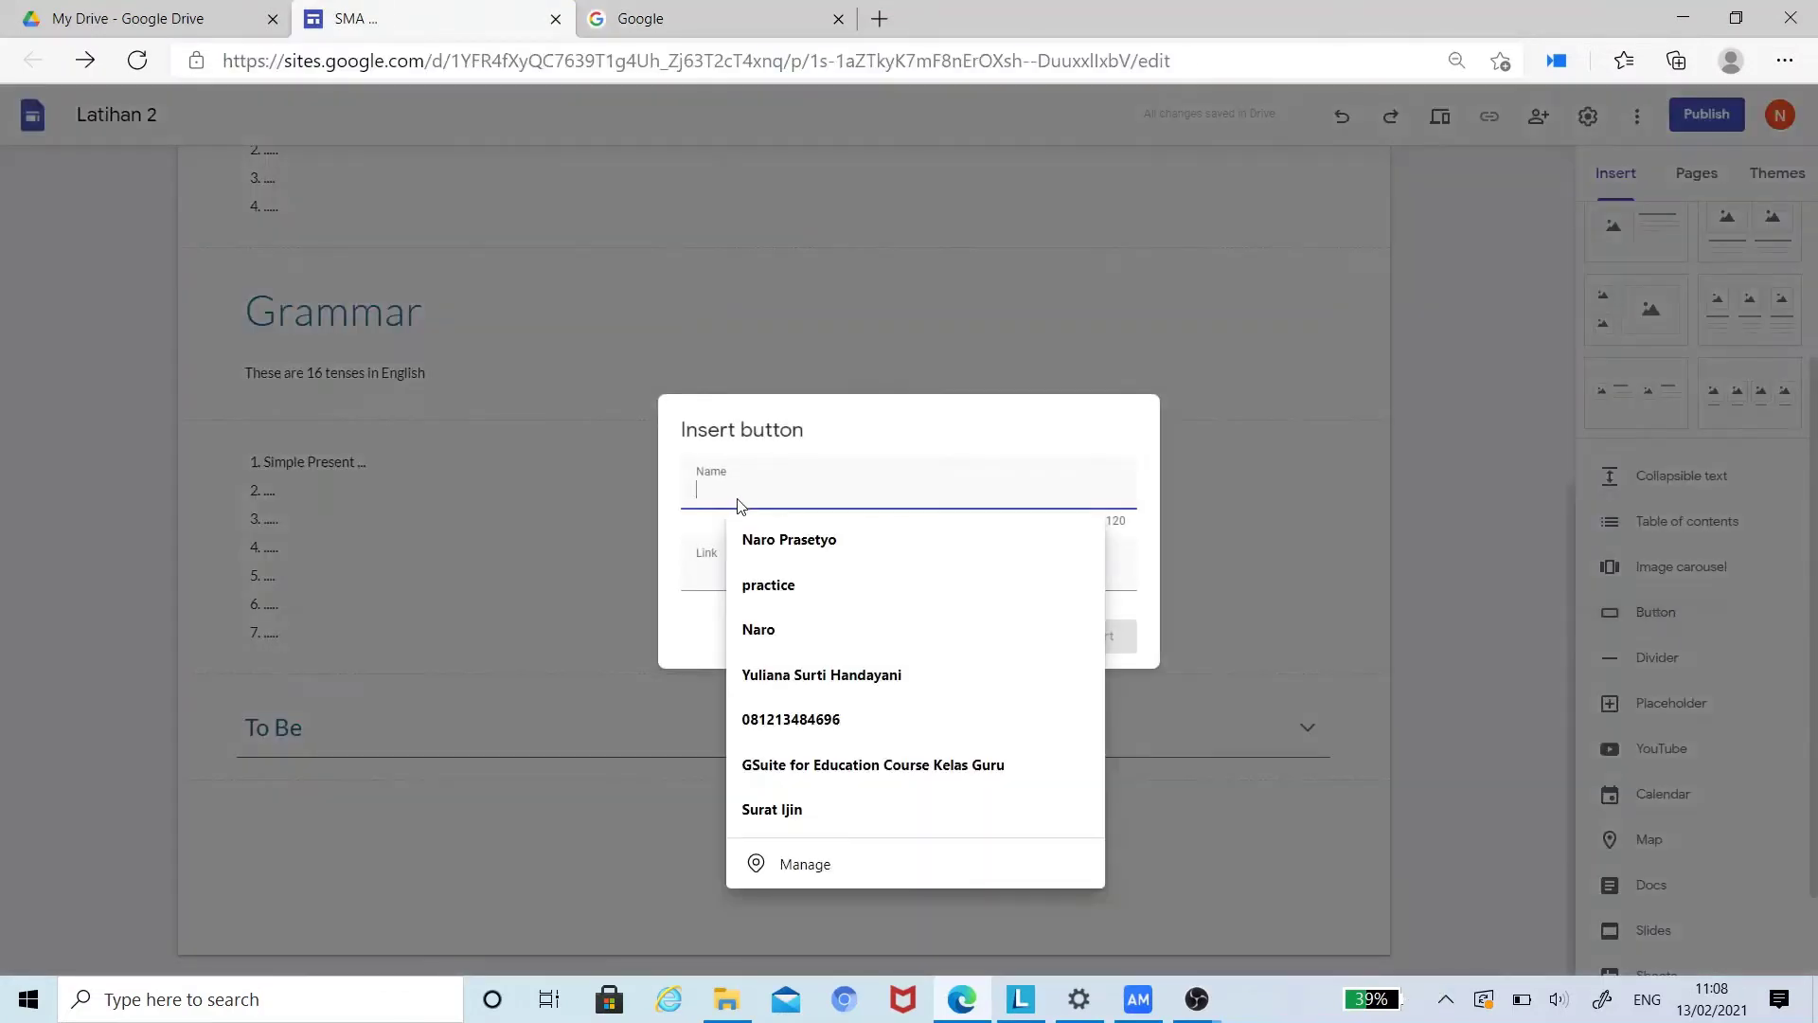
text(Google)
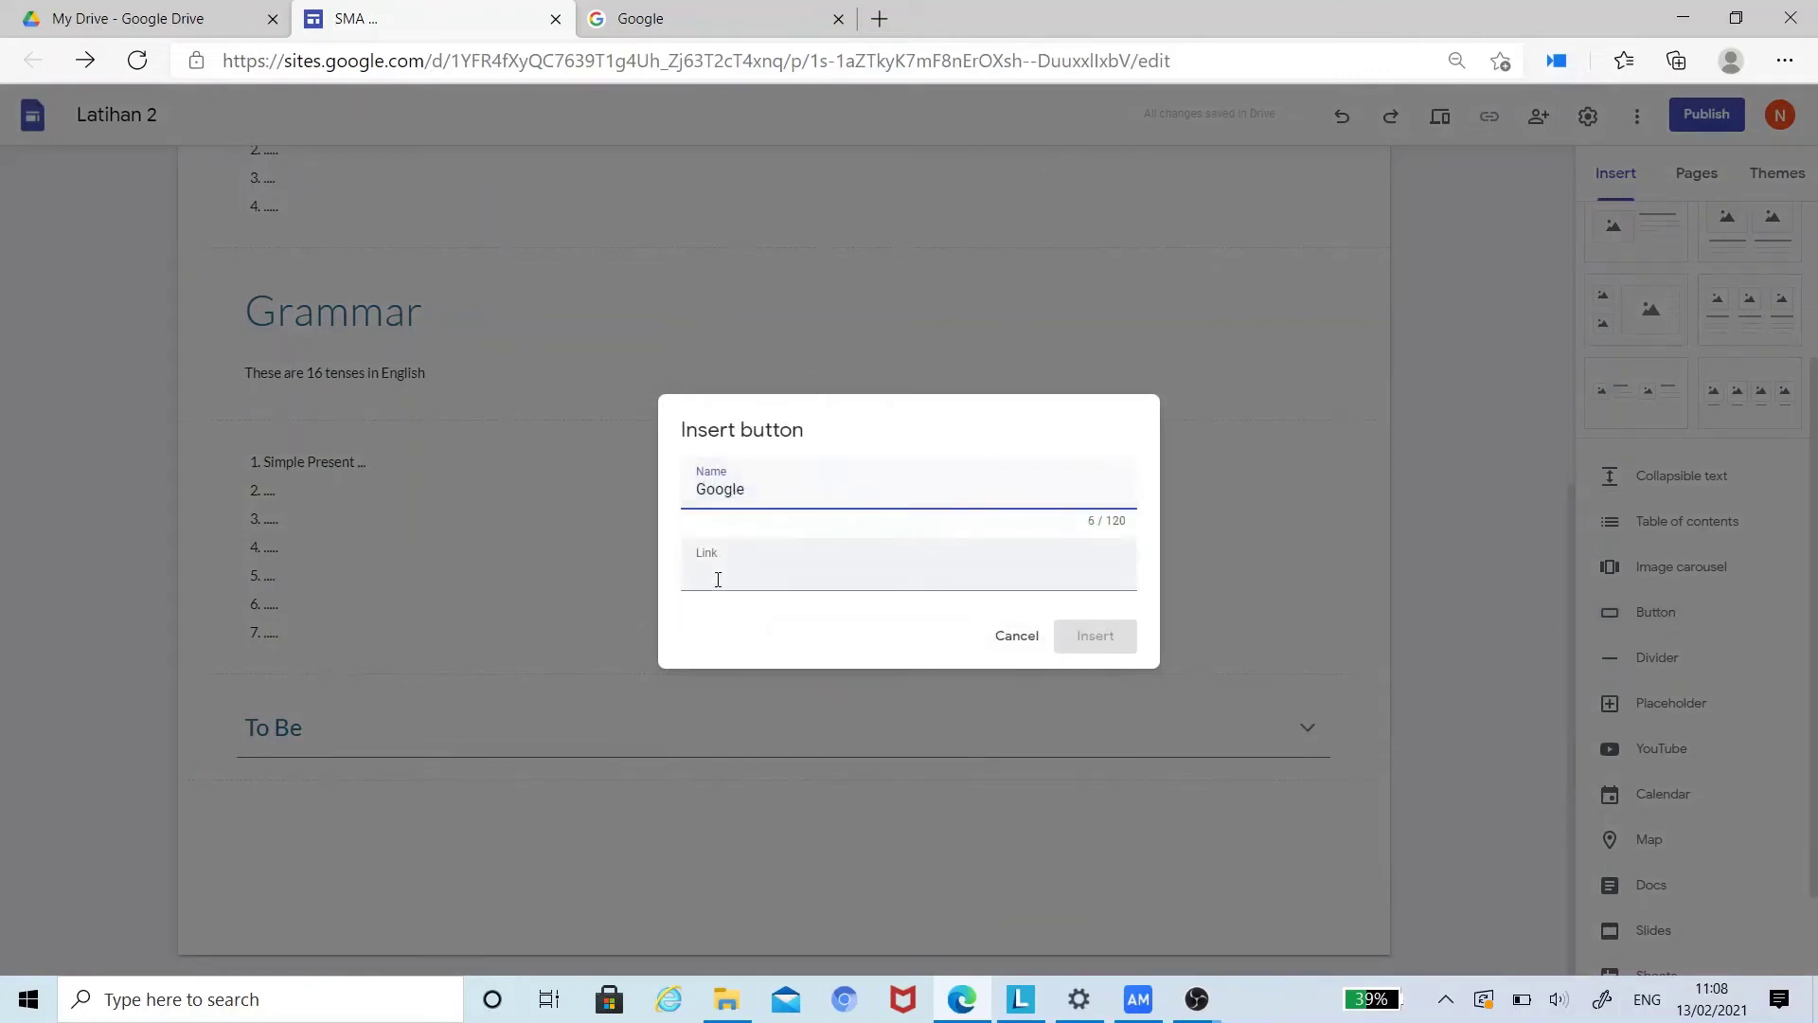
click(718, 577)
key(ctrl+v)
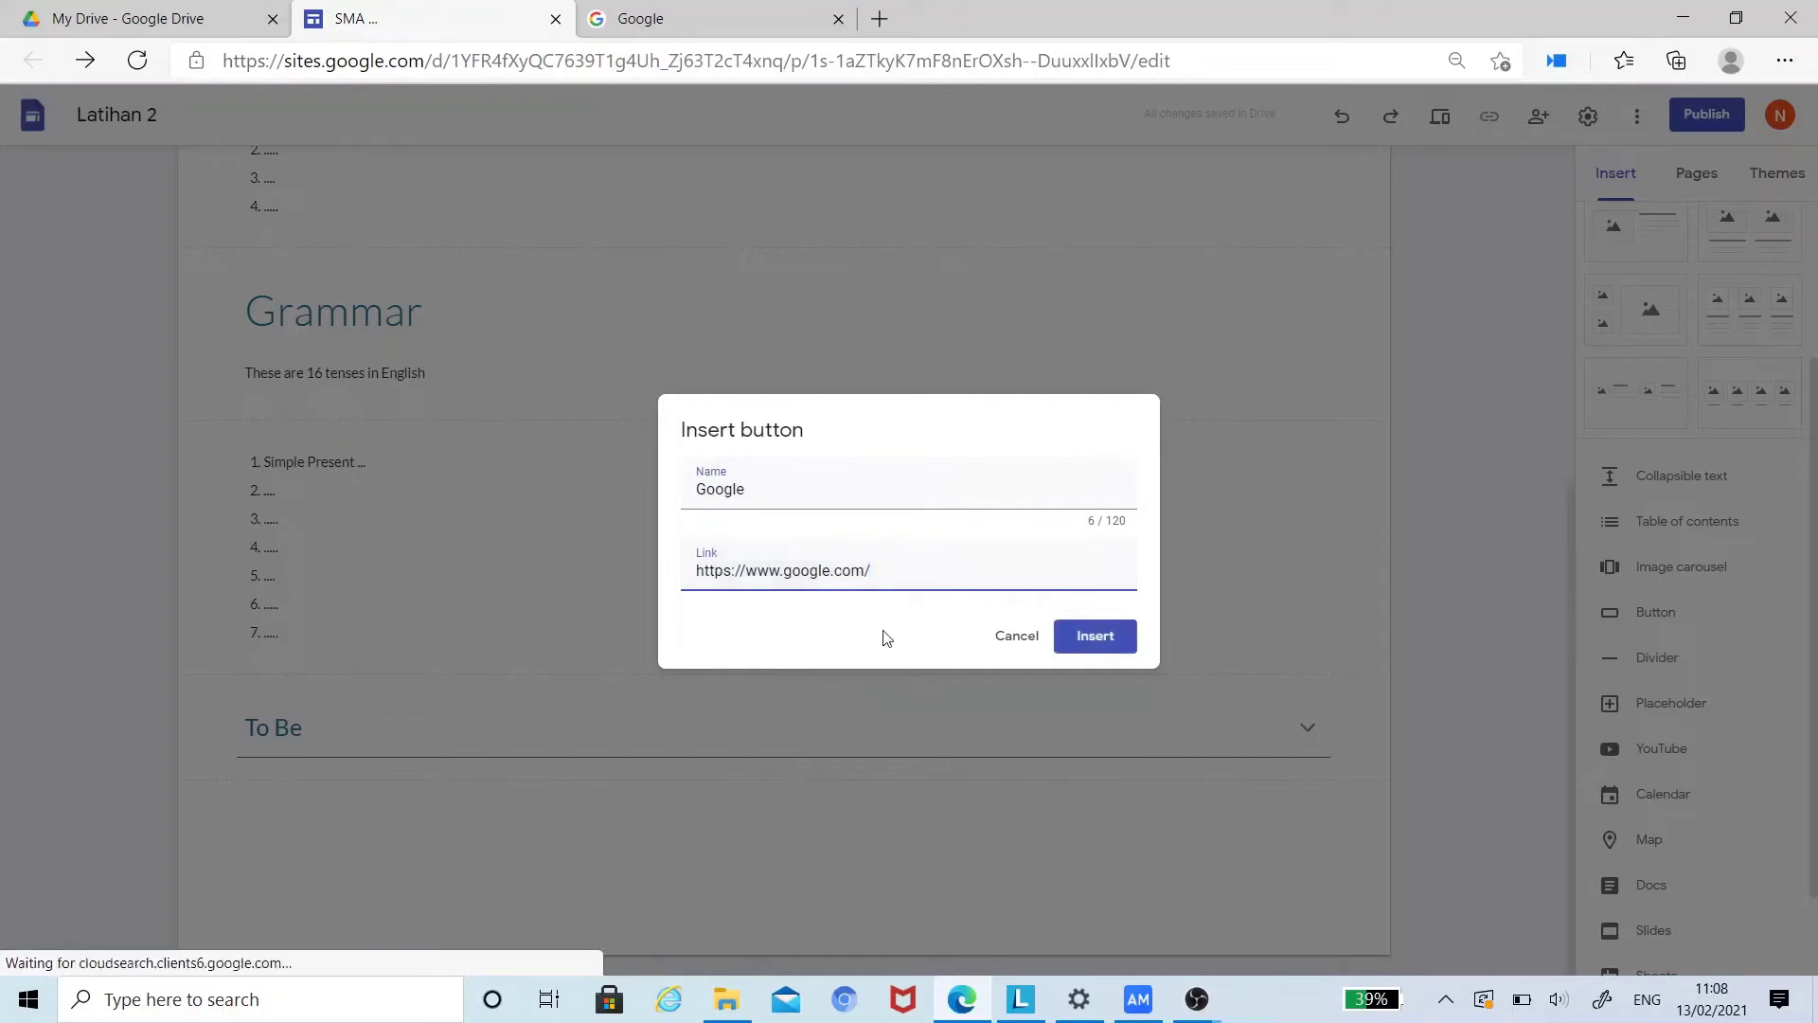
click(1080, 641)
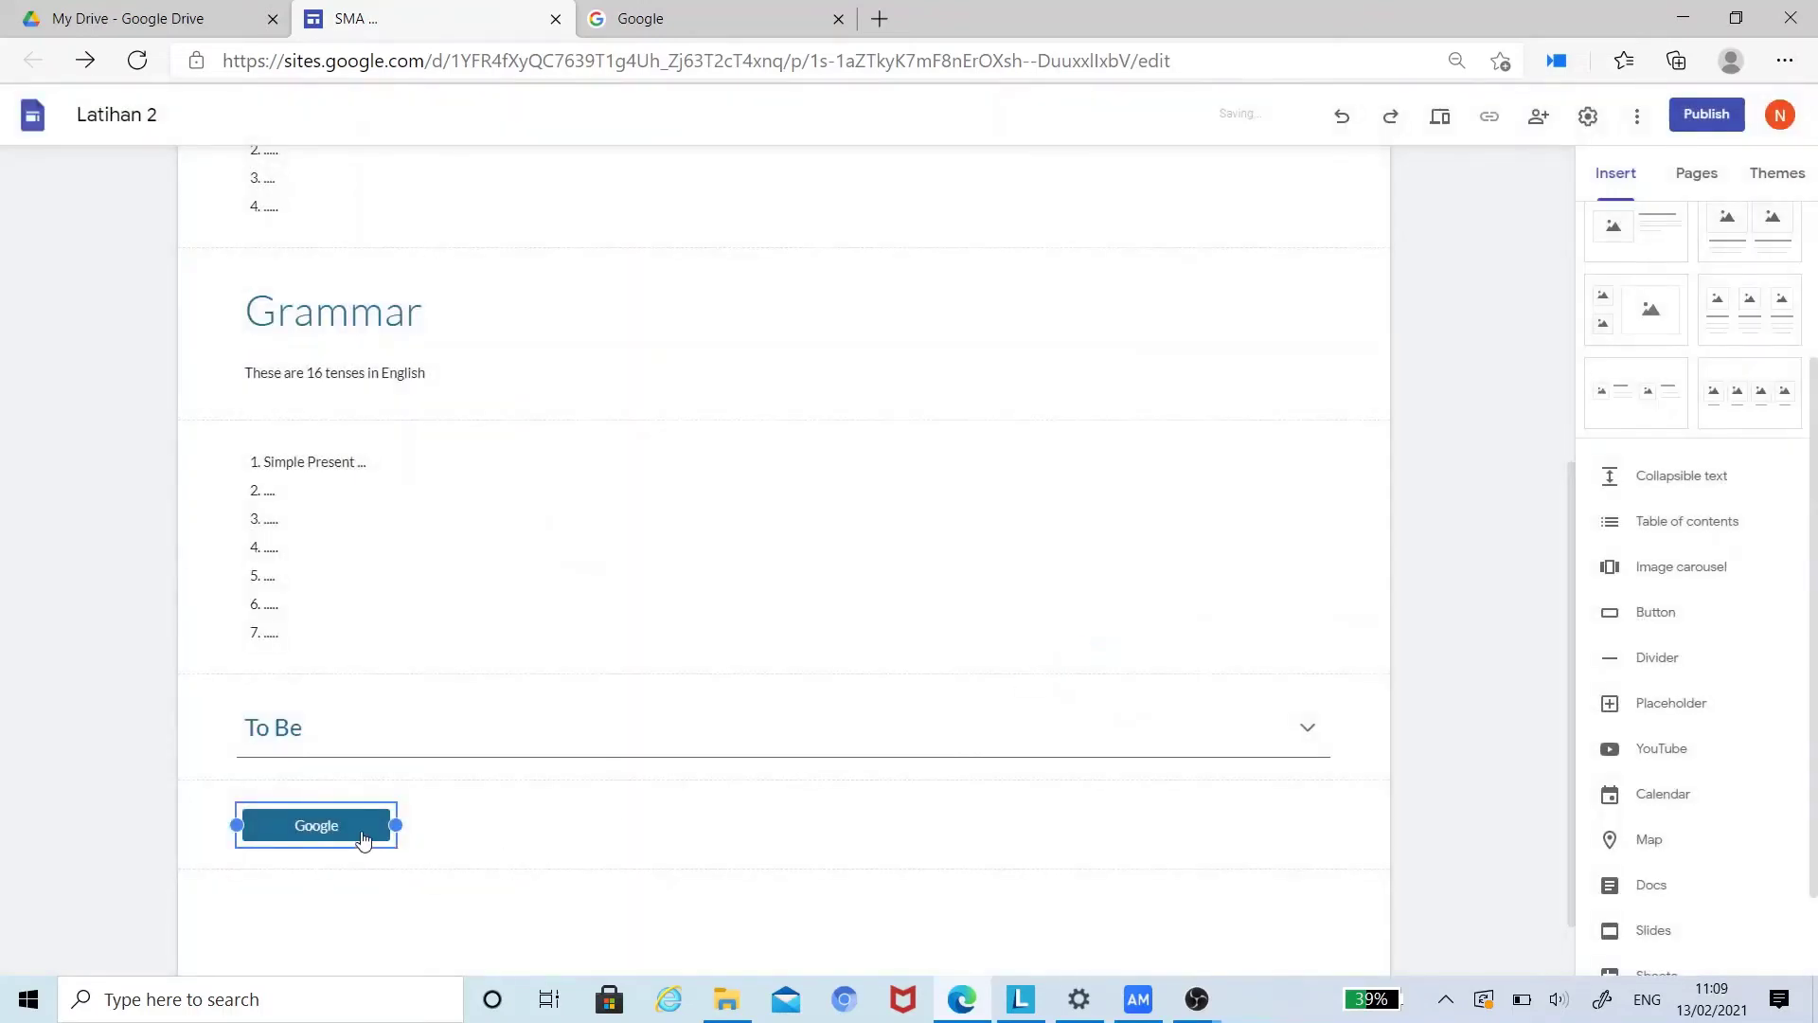
Step: Start inserting another link button below the Google button and open a new browser tab
scroll(359, 833, down, 1)
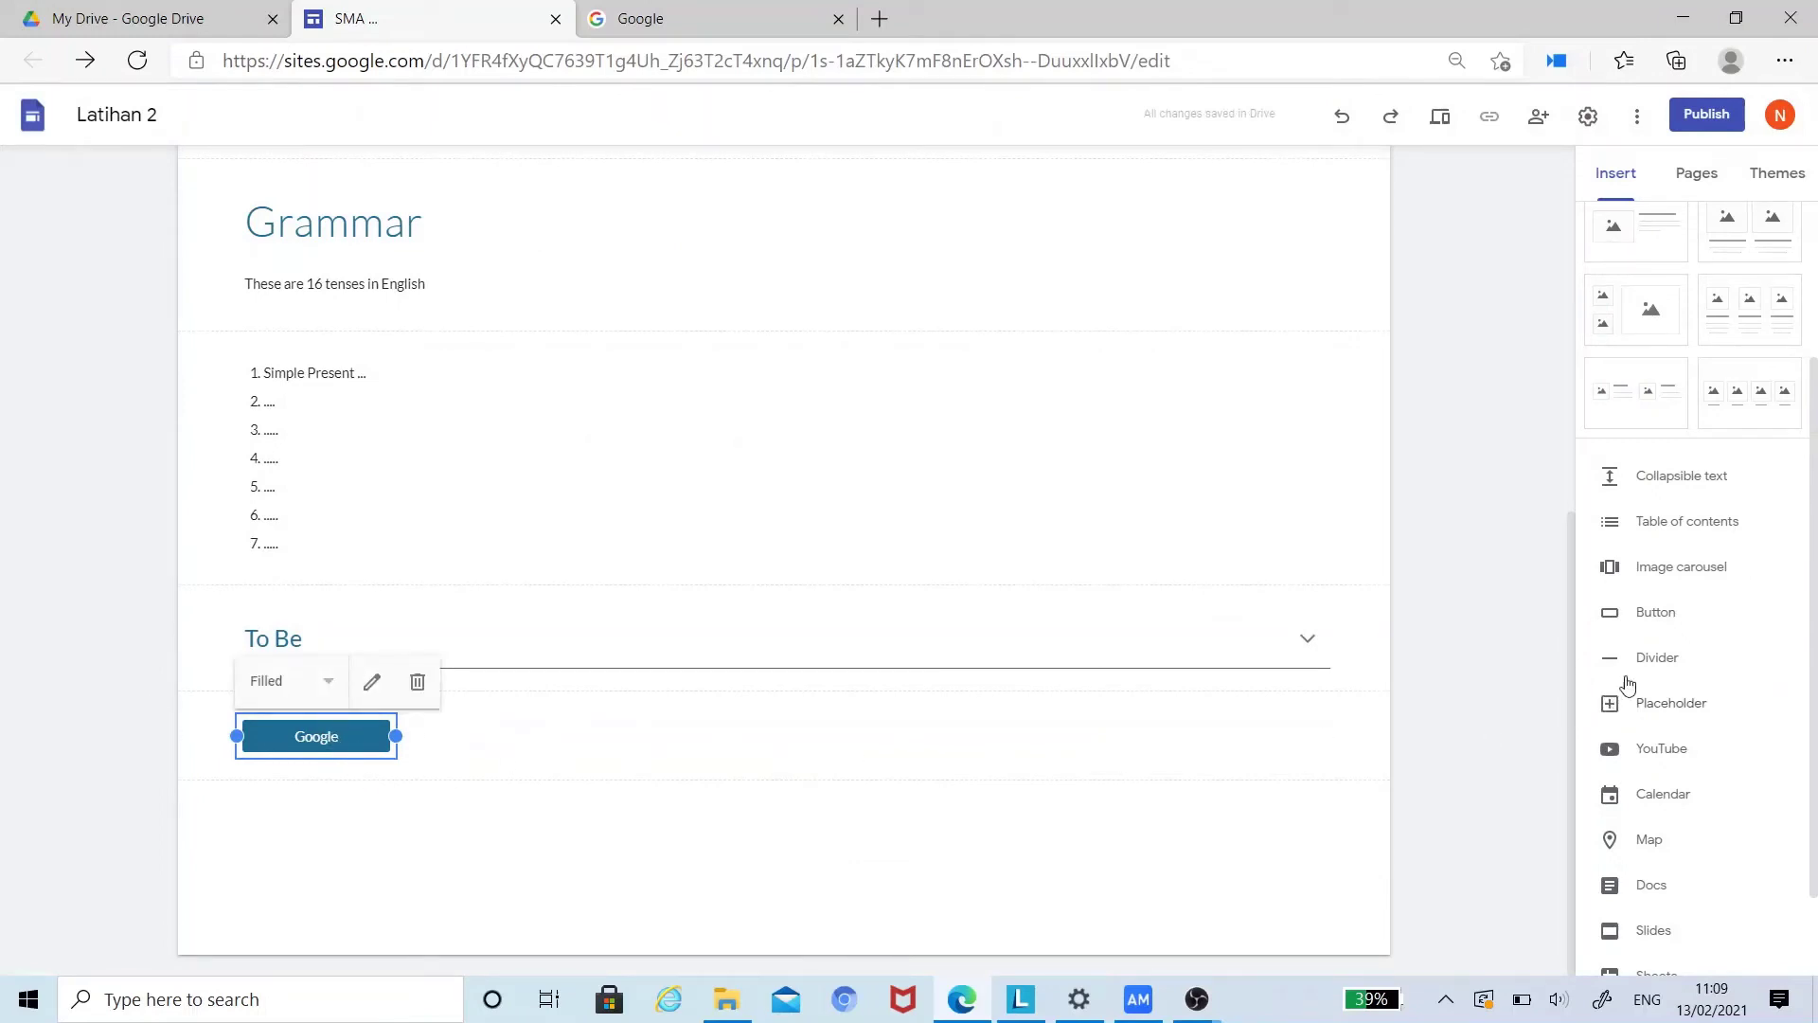
click(1656, 615)
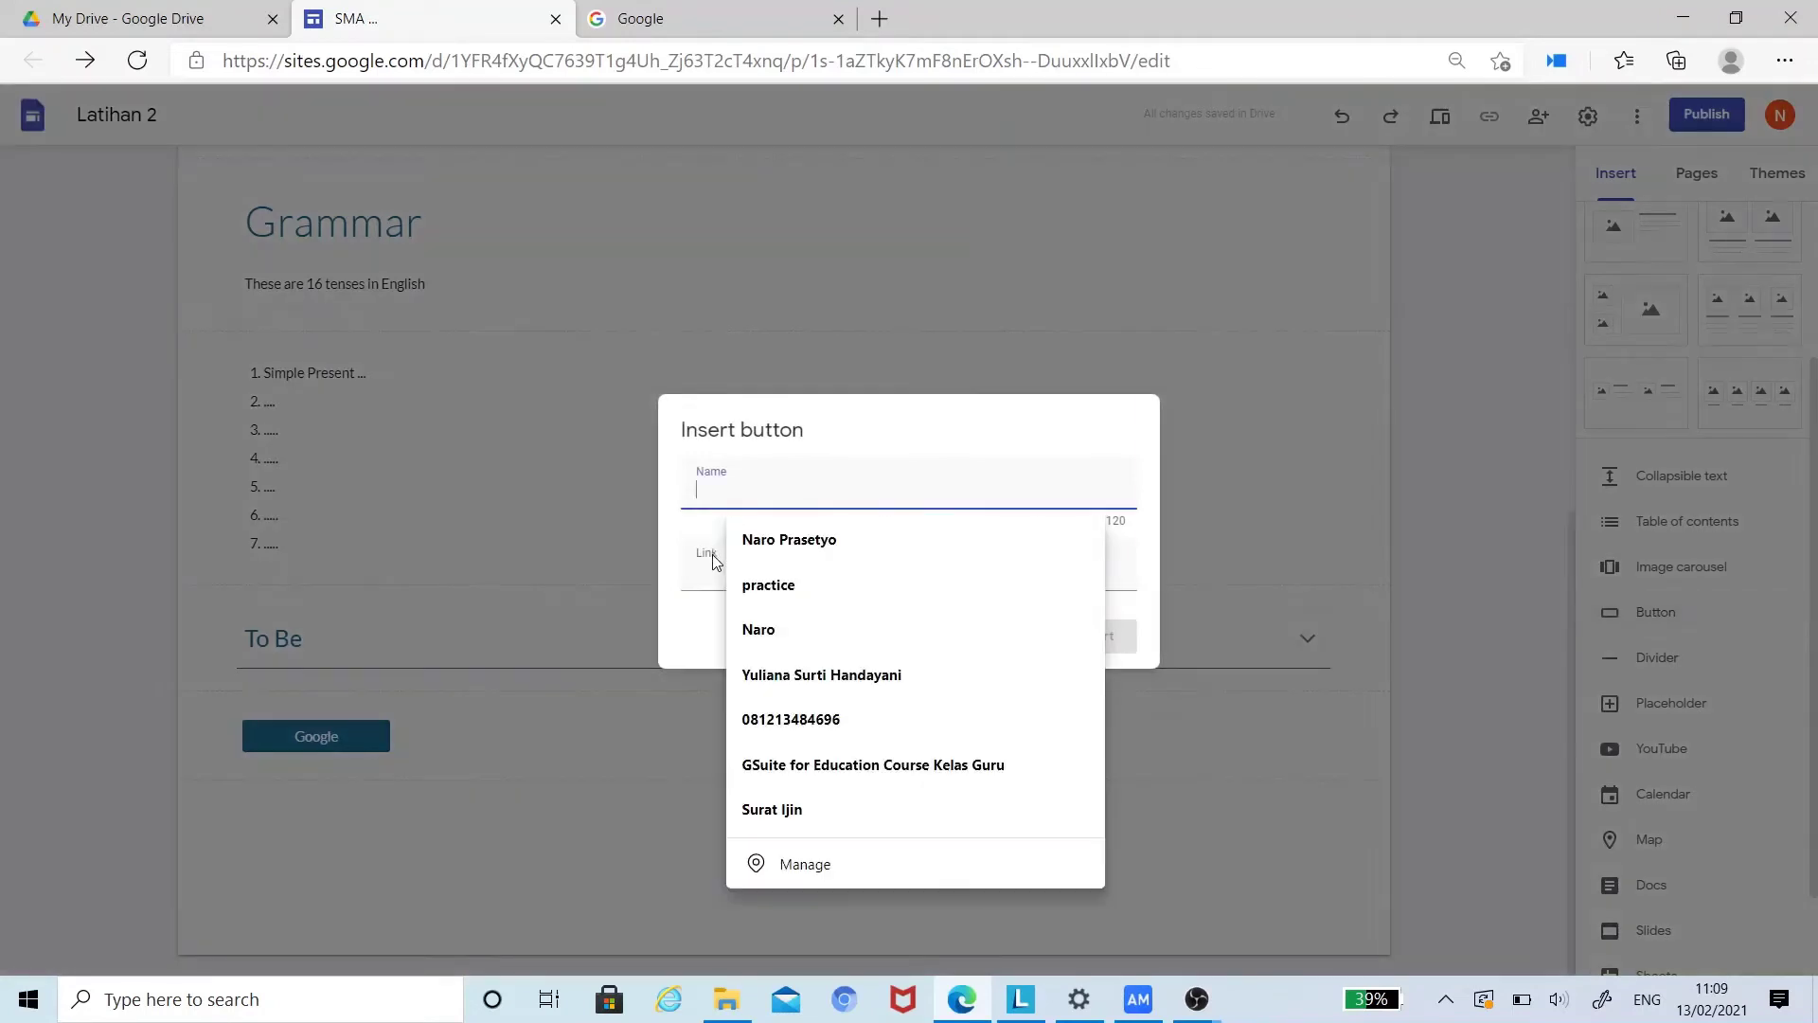
click(713, 564)
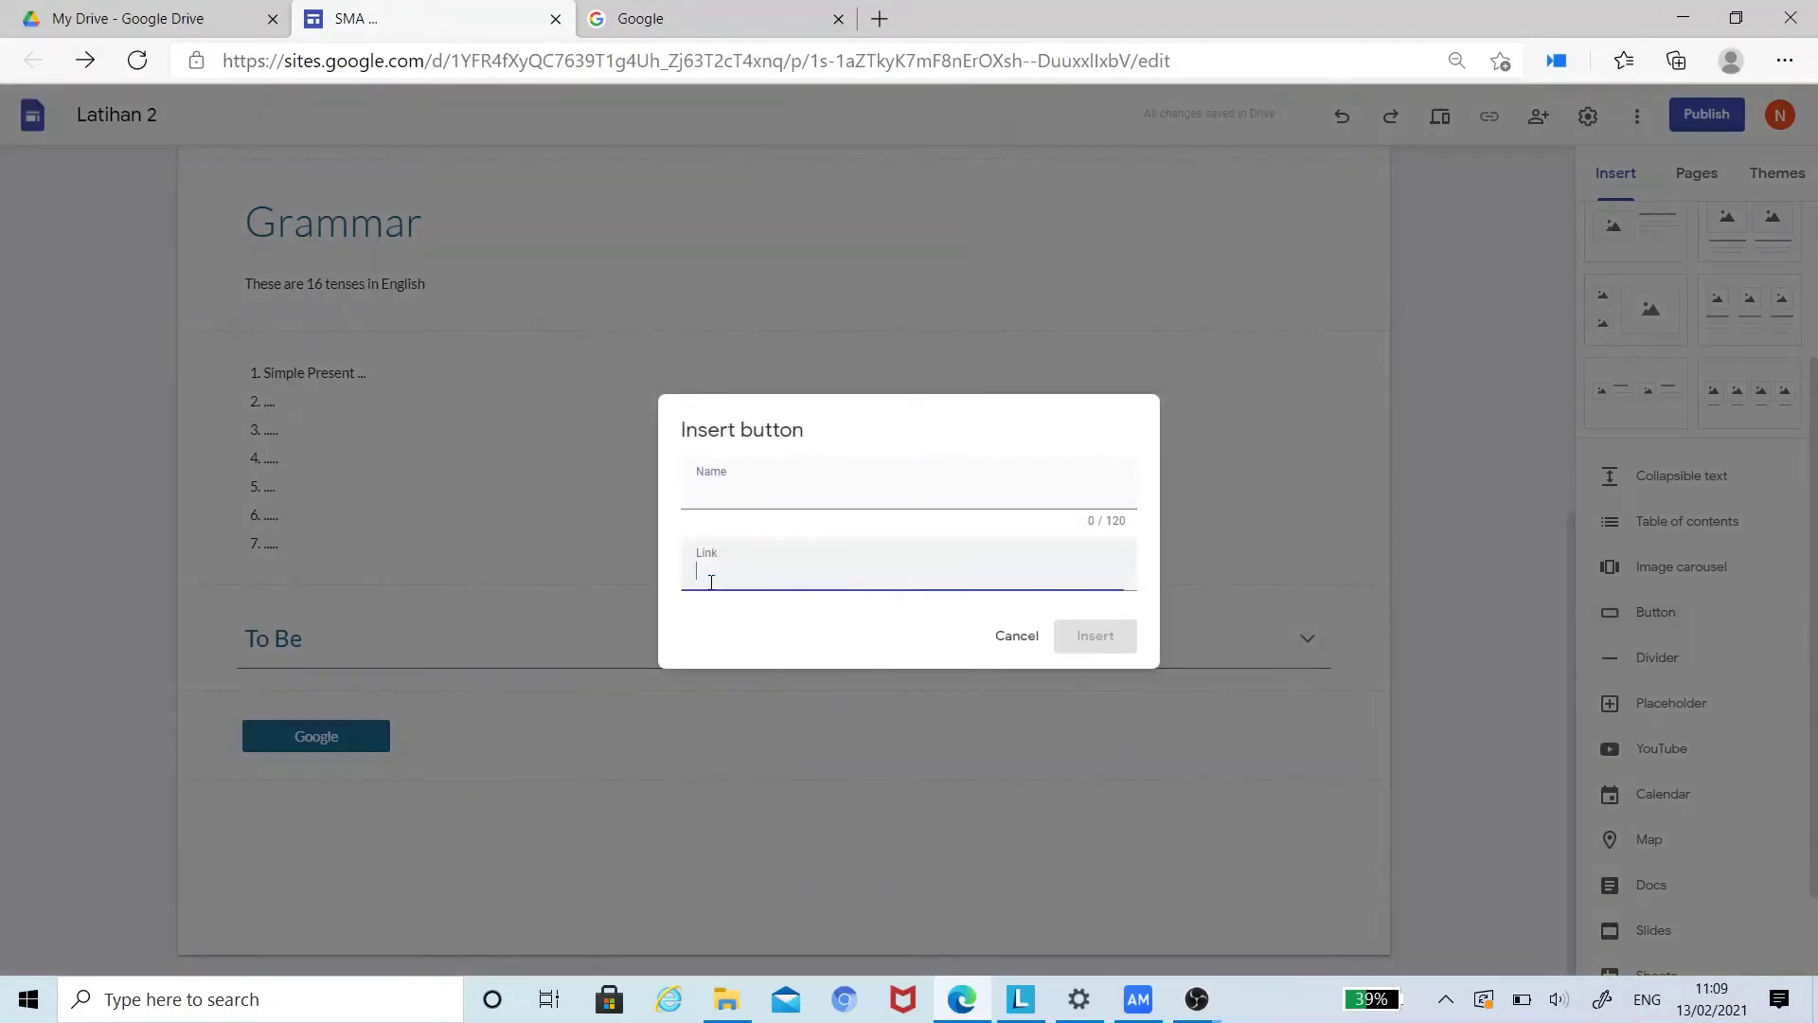
click(881, 19)
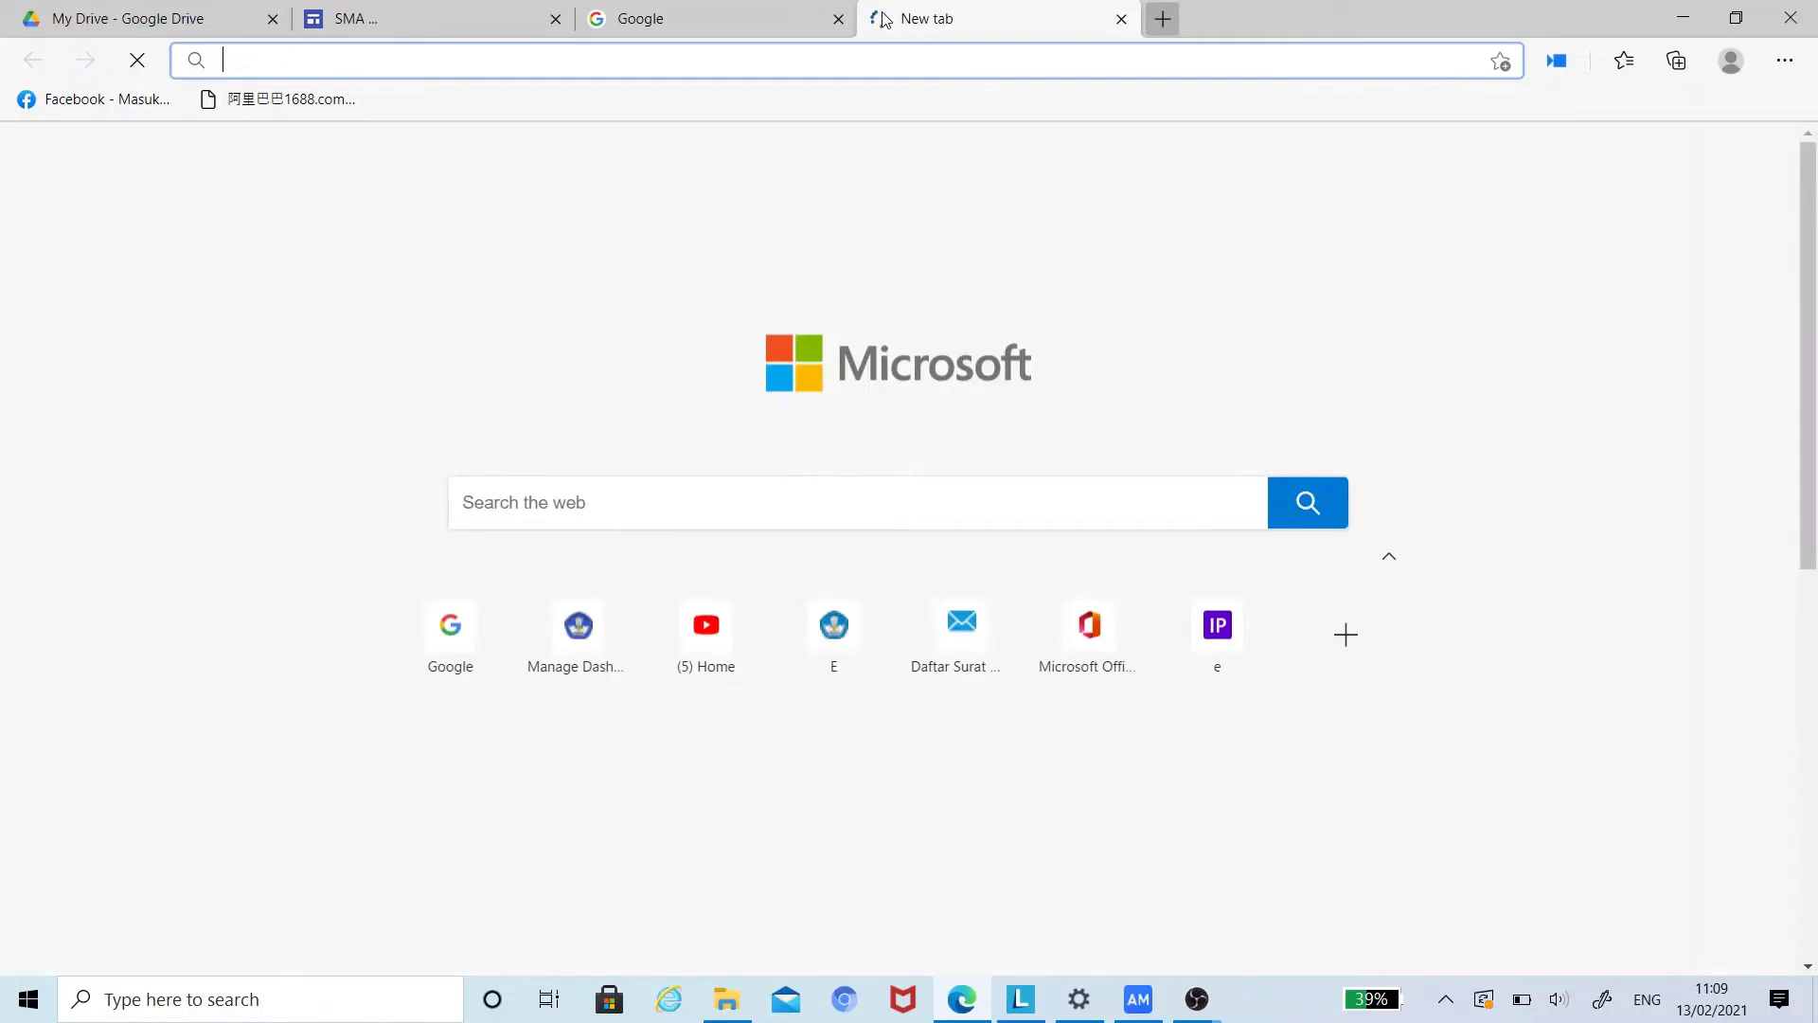
text(lp)
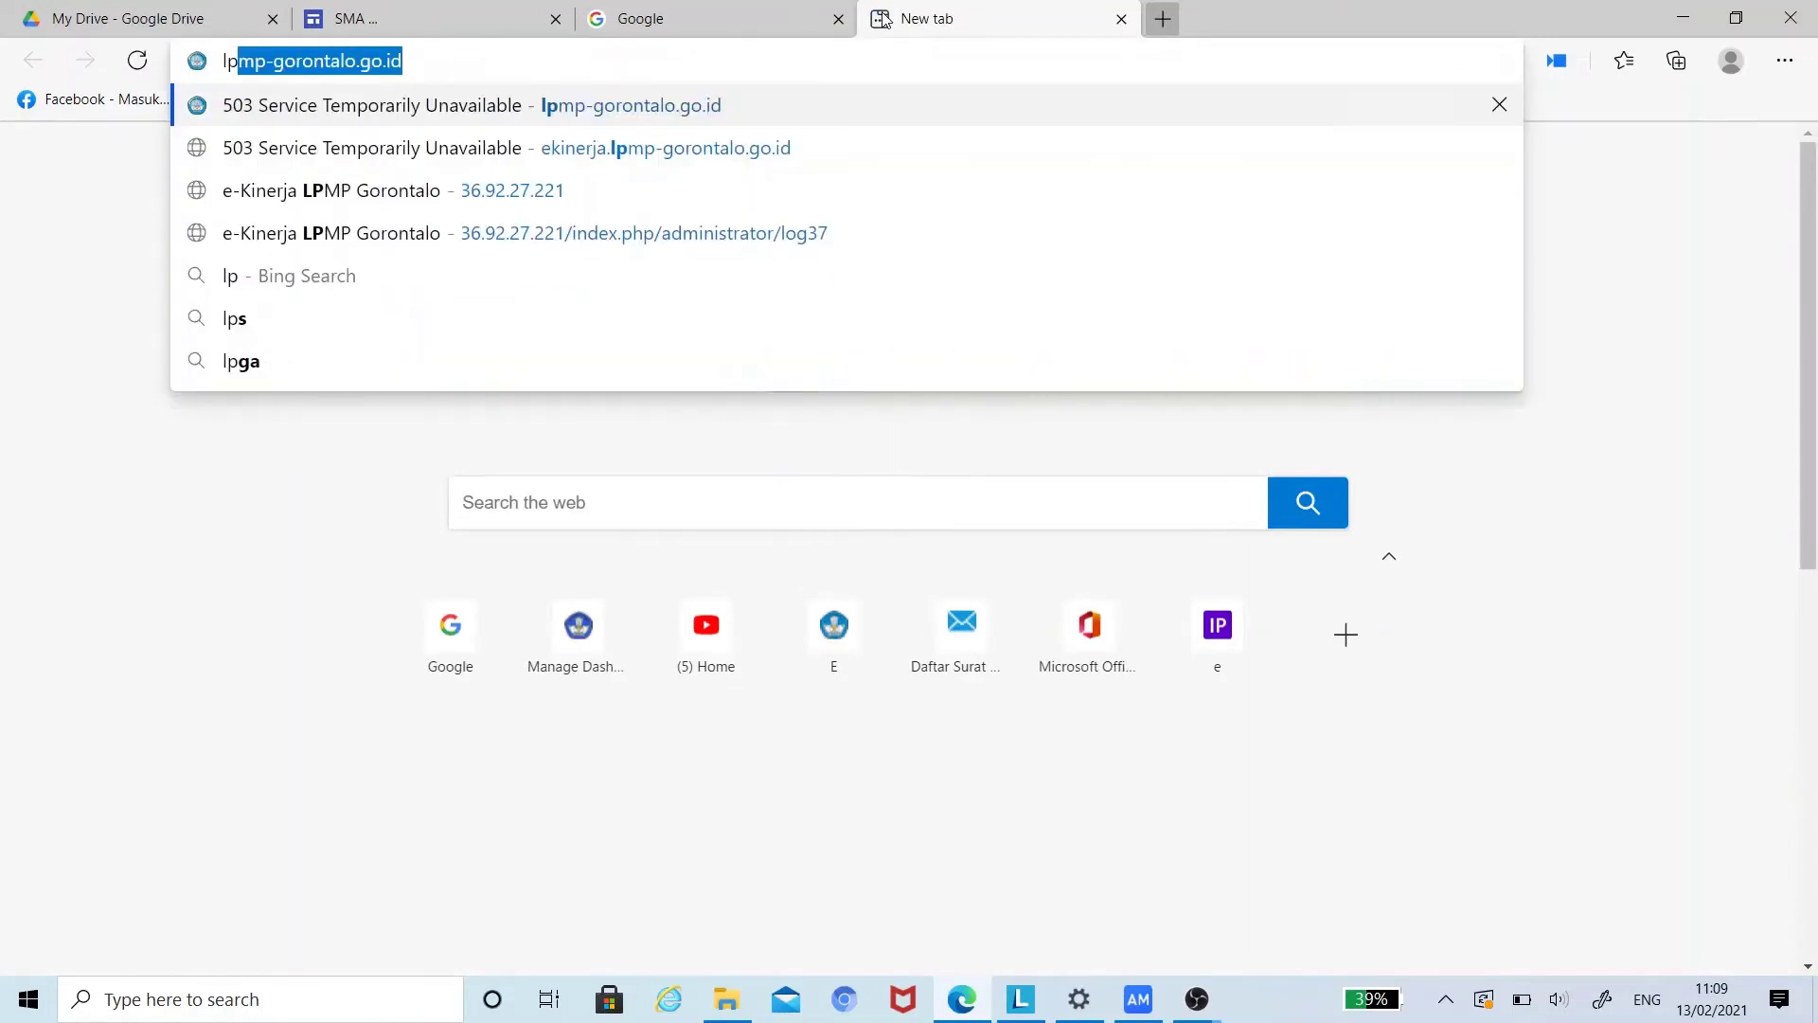
key(Right)
key(Return)
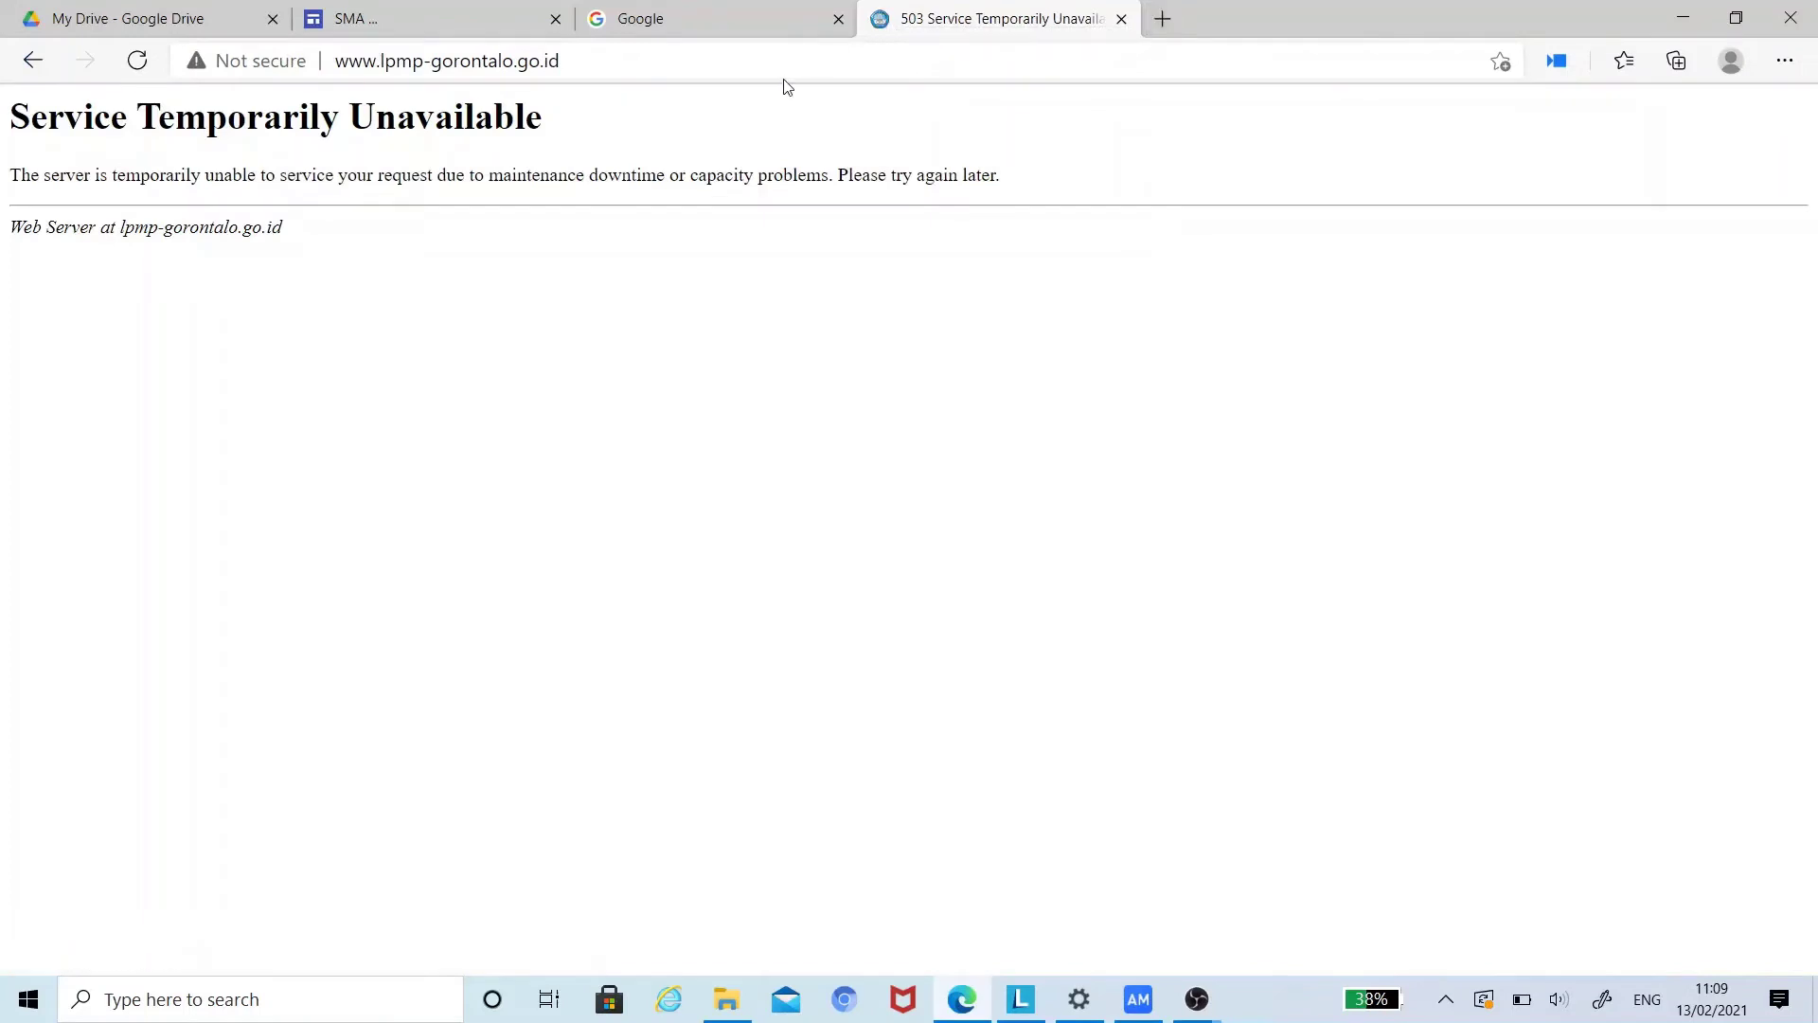
Step: Load google.com, search for "lpmp gorontalo" and open the LPMP Provinsi Gorontalo website
click(756, 58)
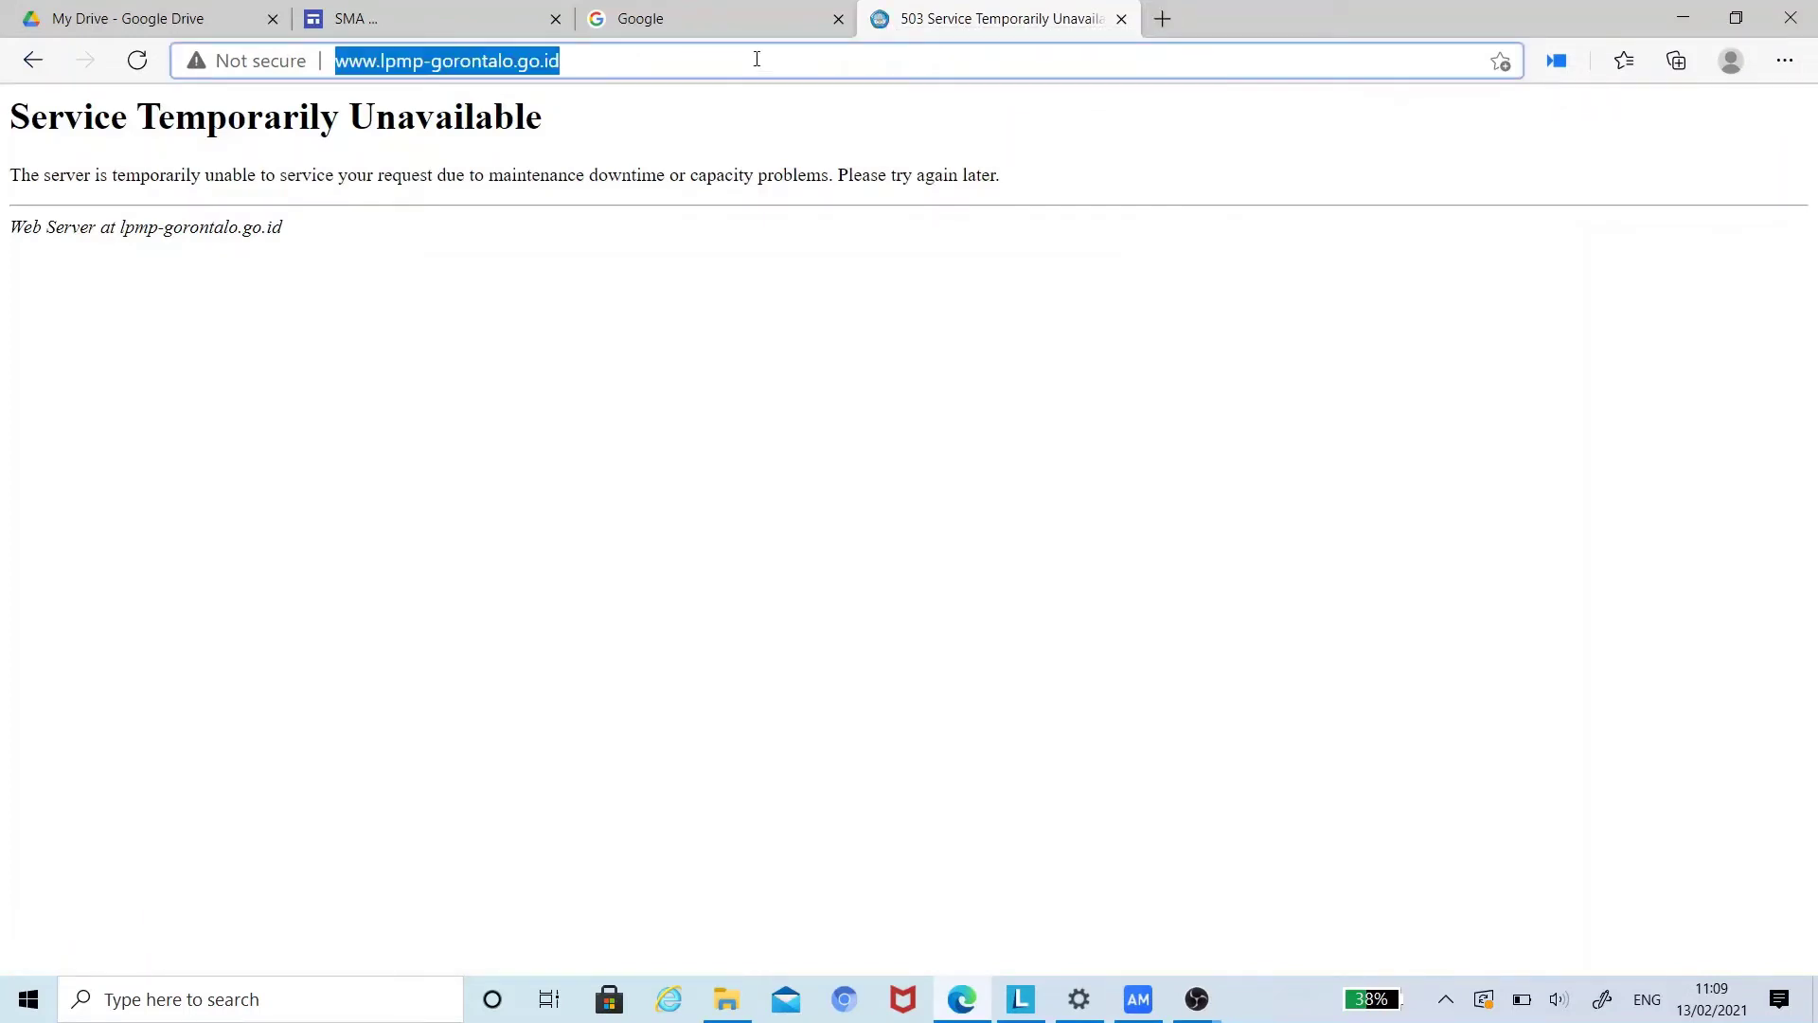
text(g)
key(Right)
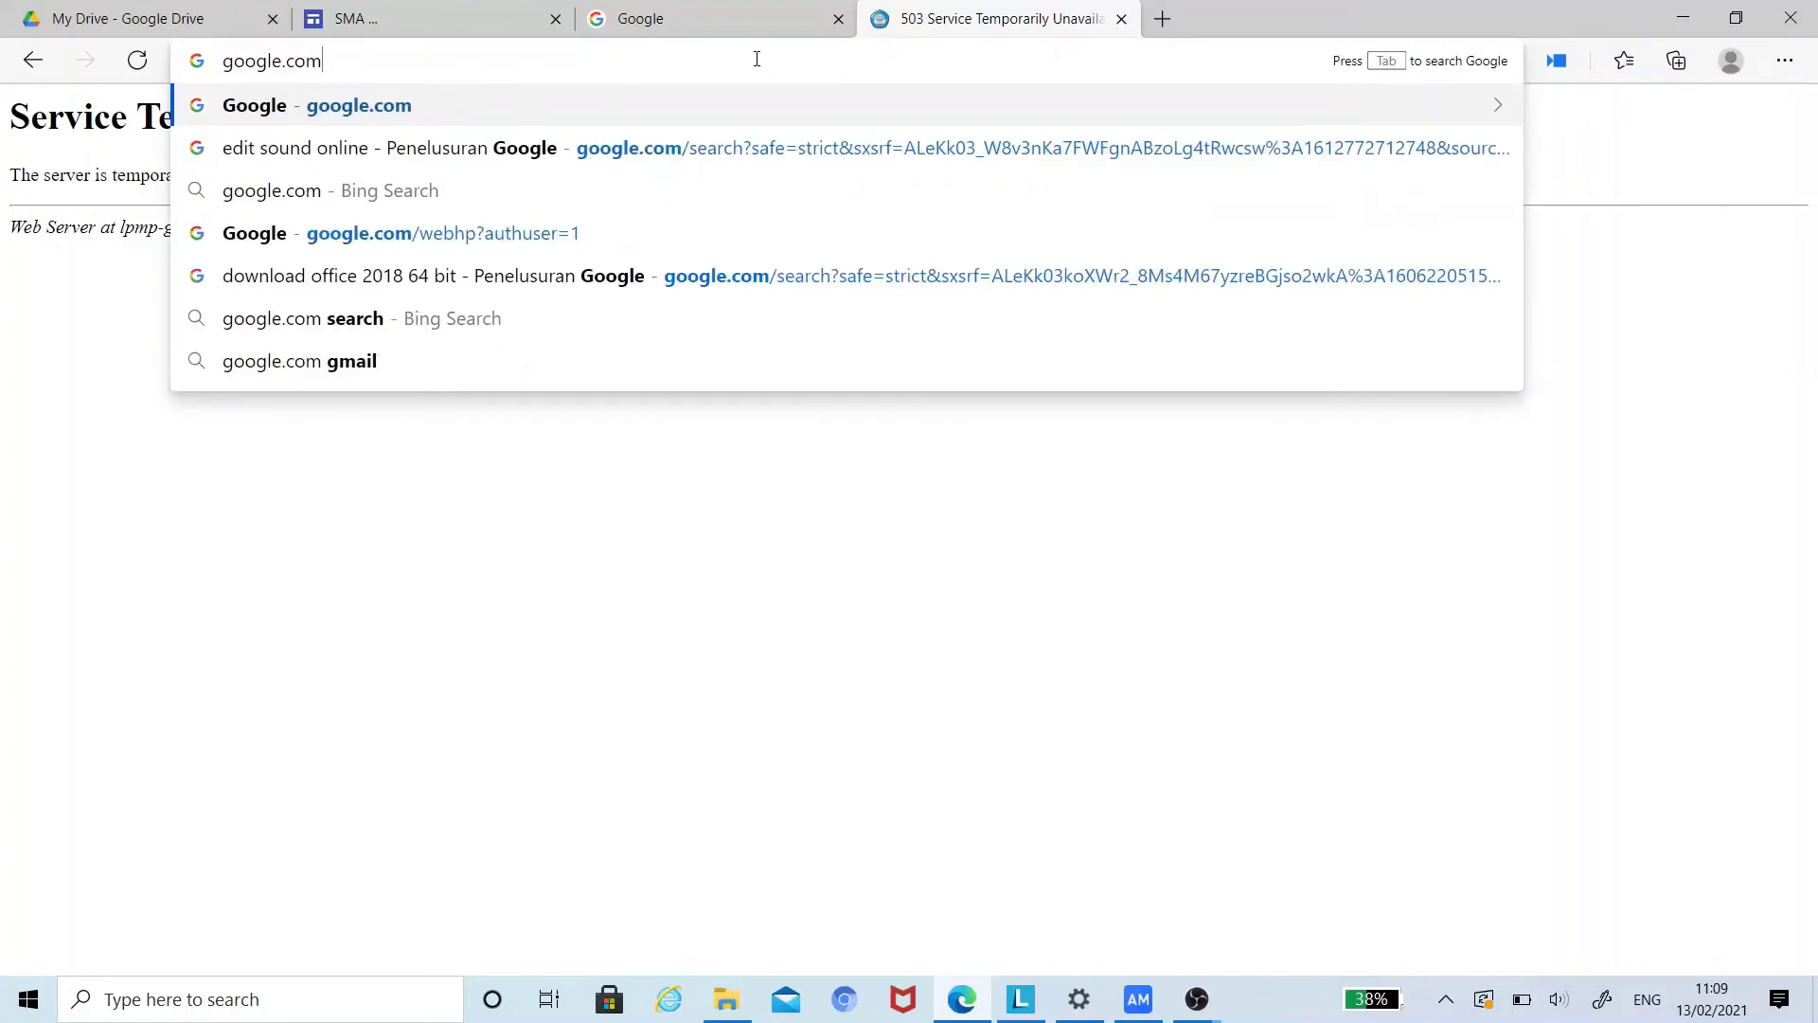
key(Return)
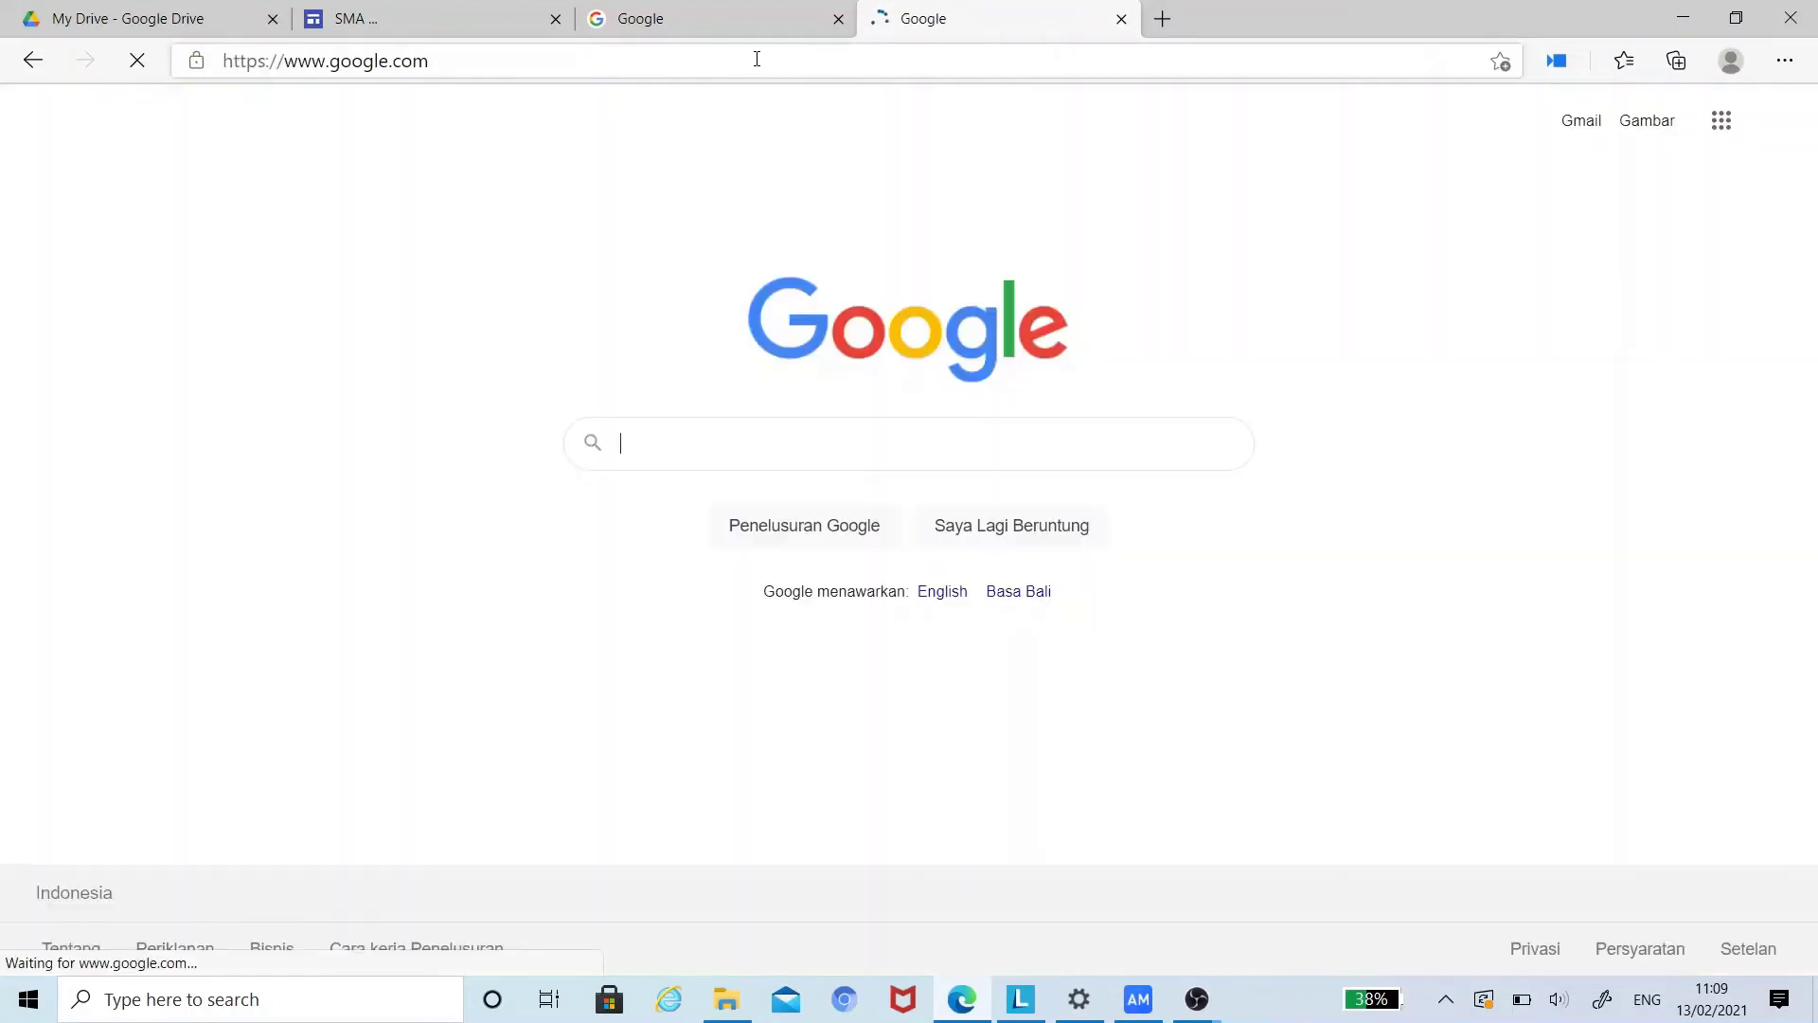
text(lpmp)
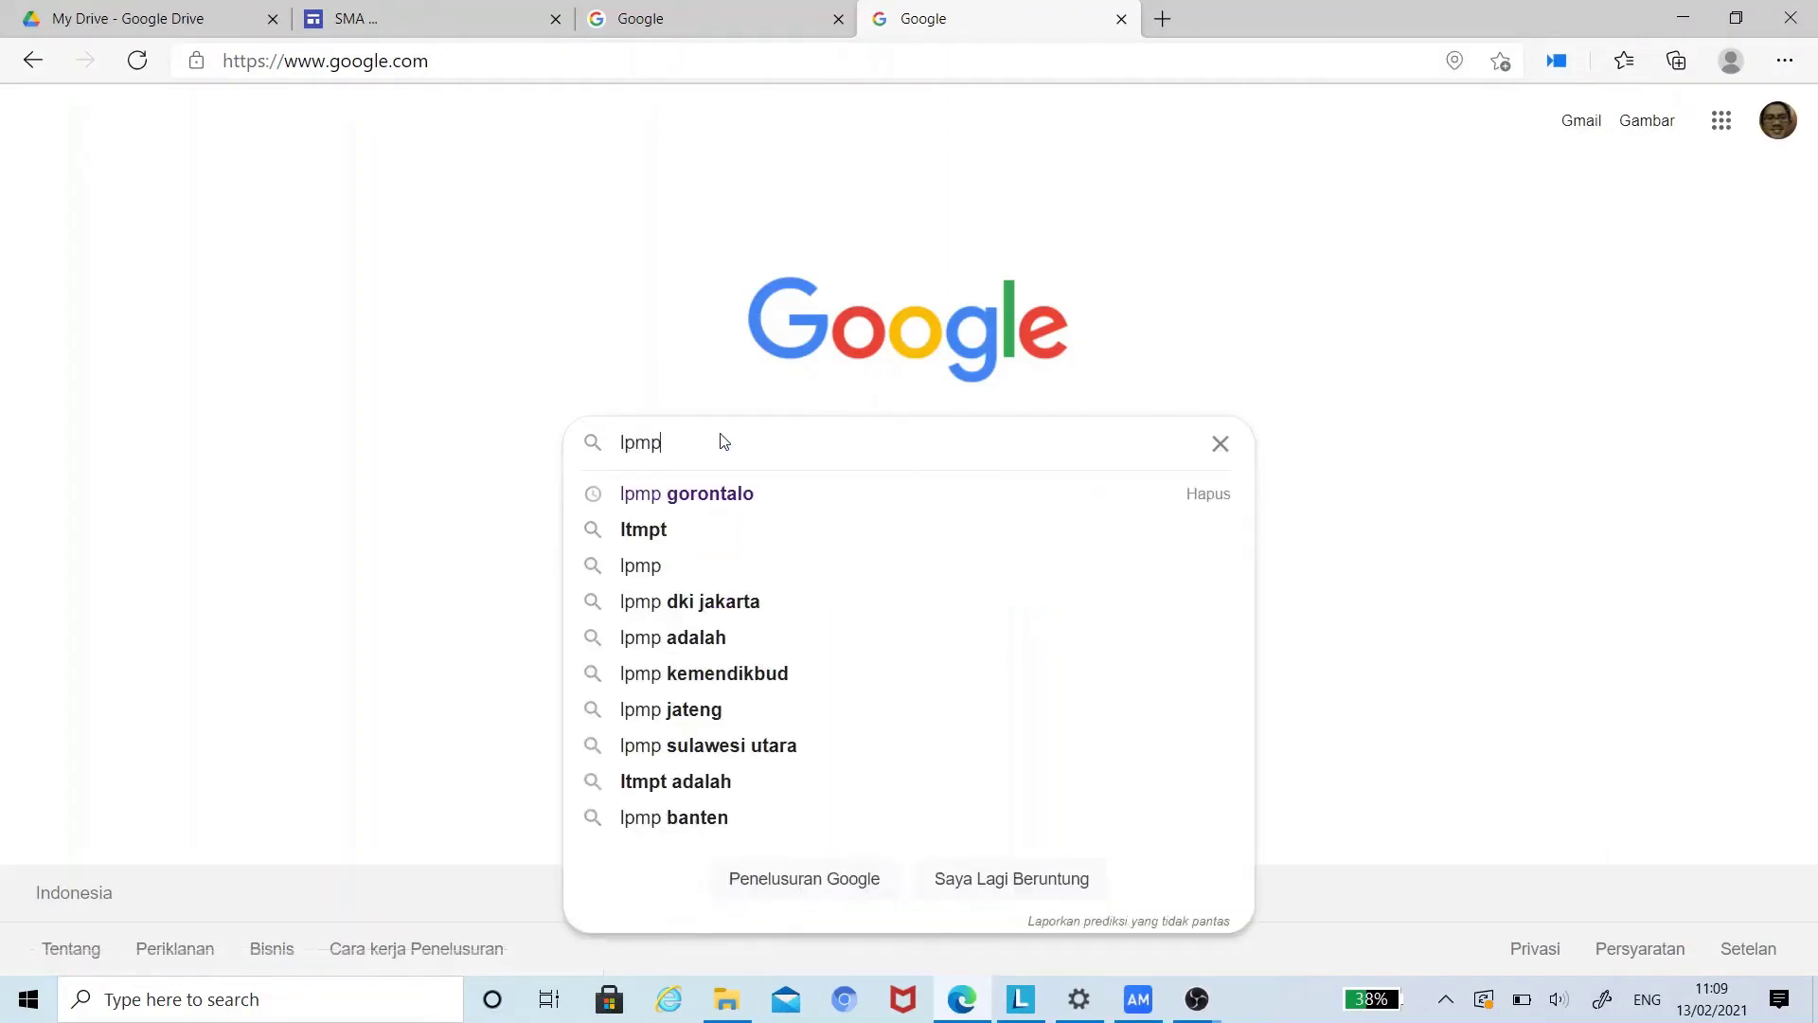
click(722, 497)
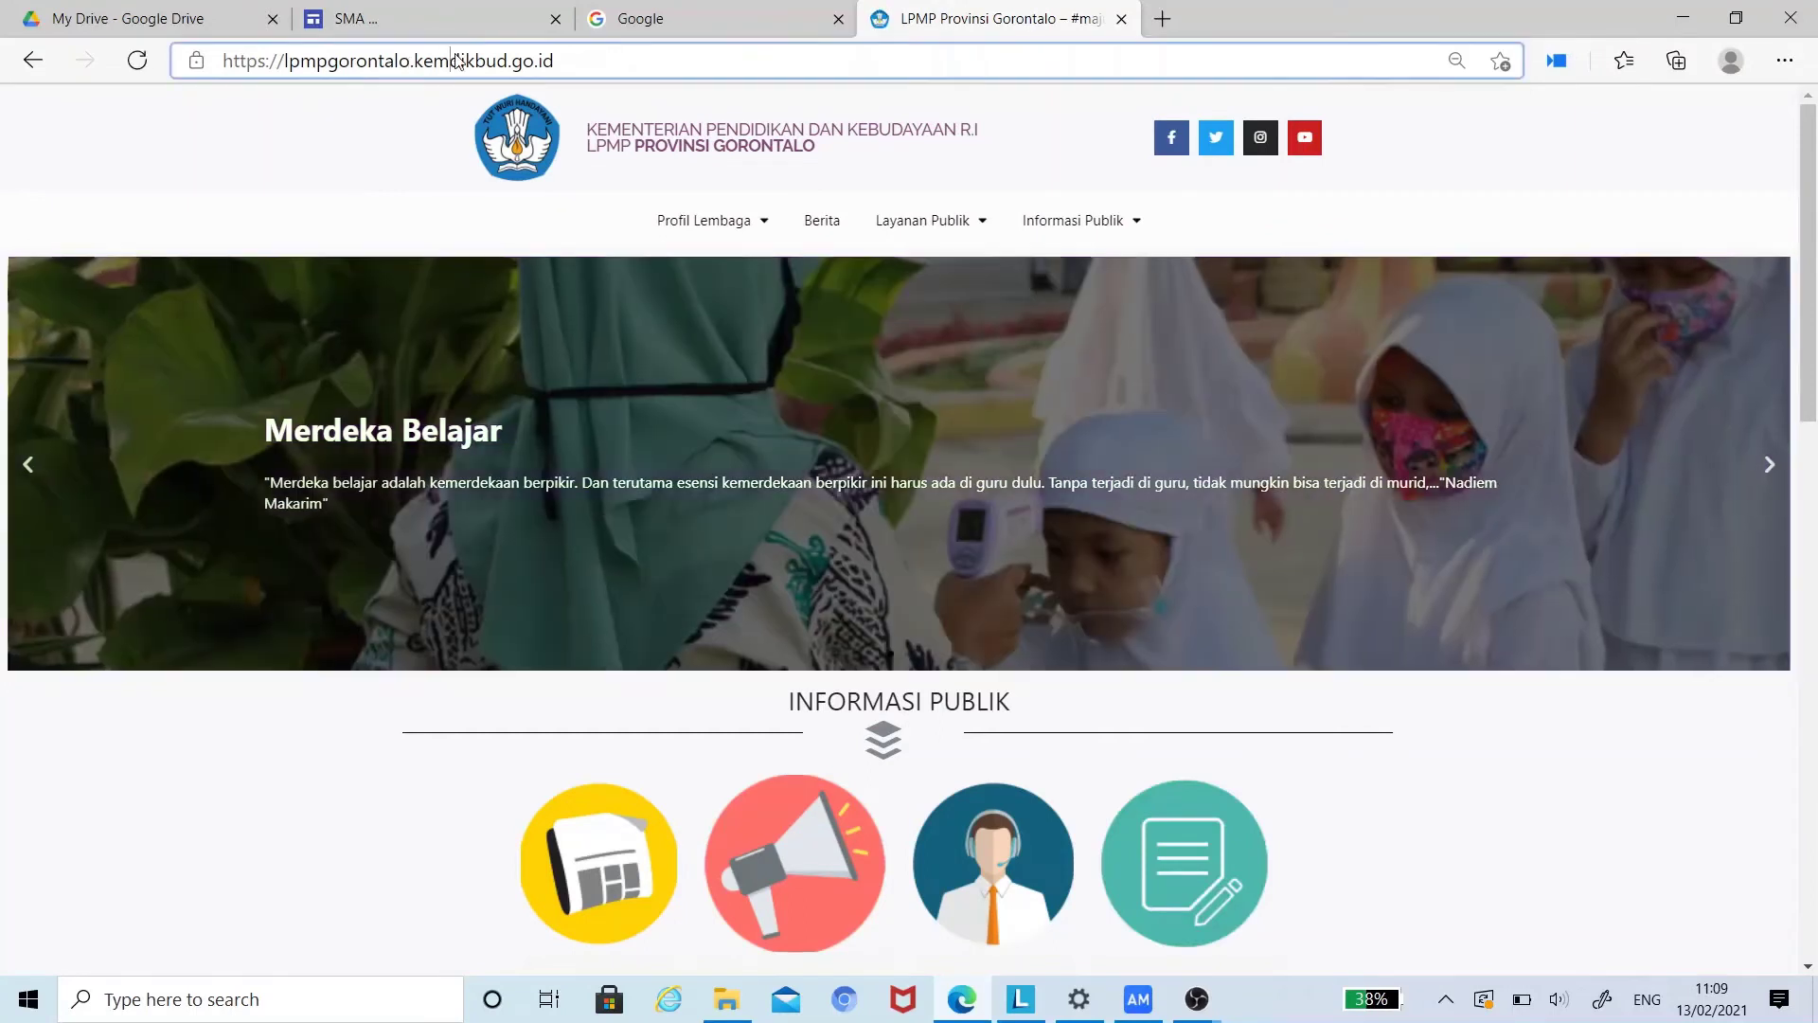
Step: Copy the full web address of the LPMP Provinsi Gorontalo website and return to the site editor
double_click(458, 61)
double_click(458, 61)
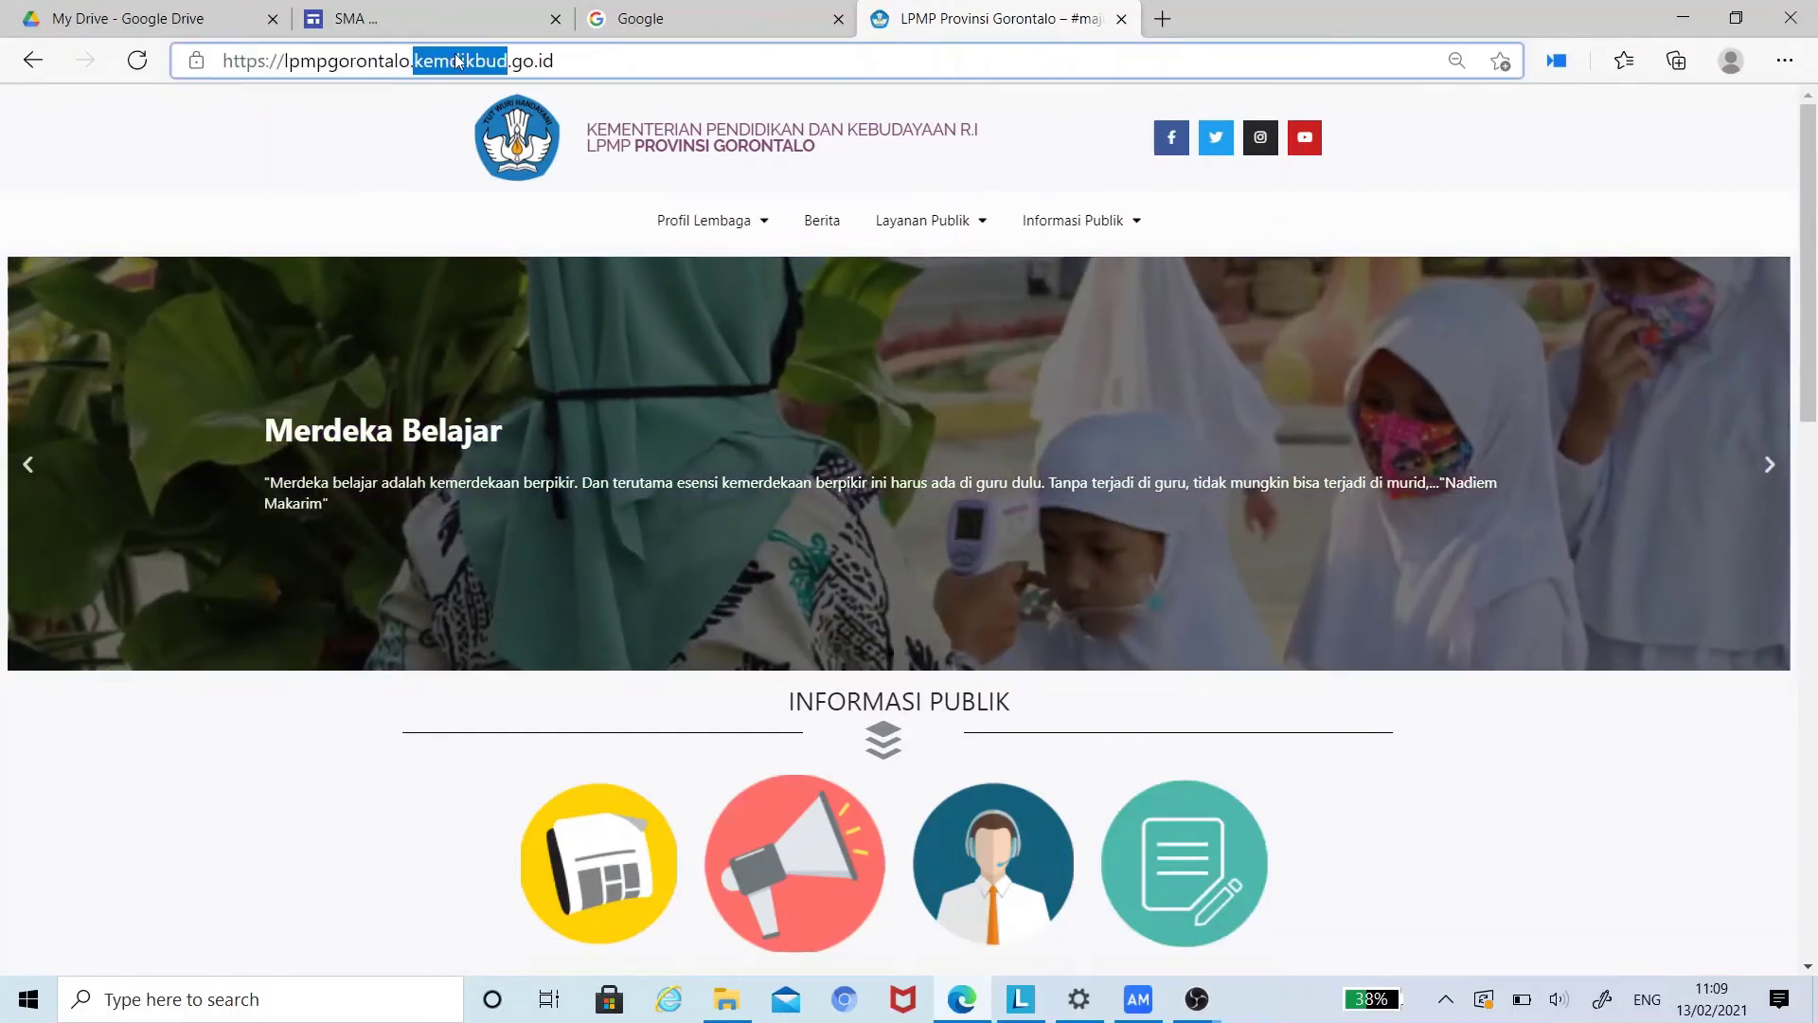
triple_click(457, 61)
key(ctrl+c)
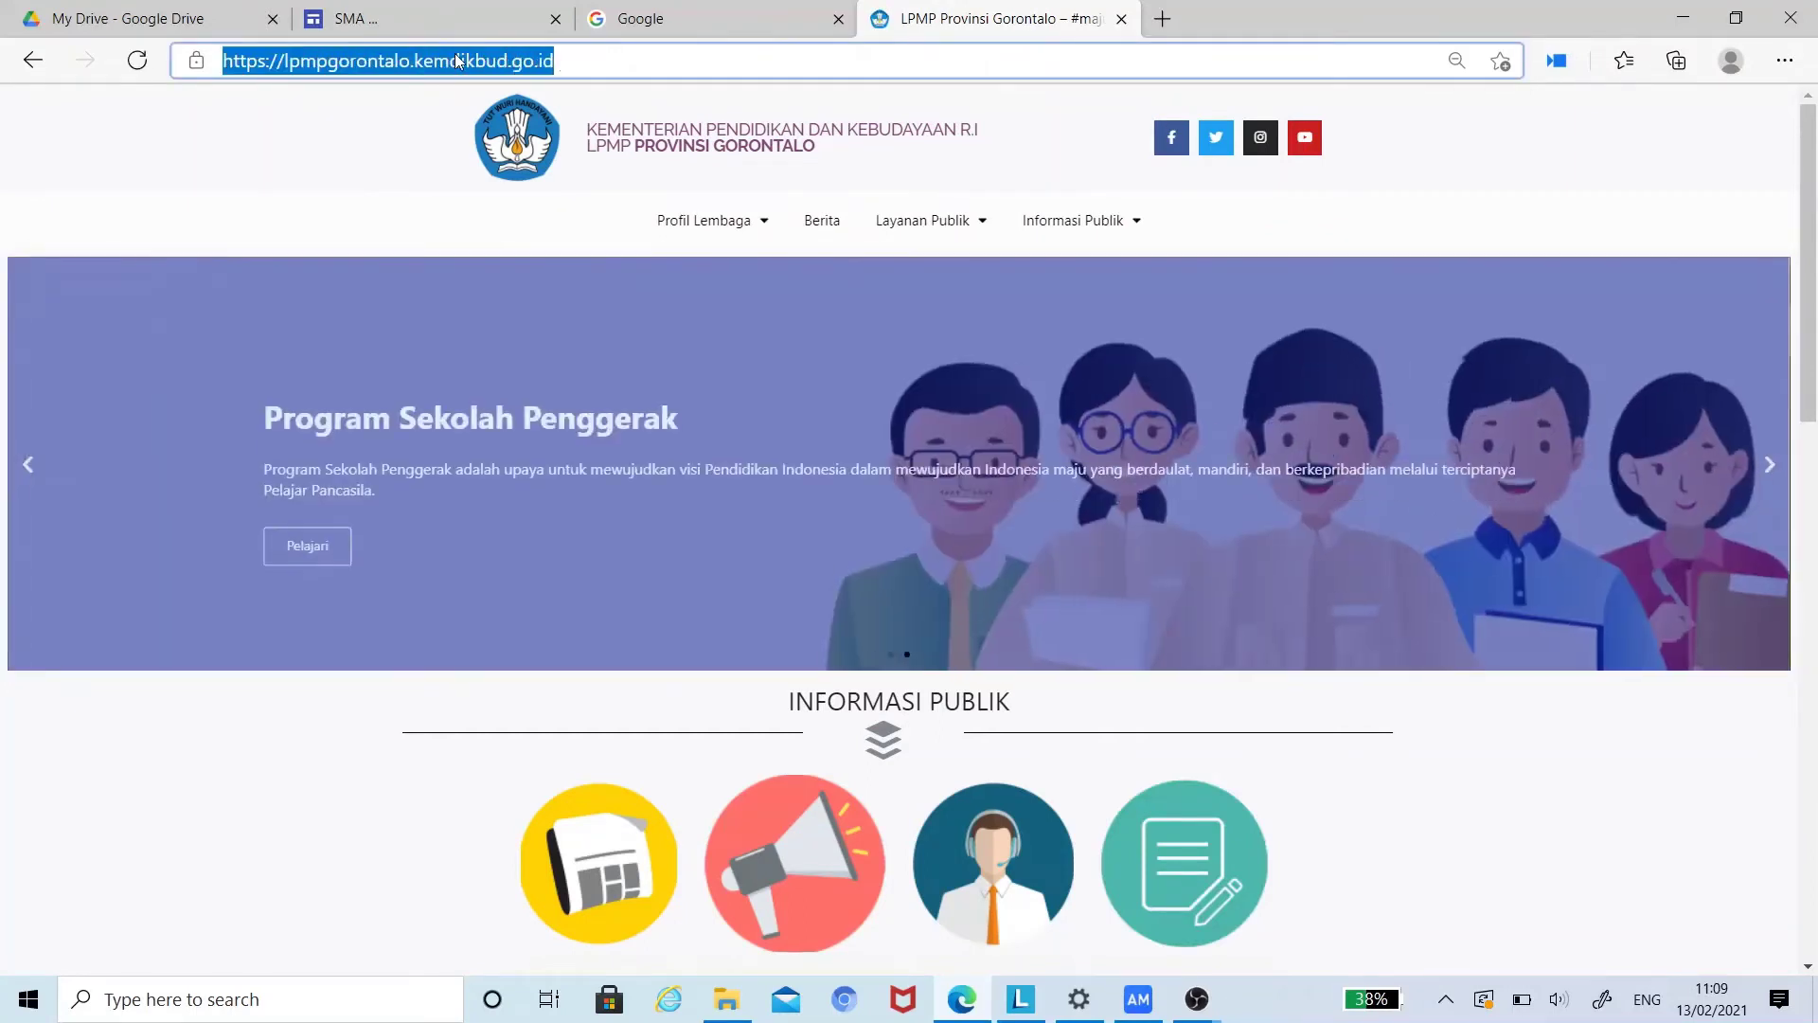
click(366, 18)
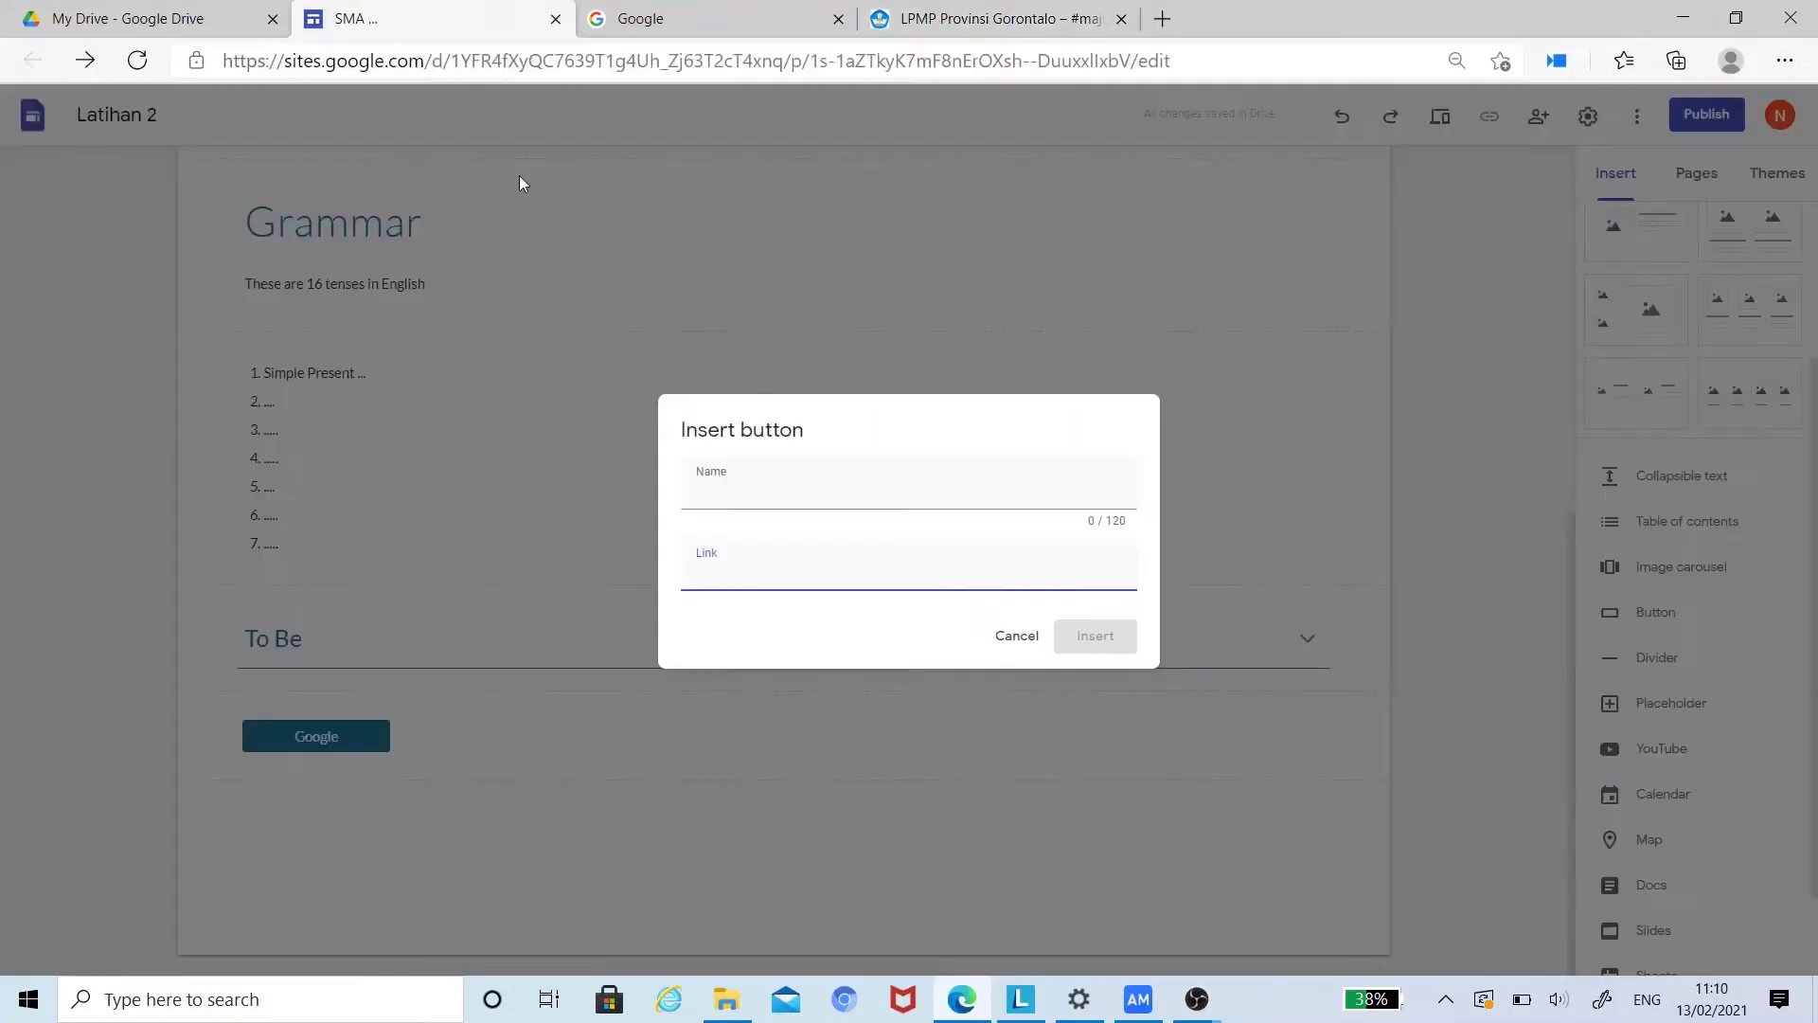
key(ctrl+v)
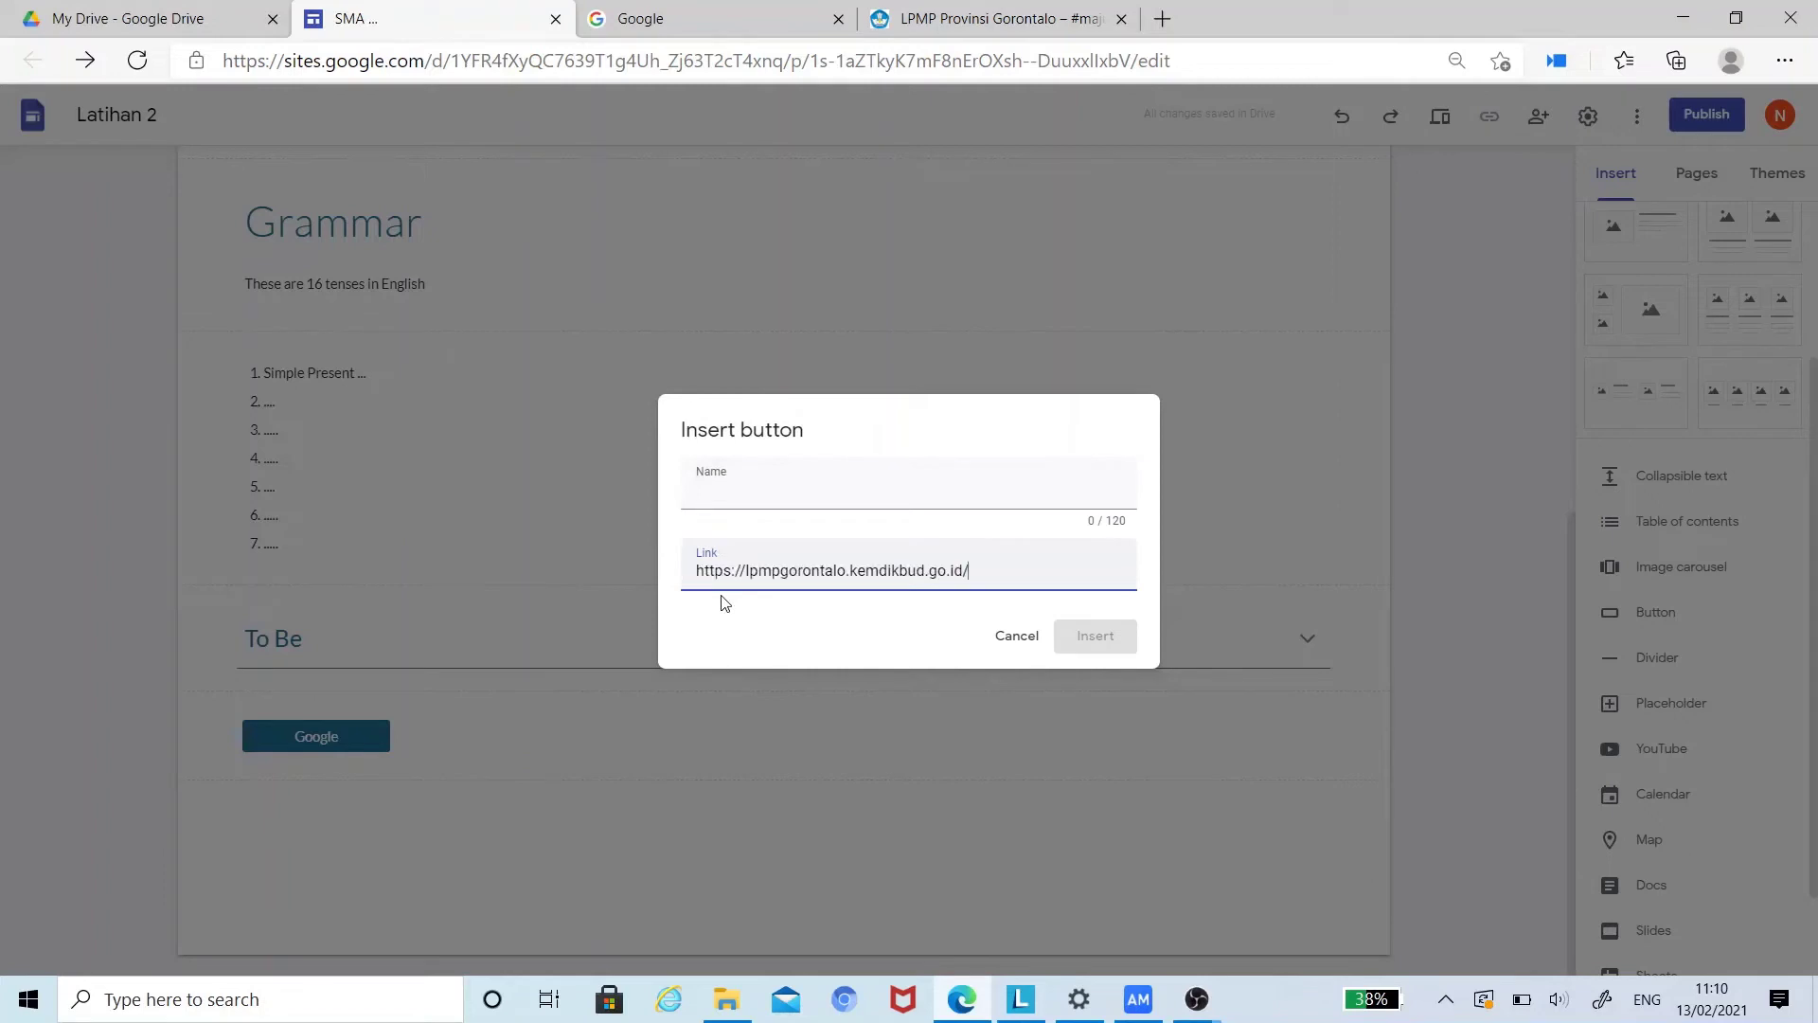
click(717, 486)
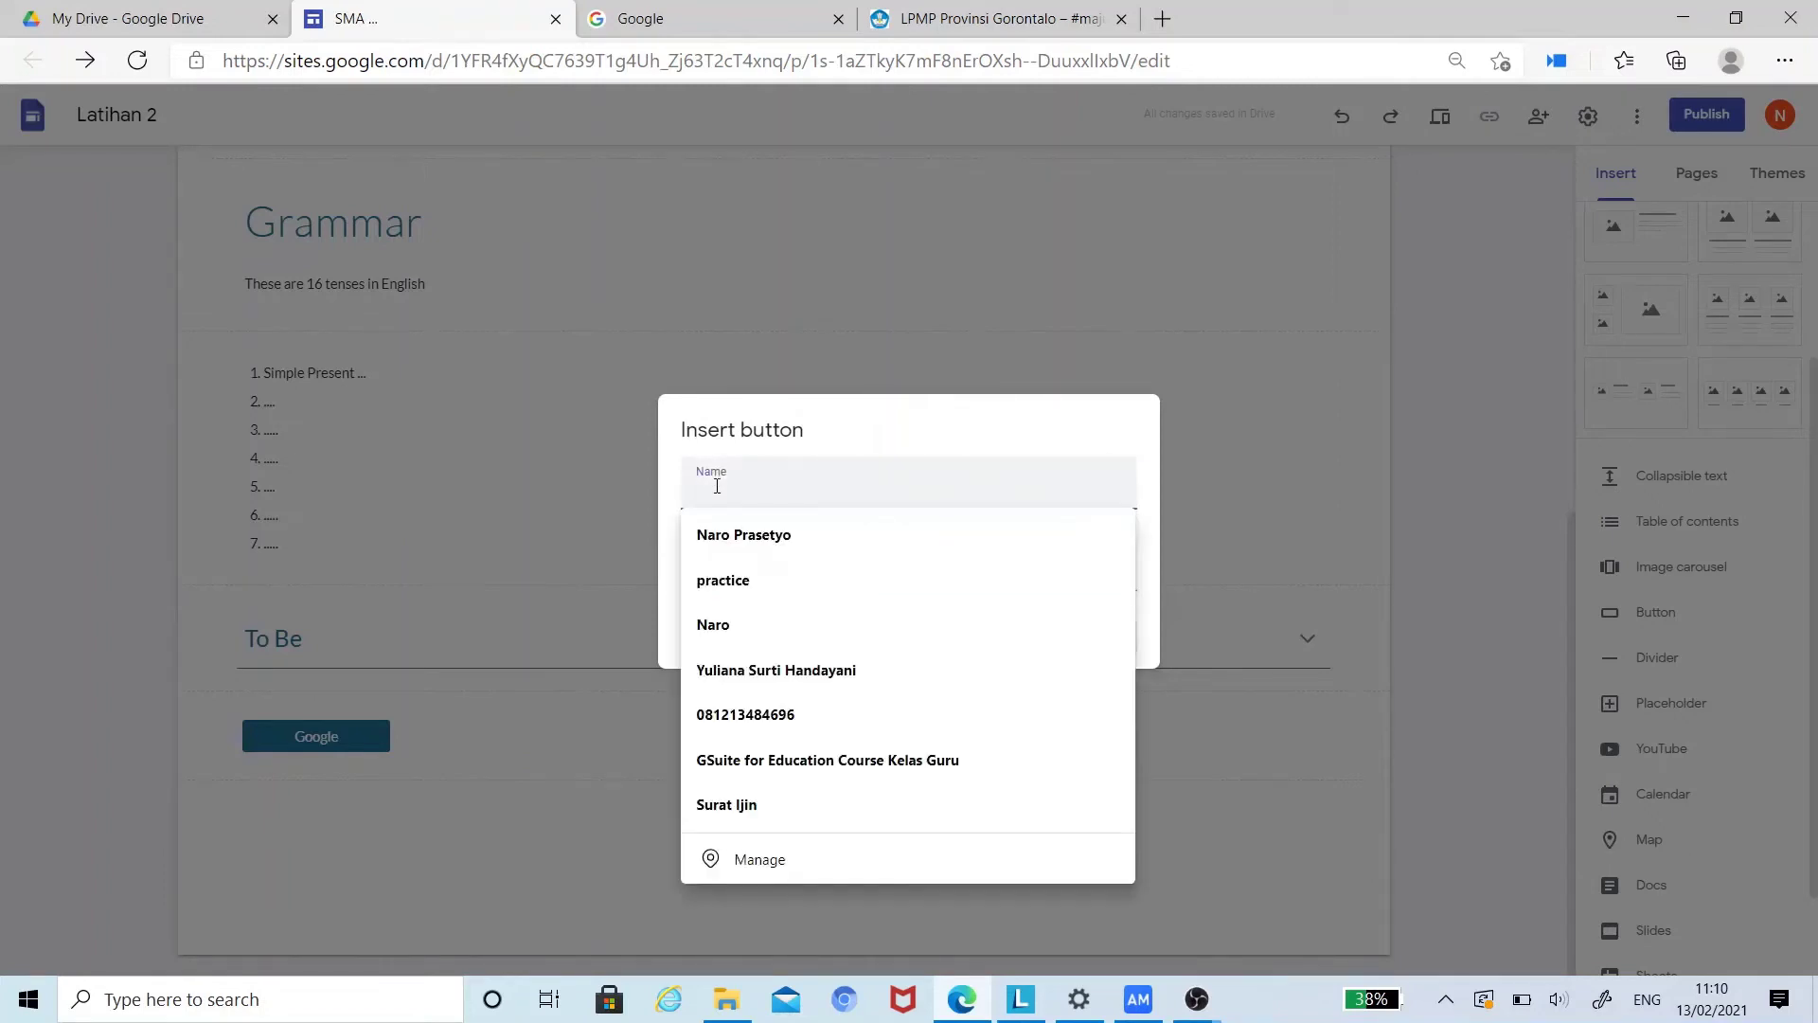
text(LPMP GTO)
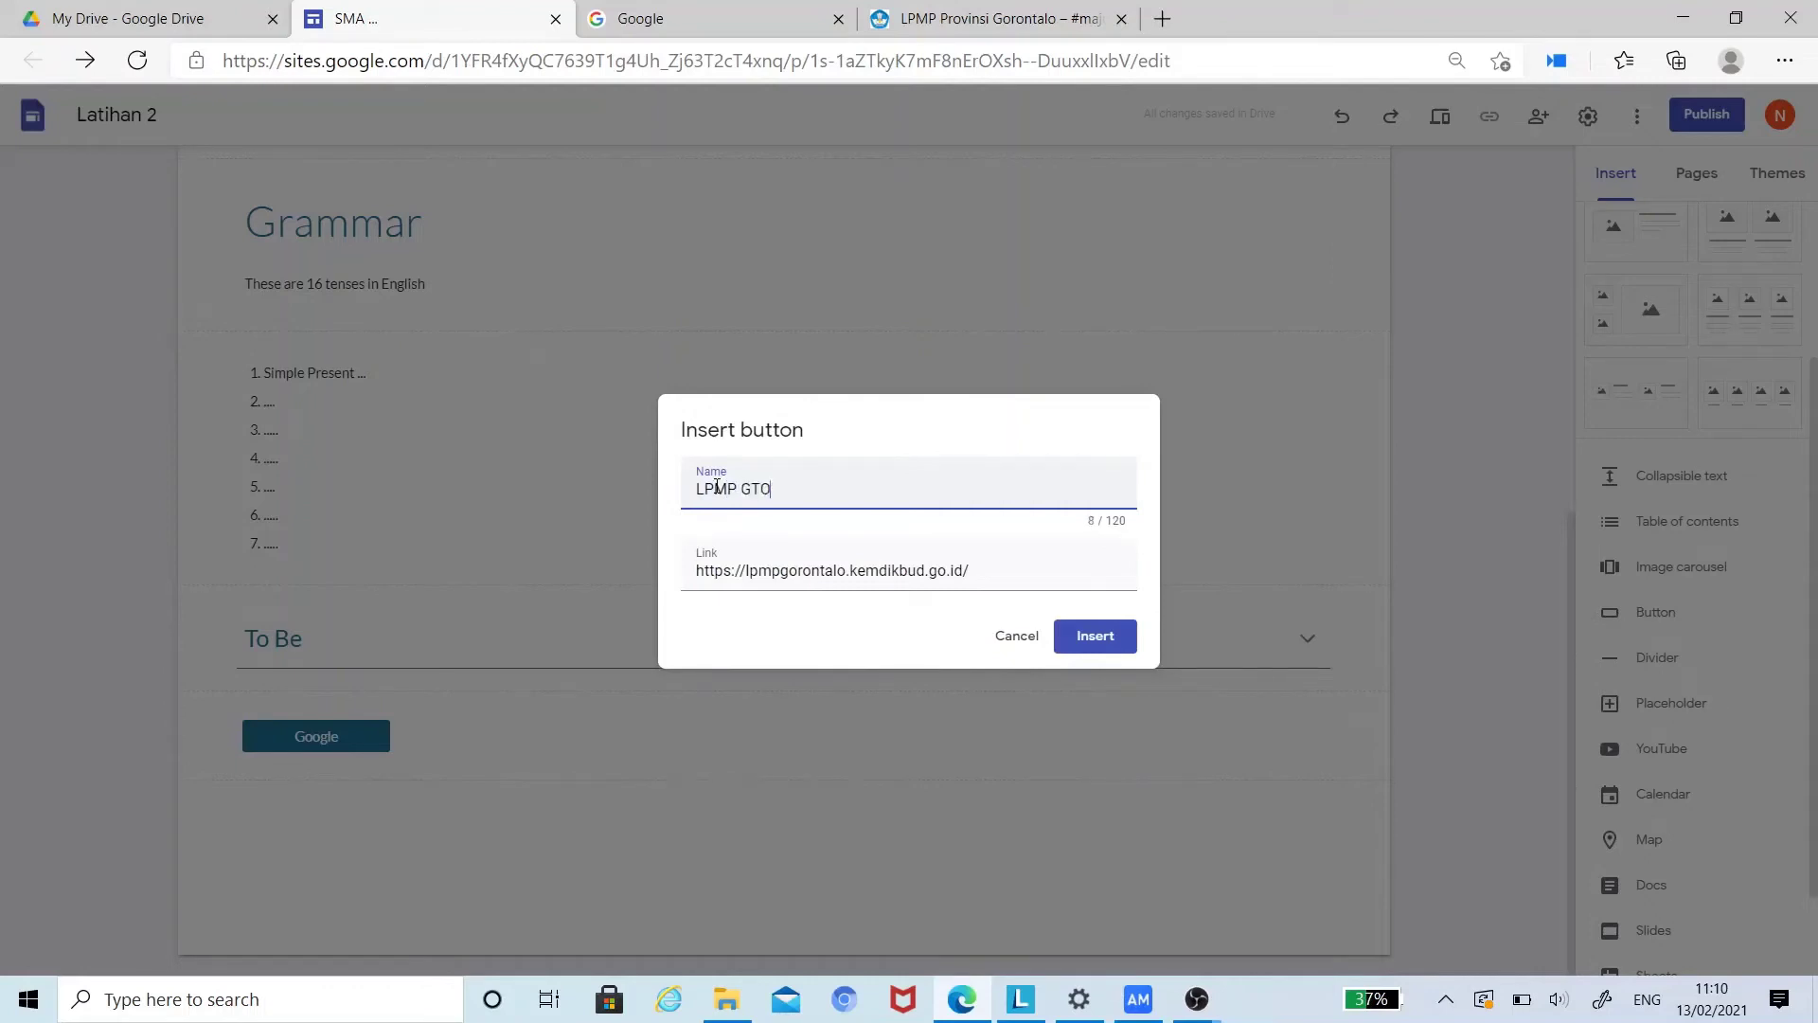
click(1100, 653)
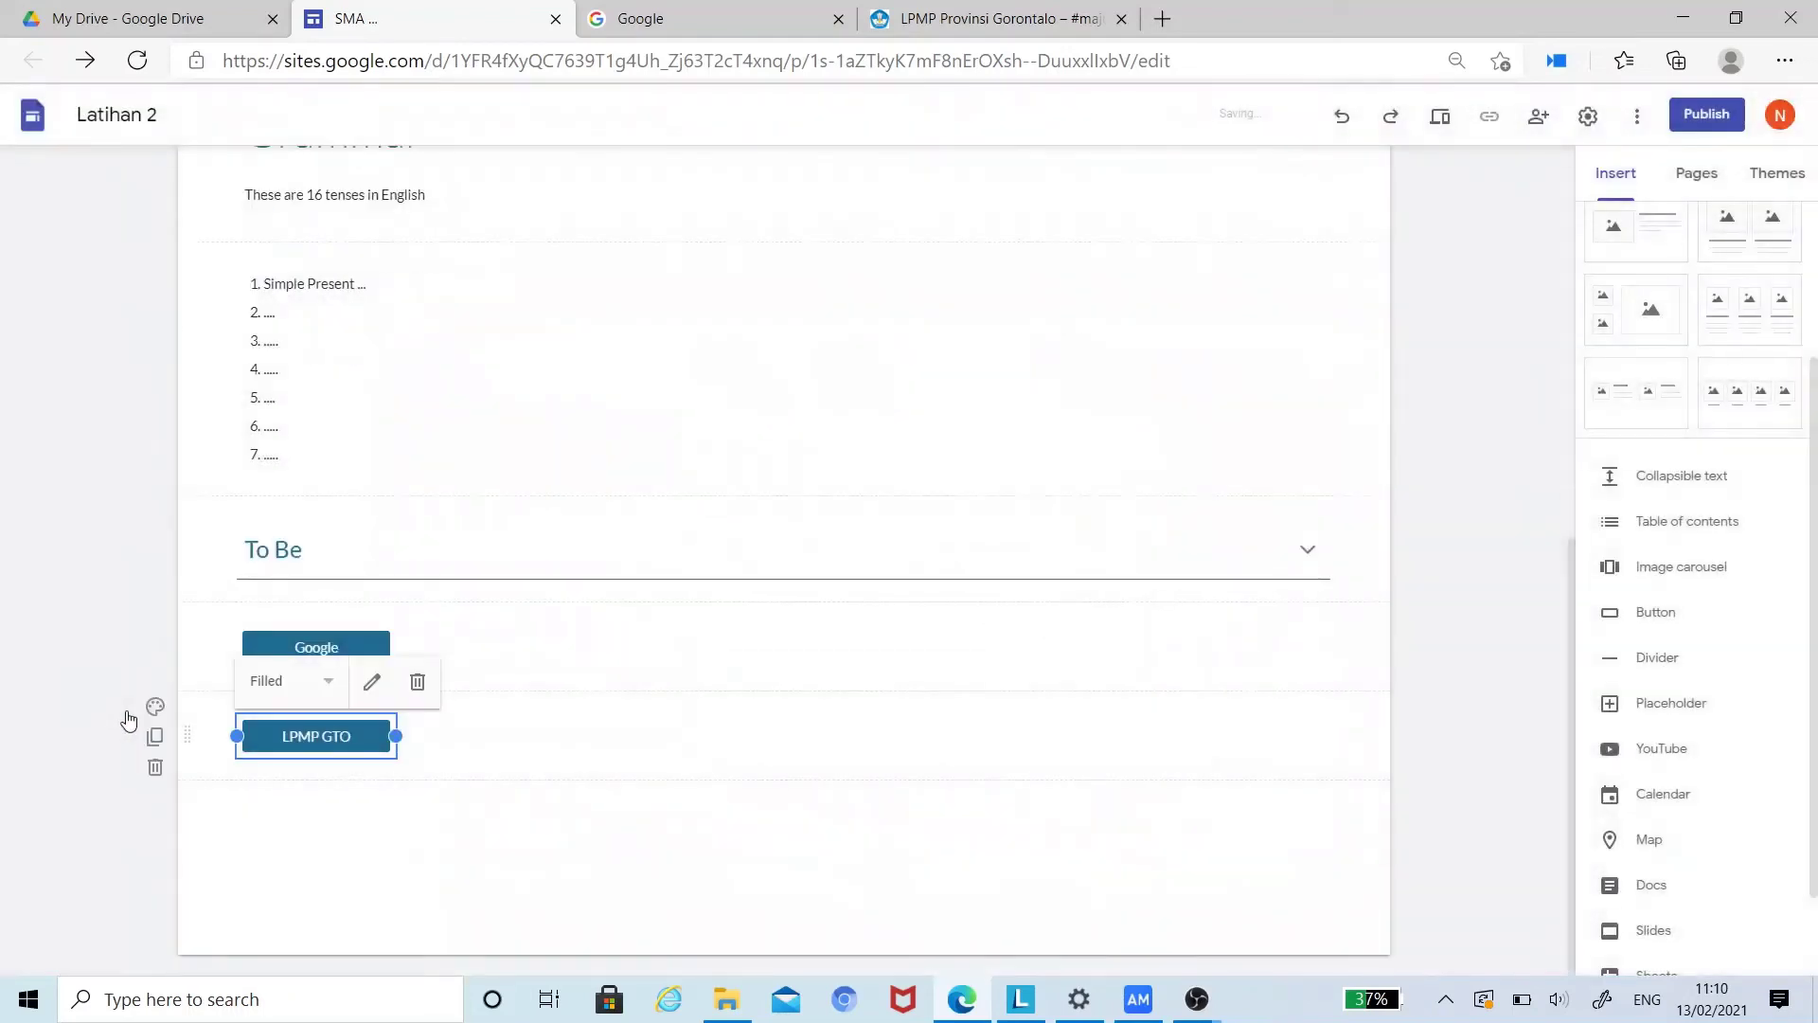
click(129, 720)
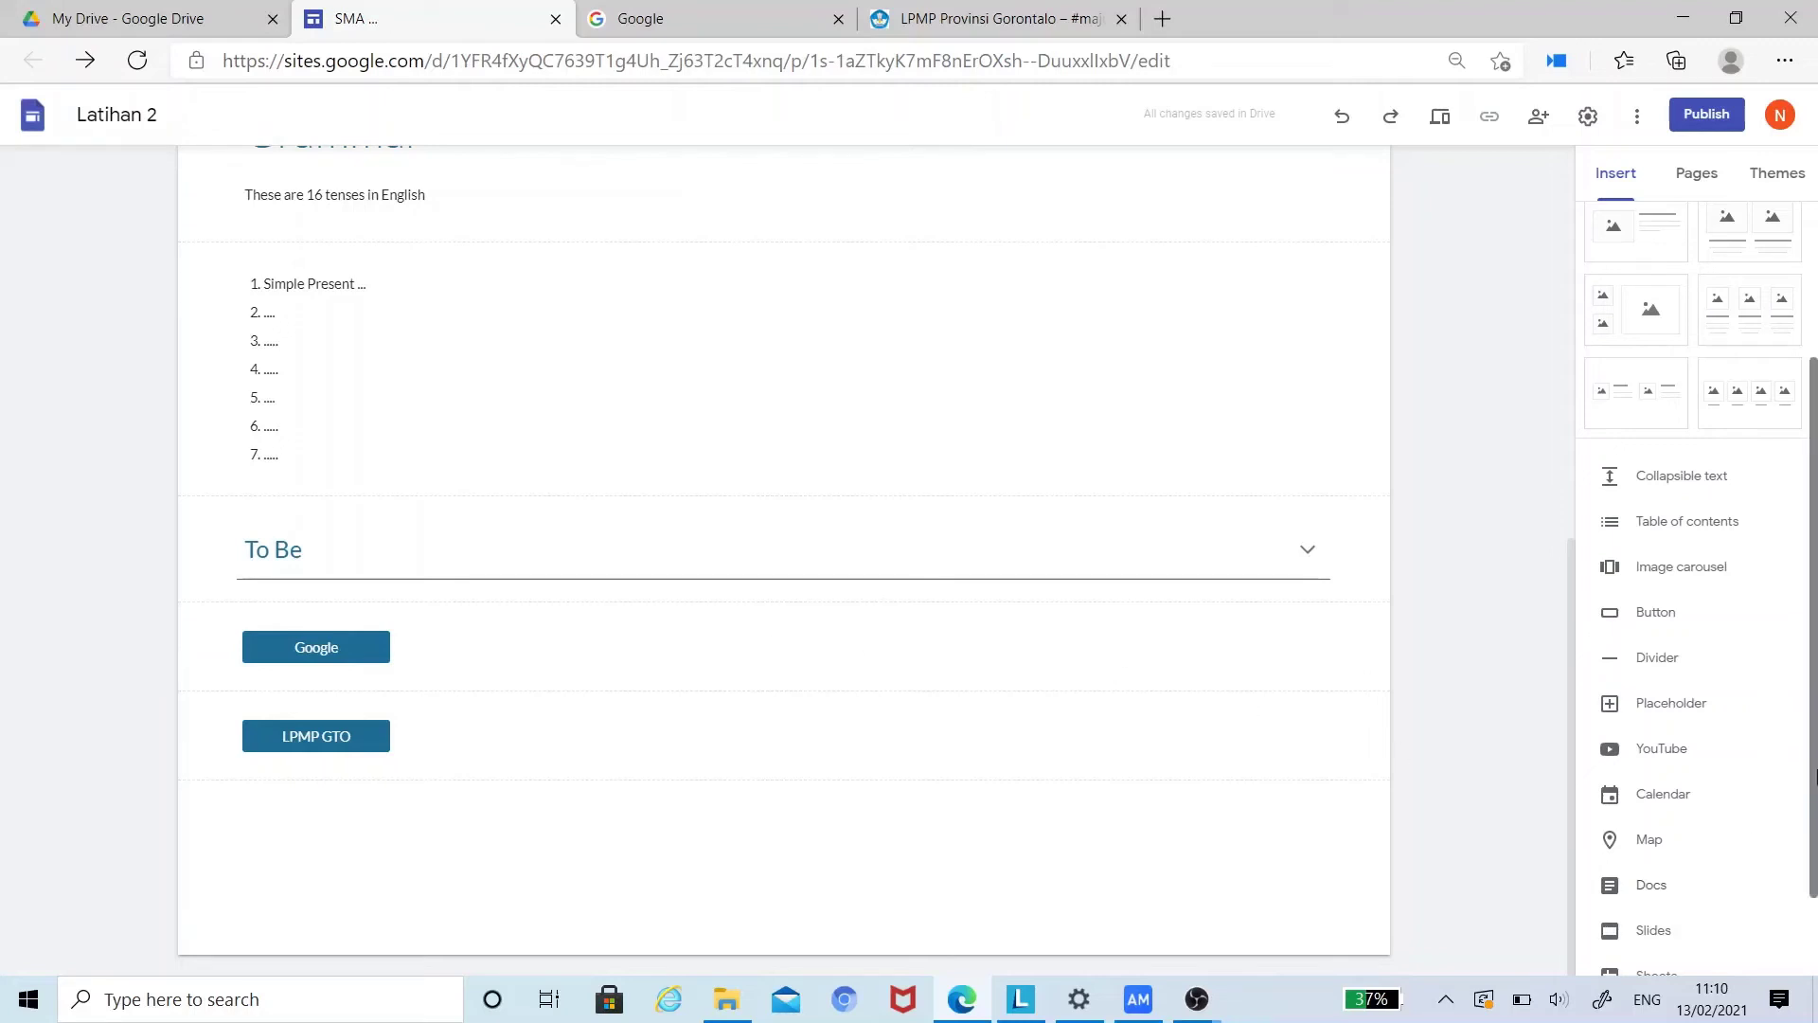
drag(1815, 762, 1815, 890)
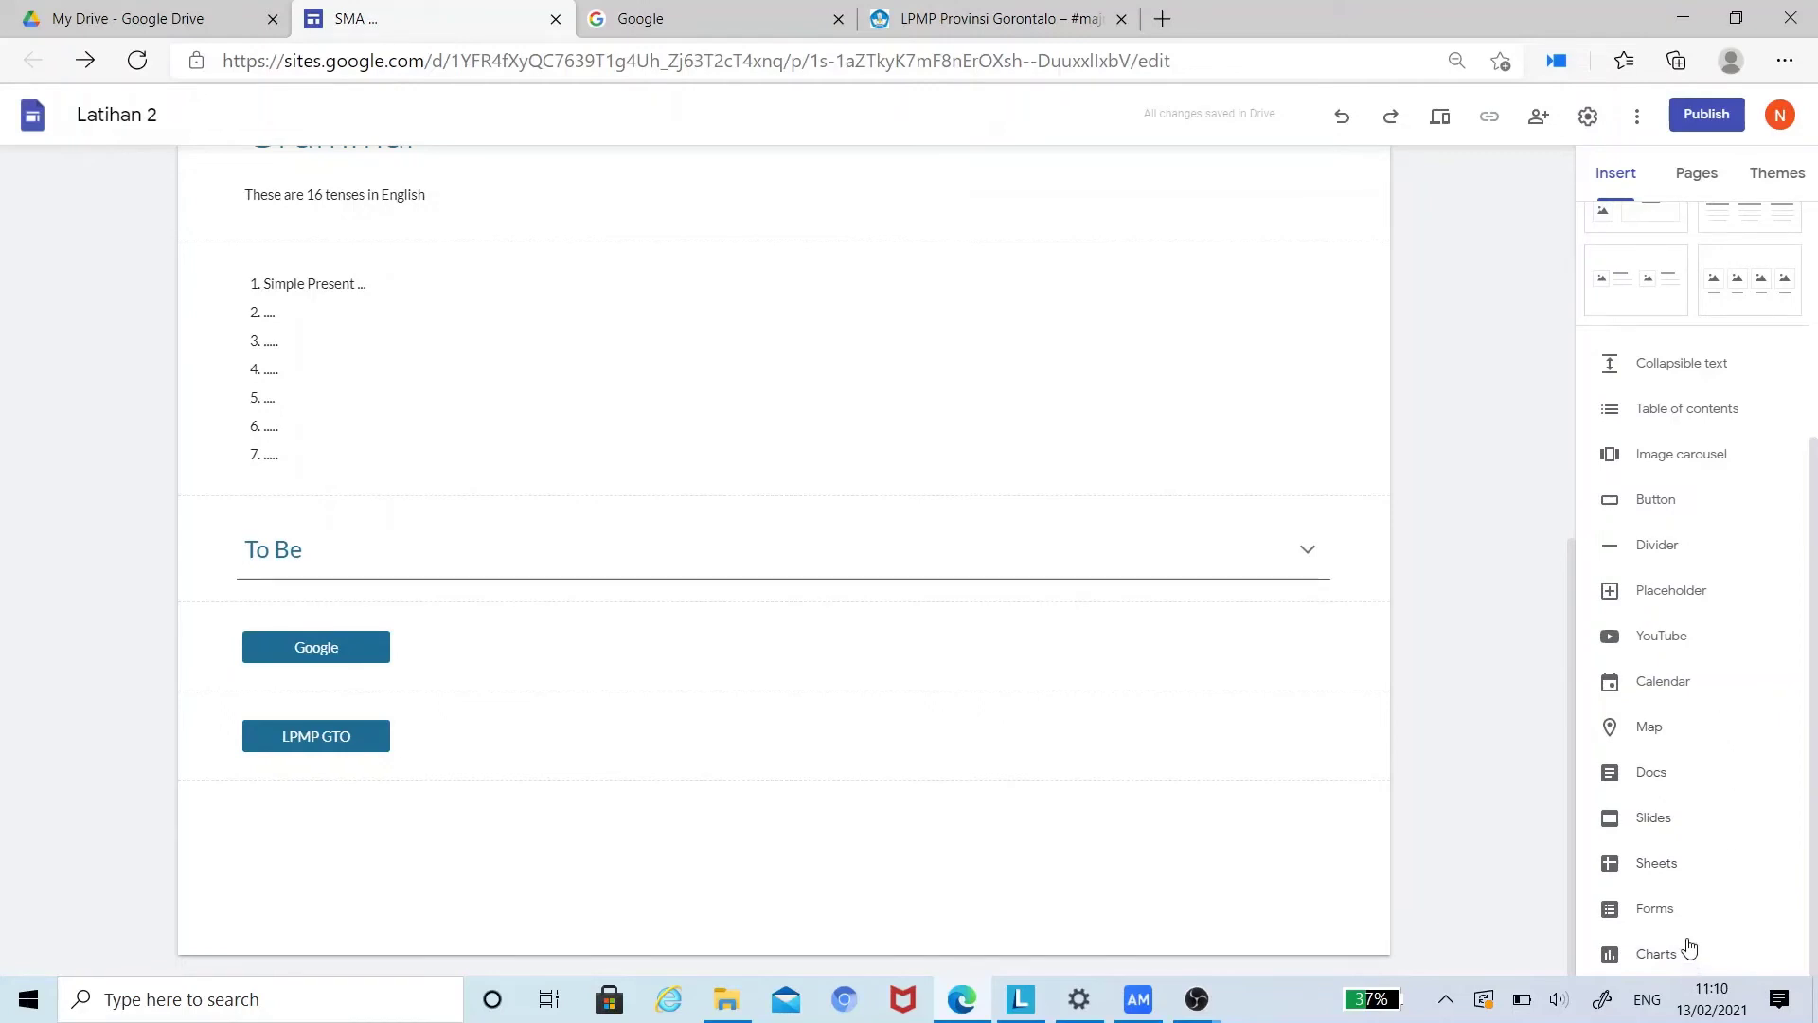
drag(1815, 803, 1815, 520)
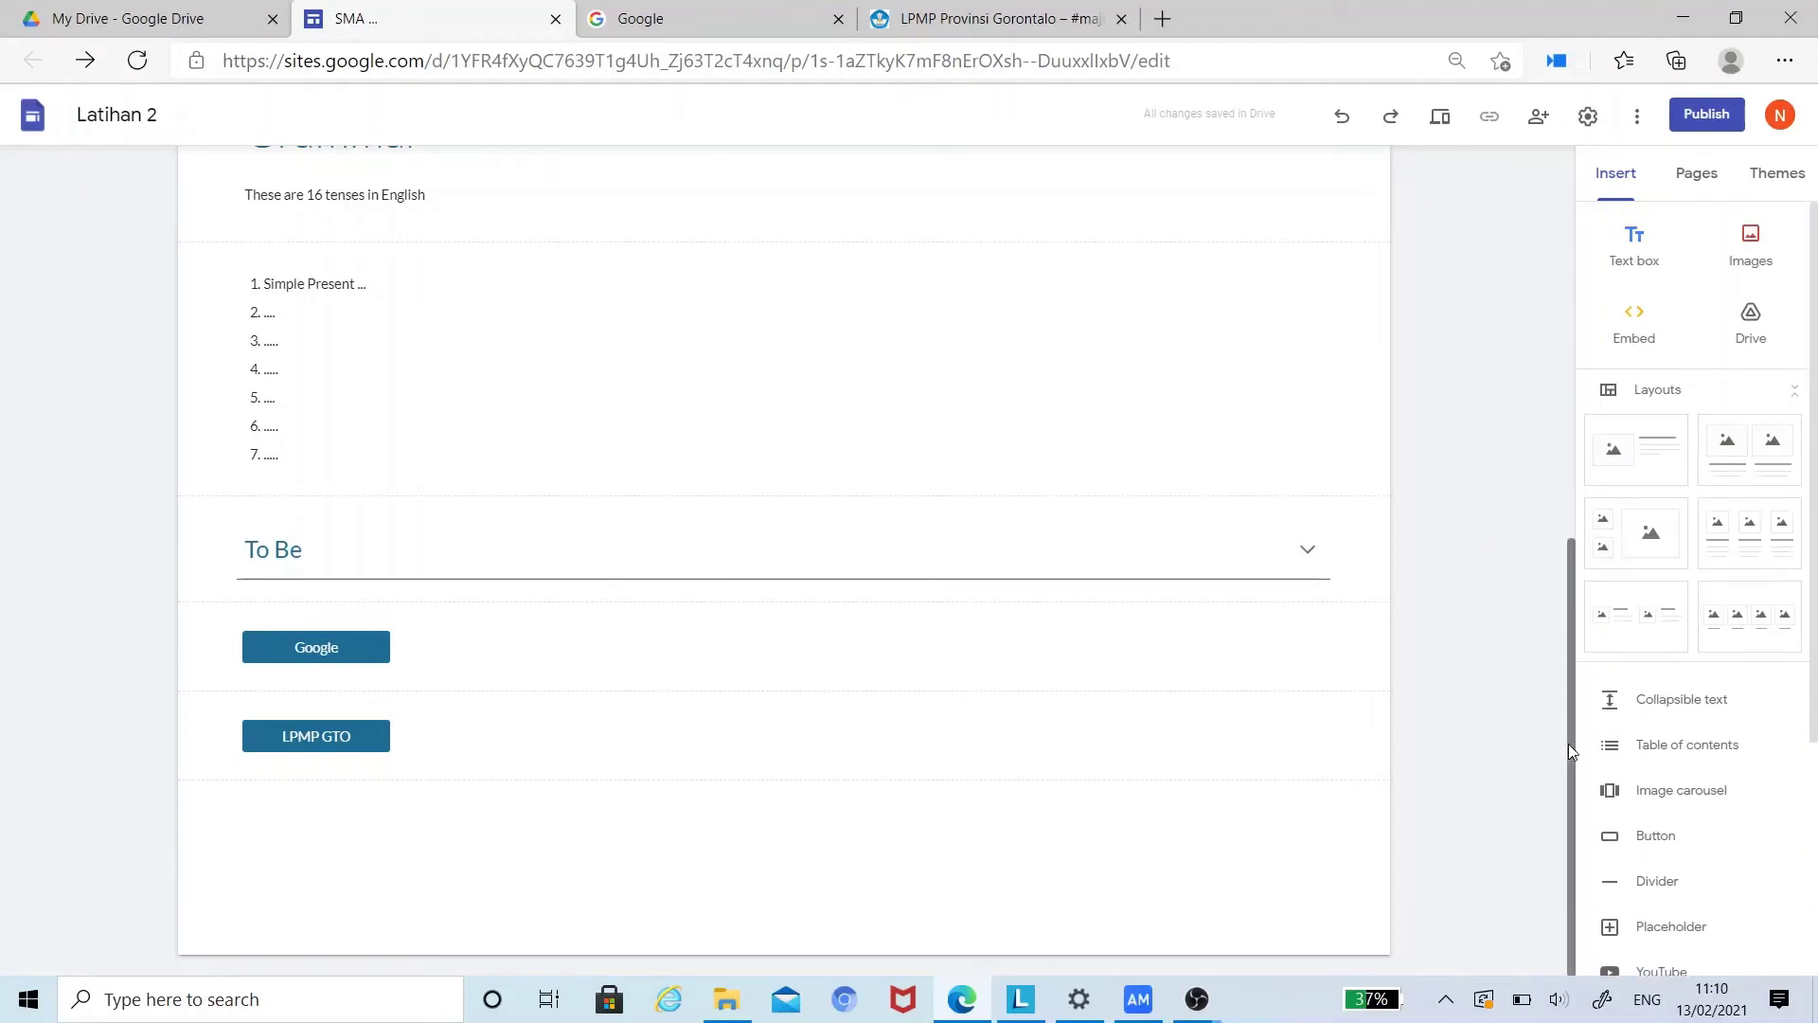
drag(1568, 742, 1553, 227)
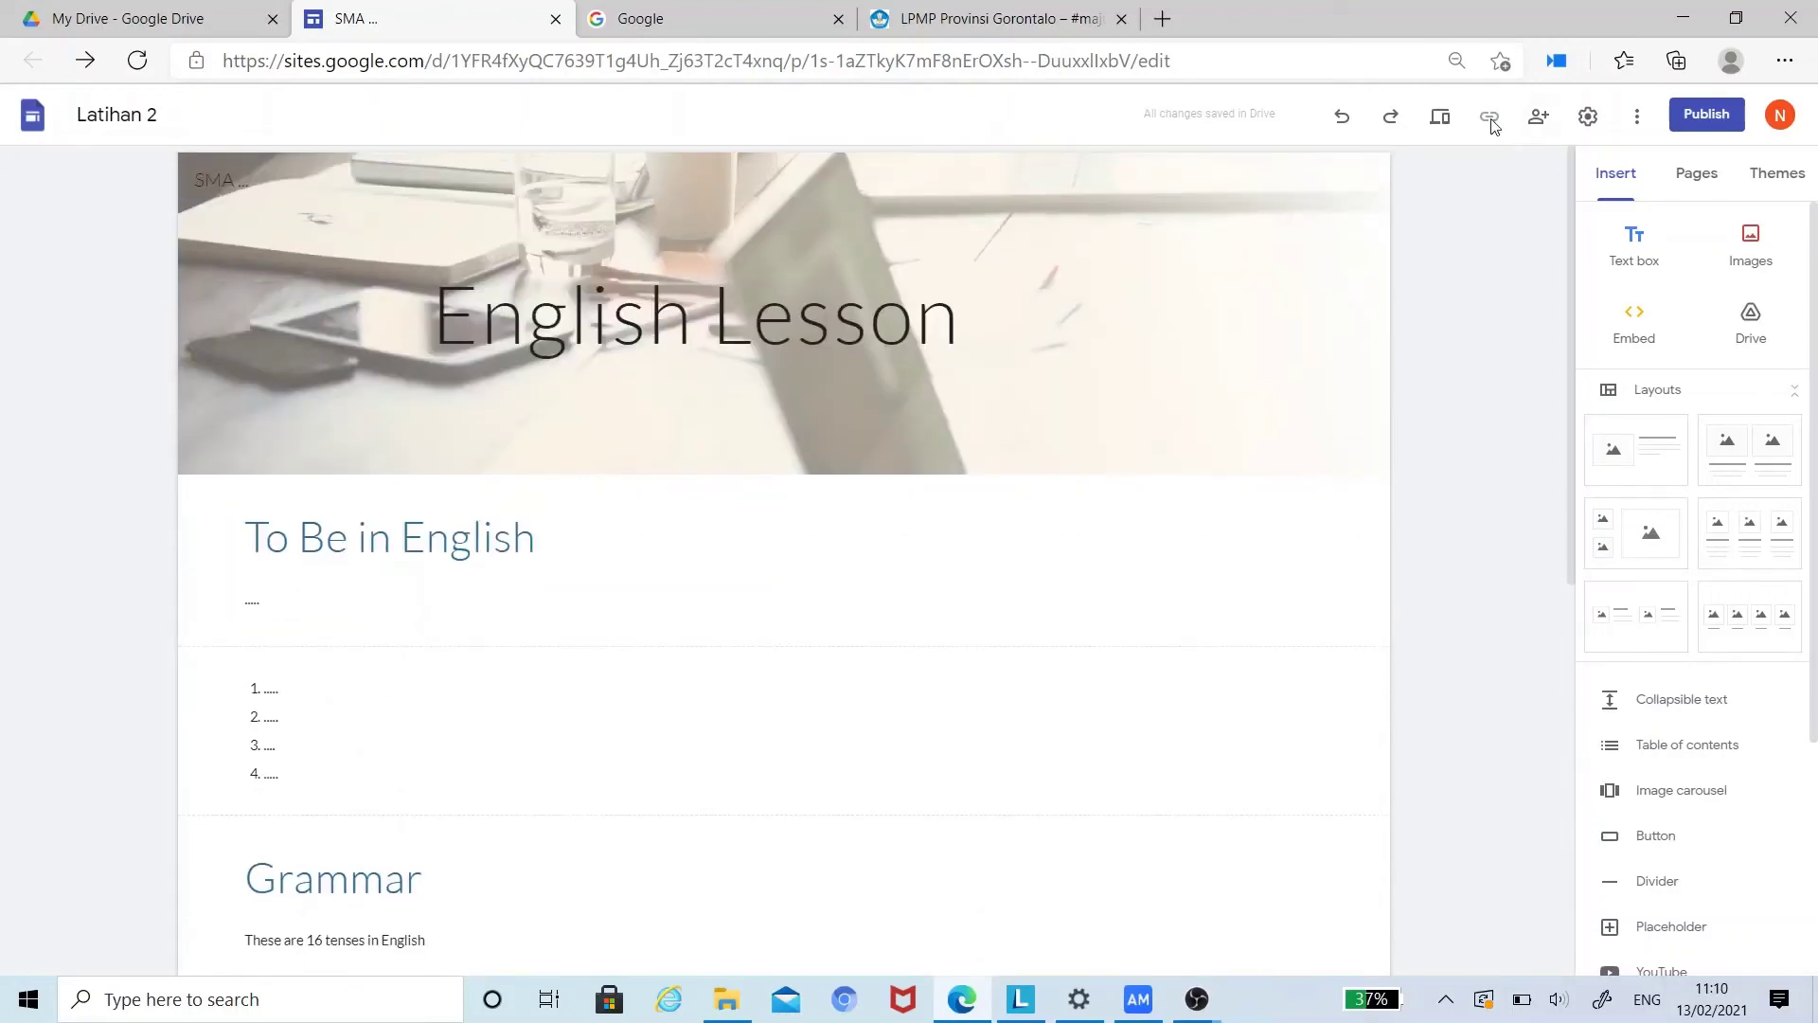
Step: Preview the site and check that the To Be block expands and collapses
click(1440, 121)
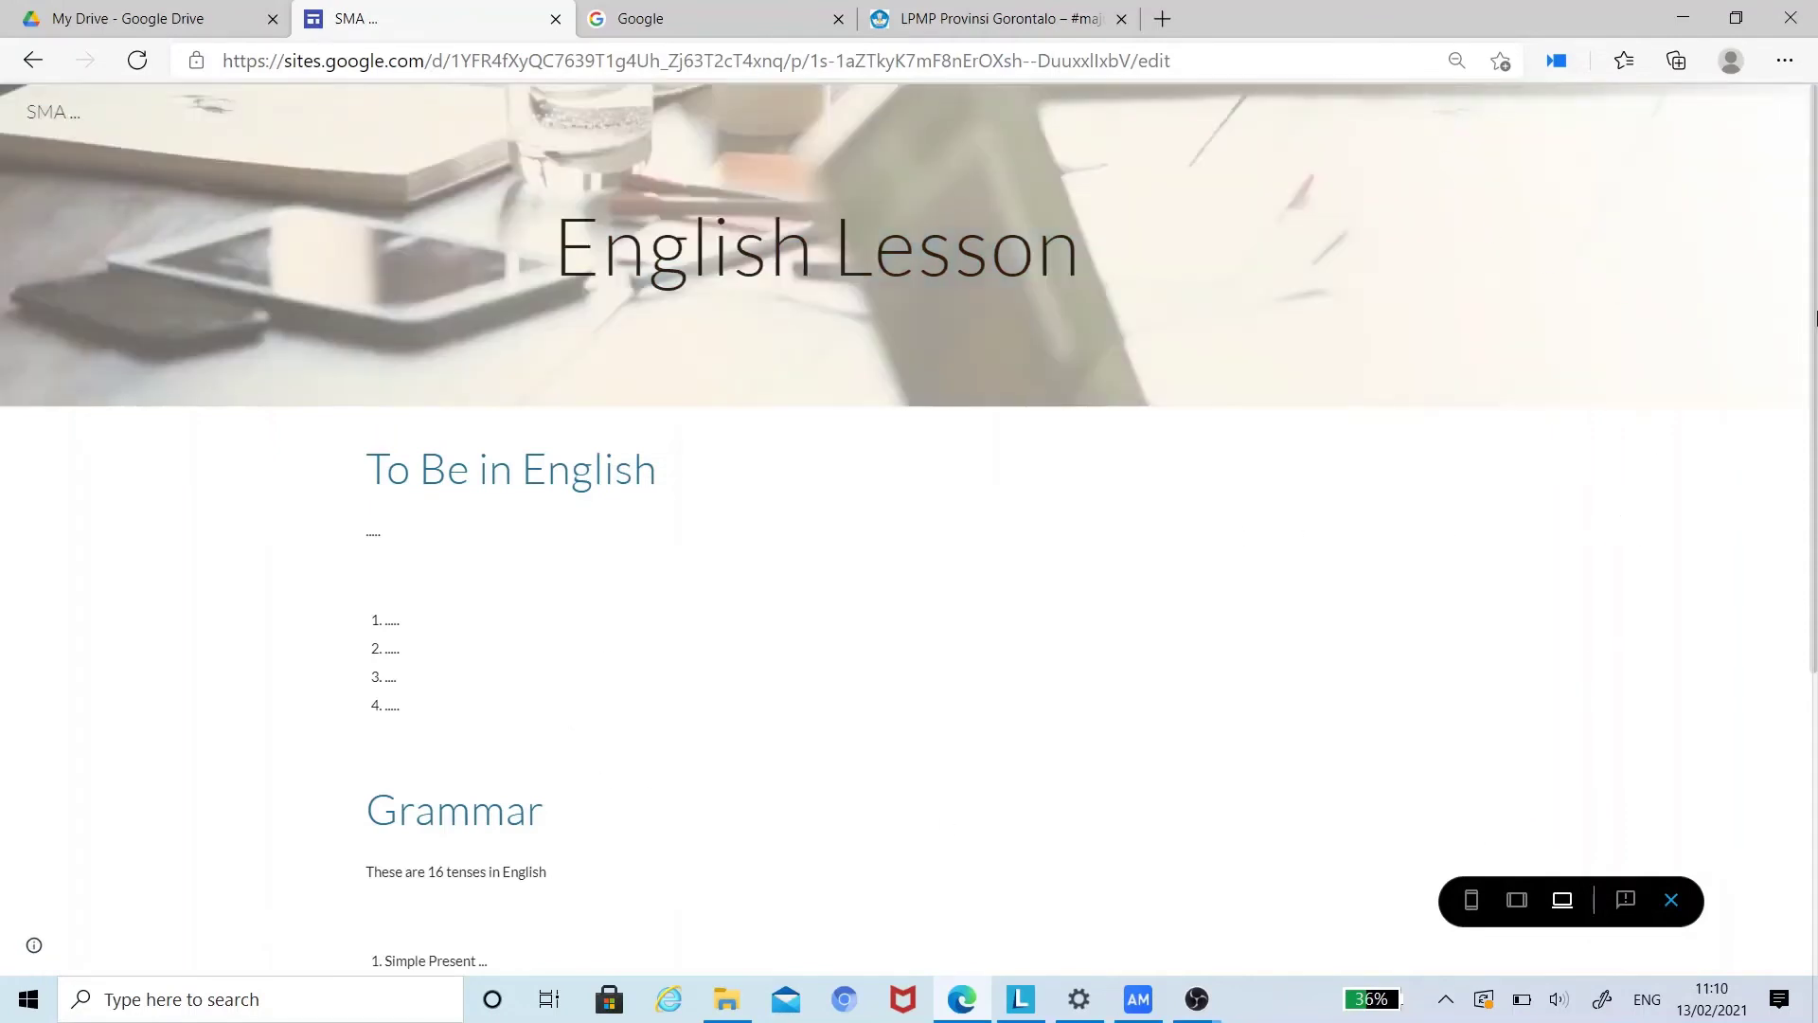
drag(1815, 317, 1815, 635)
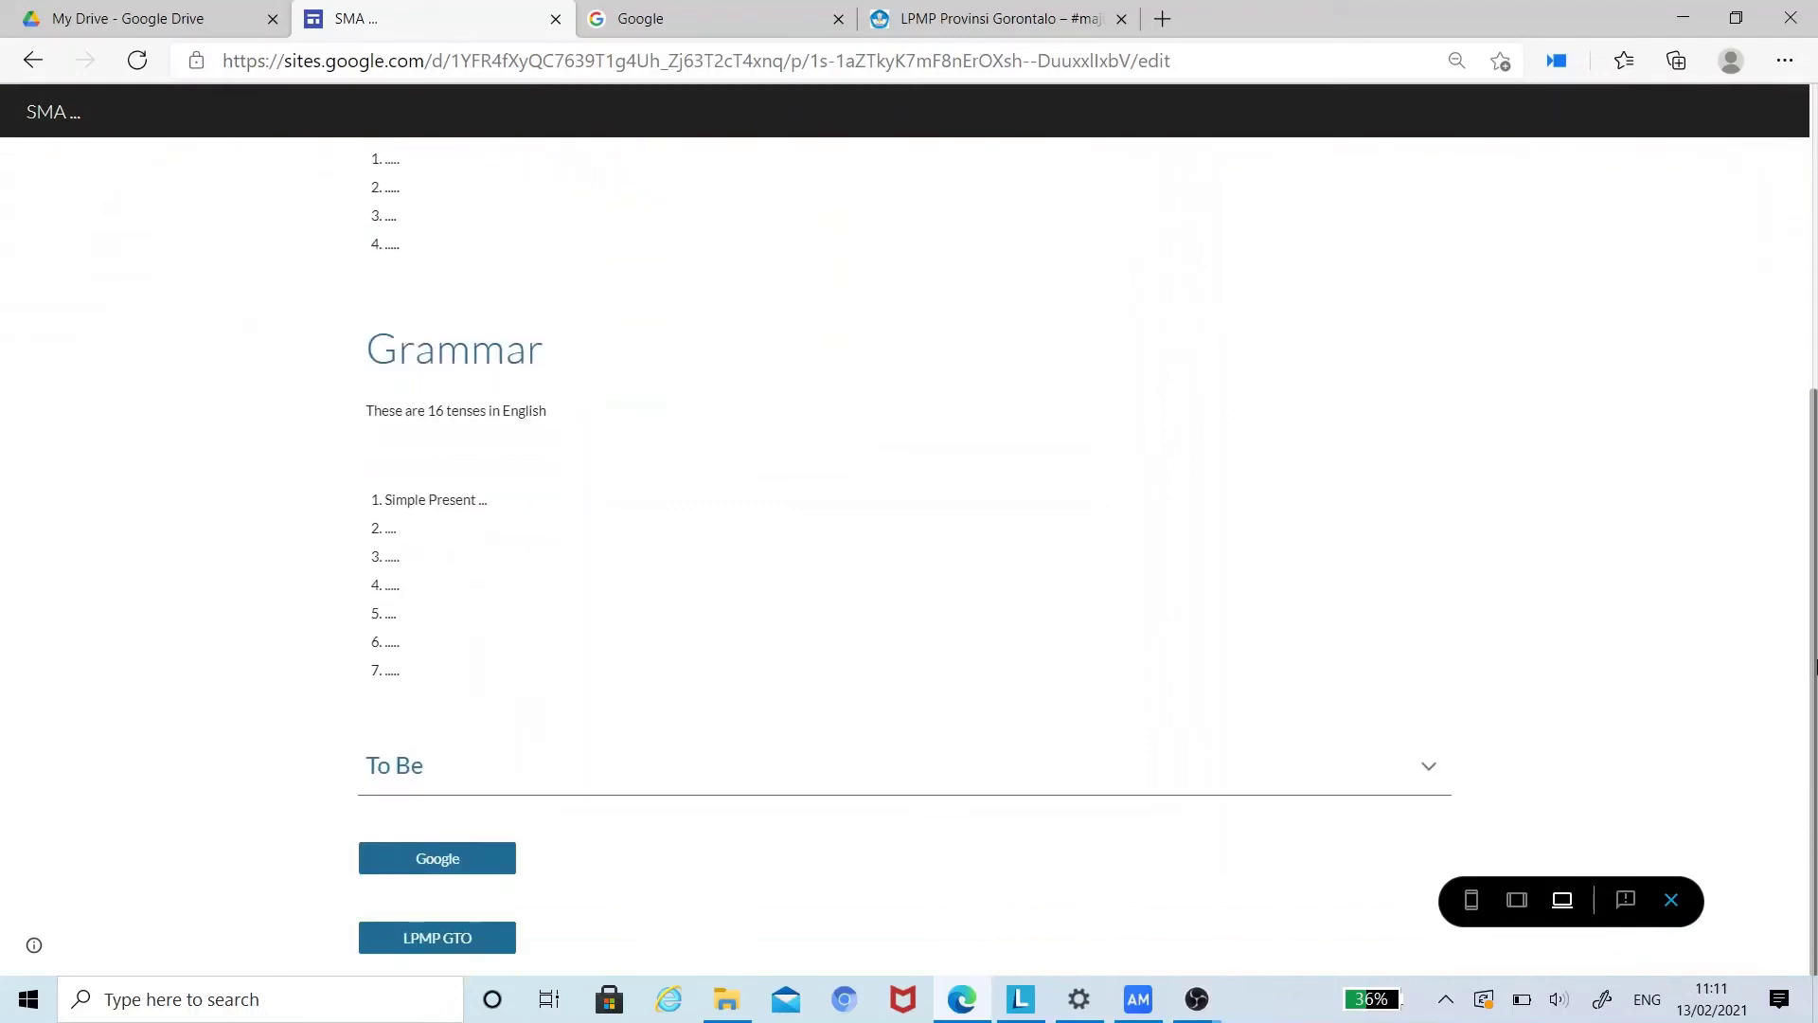
click(1418, 767)
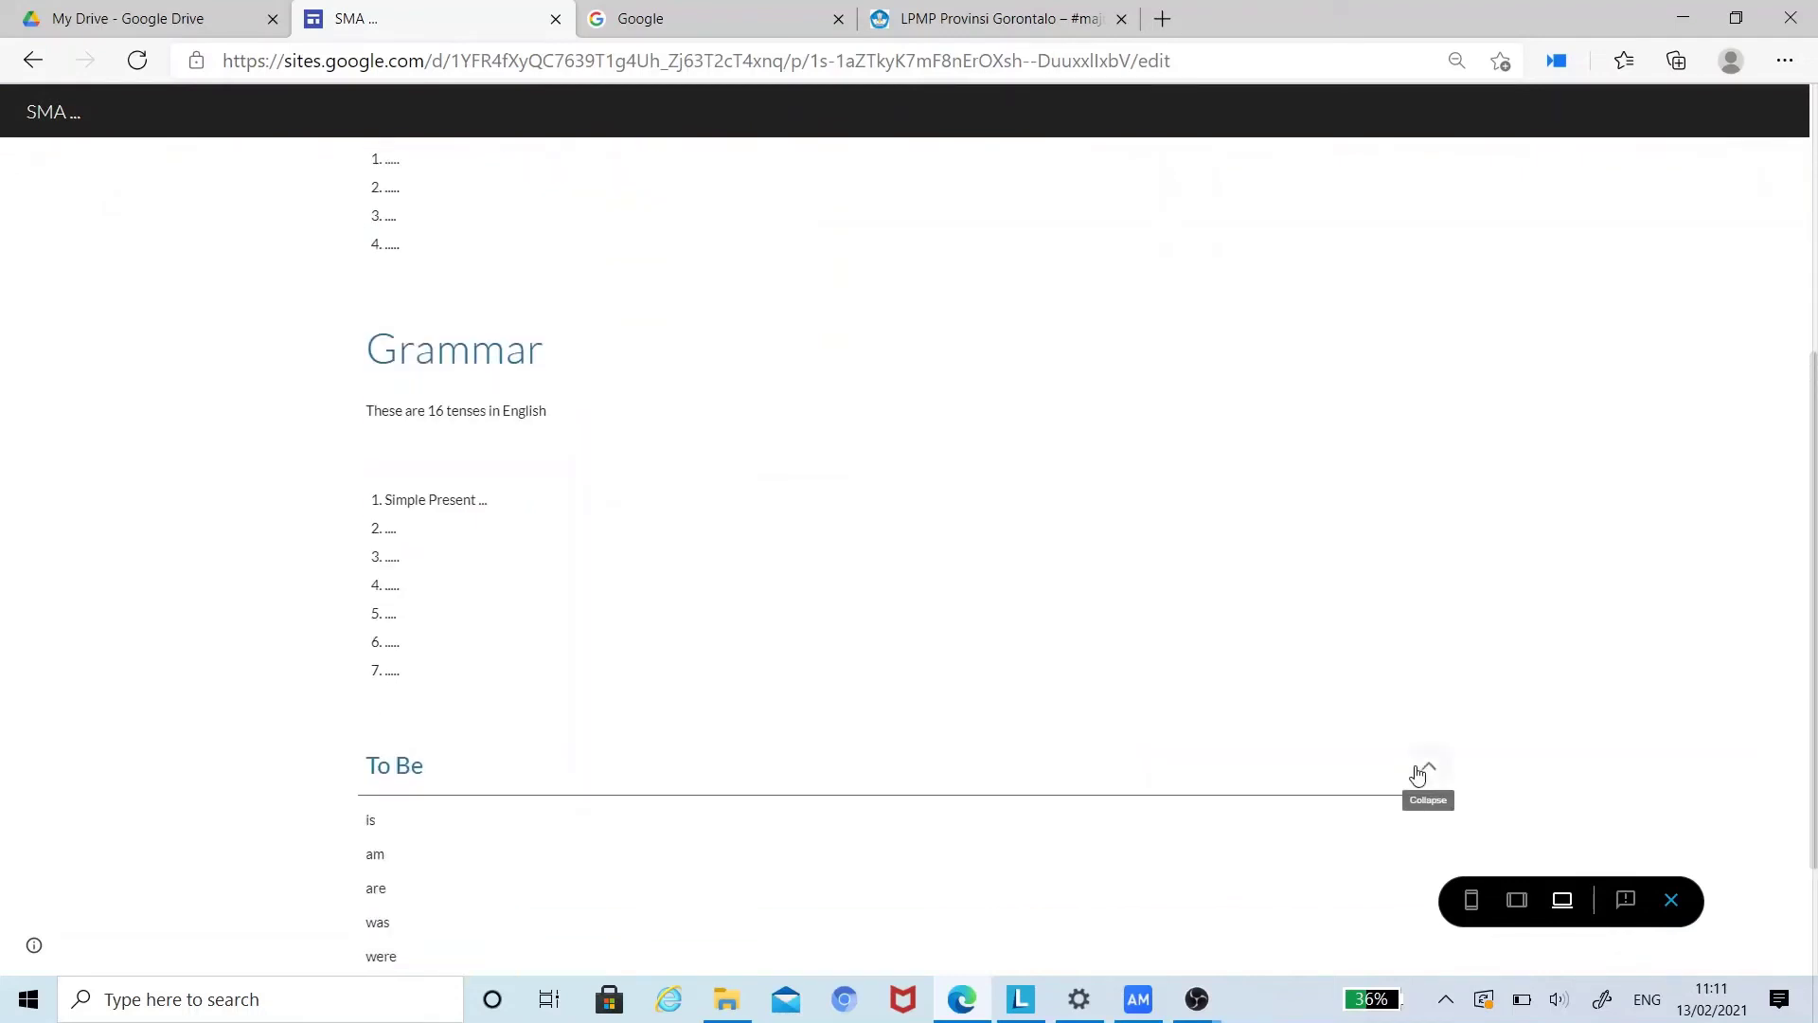
scroll(1418, 775, down, 2)
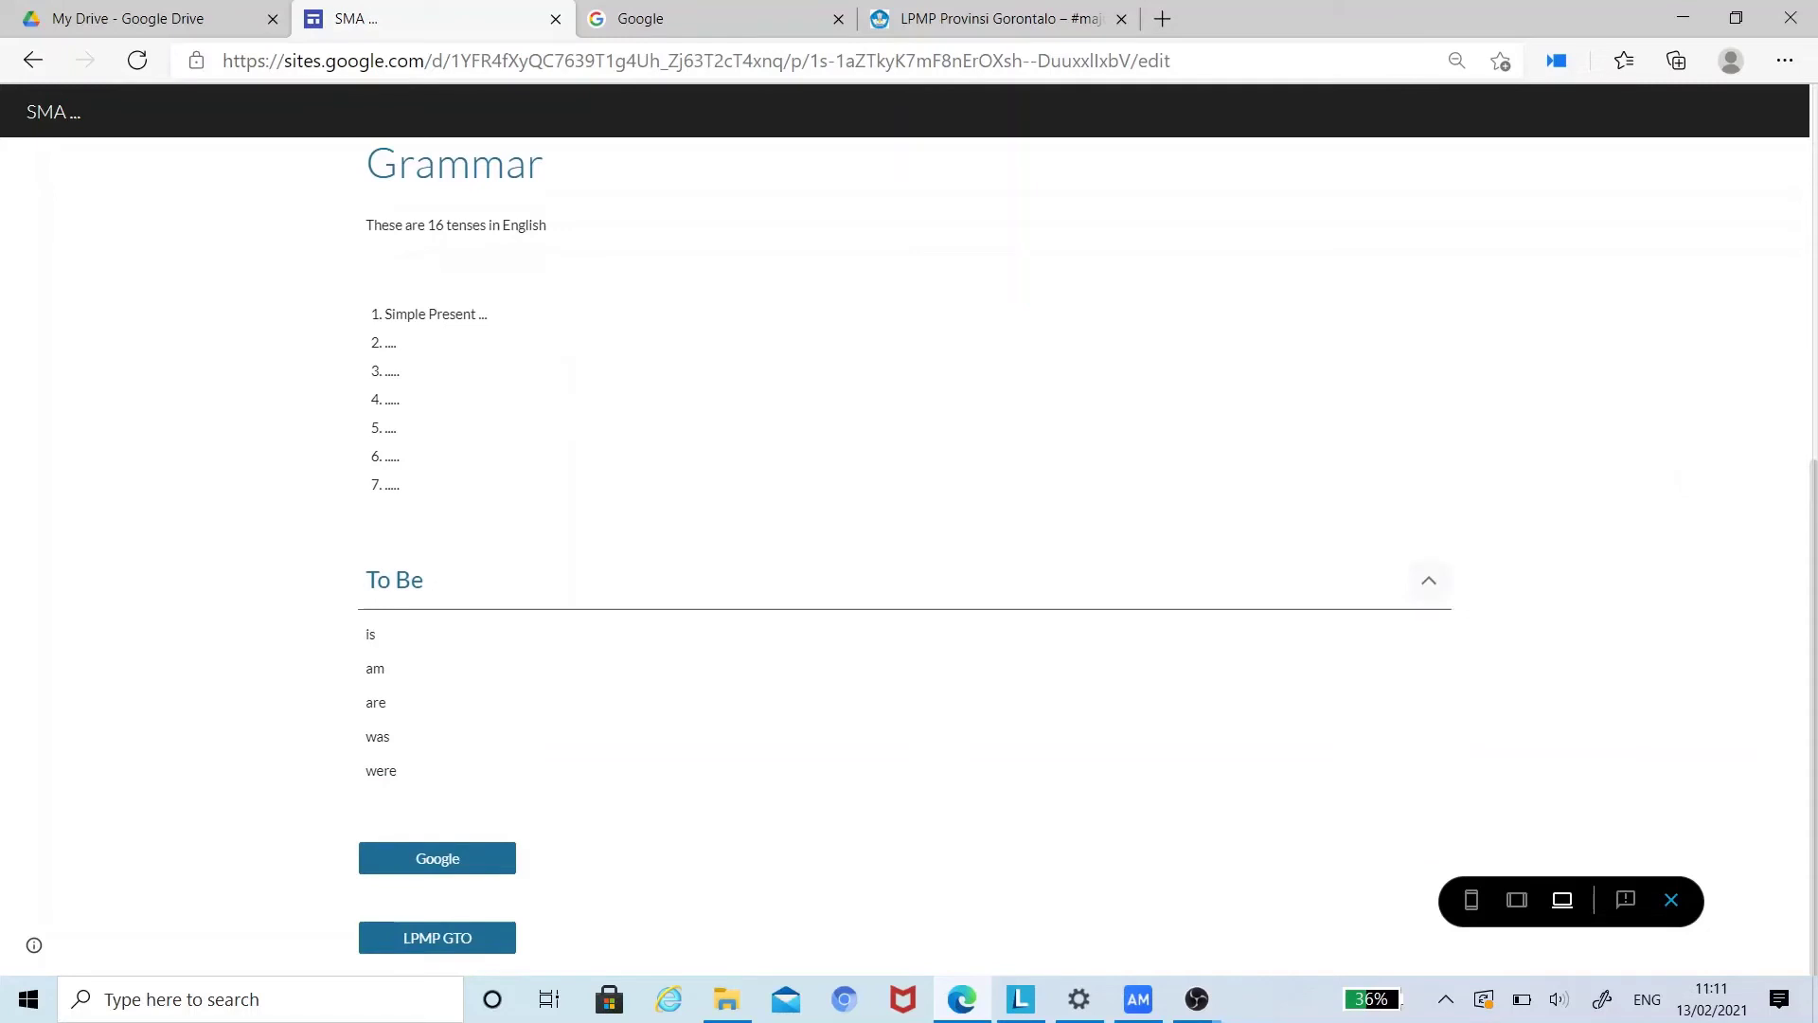
click(1432, 586)
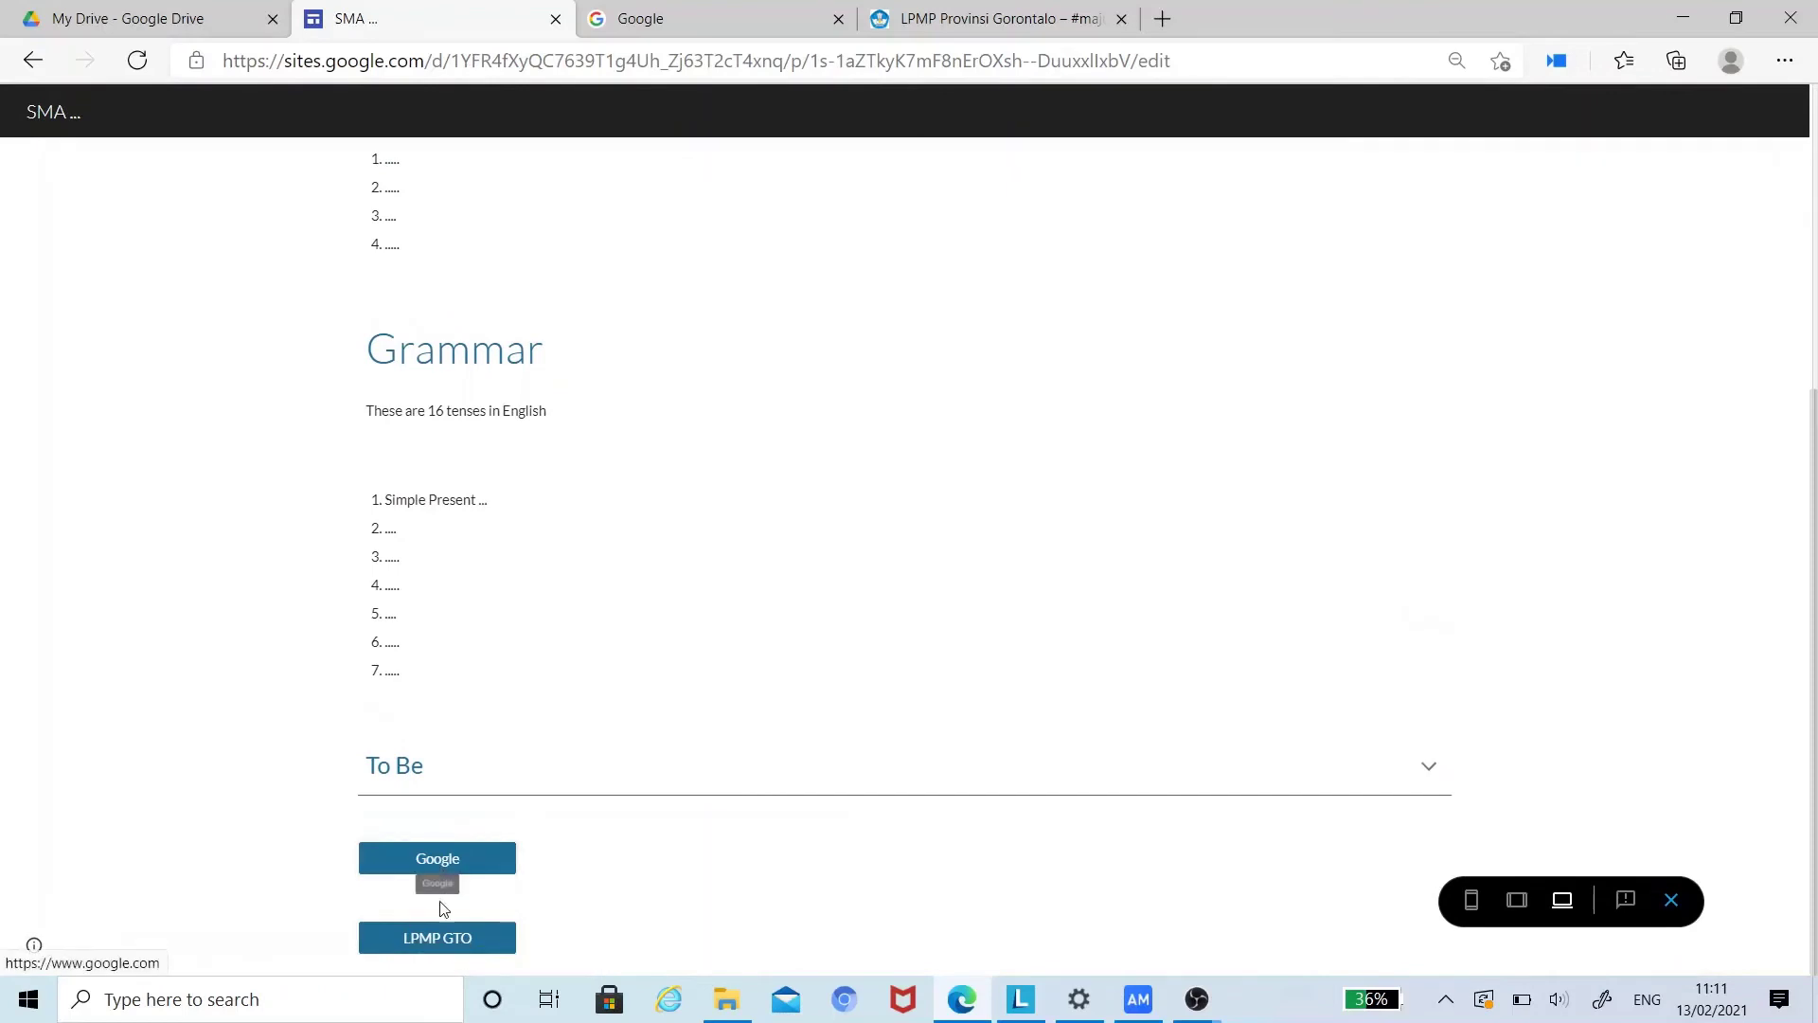
Step: Test the Google button's link in the preview and close the Google and LPMP browser tabs
click(441, 871)
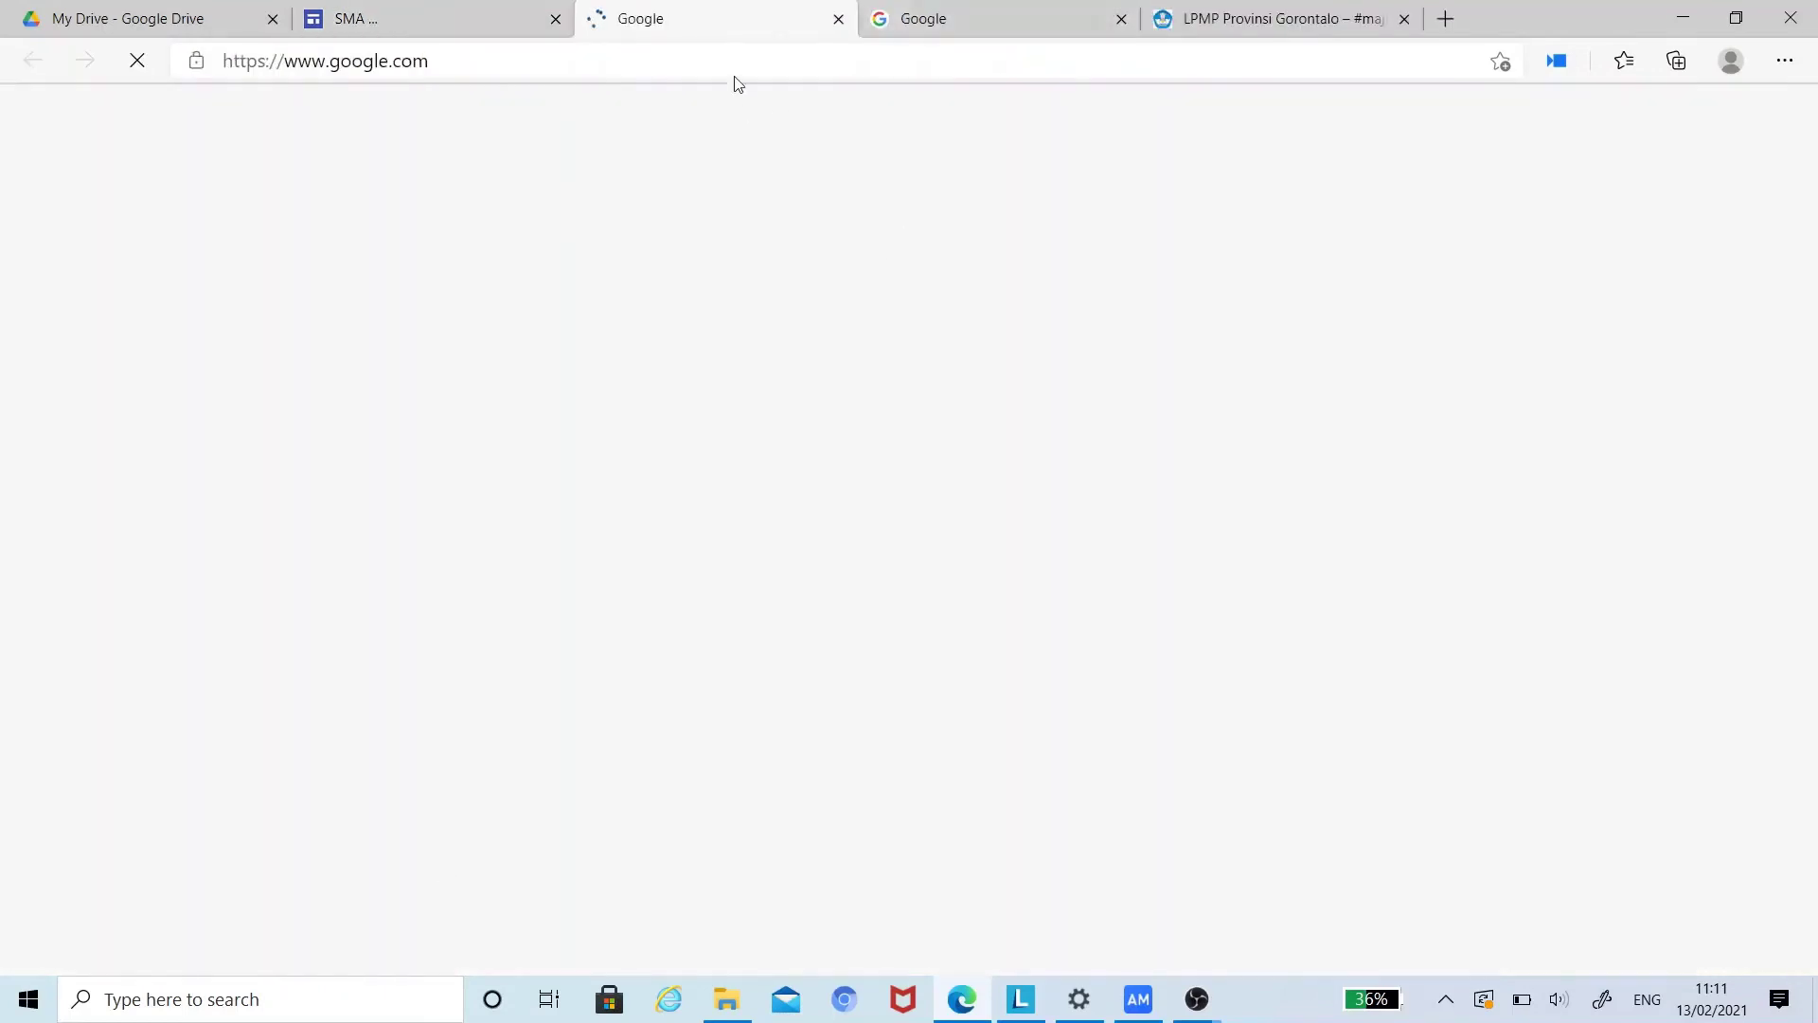
click(1125, 18)
click(1125, 18)
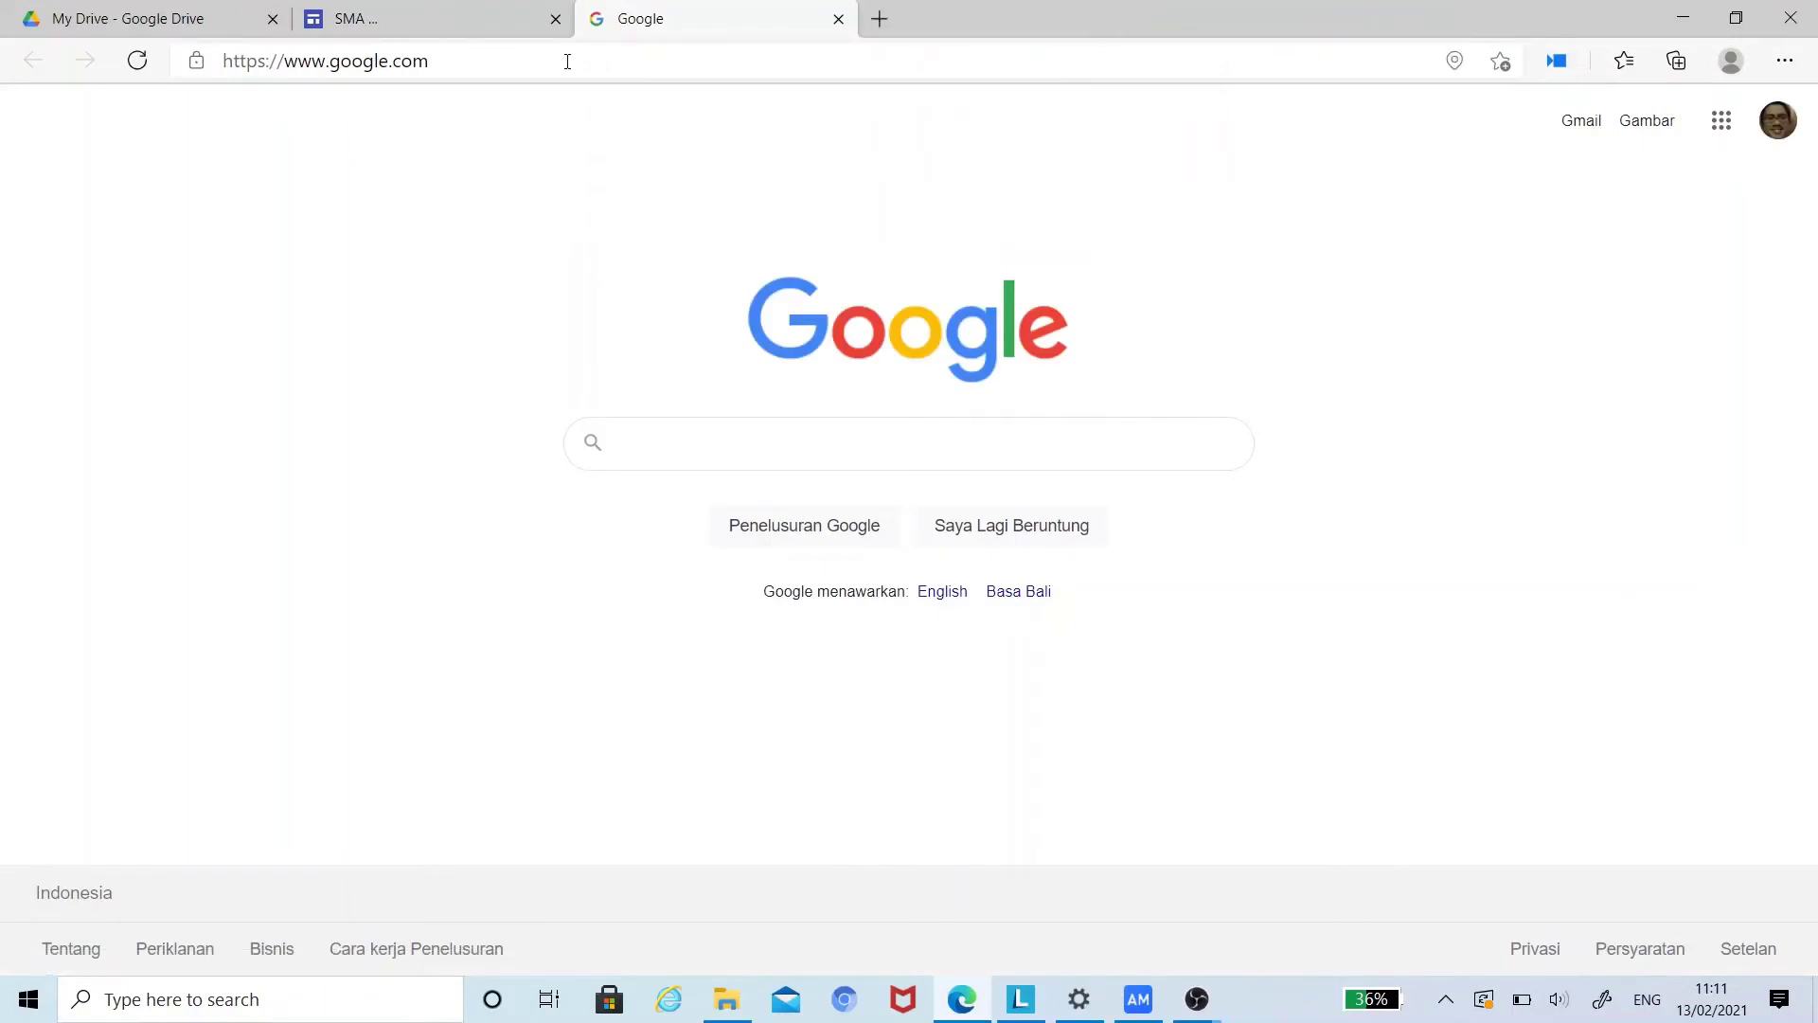
click(838, 19)
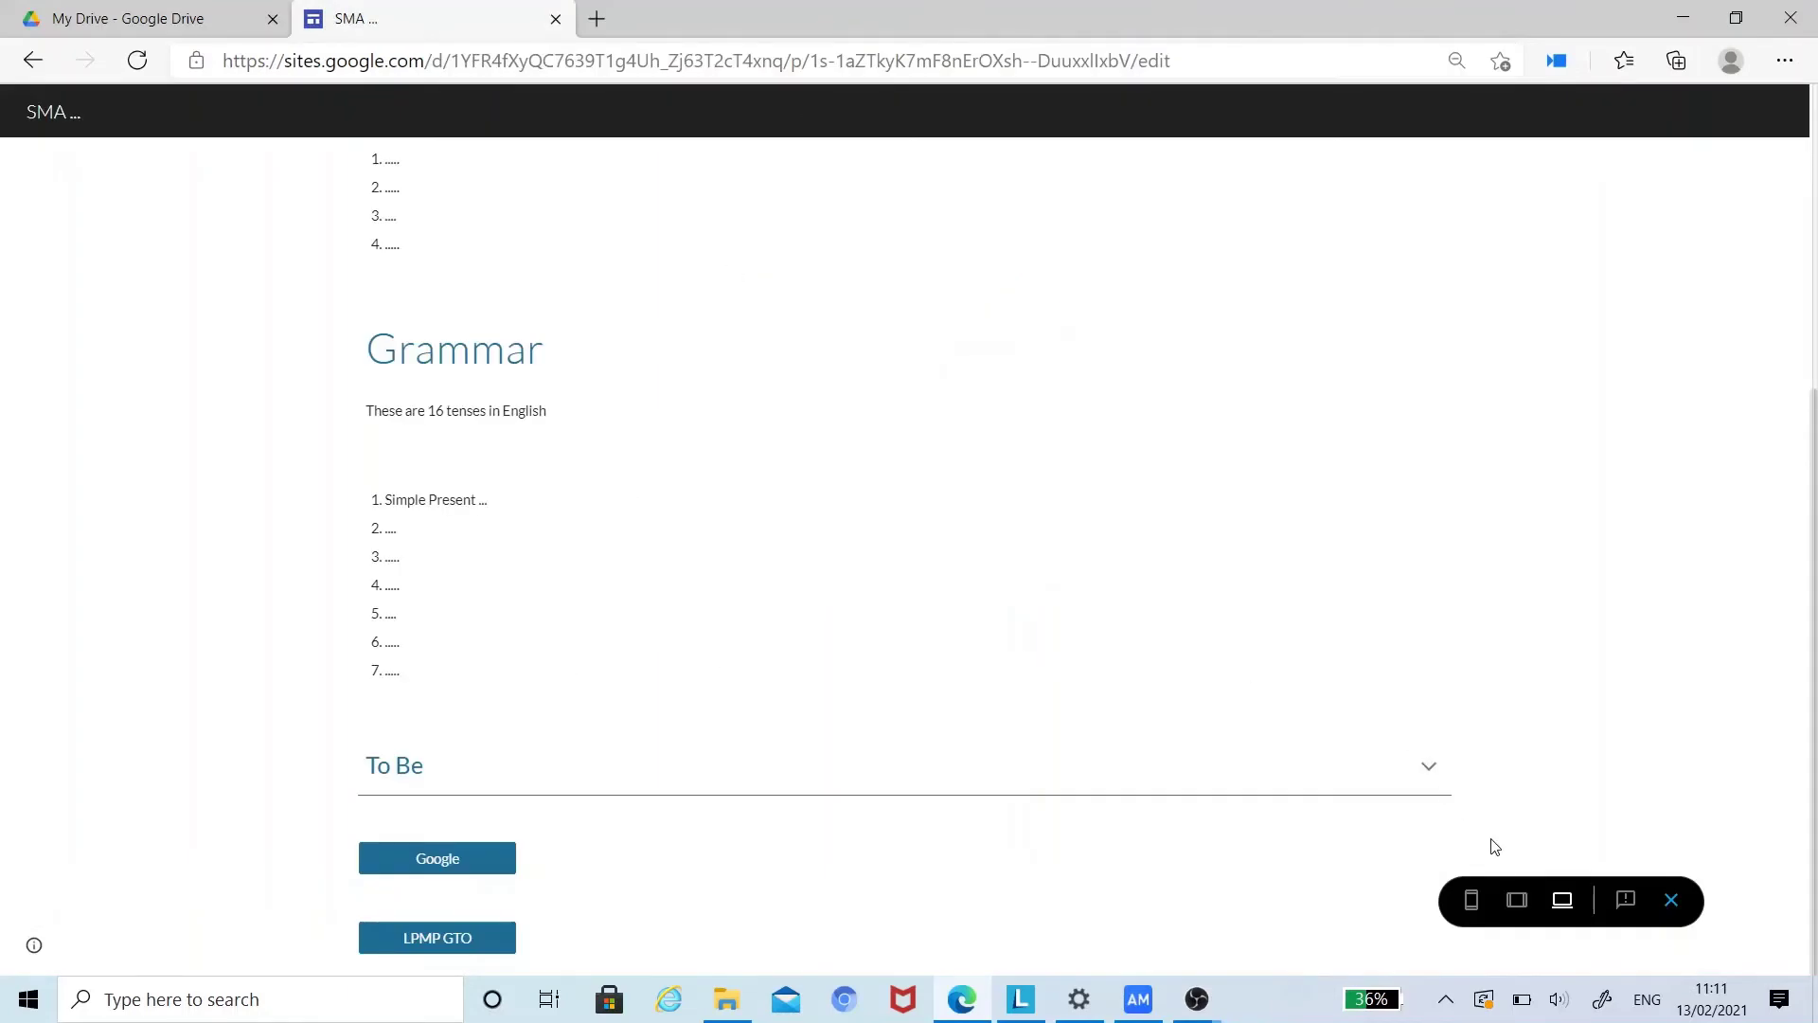
Step: Check the page preview in tablet and phone sizes, and leave the preview
click(1517, 902)
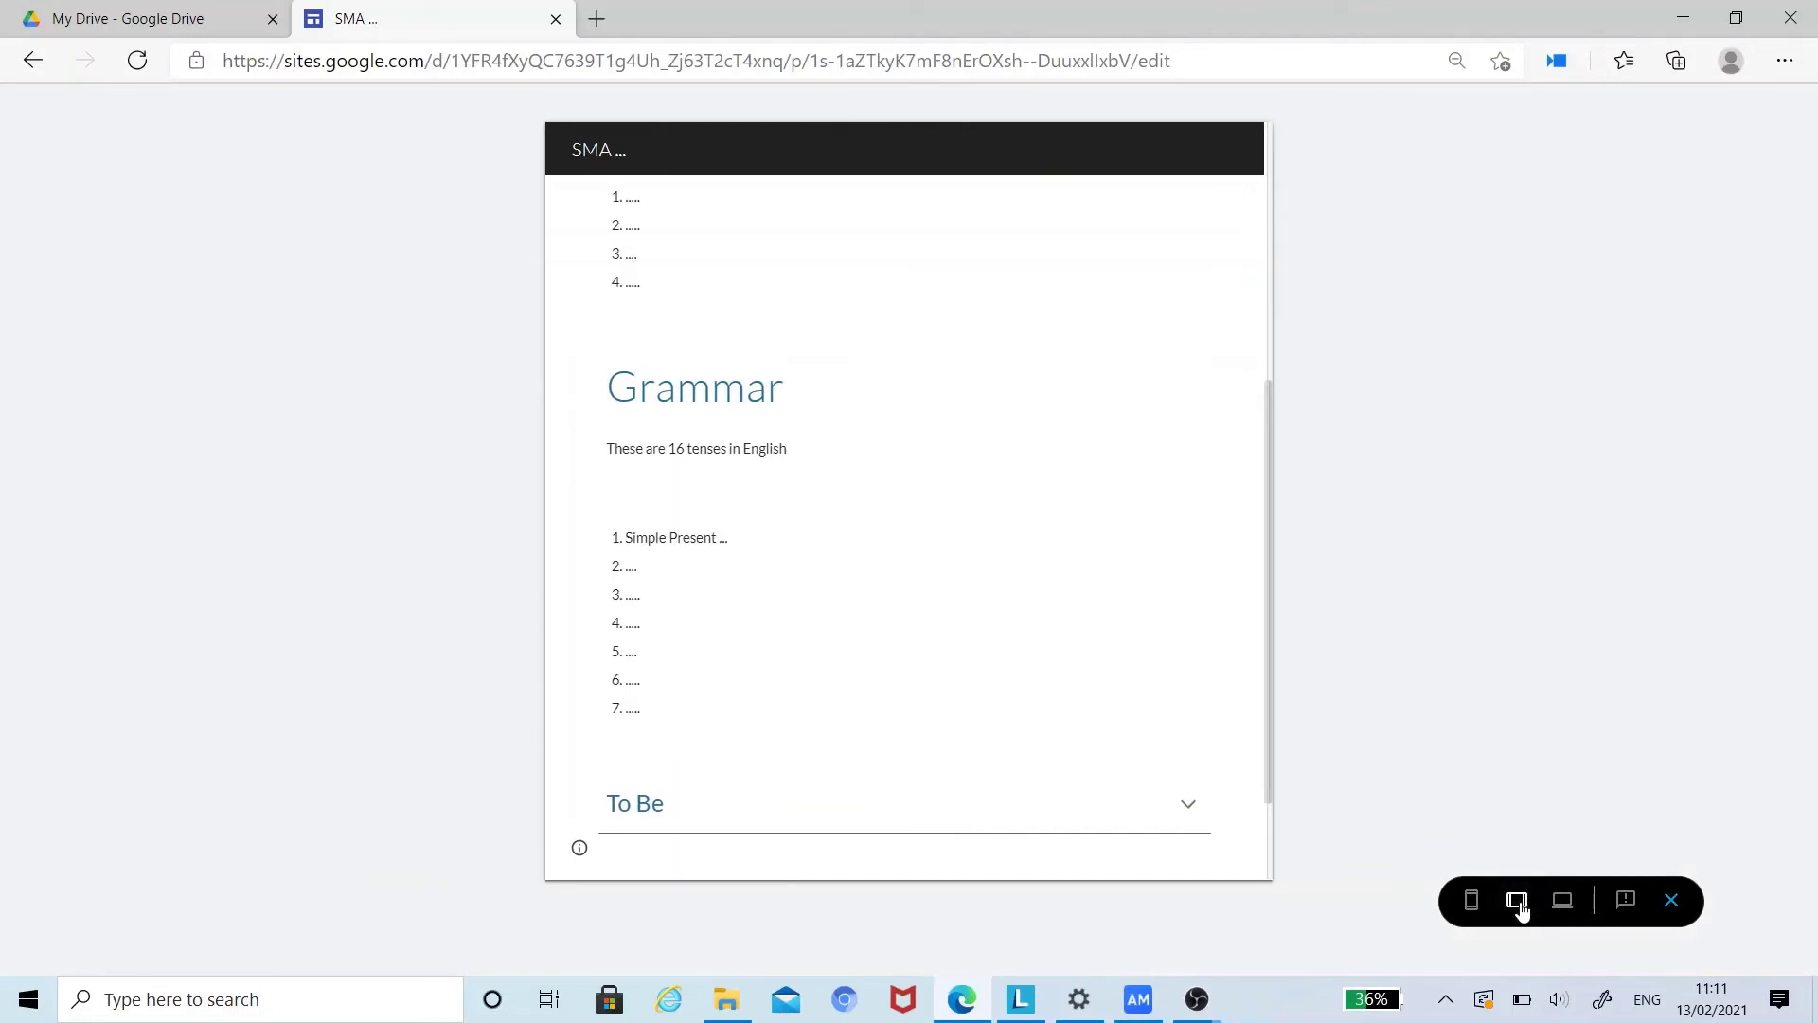
click(1472, 904)
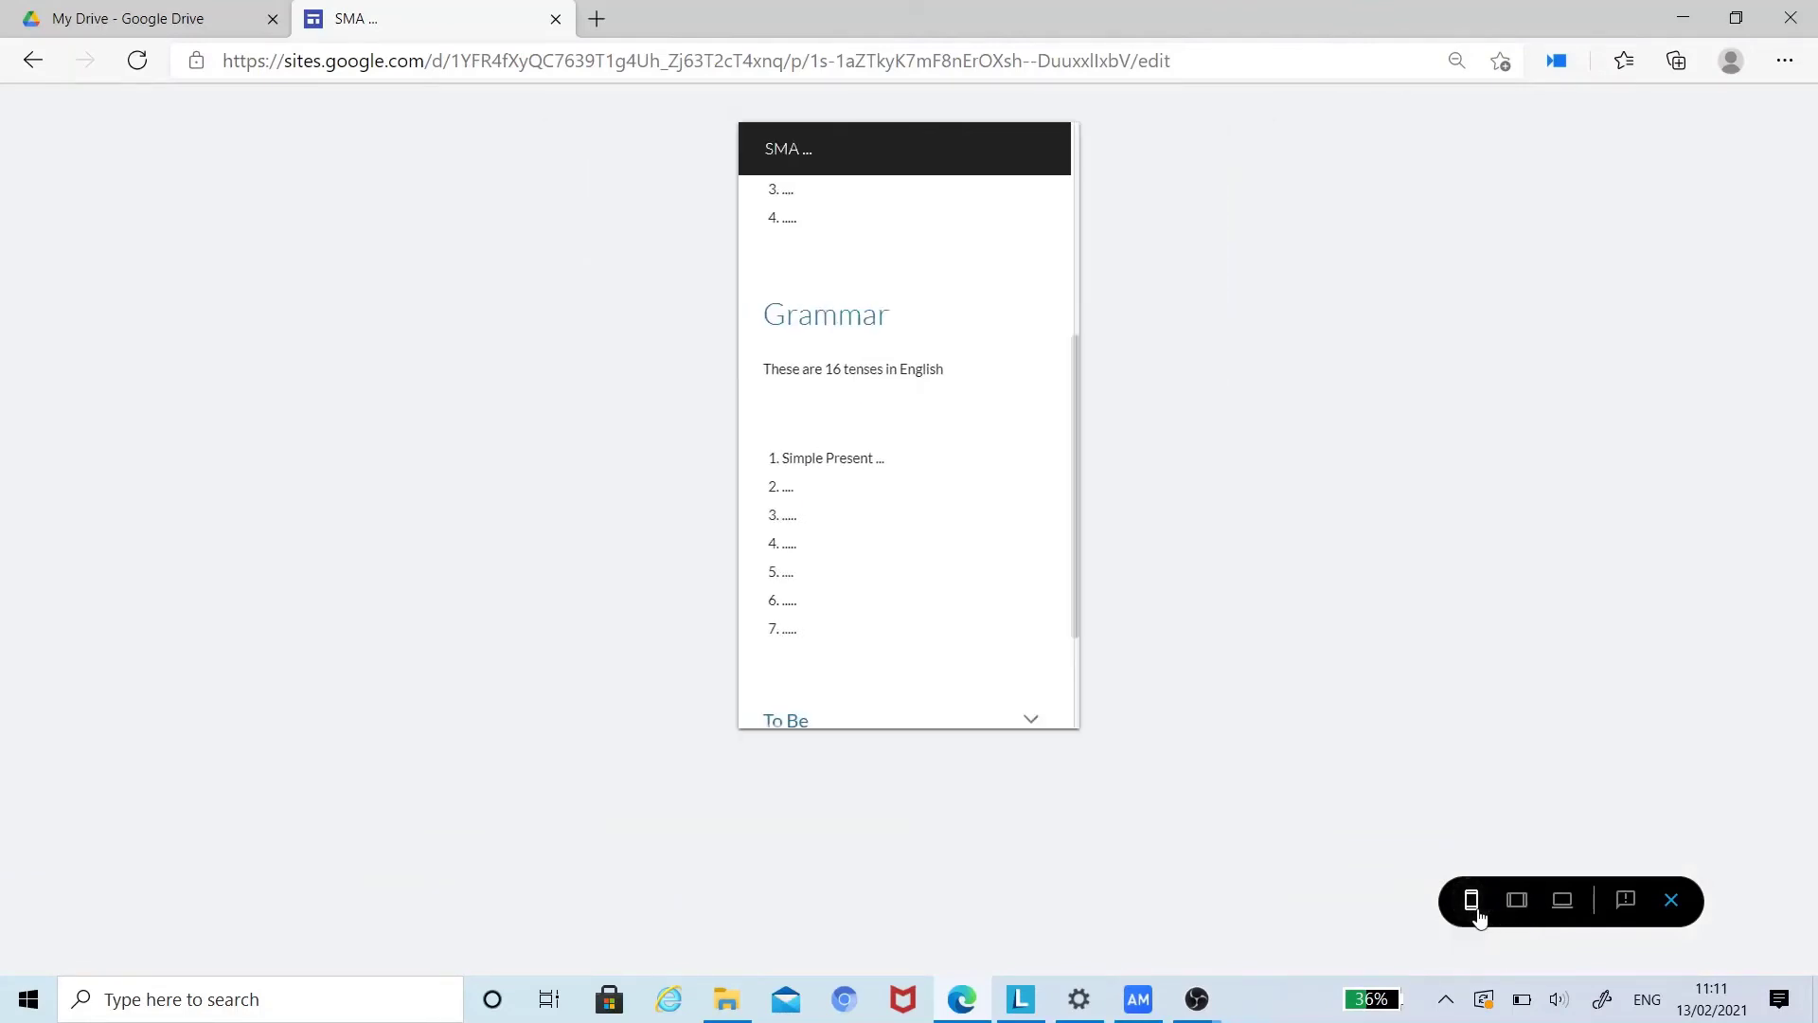
click(1672, 901)
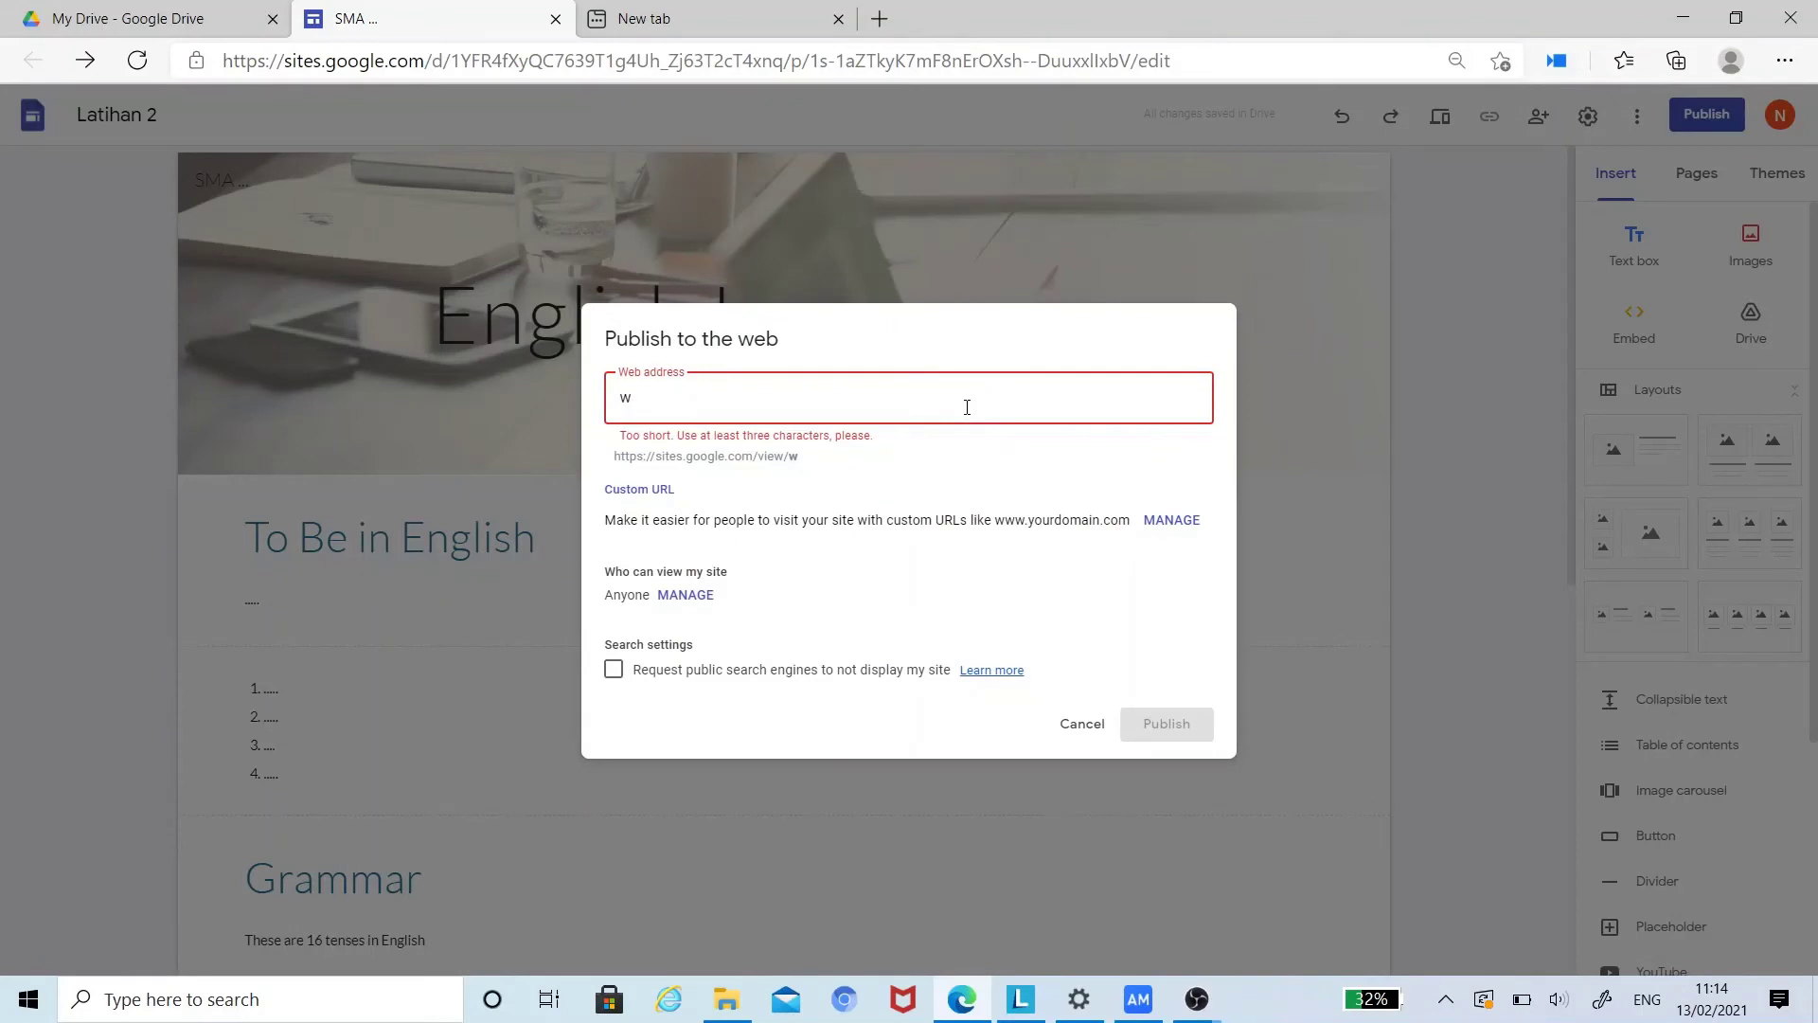
key(BackSpace)
text(htt)
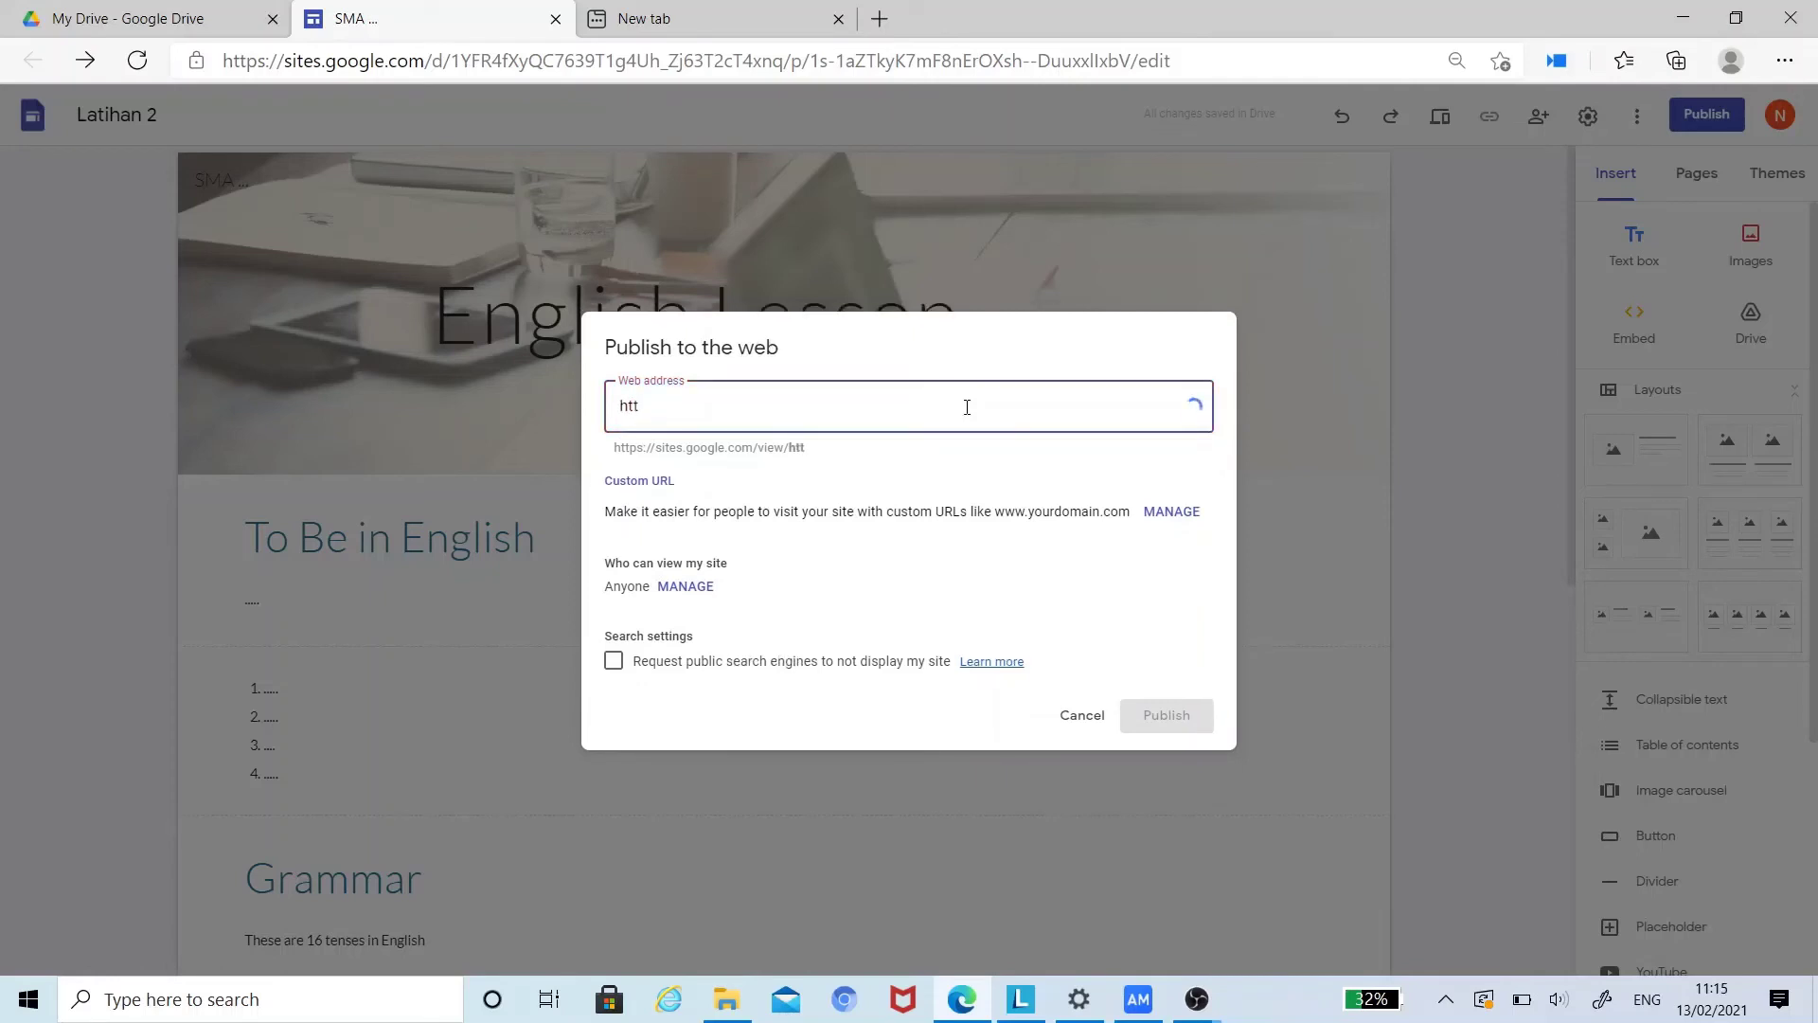
text(ps)
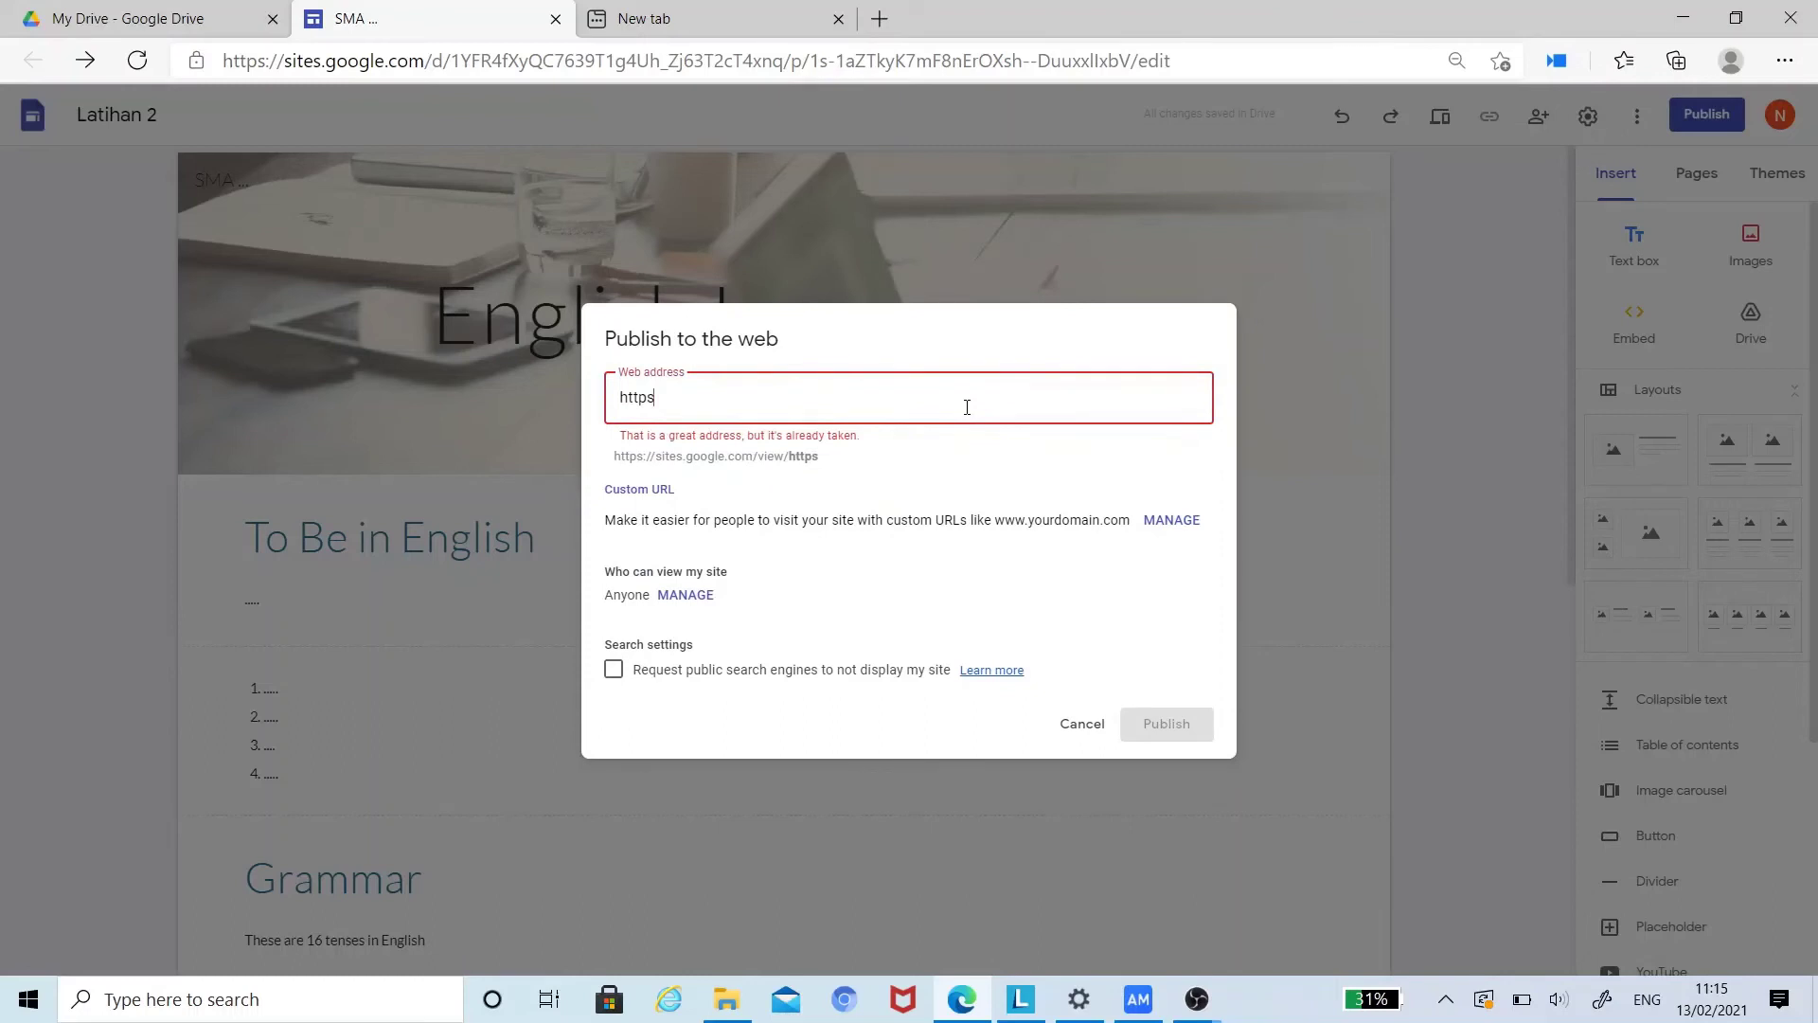
text(://)
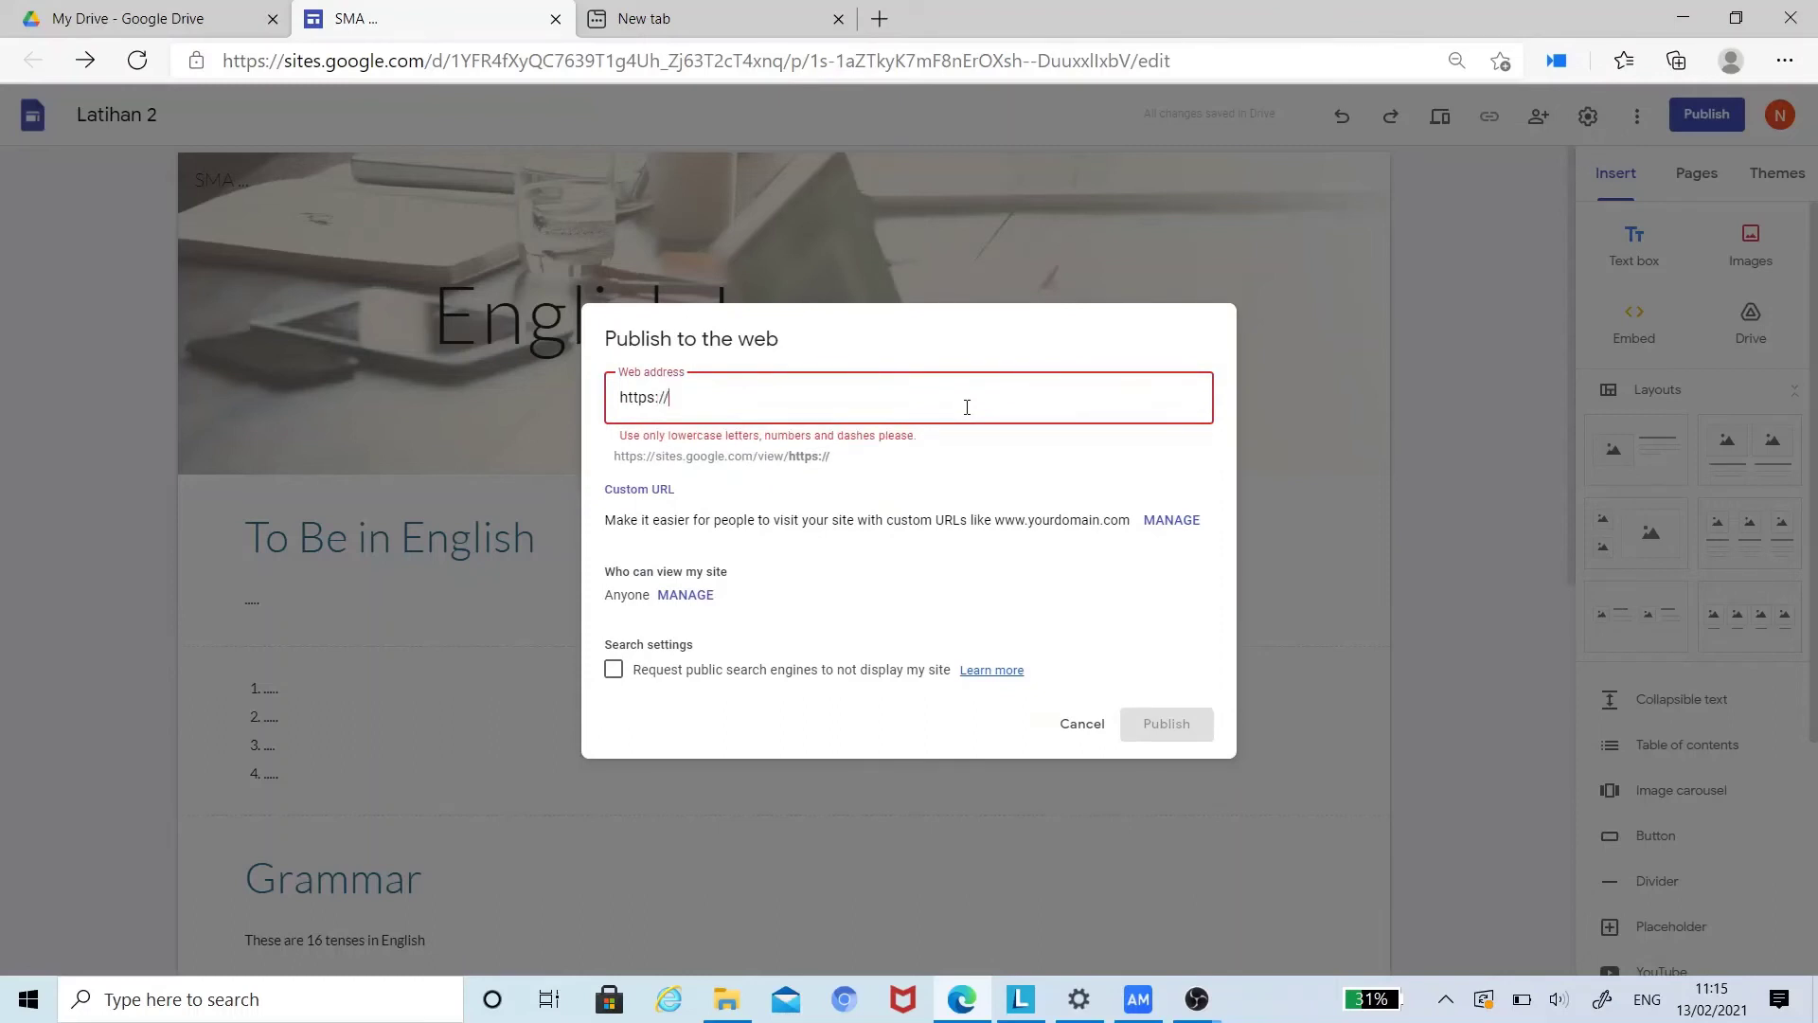
key(BackSpace)
key(BackSpace)
key(BackSpace)
key(BackSpace)
key(BackSpace)
key(BackSpace)
text(naro)
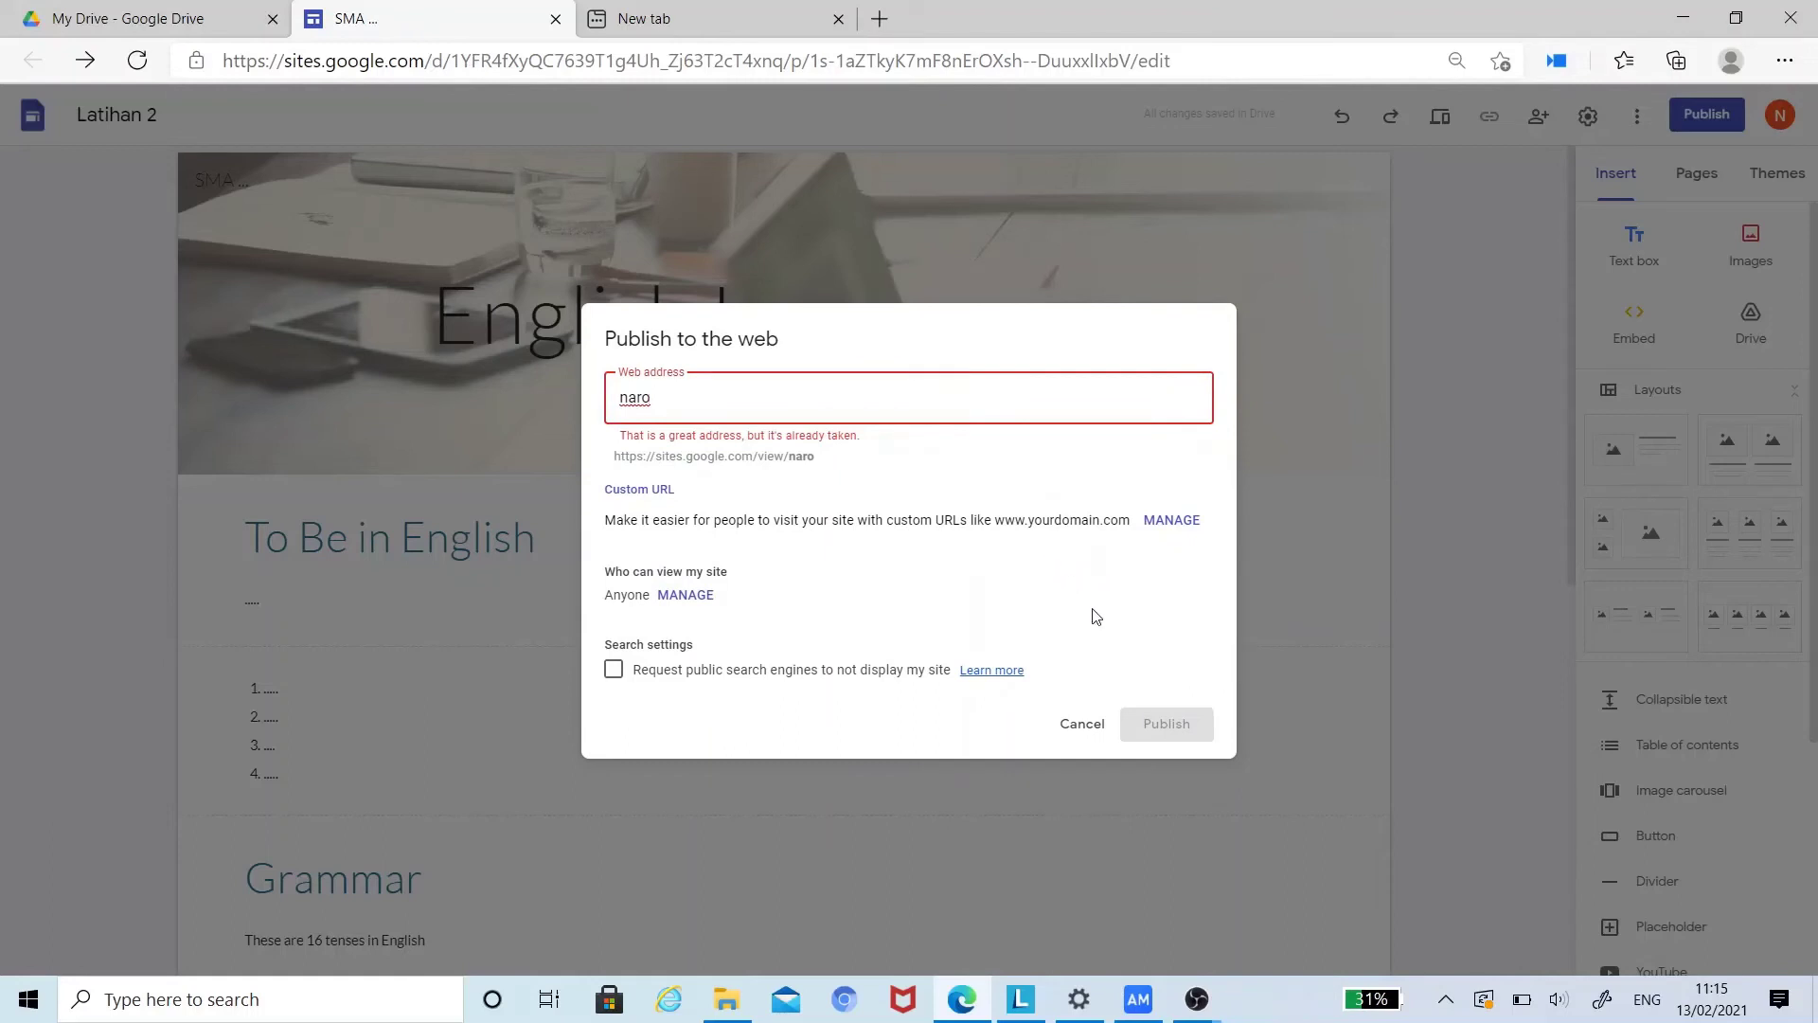
key(BackSpace)
key(BackSpace)
key(BackSpace)
key(BackSpace)
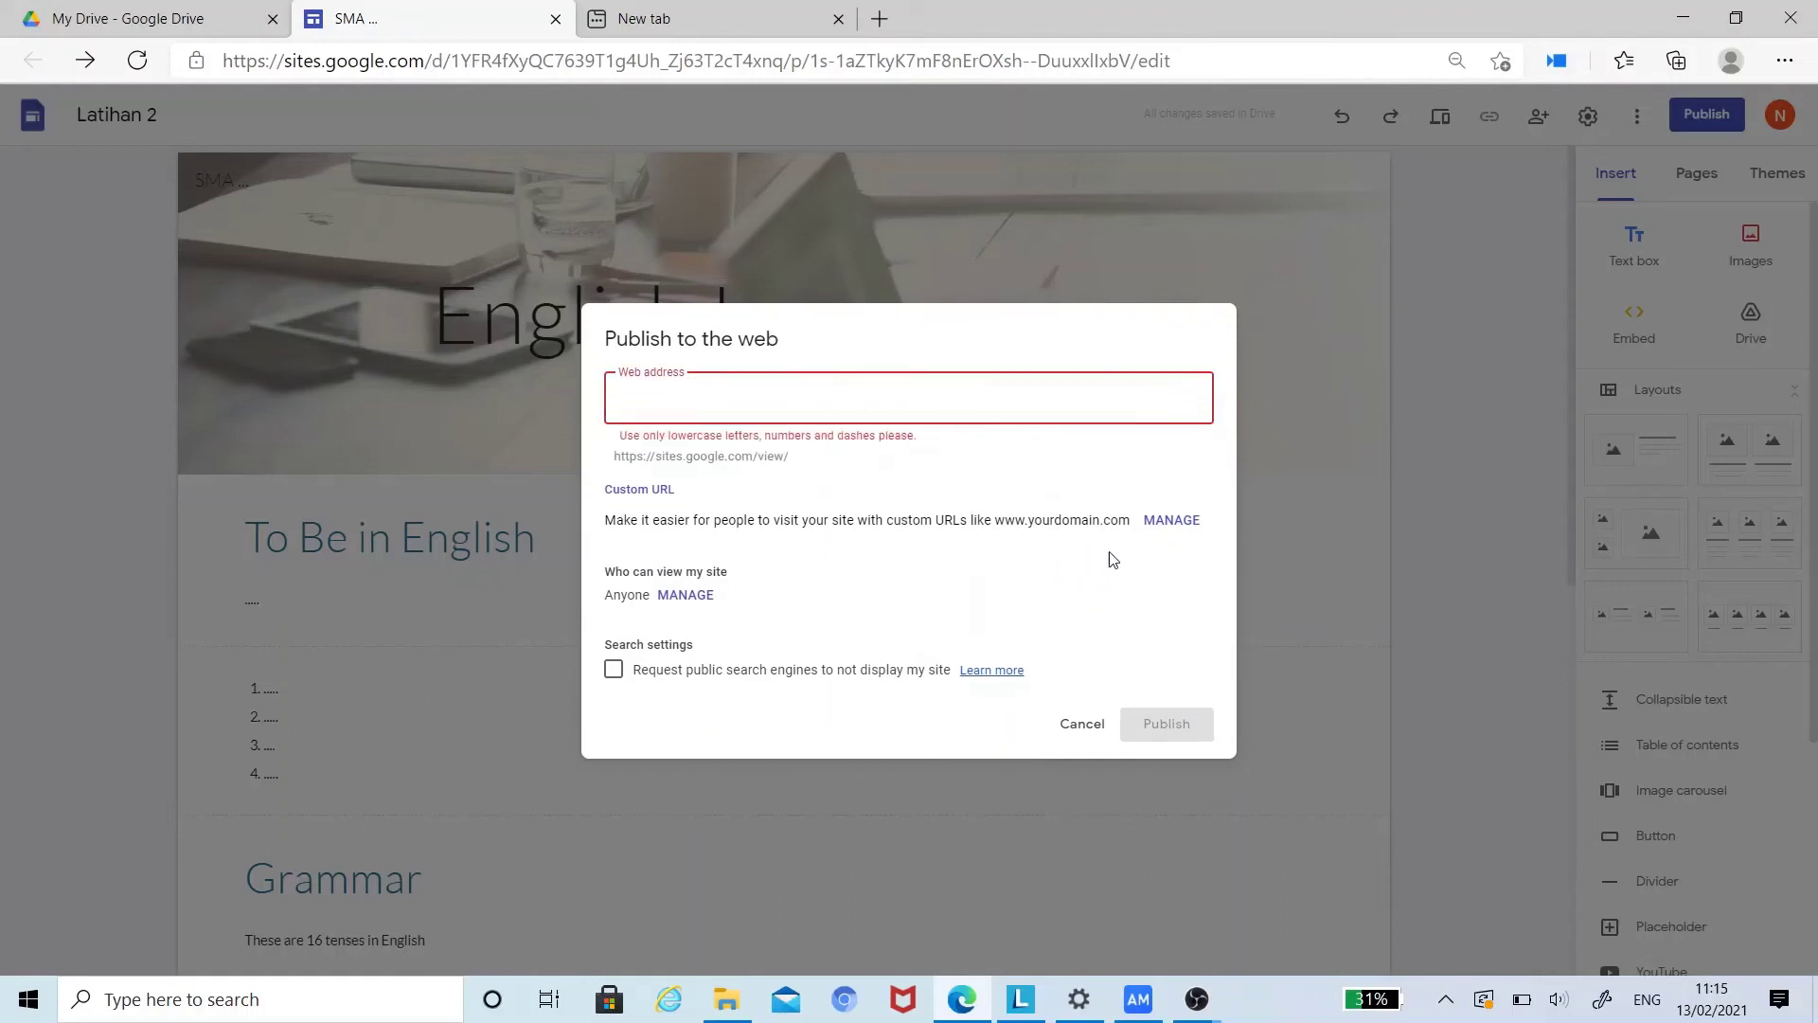
click(1083, 725)
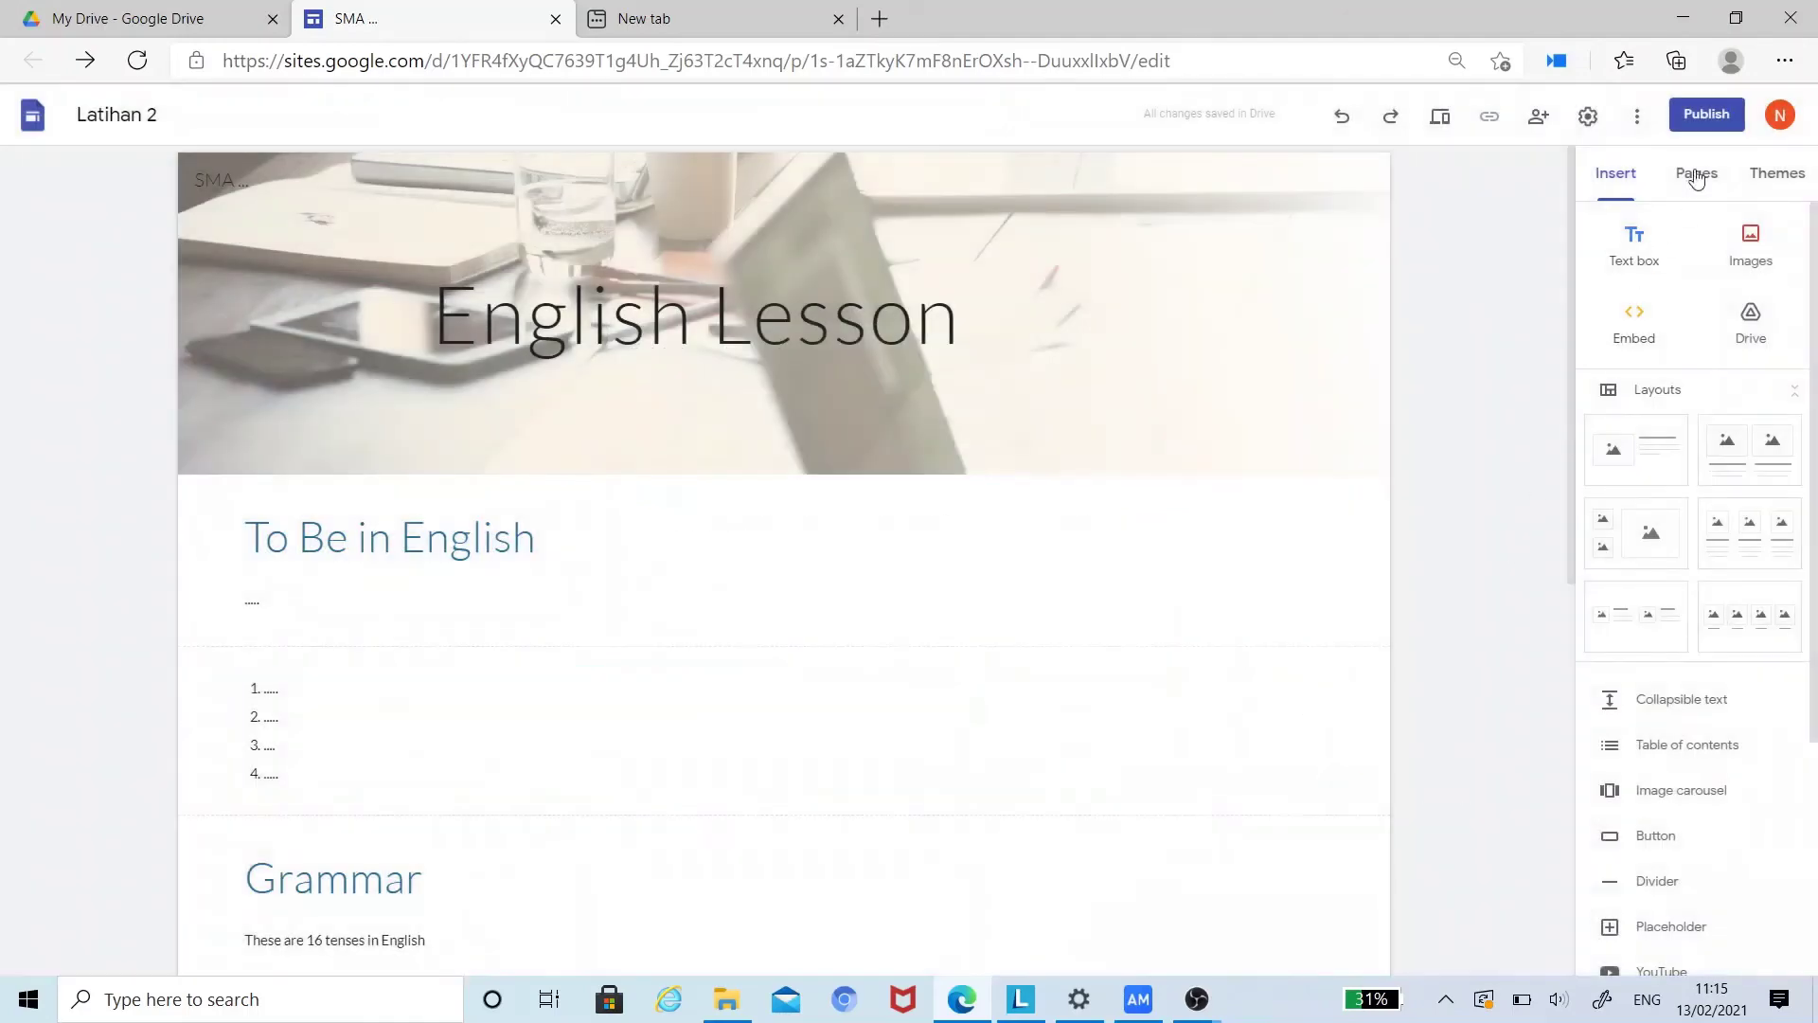
Step: Publish the site to the web with the address ending "nafakiwa"
click(1707, 117)
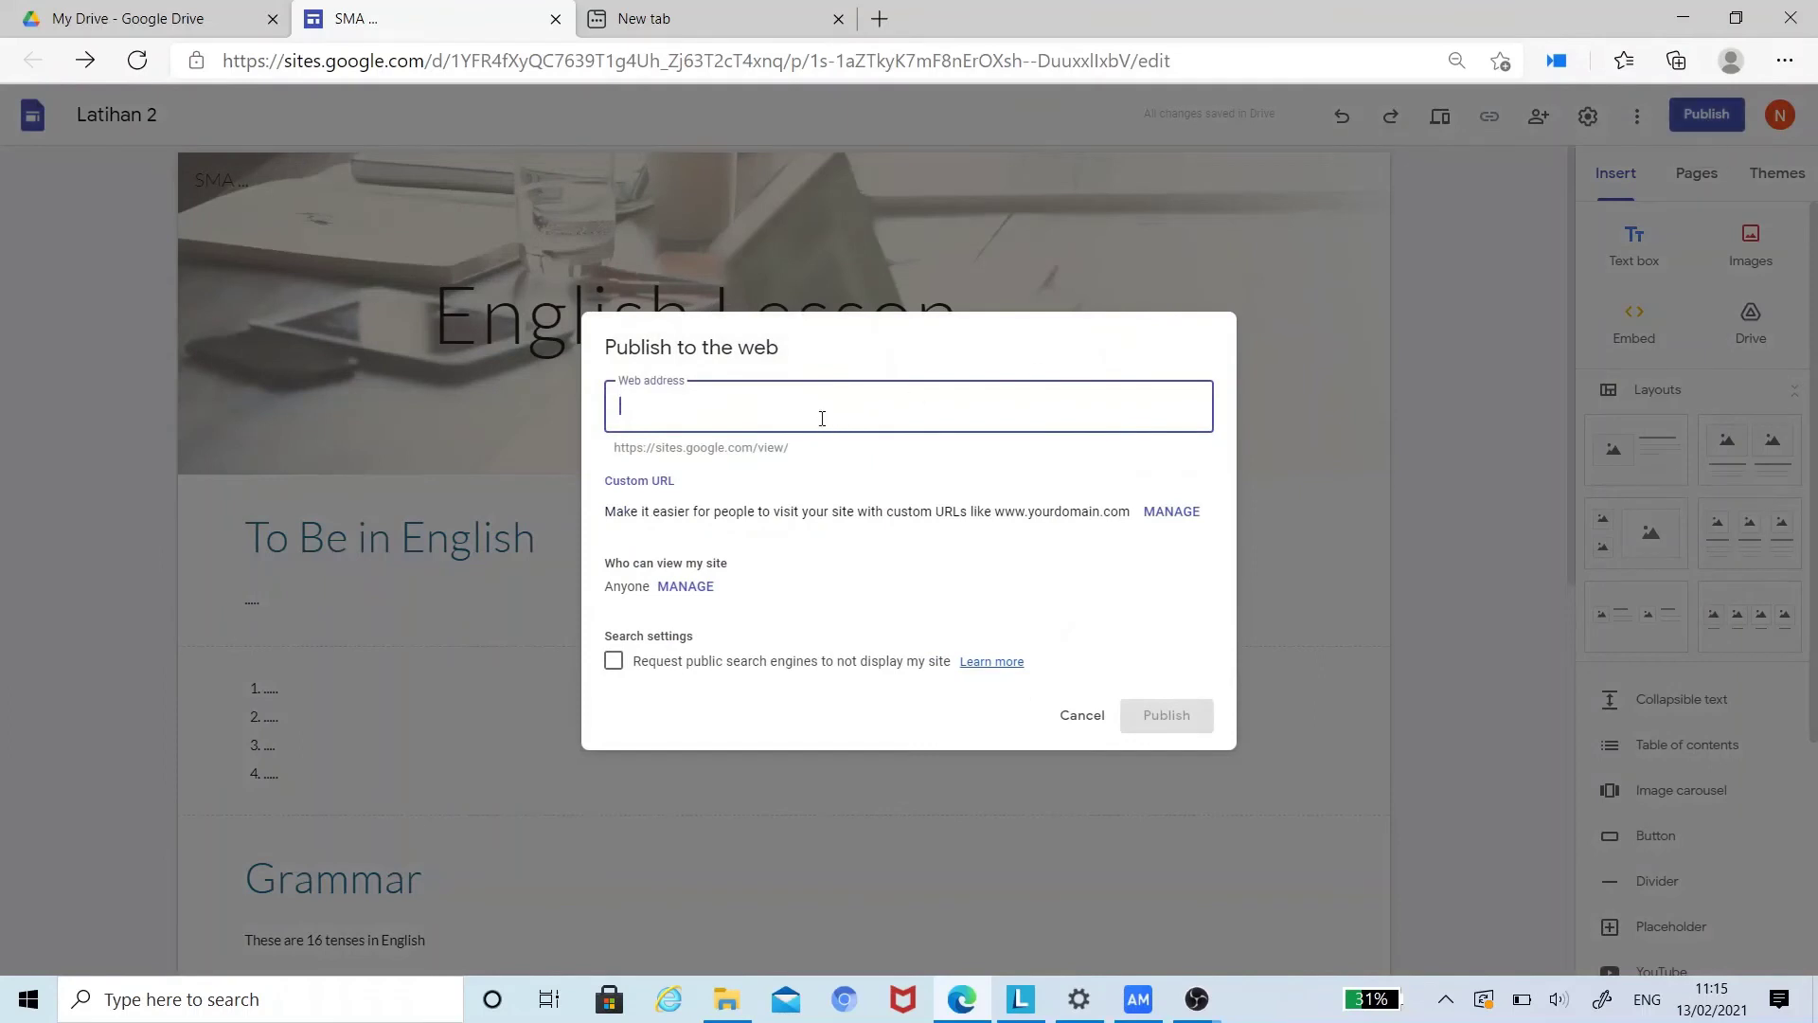
text(n)
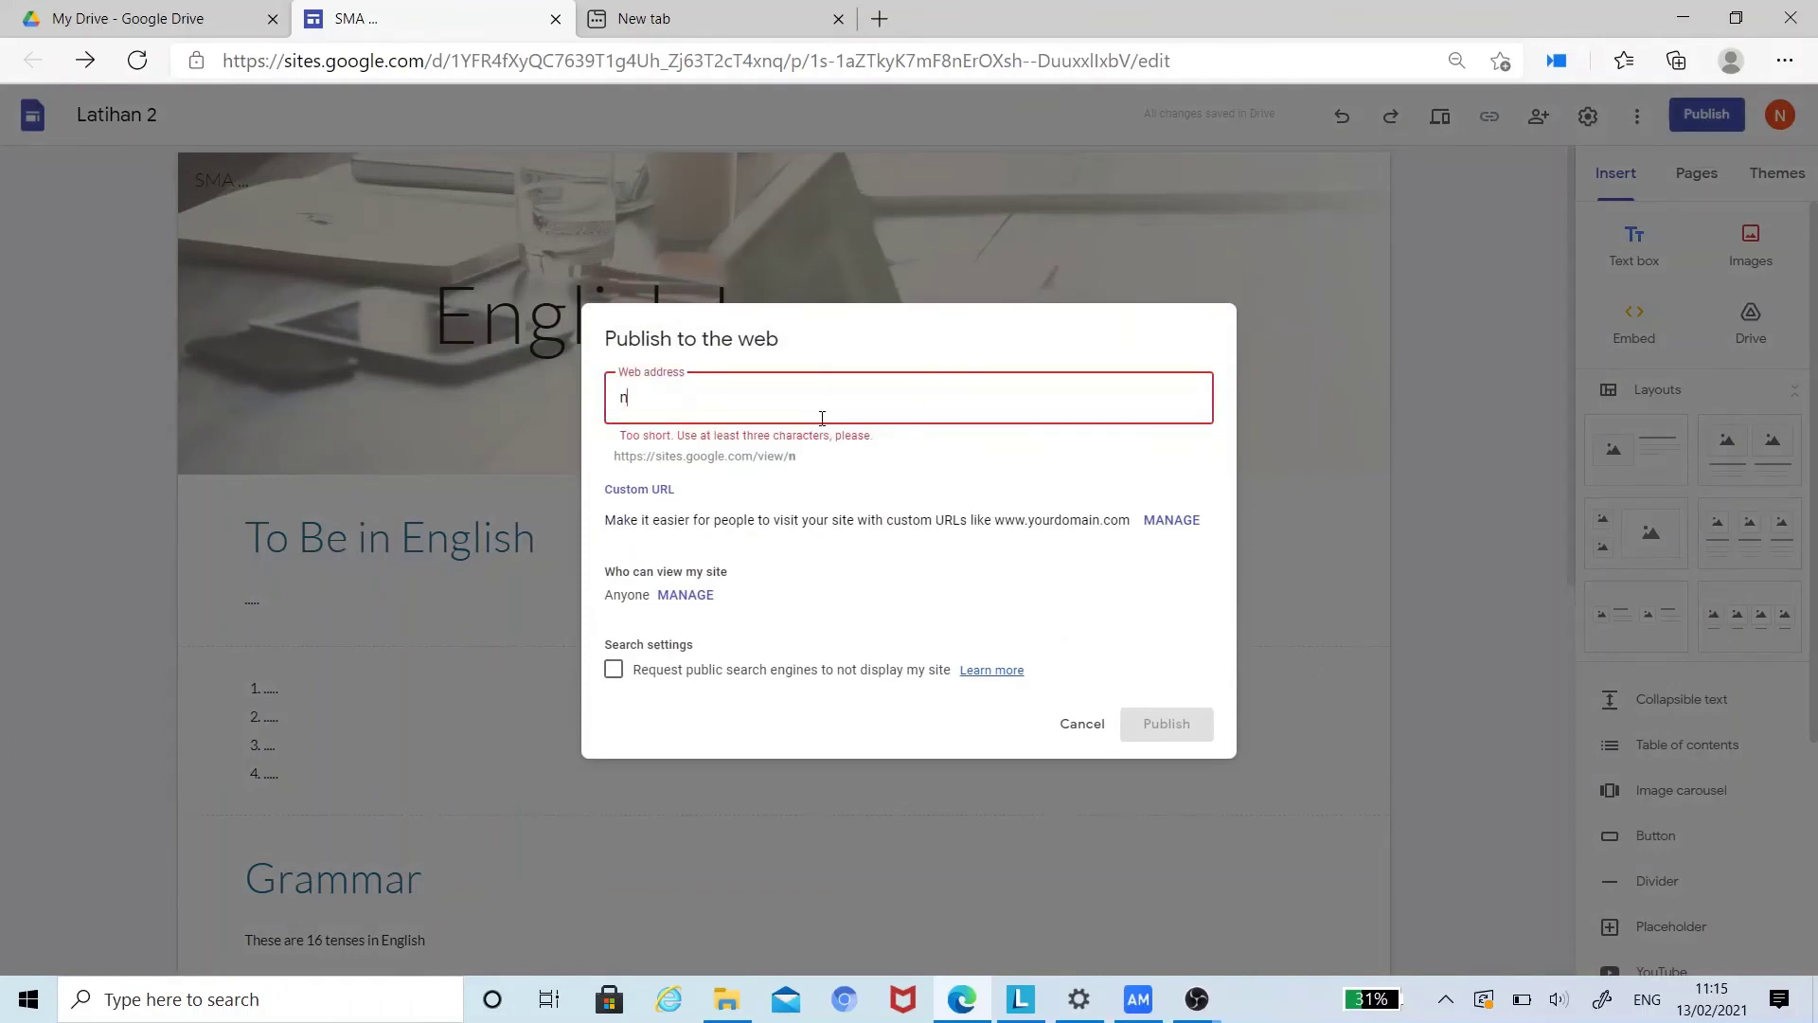
text(afa)
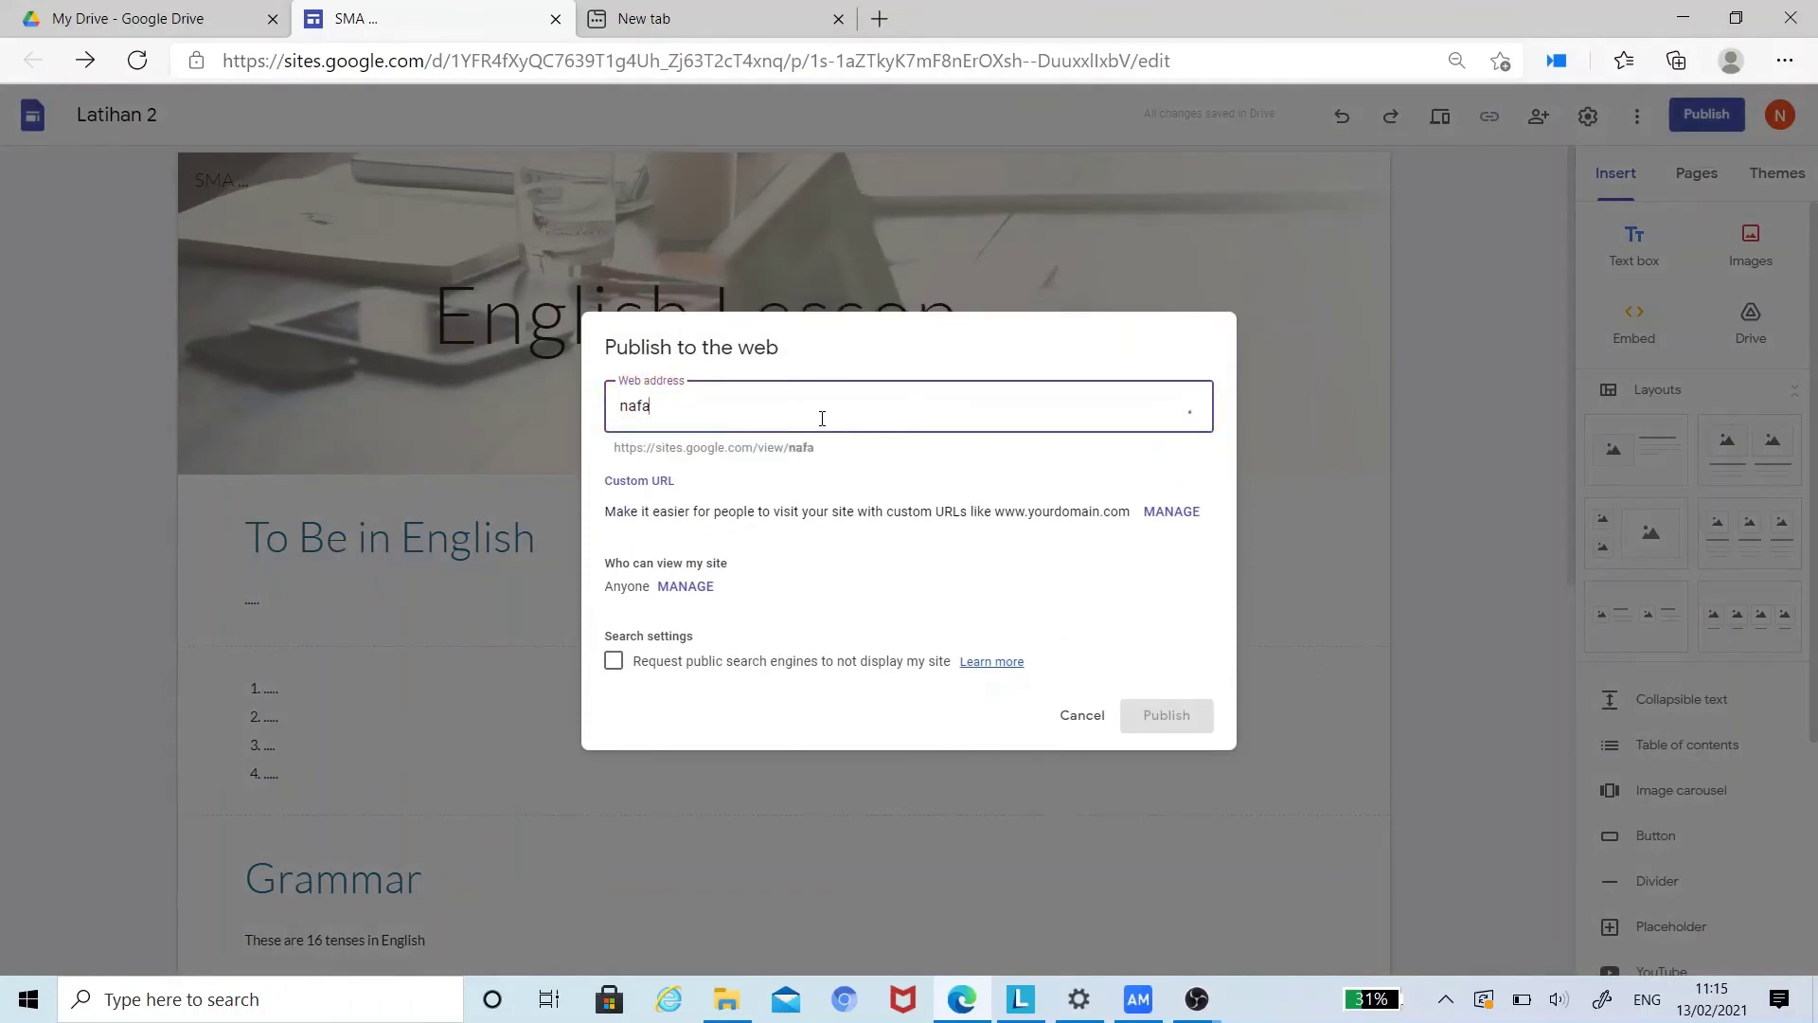
text(kiwa)
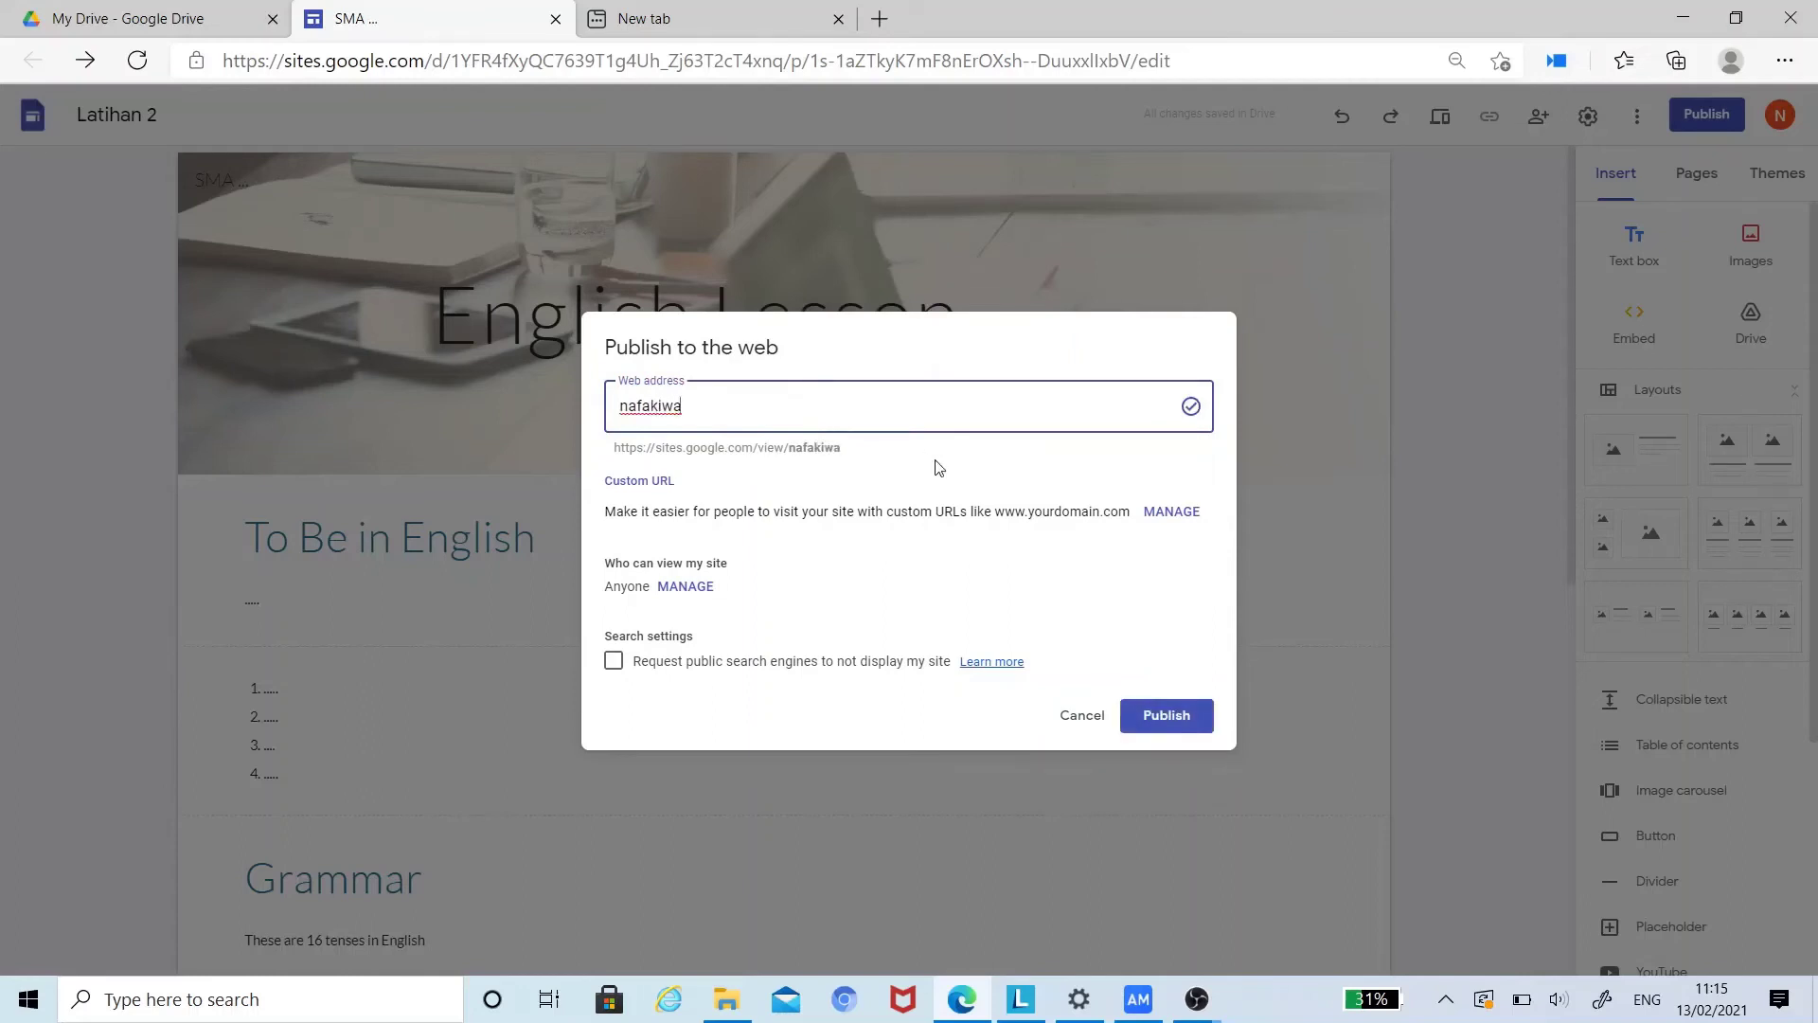
click(1167, 717)
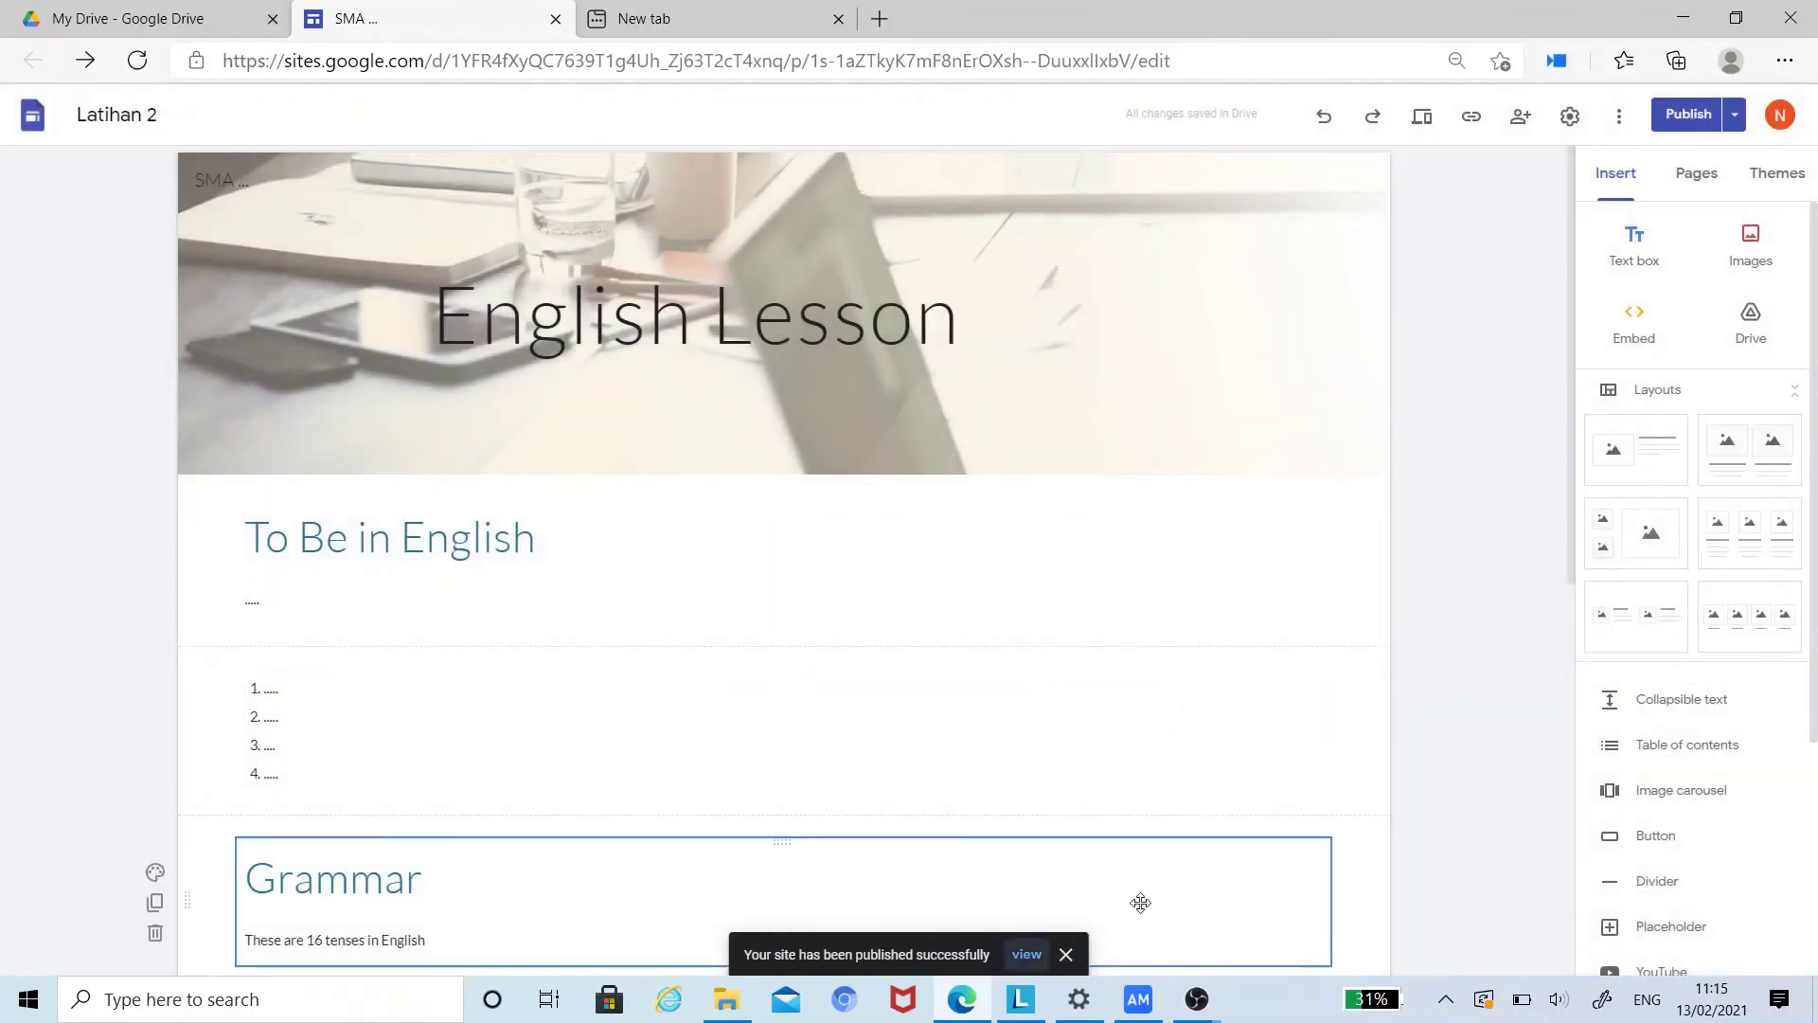
Step: View the published site and look through the whole English Lesson page
click(1027, 955)
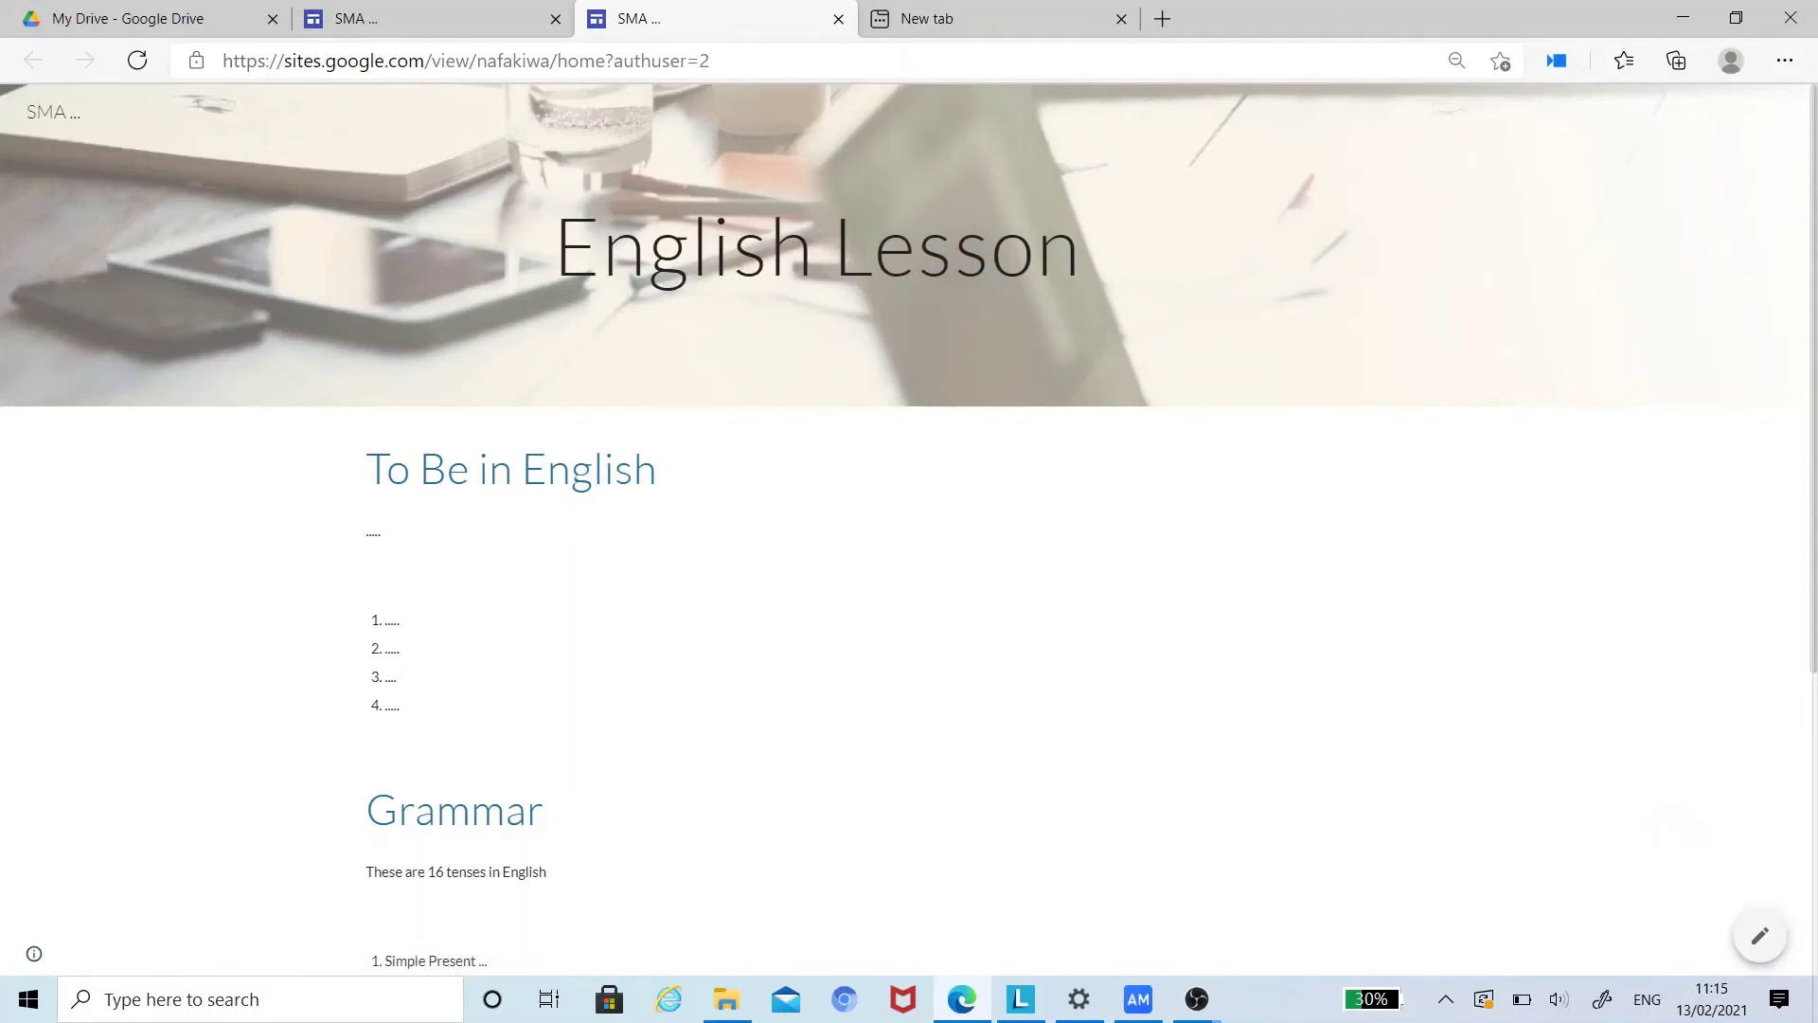
scroll(909, 527, down, 3)
scroll(909, 527, up, 2)
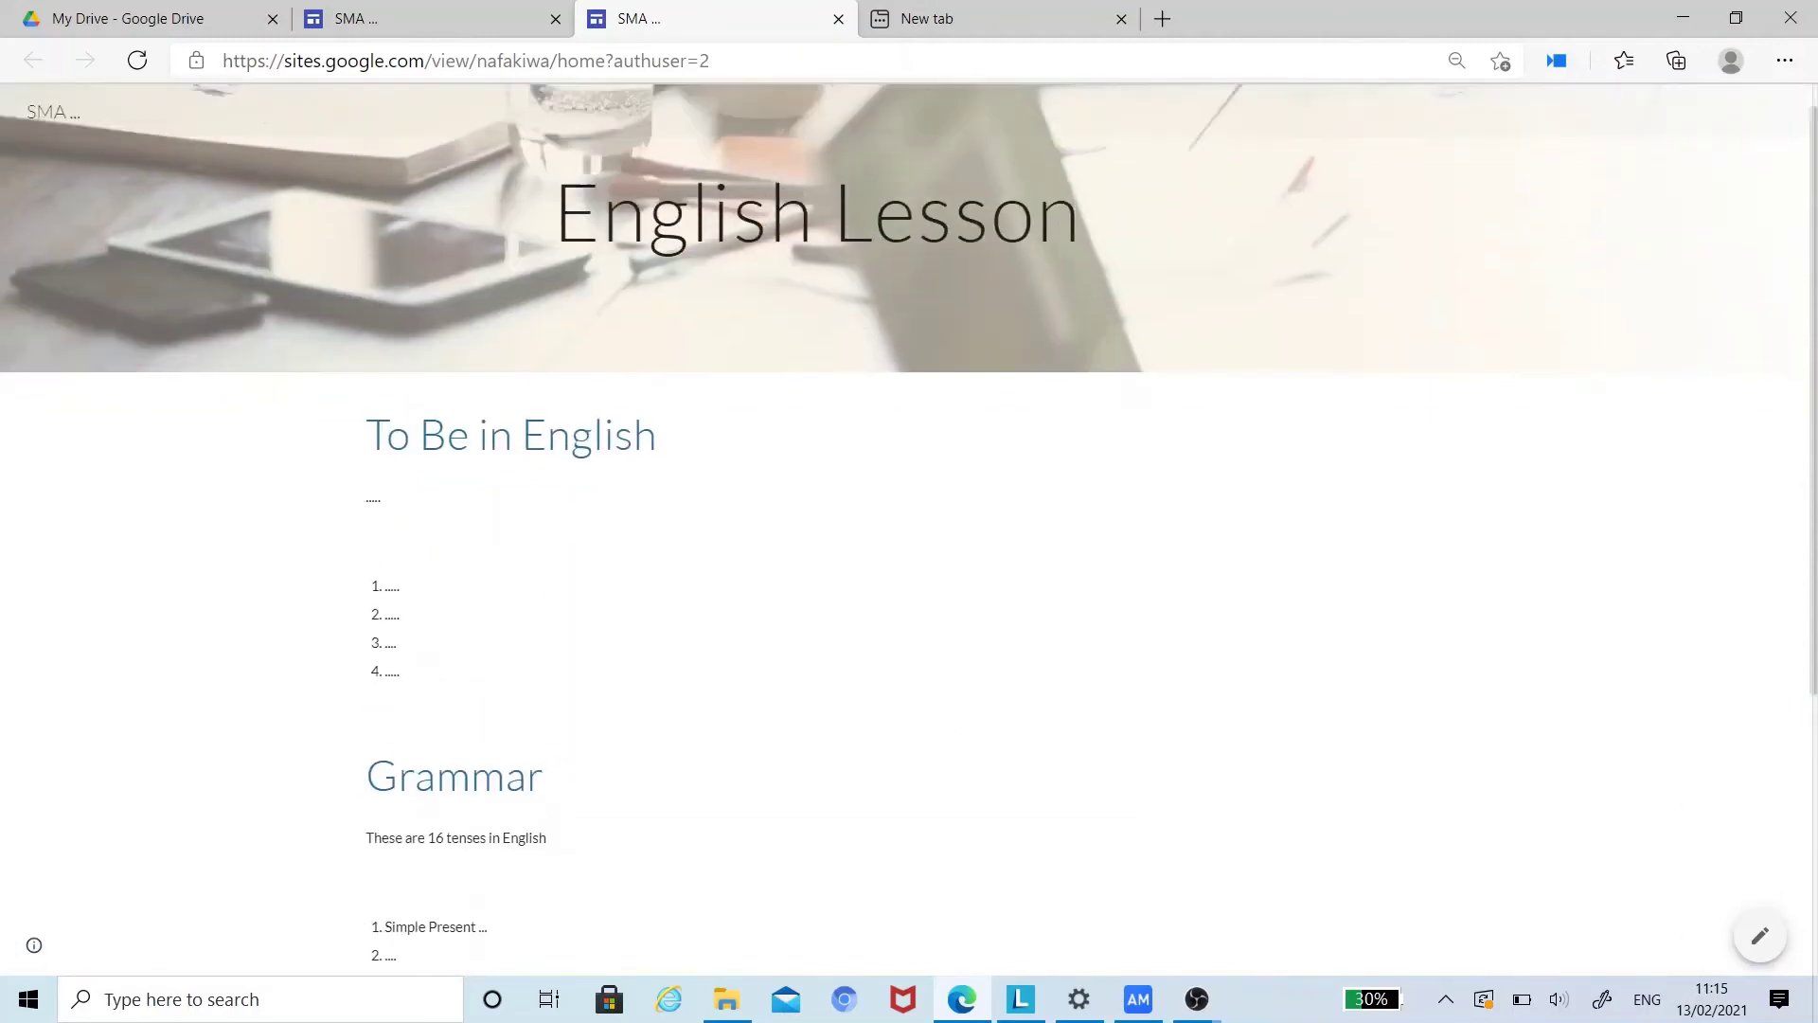
scroll(909, 526, down, 4)
scroll(908, 527, down, 2)
scroll(909, 527, up, 6)
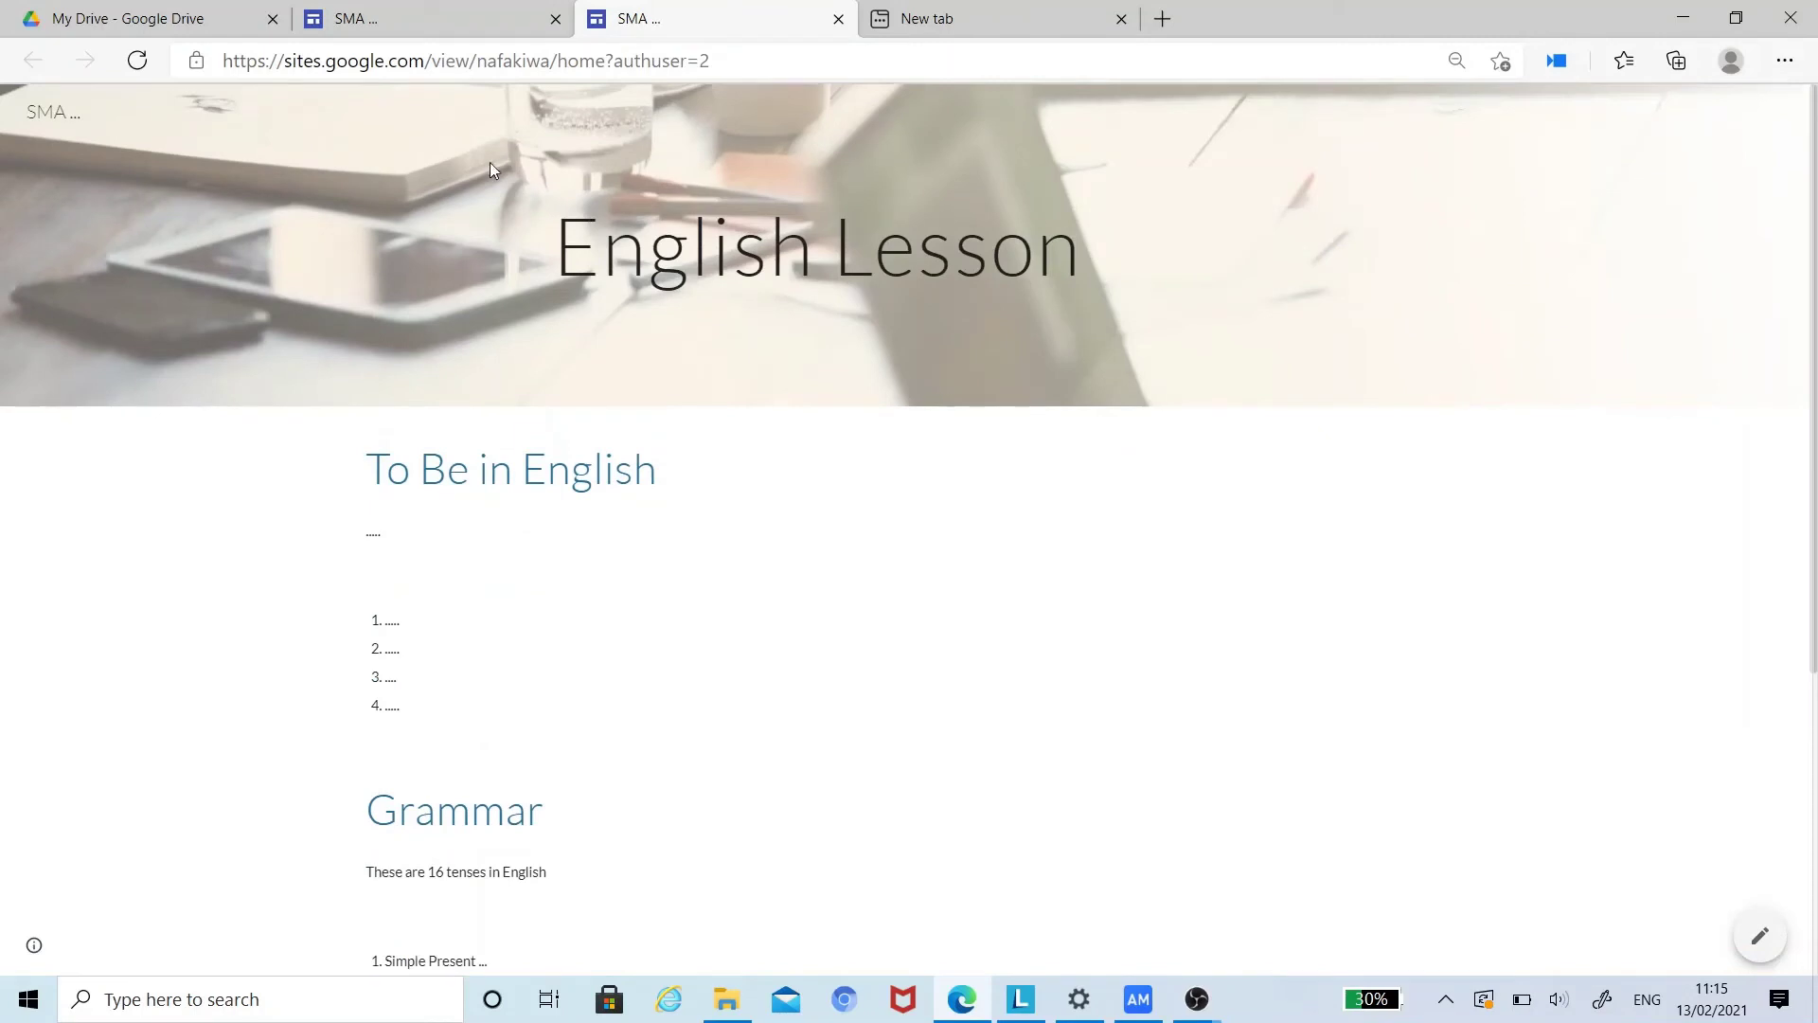
Step: Return to the site editor and copy the published site link
click(476, 11)
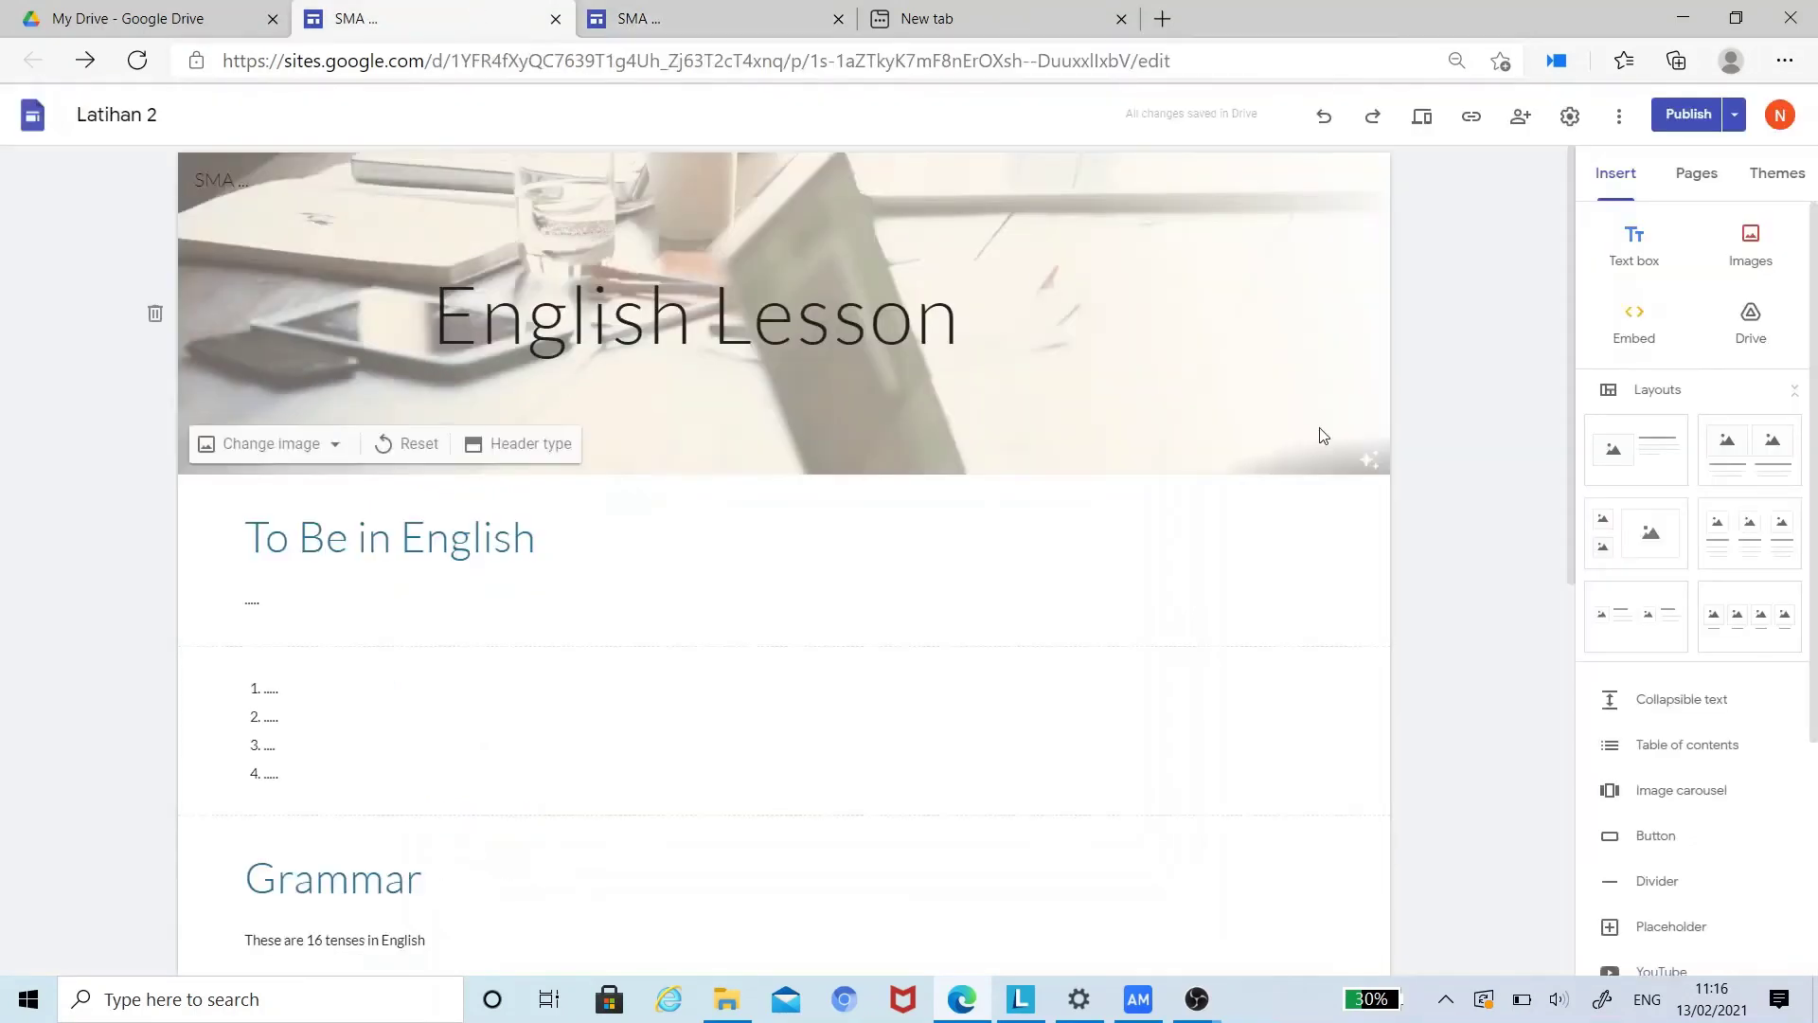
click(1472, 119)
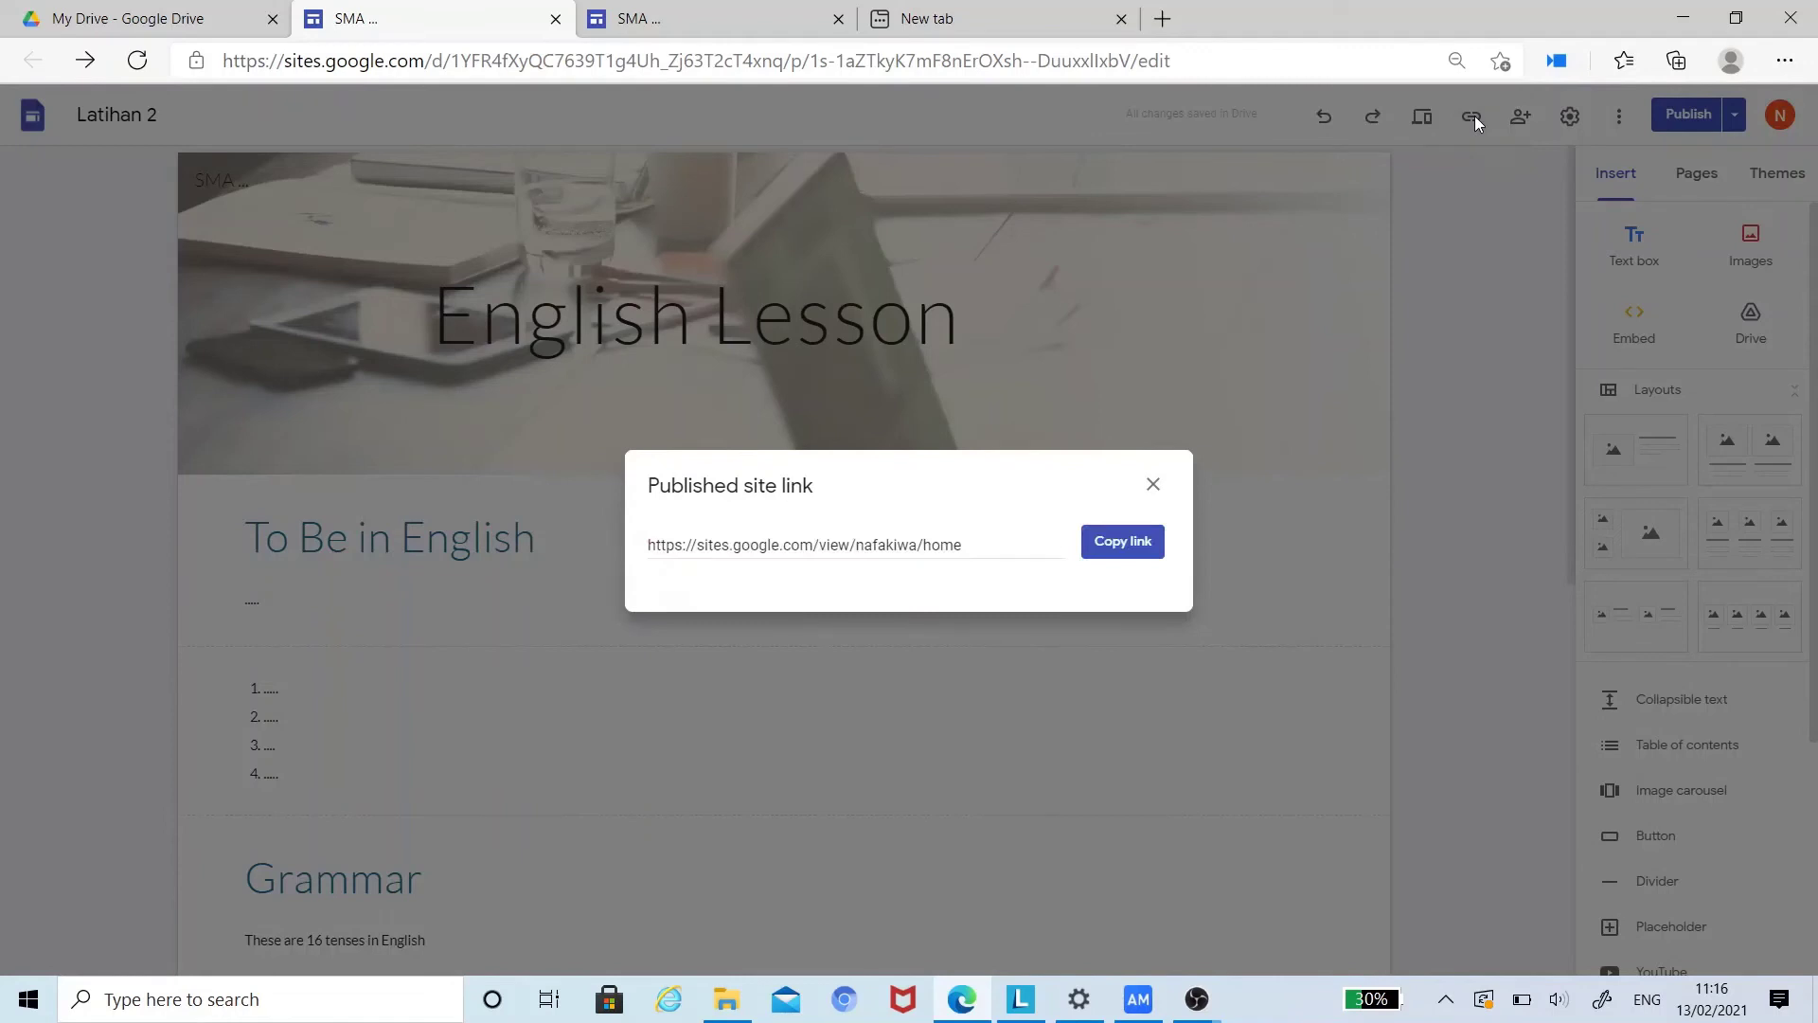
click(1118, 547)
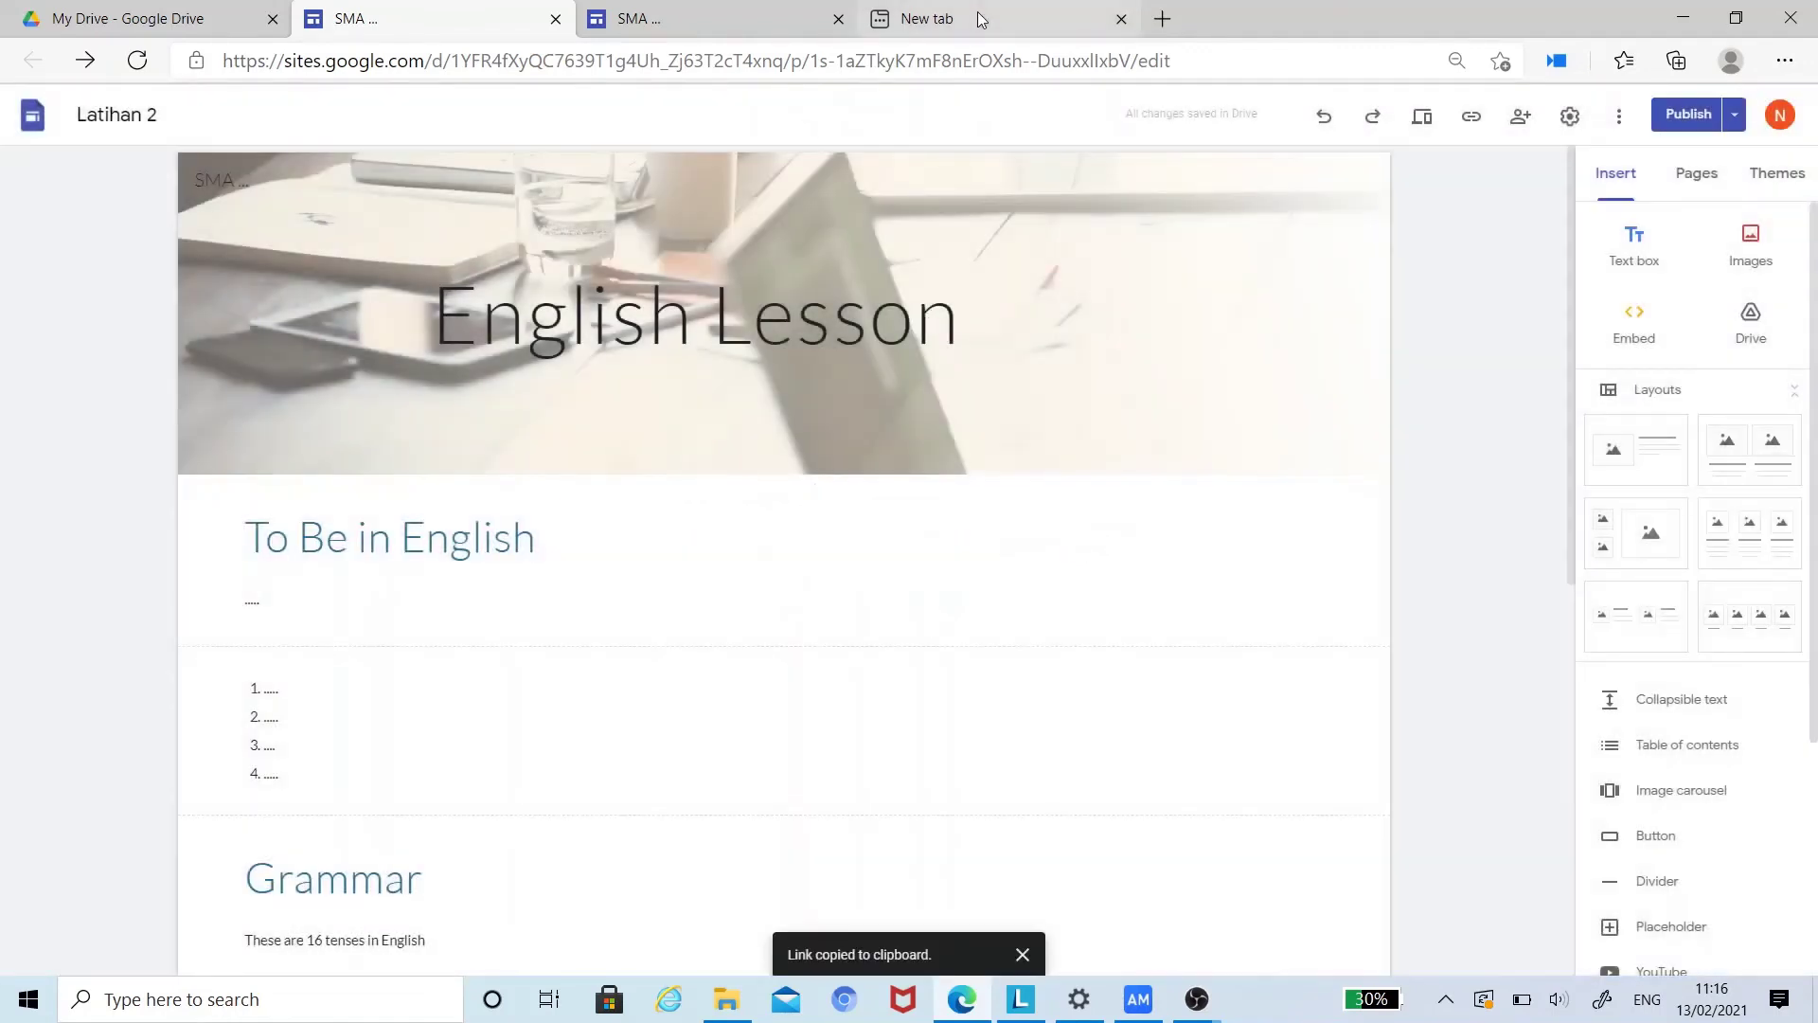
Step: Load the copied site link in the blank browser tab and check the published page down to its link buttons
click(980, 19)
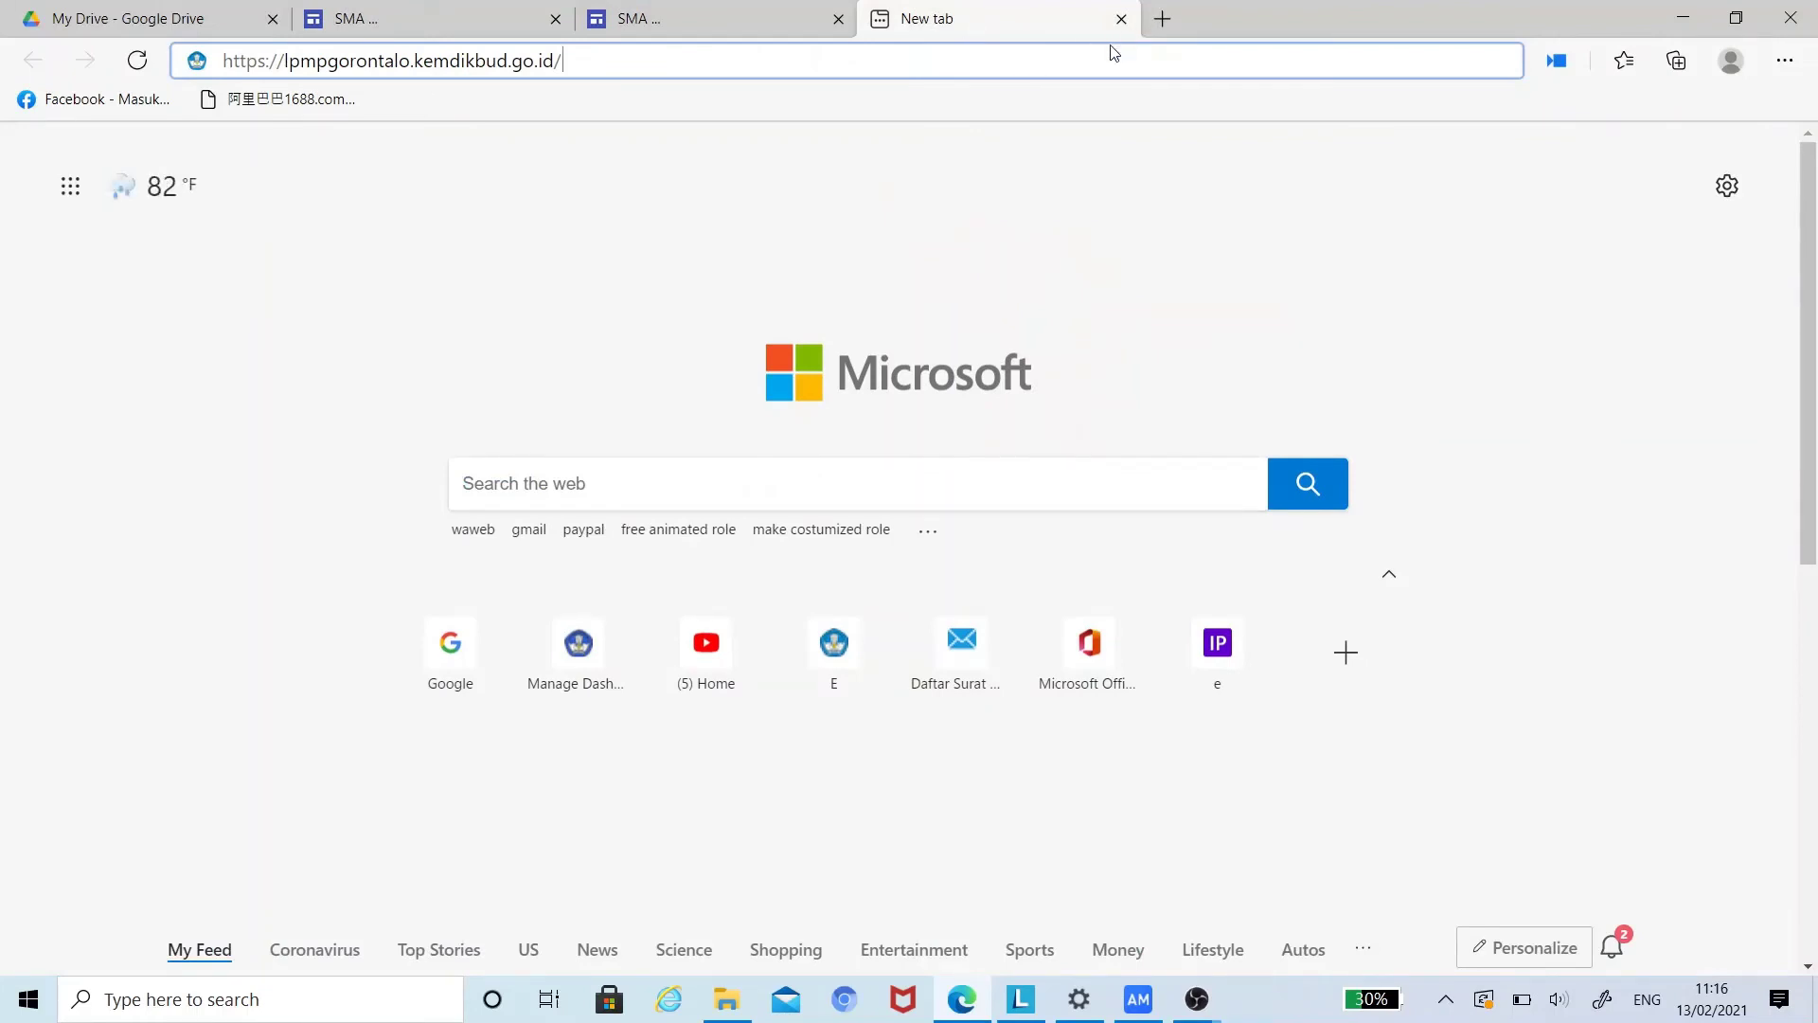
key(ctrl+a)
key(ctrl+v)
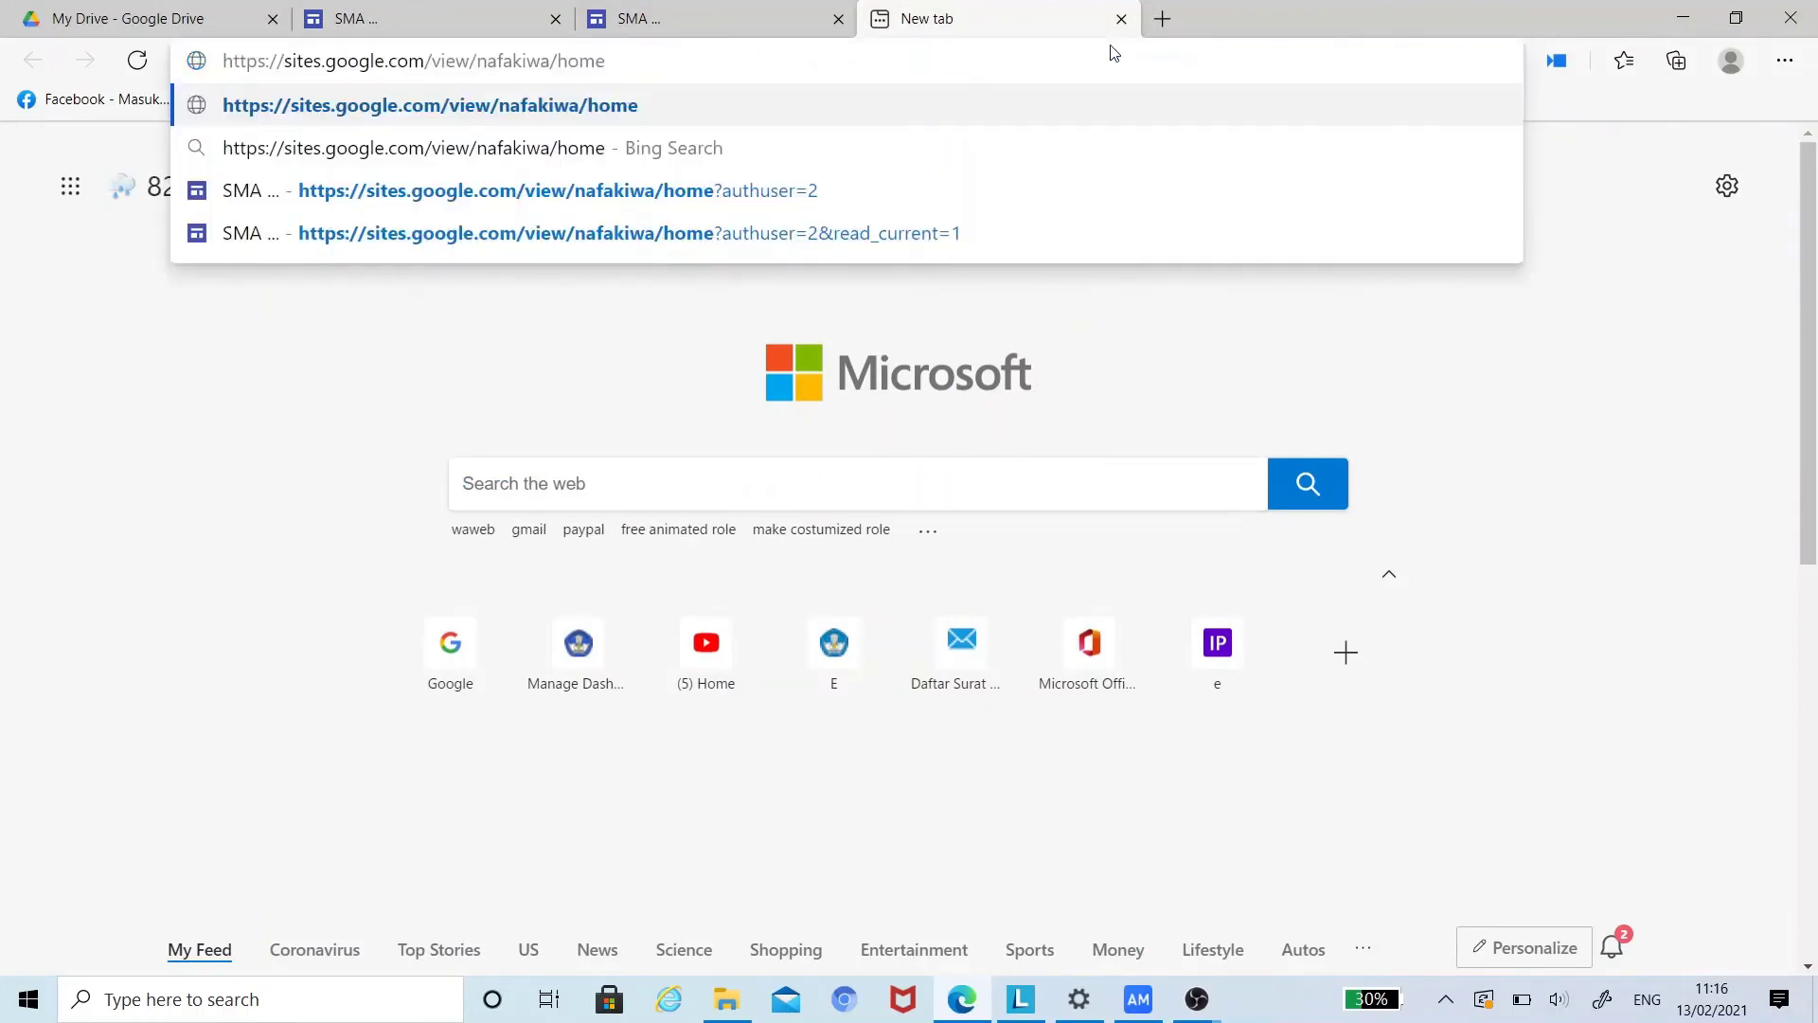
key(Return)
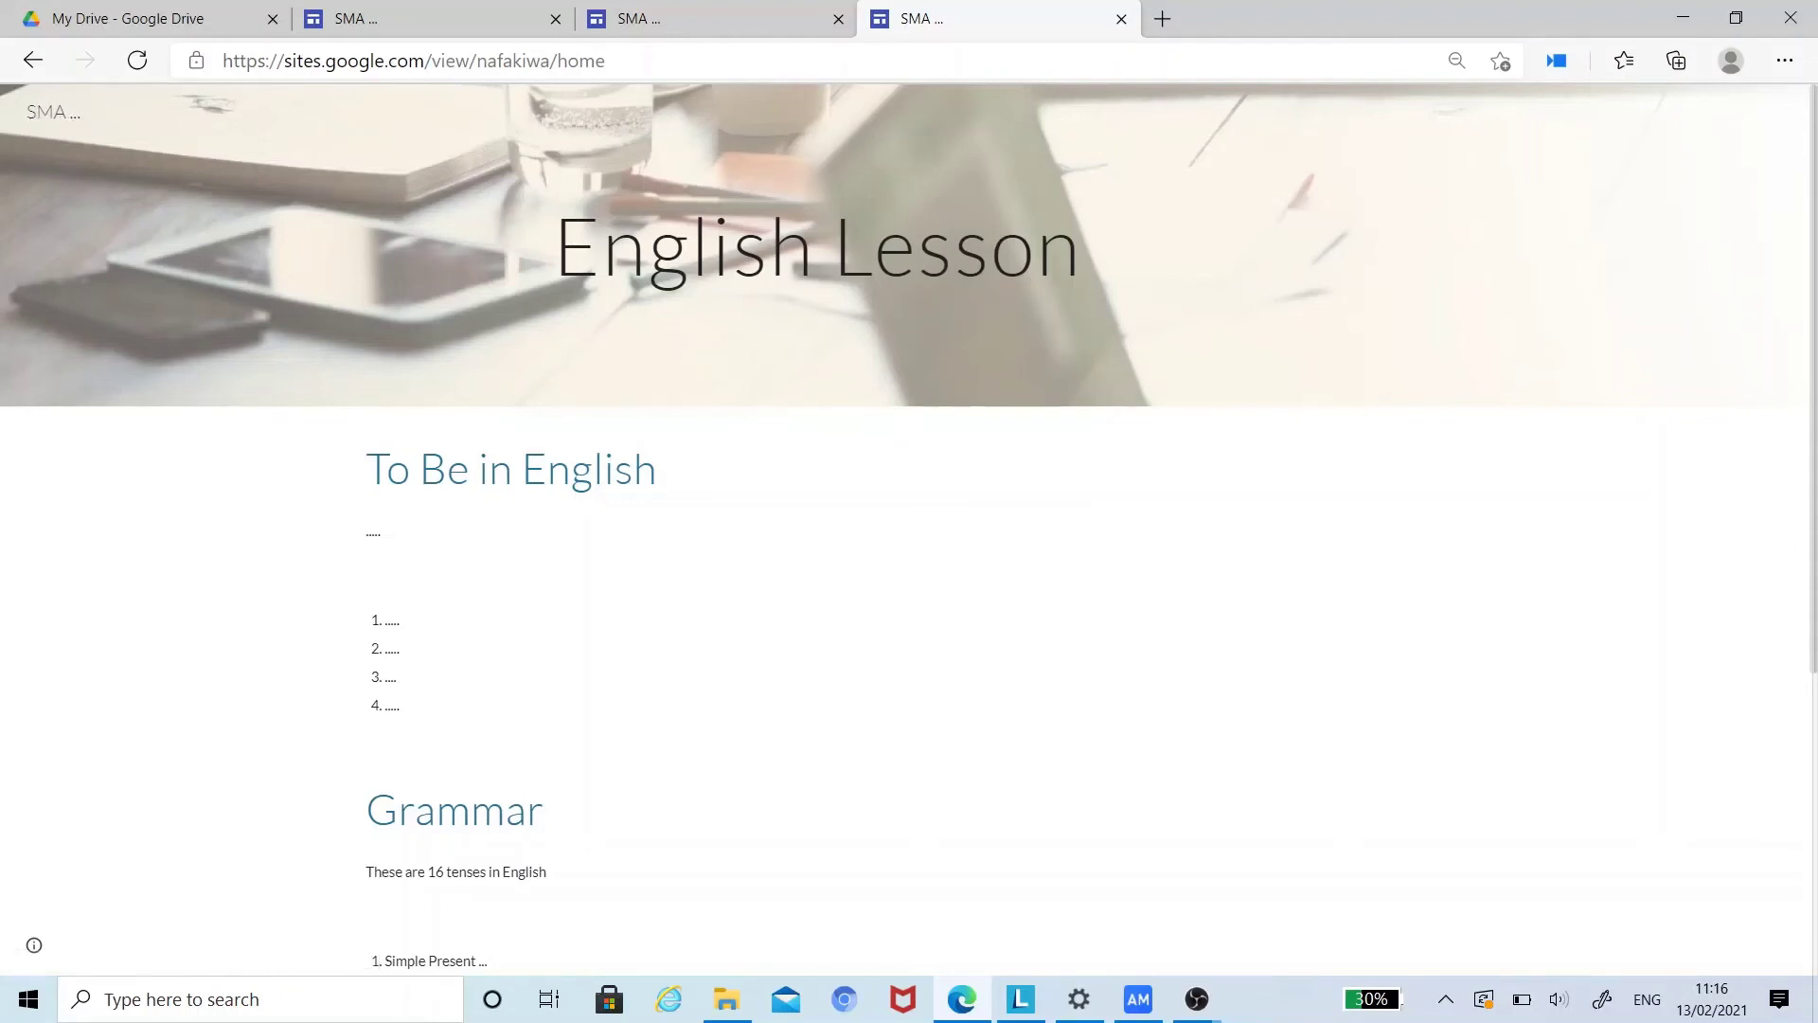
scroll(909, 530, down, 5)
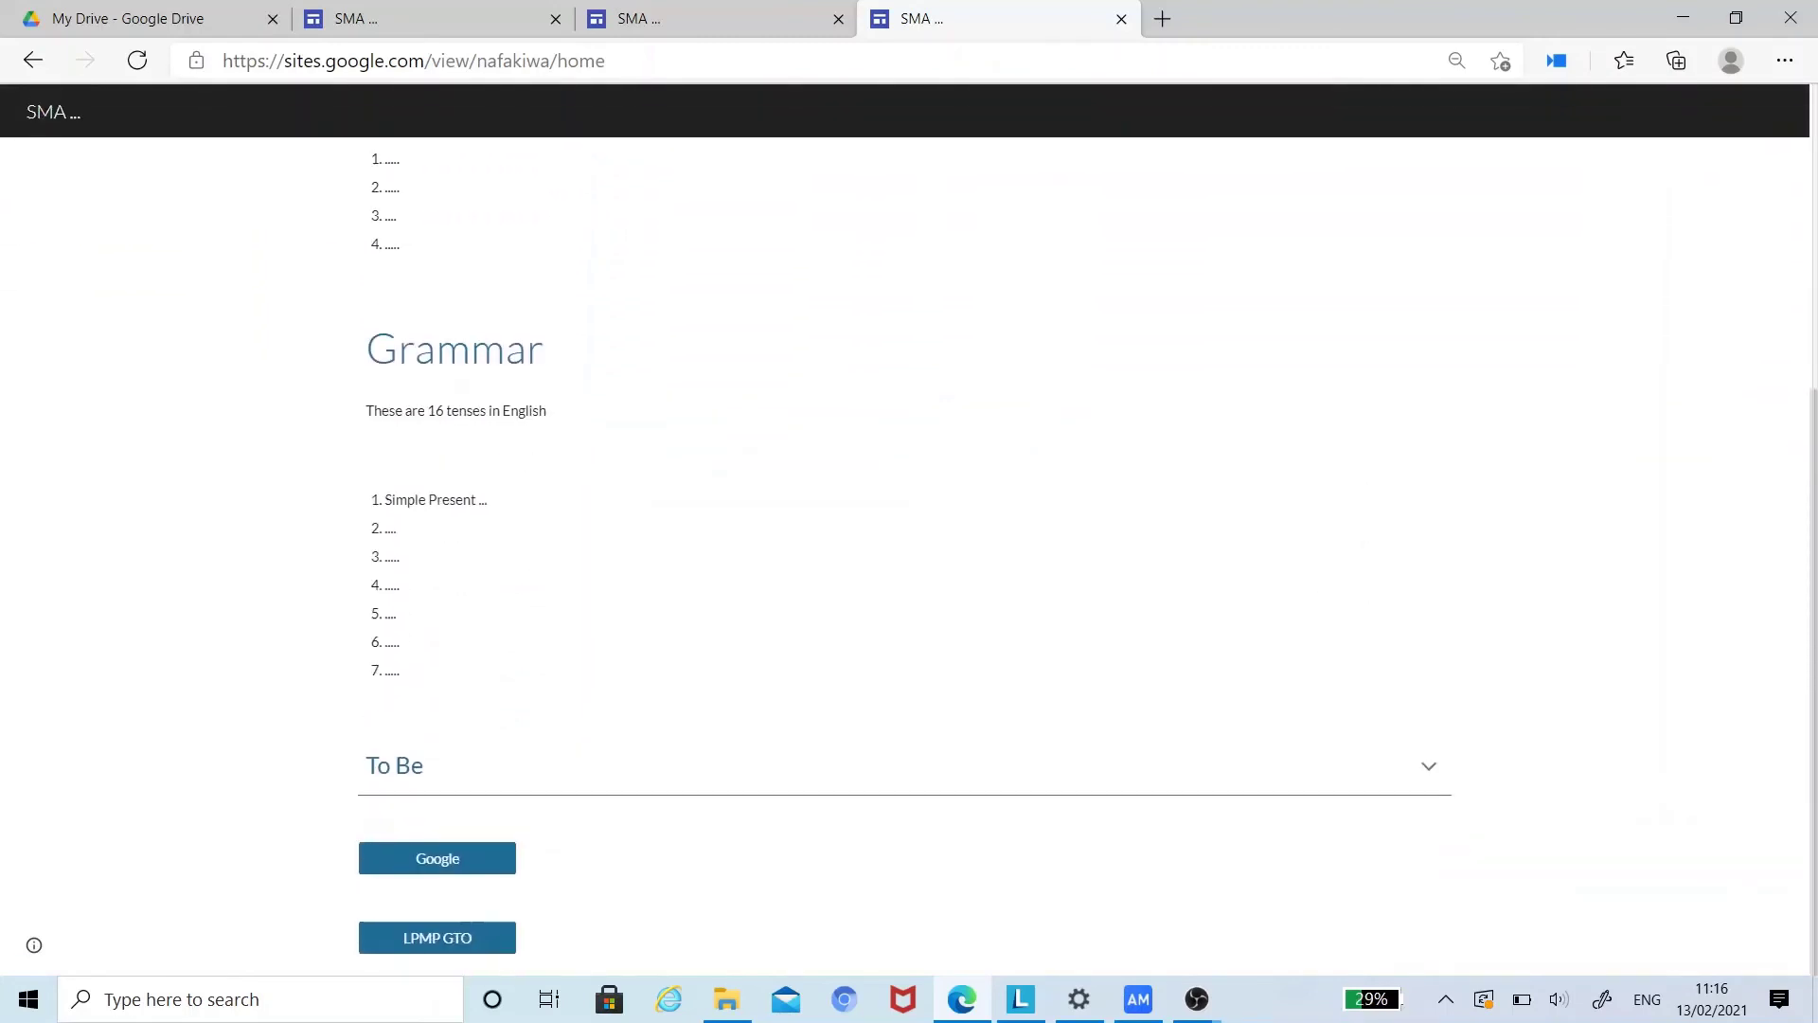
click(75, 125)
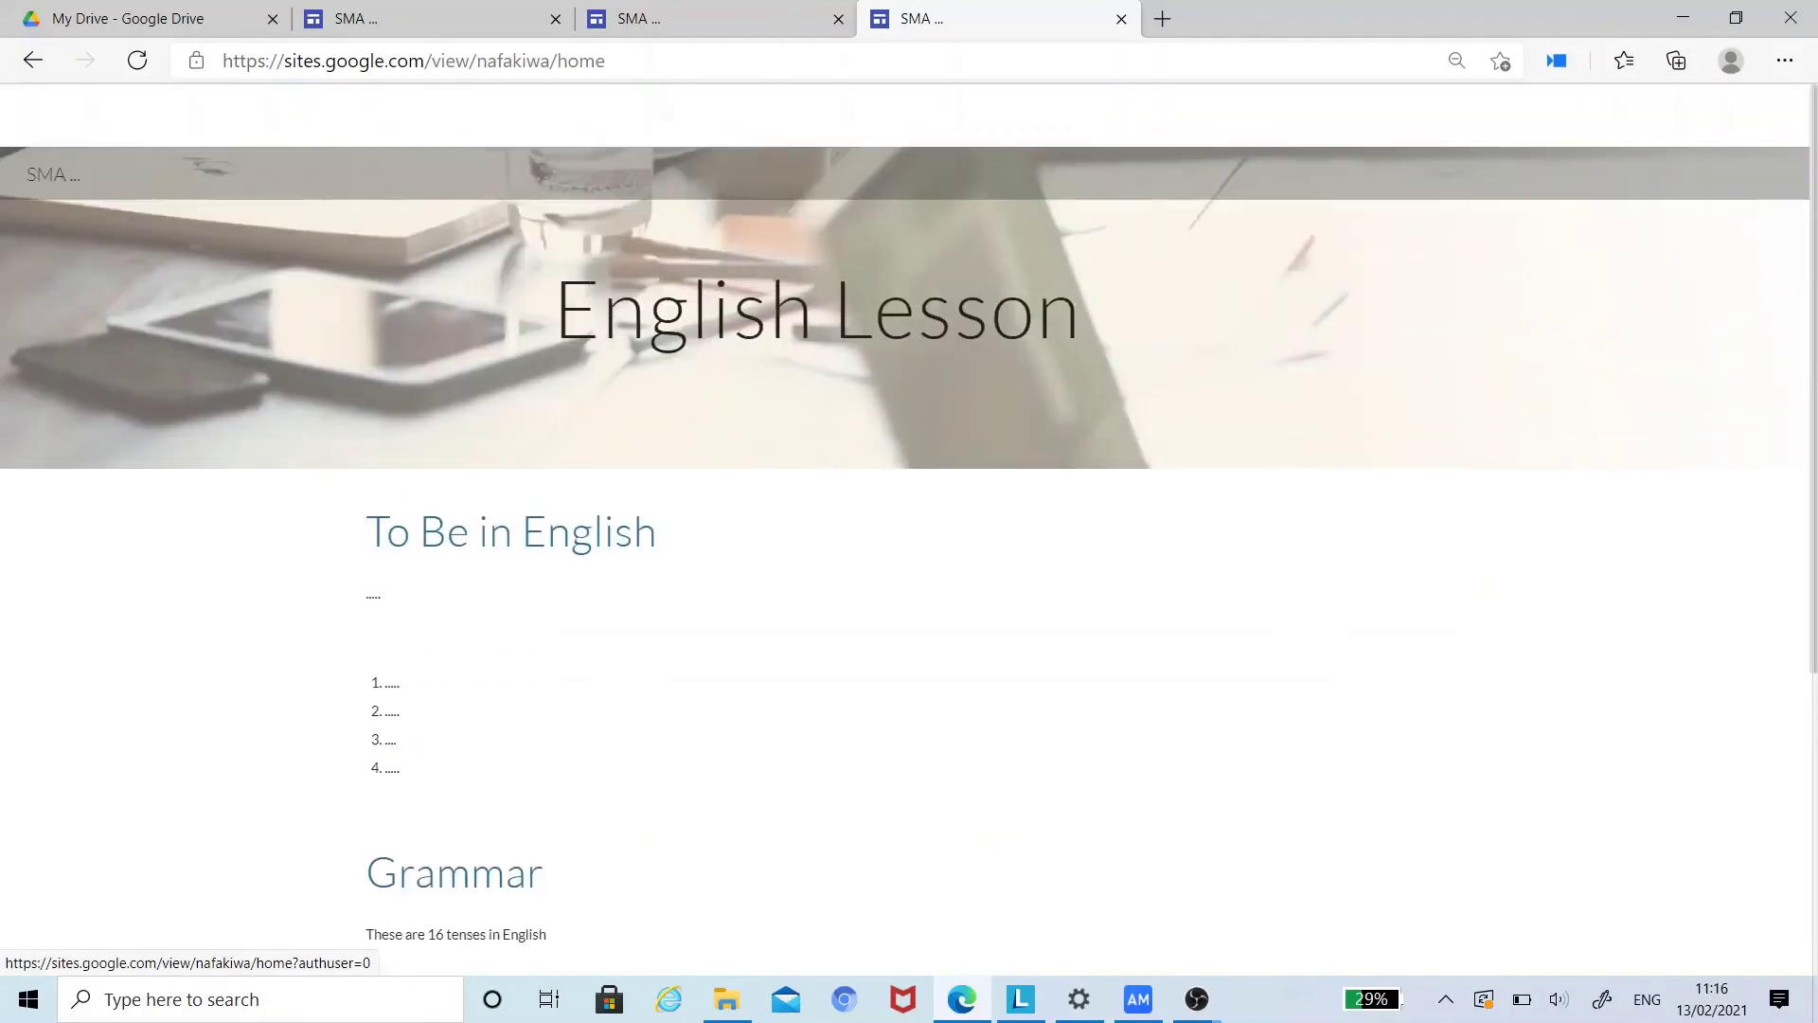
Step: Close both published-site tabs and view the published site link in the editor again
click(829, 23)
click(837, 20)
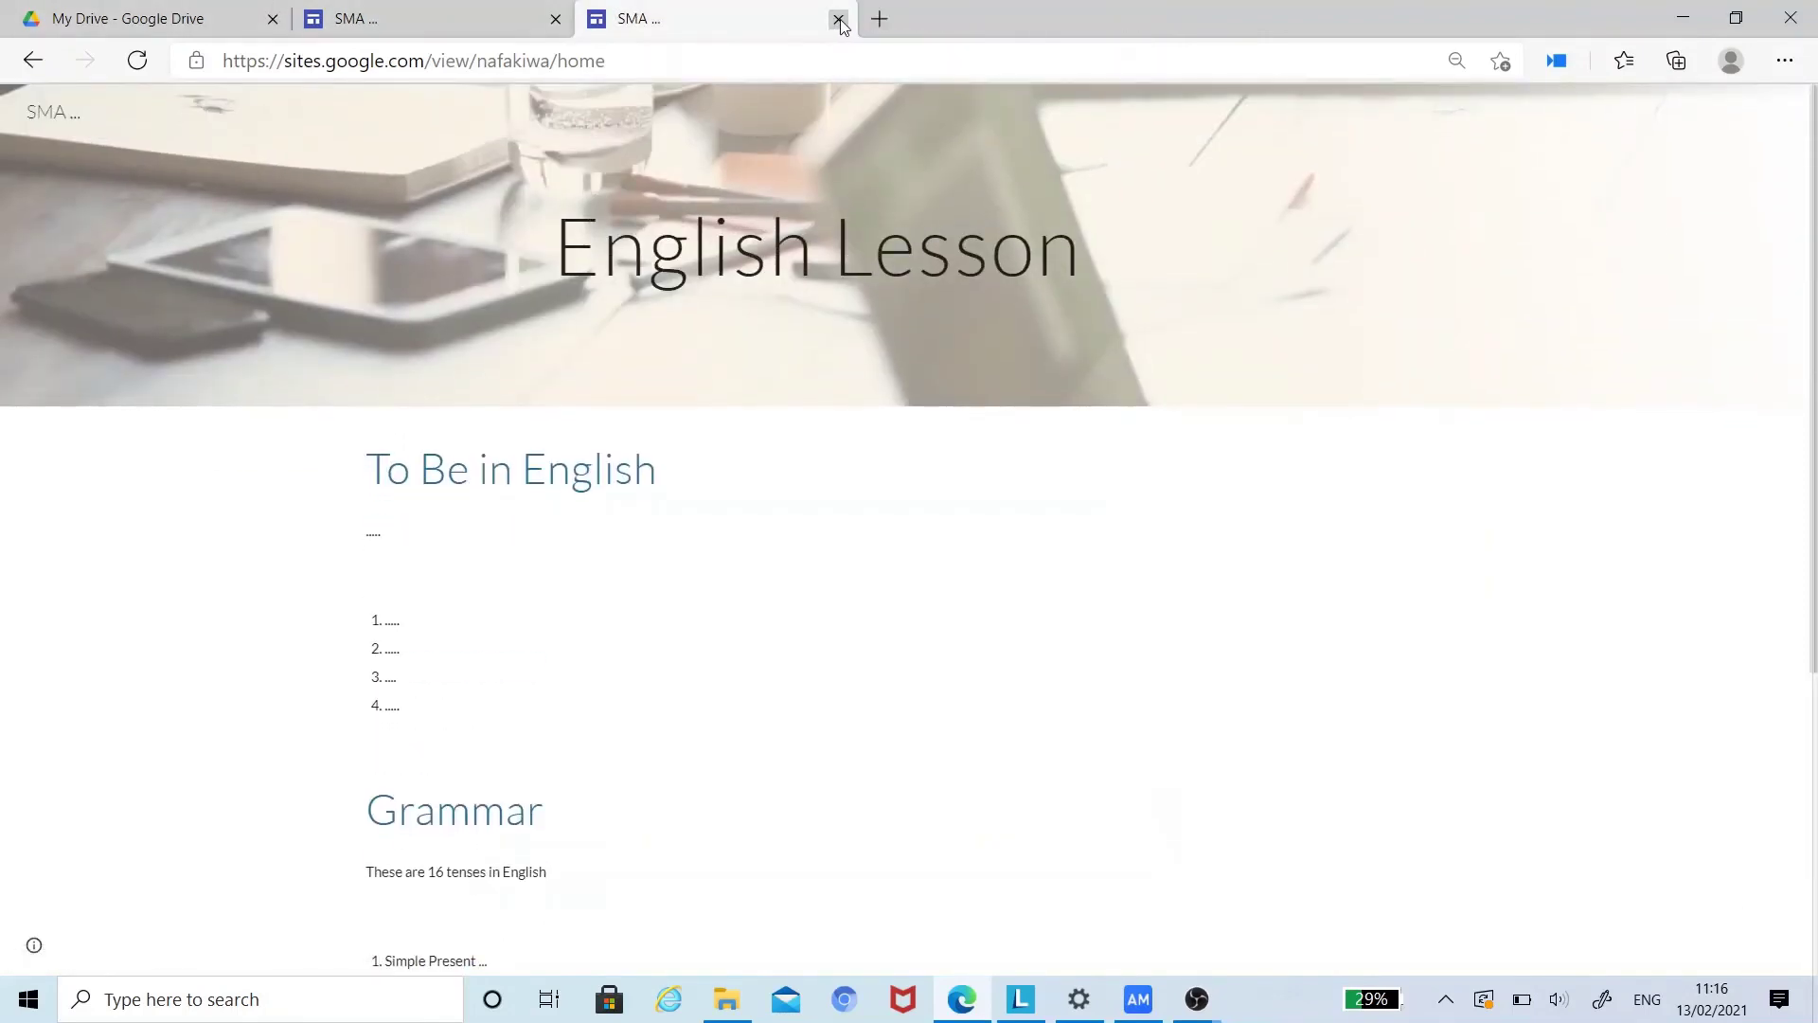
click(837, 20)
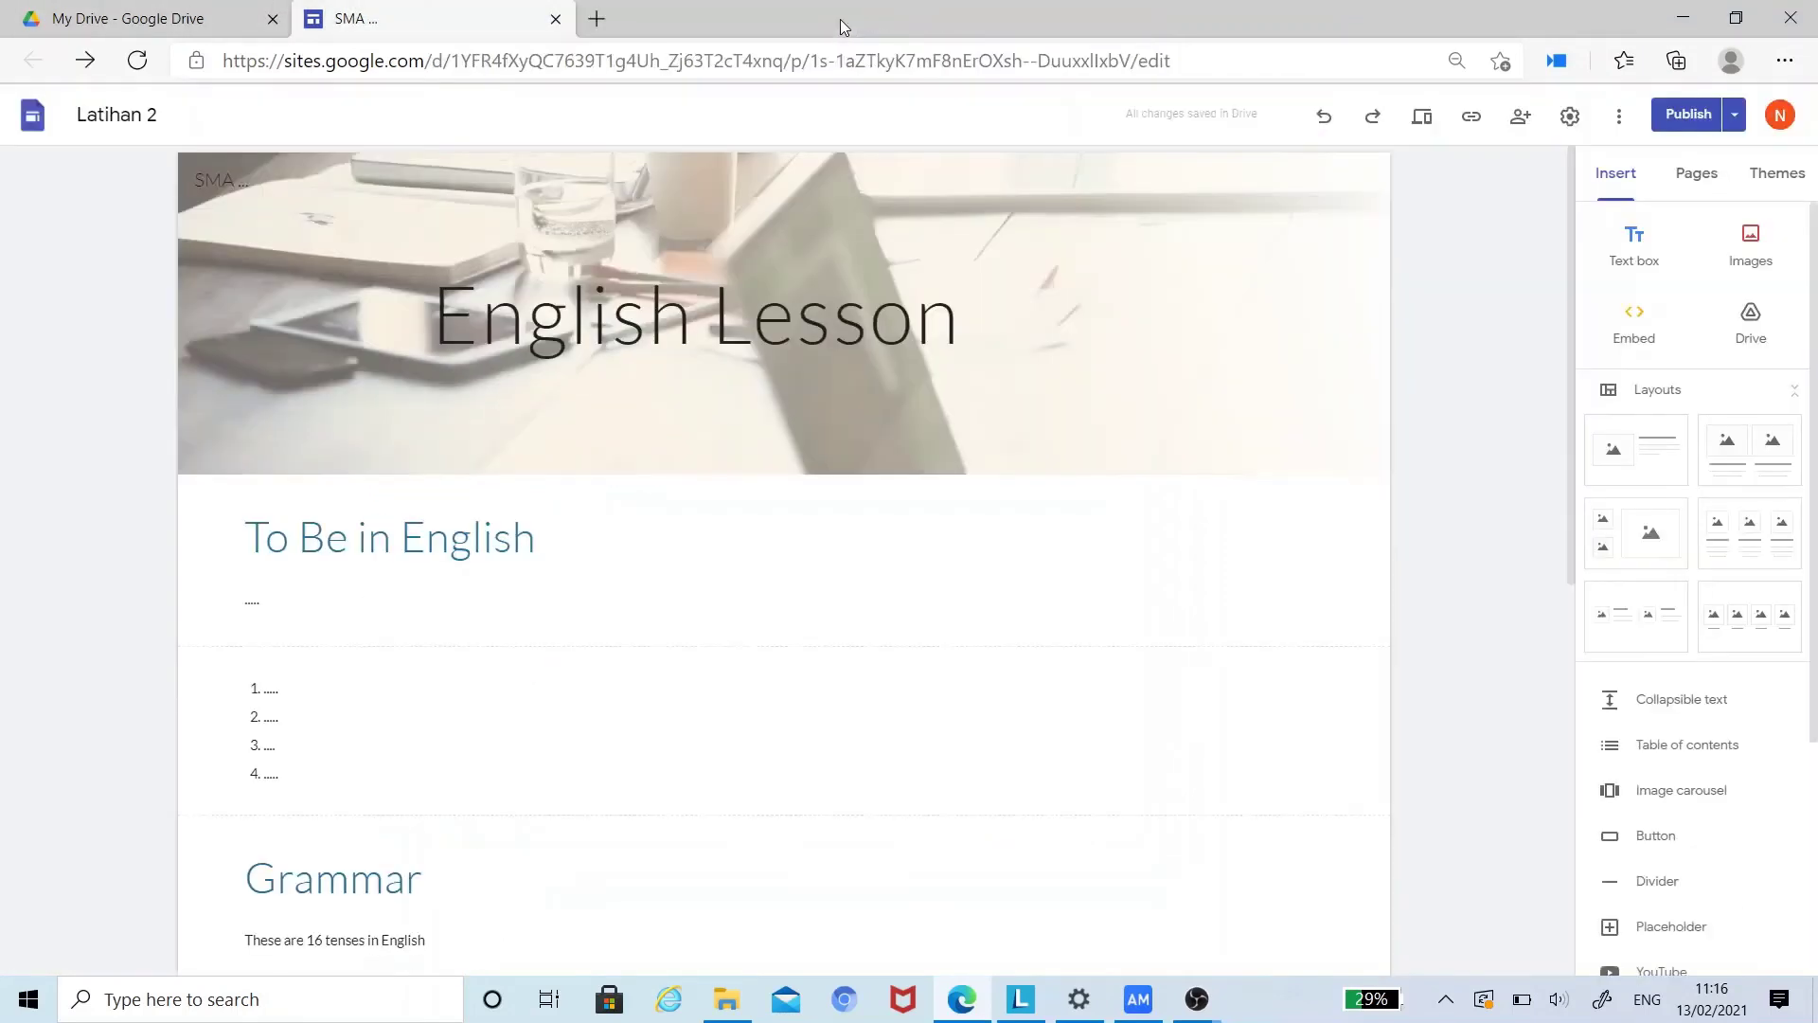
click(1471, 118)
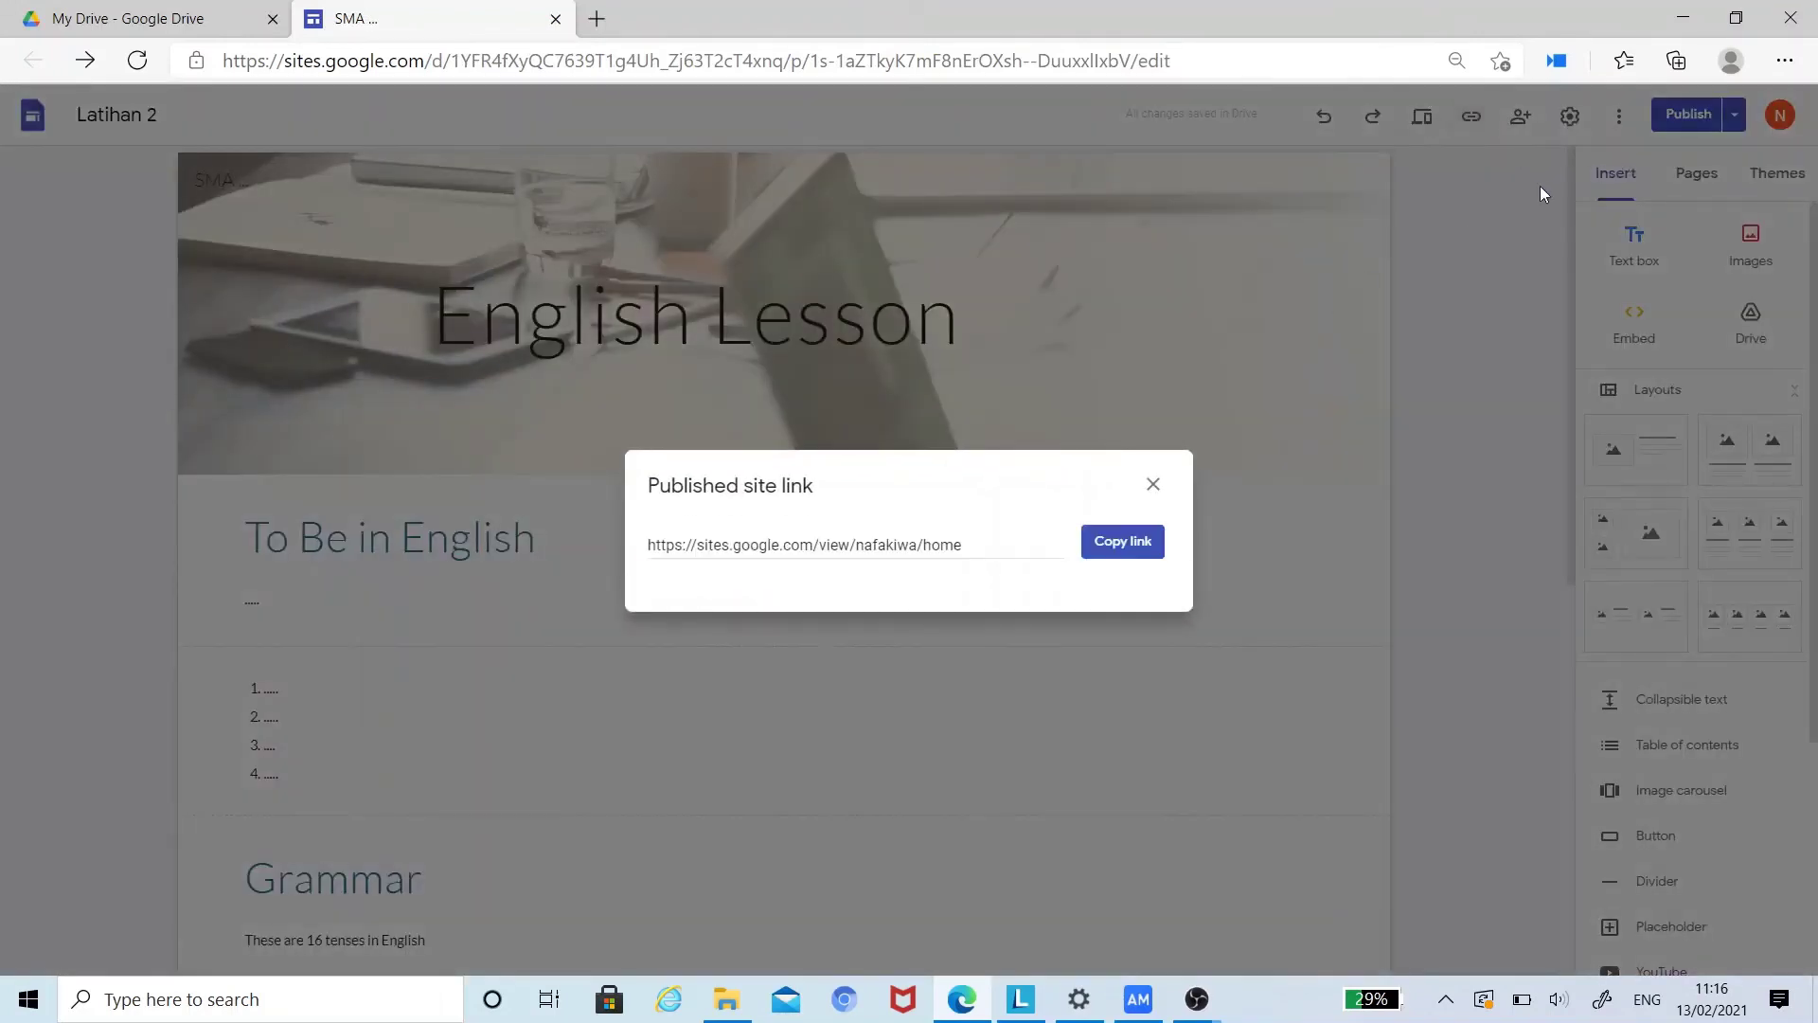
click(1151, 486)
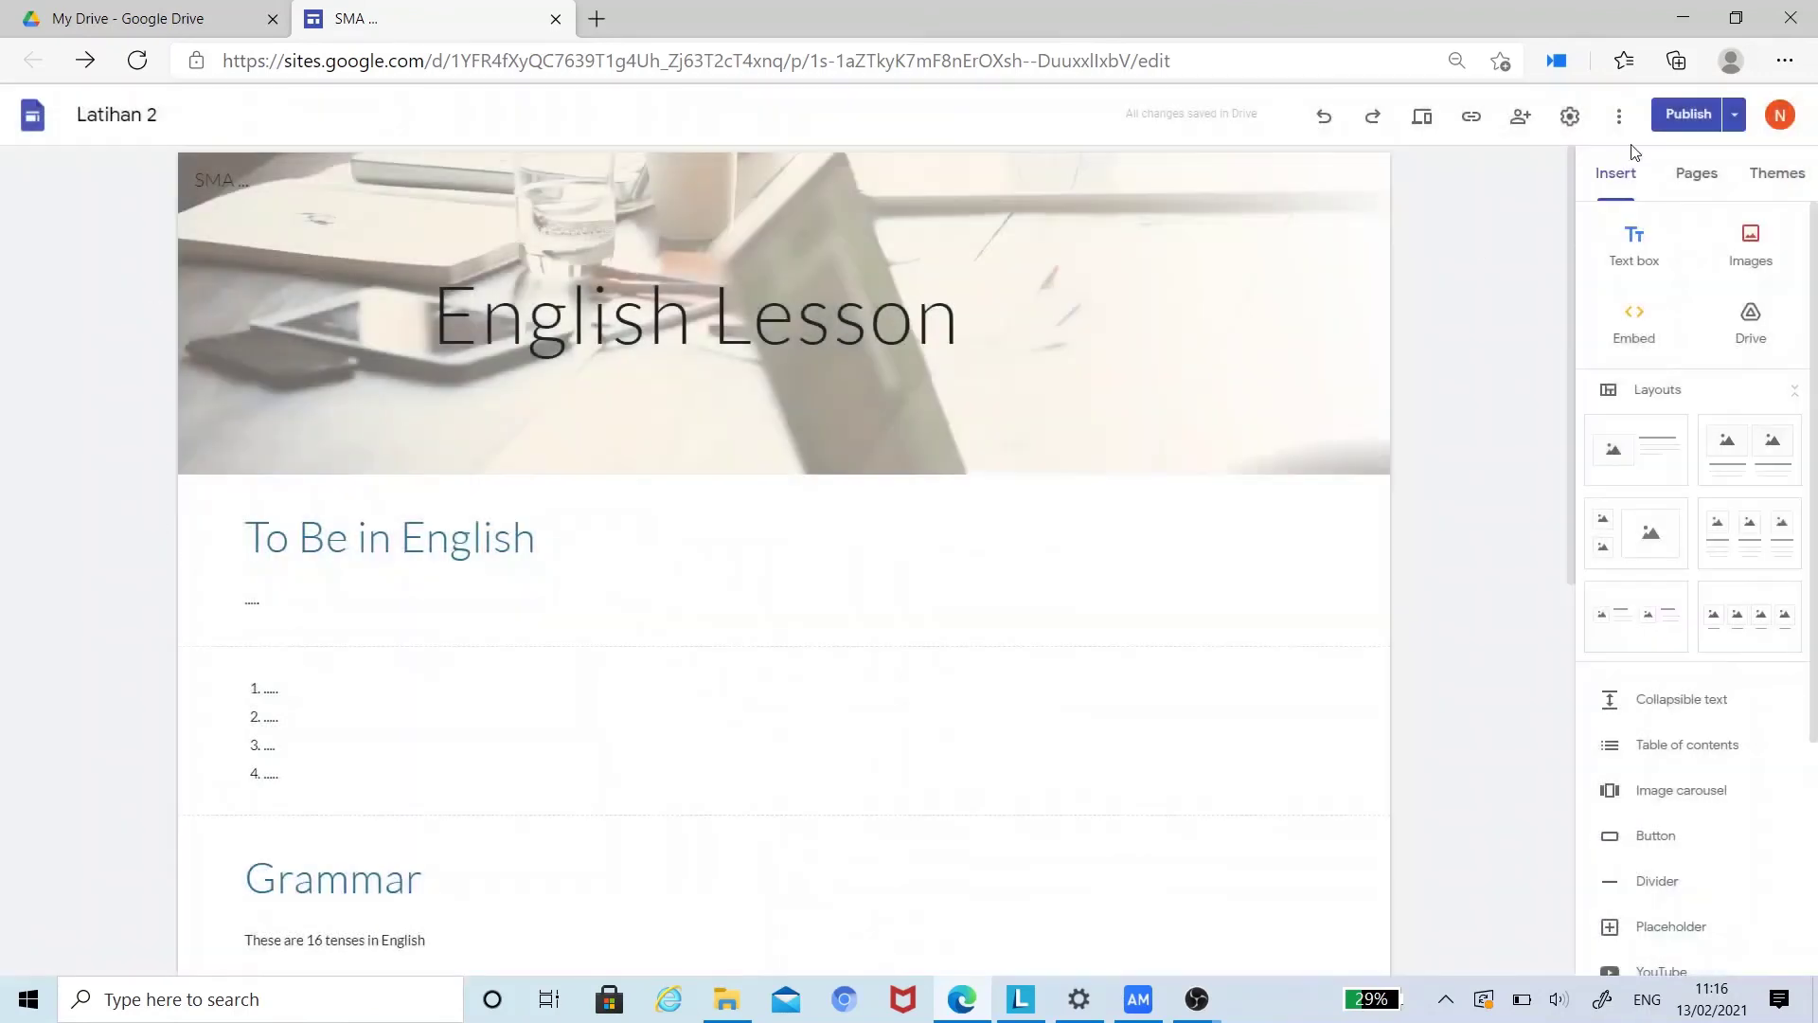
Step: Check the site for unpublished changes, dismissing the introduction, and return to the editor
click(1683, 118)
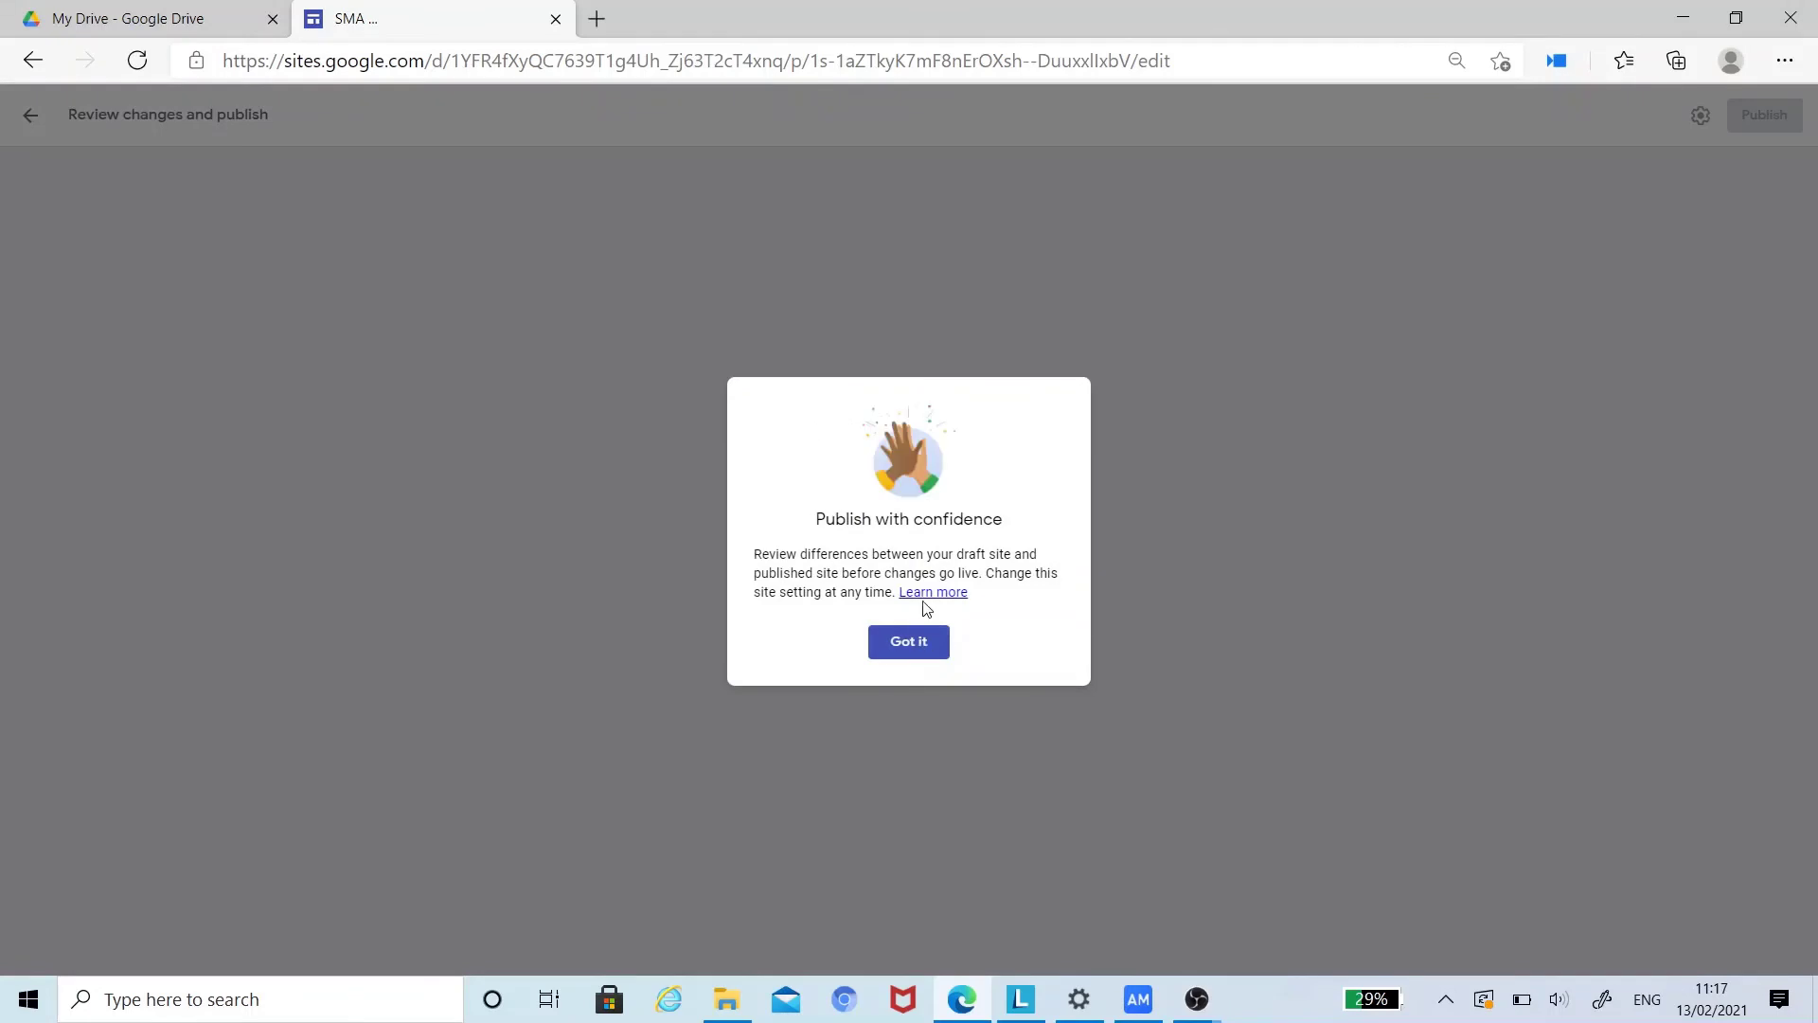
click(917, 637)
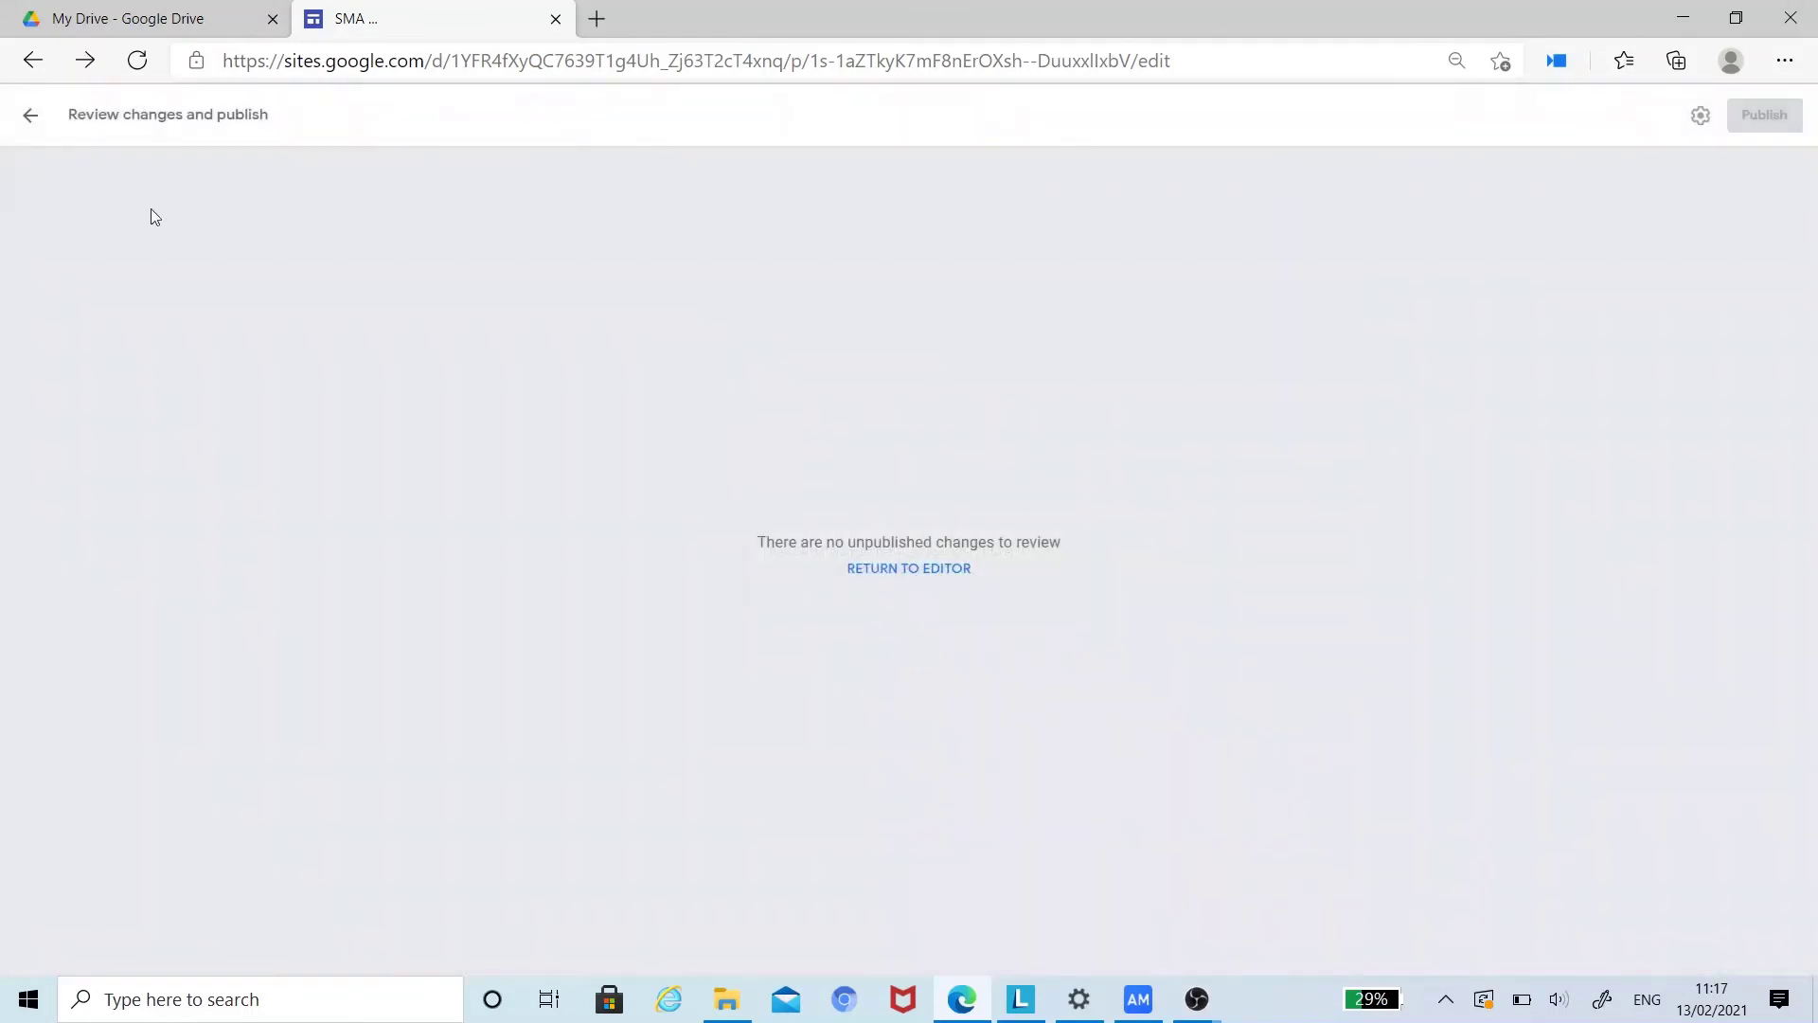
click(32, 119)
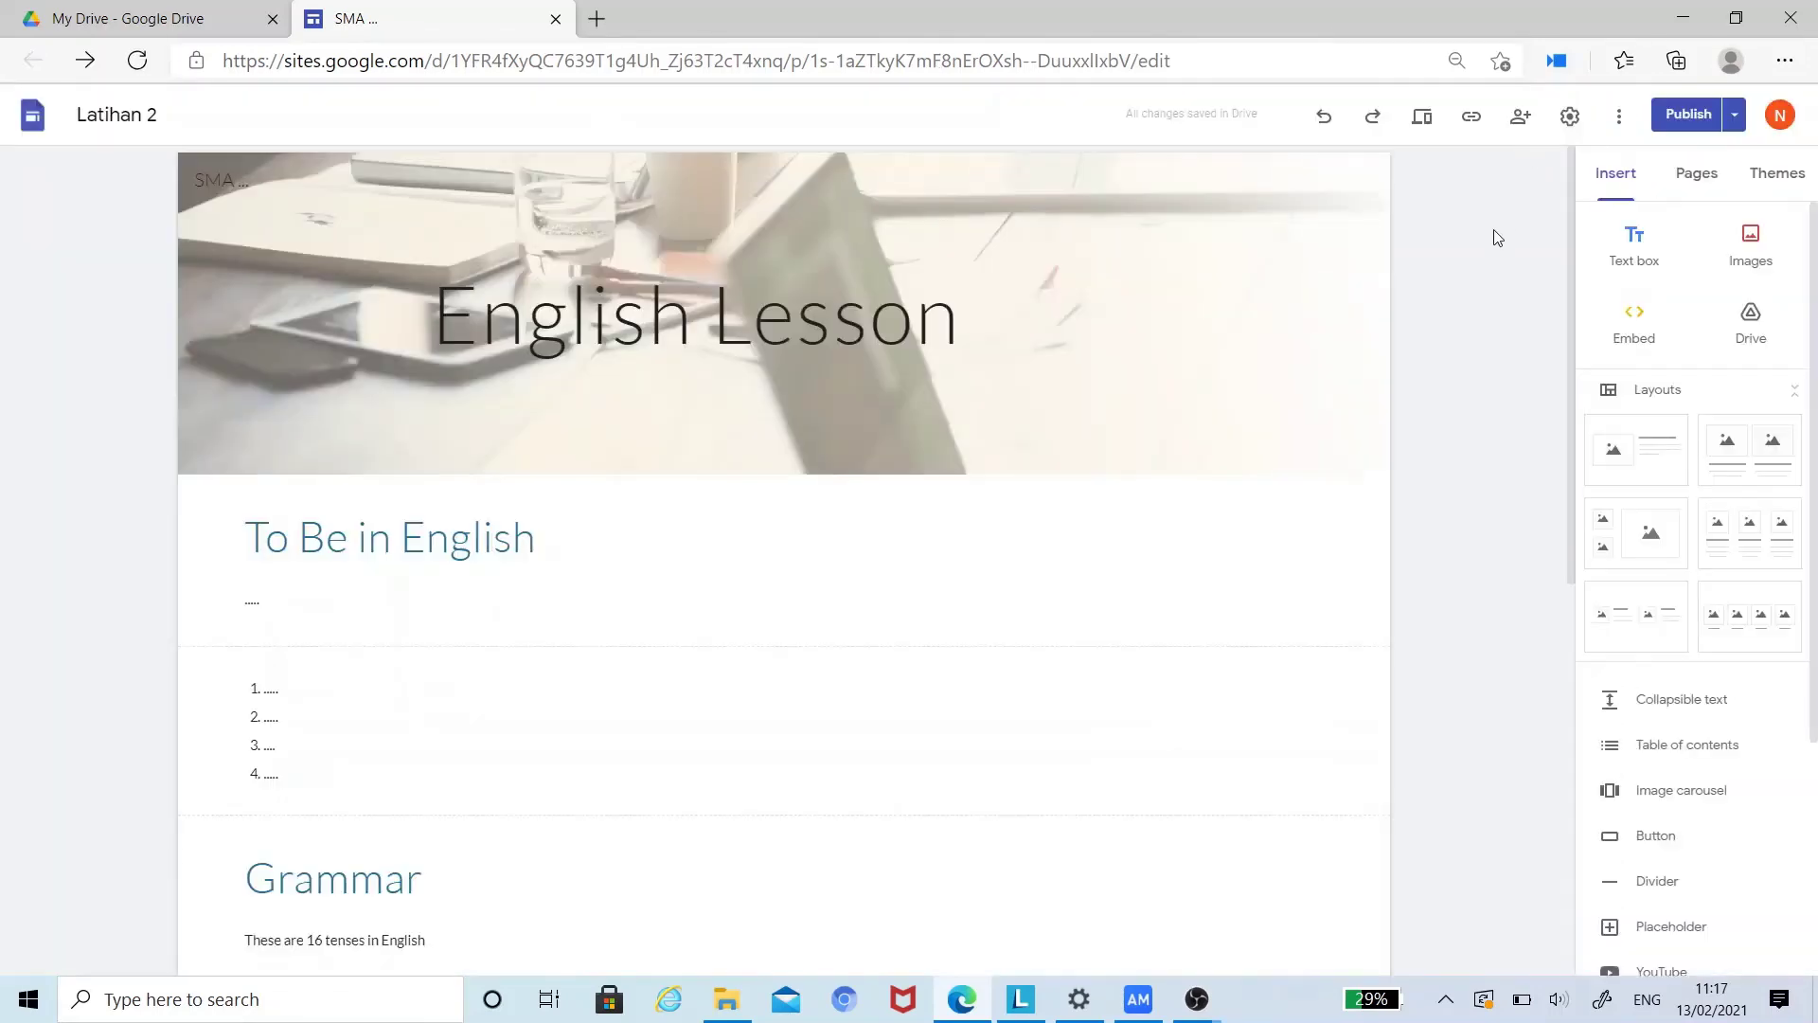
Step: Look over the additional publishing options for the site without choosing one
click(1736, 114)
click(1737, 117)
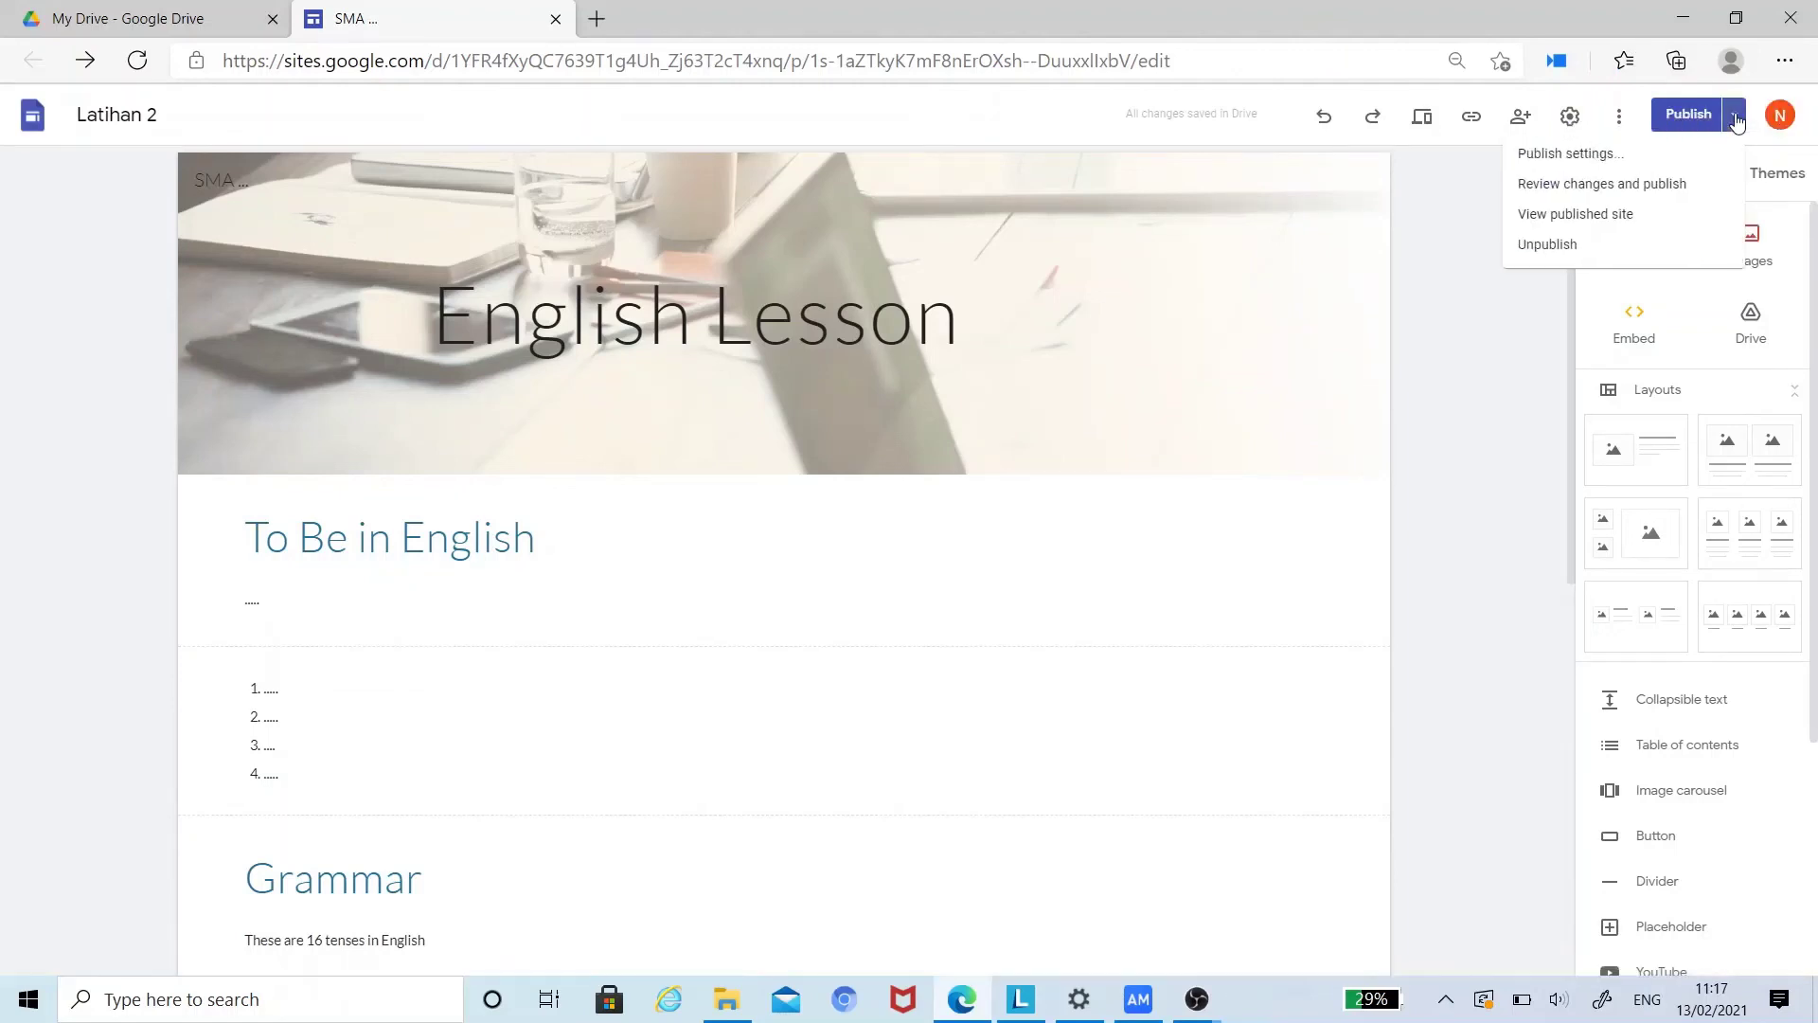
click(1513, 316)
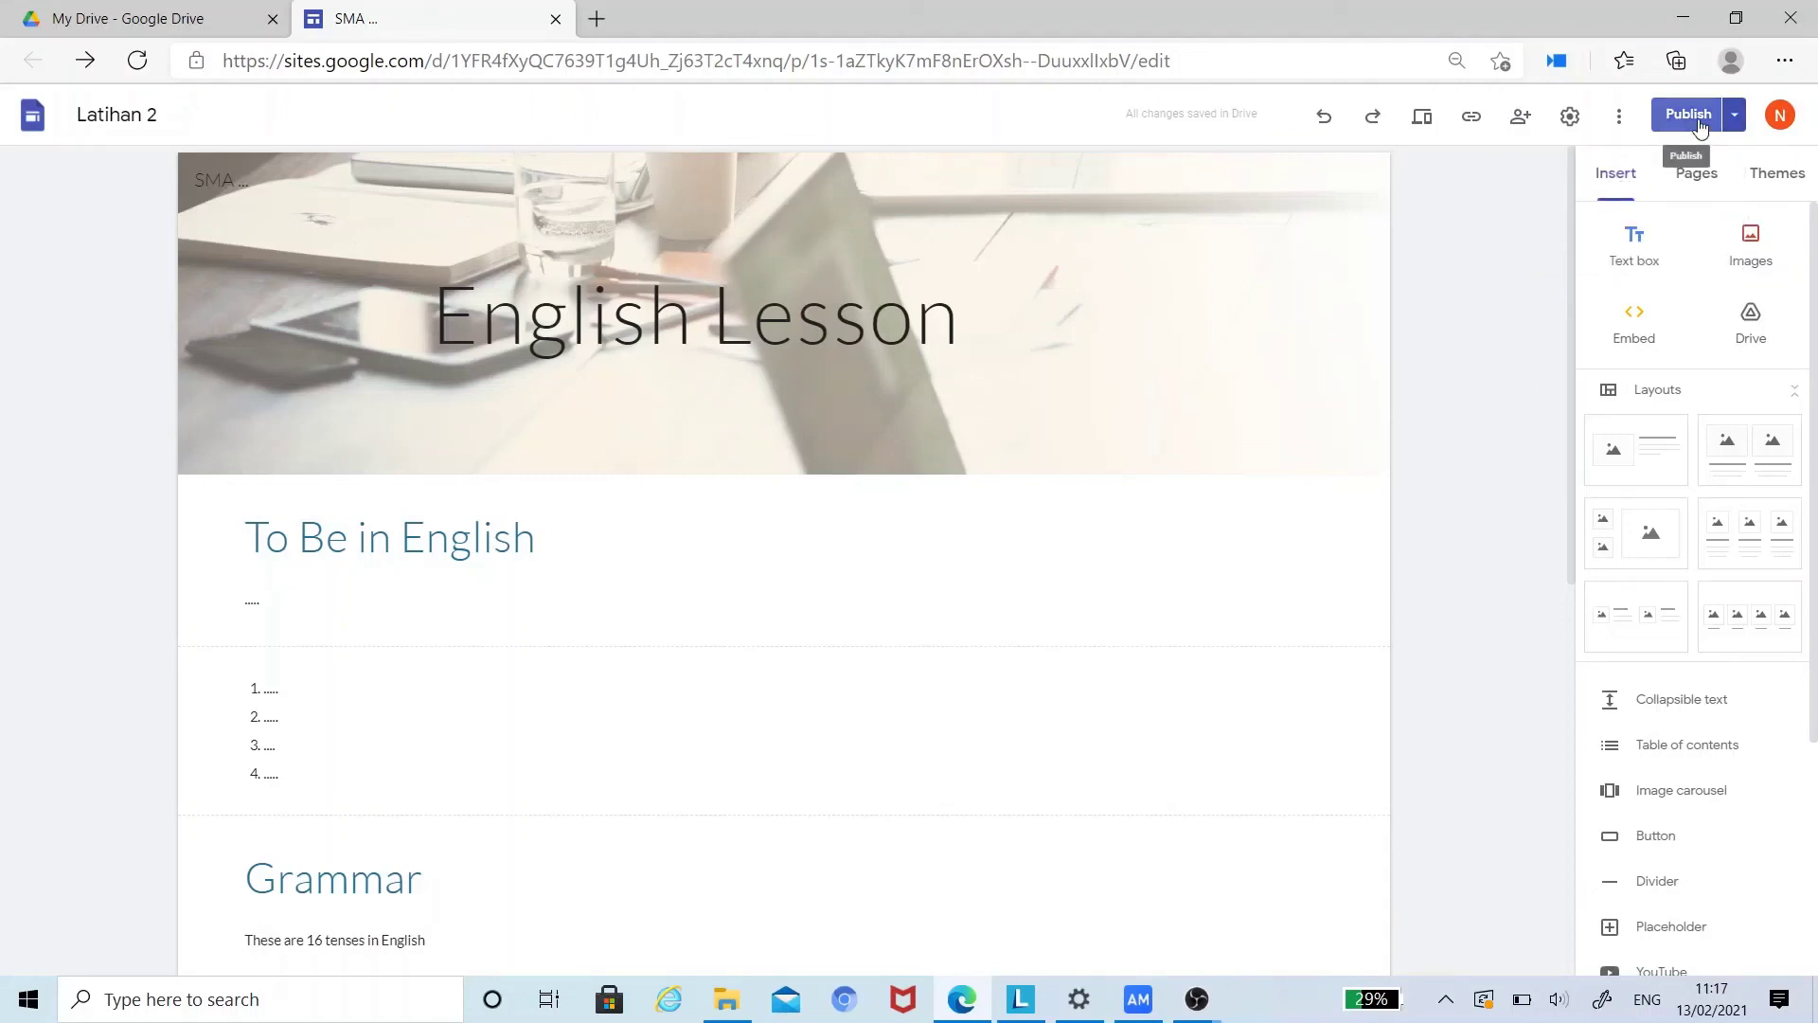
Step: Review the site's sharing and link access, keep the published site set to Public, and close the sharing settings
click(1520, 117)
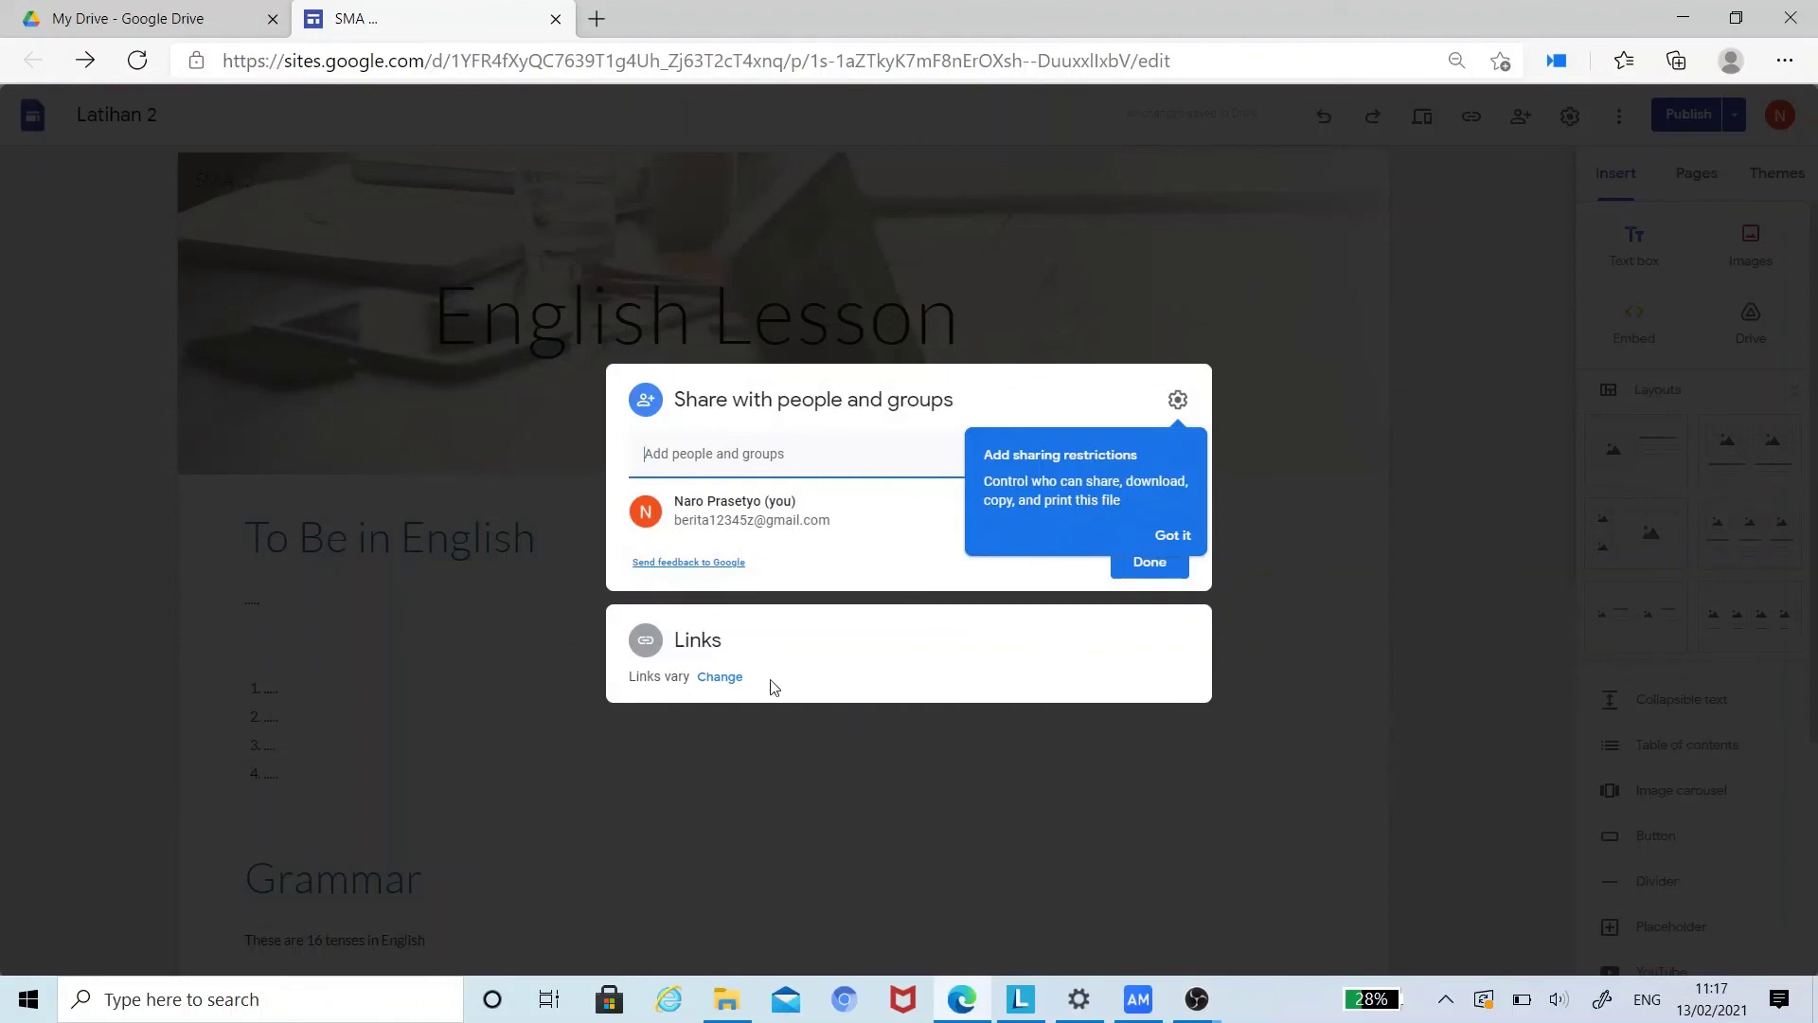
click(720, 677)
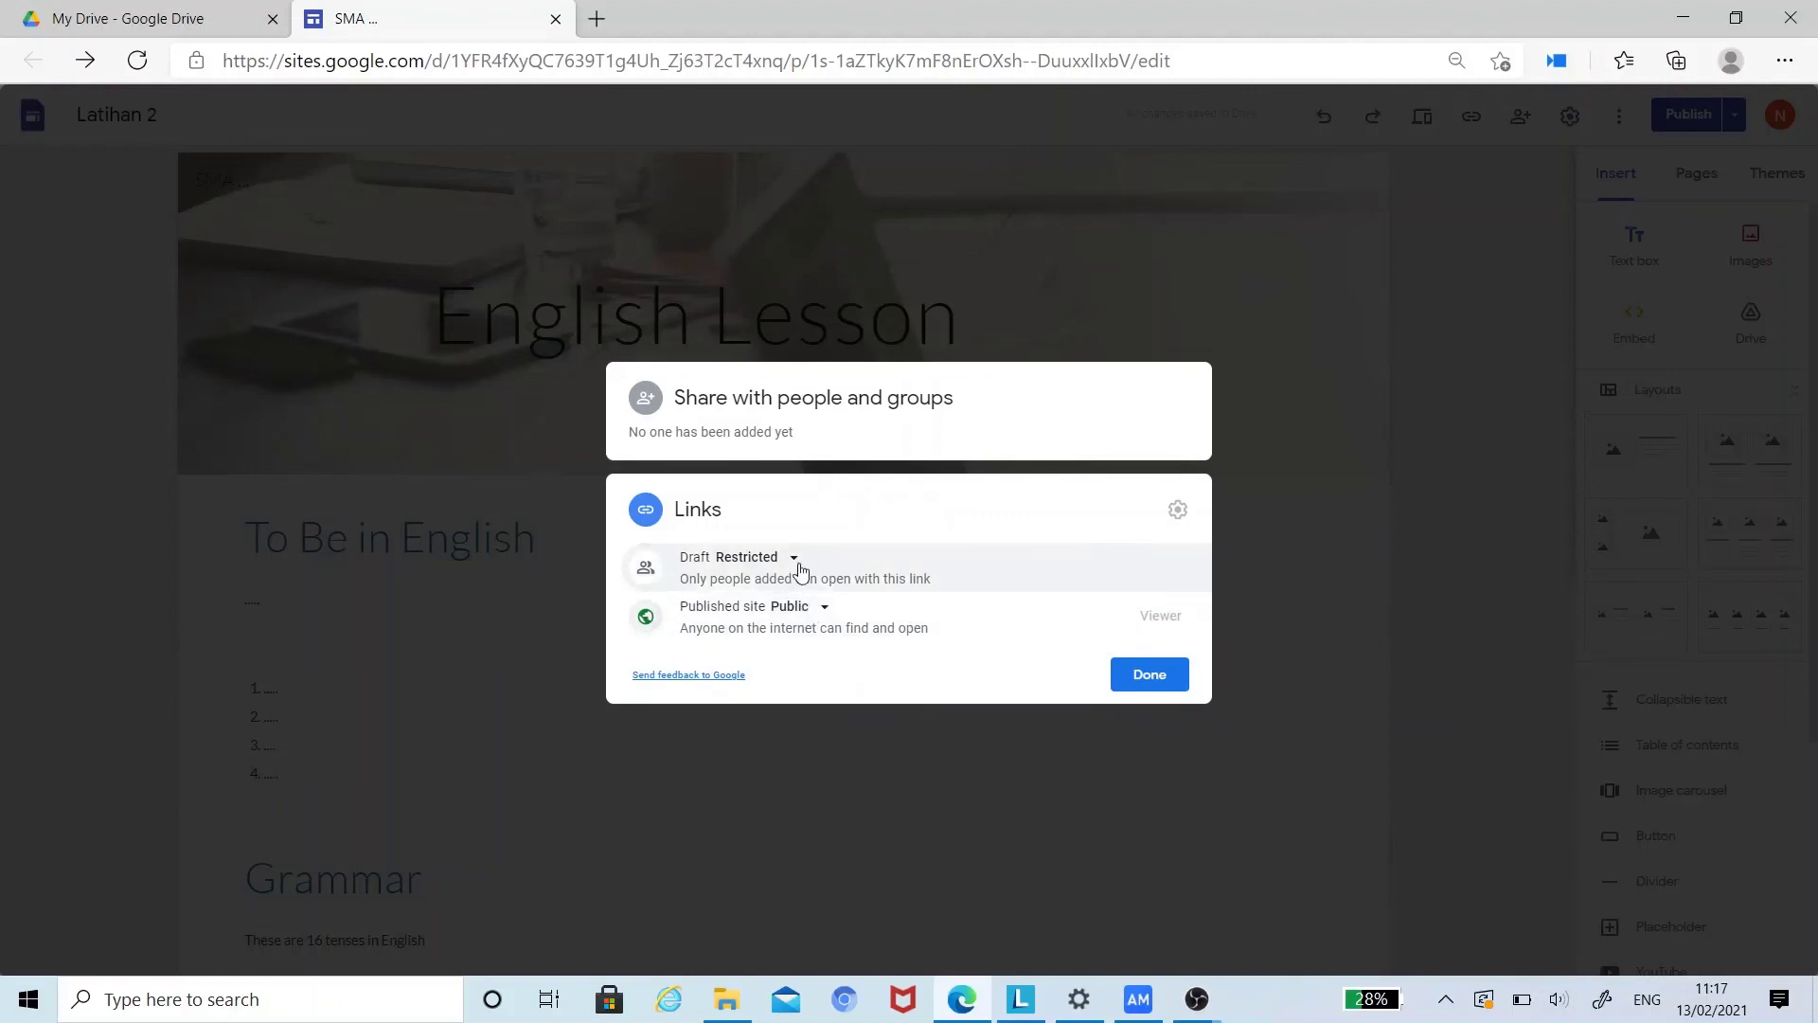
click(800, 609)
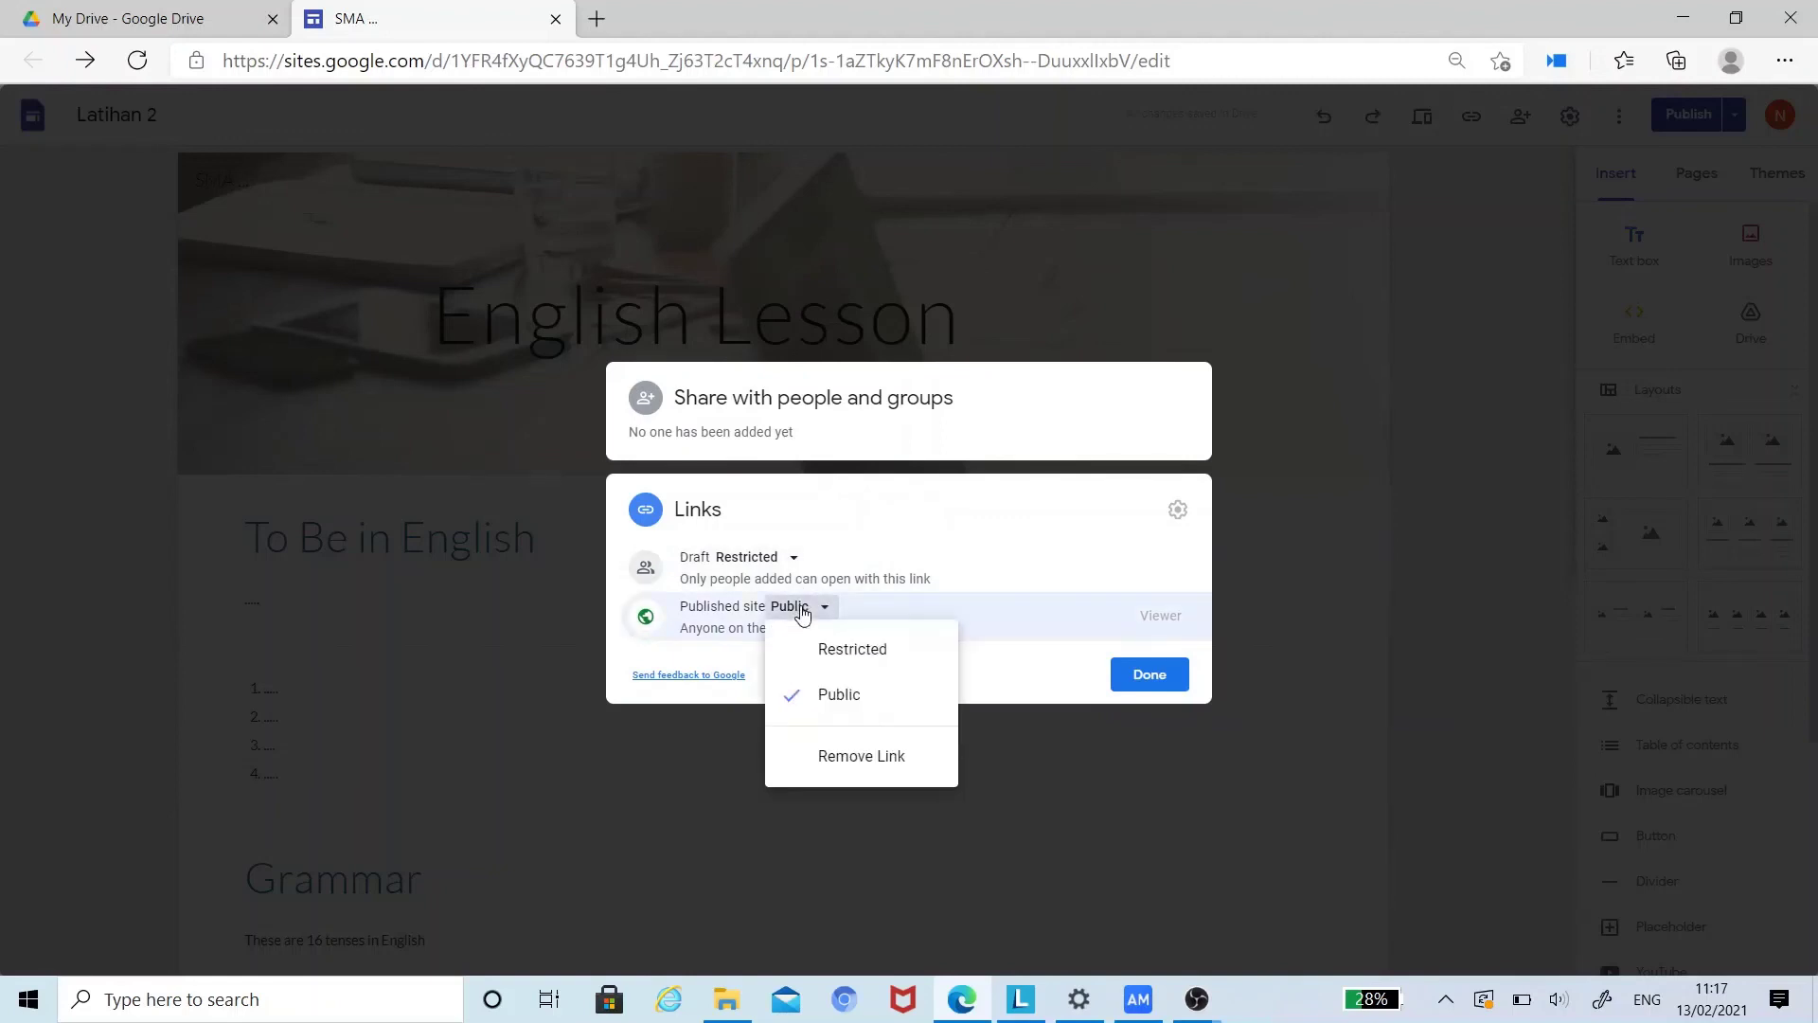
click(842, 694)
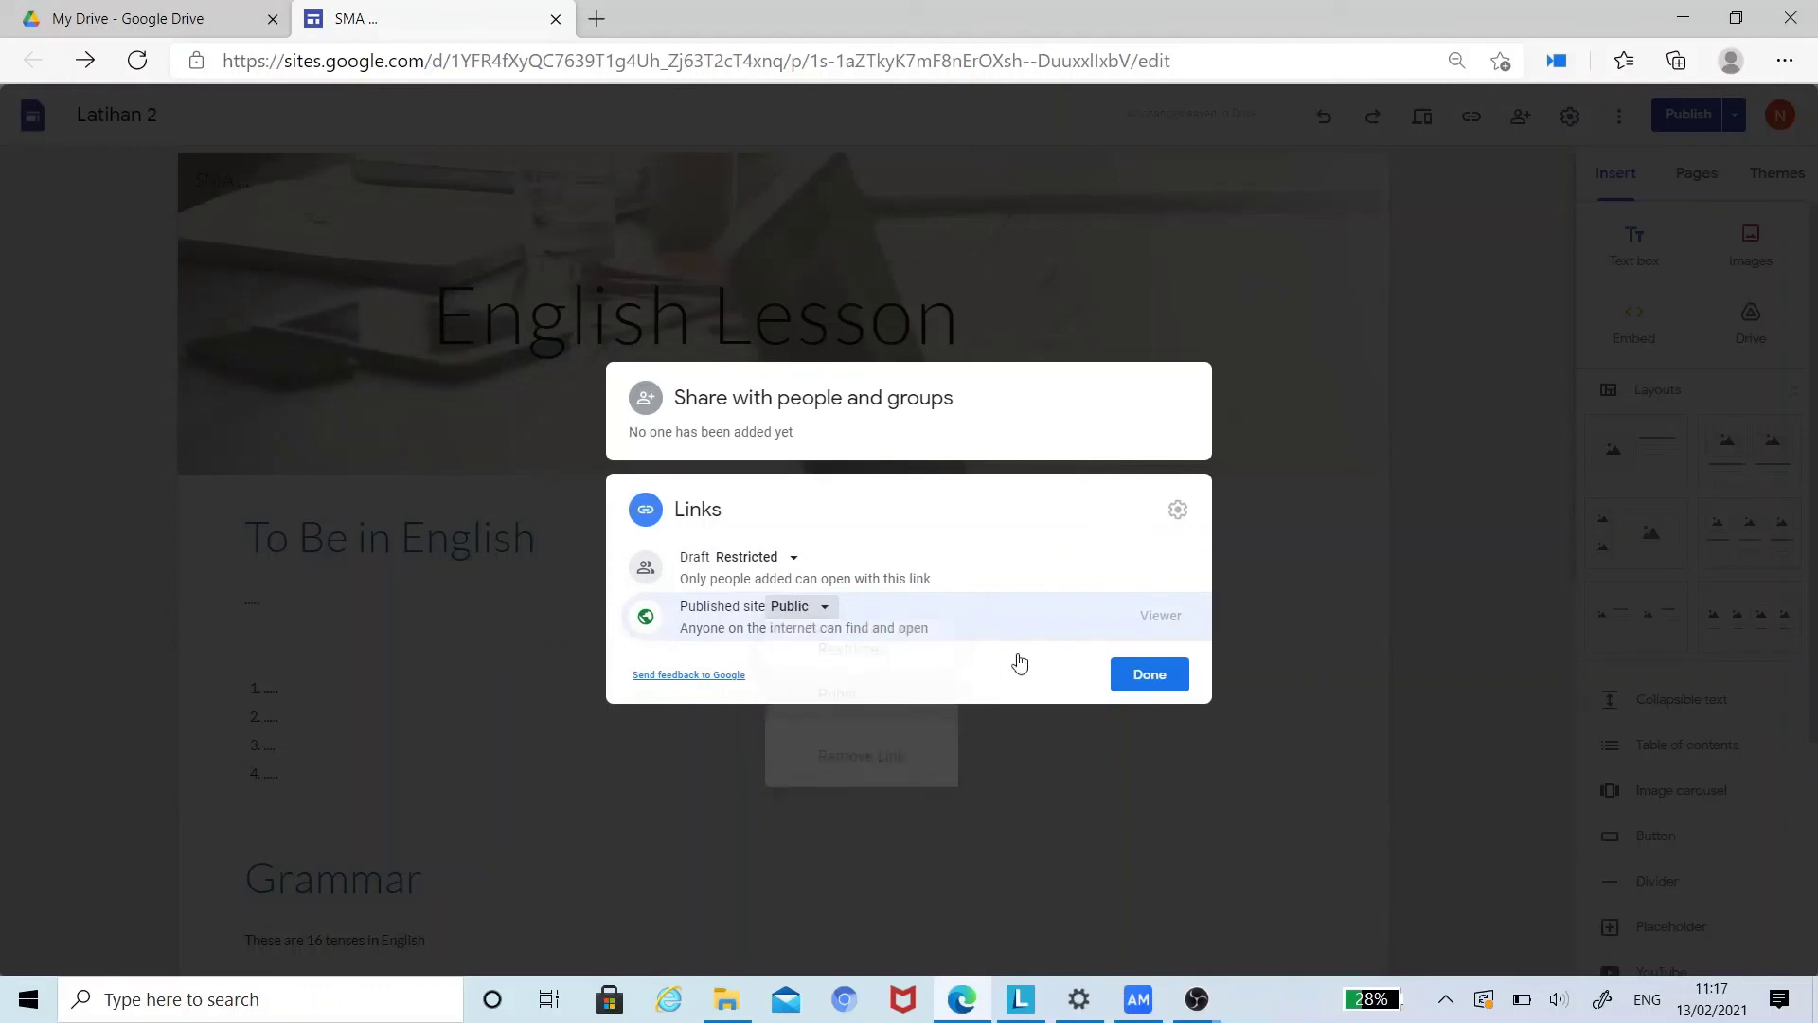
click(1170, 678)
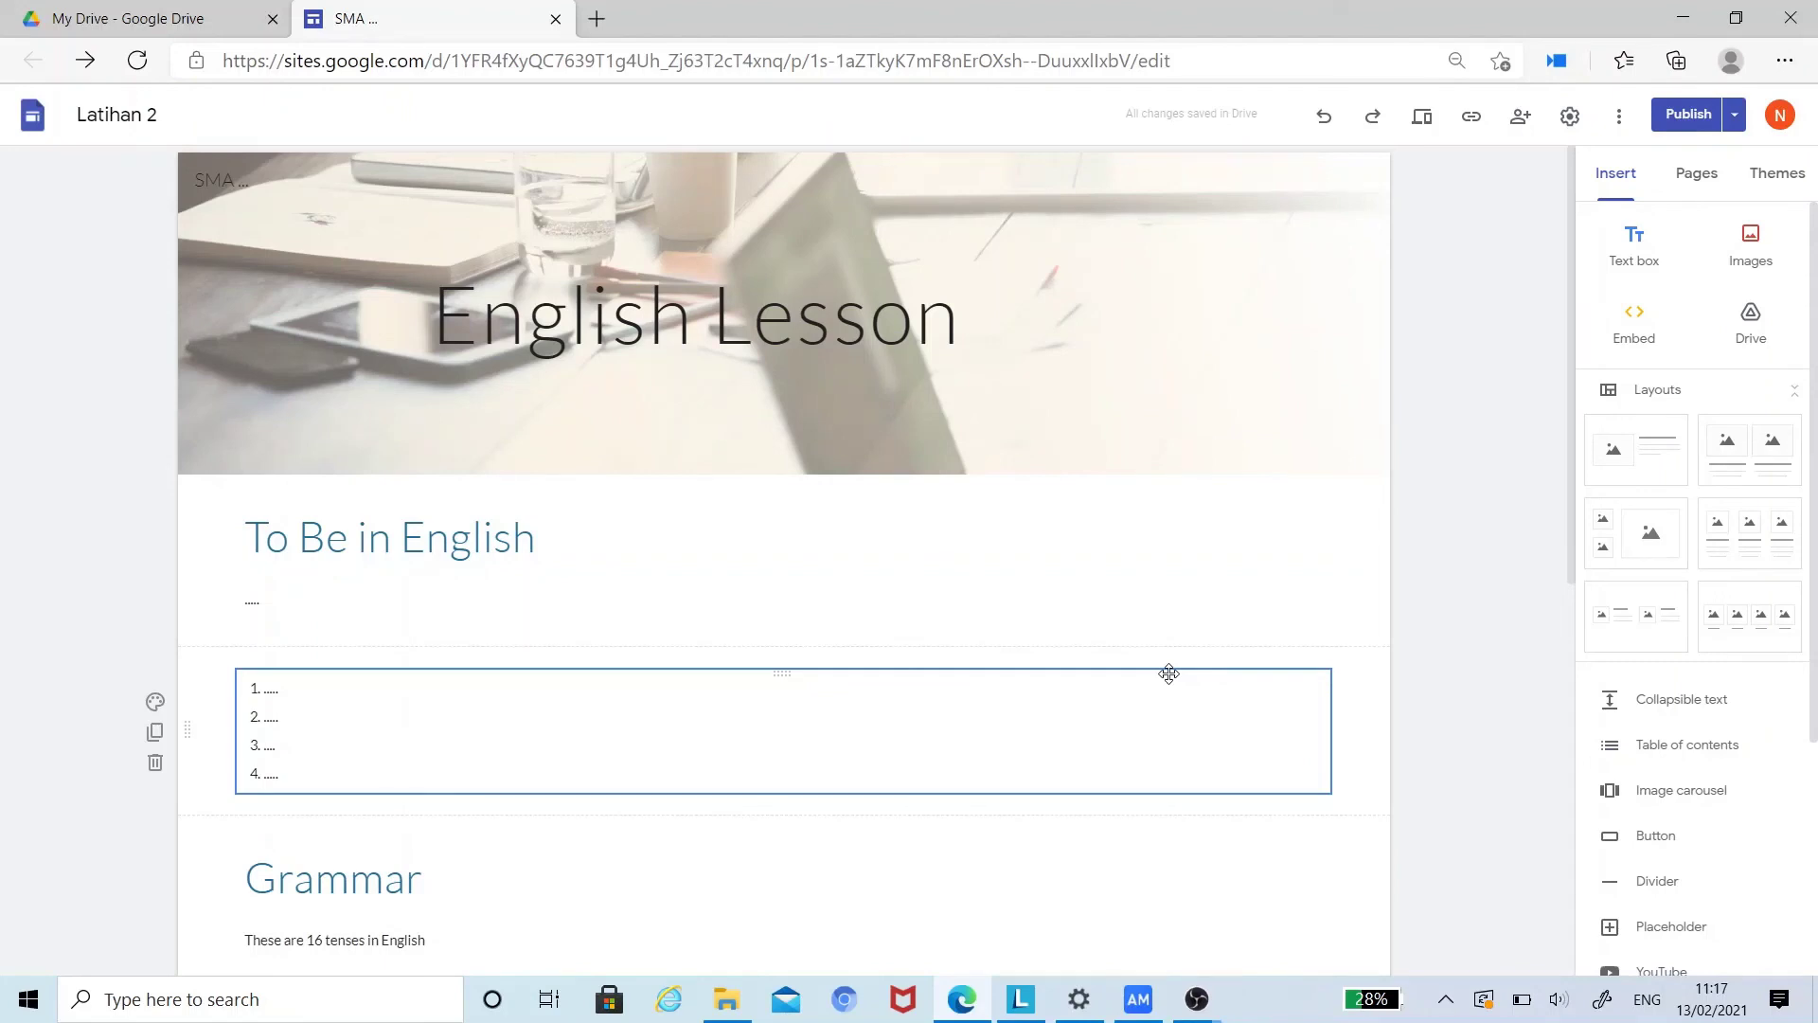
Step: Close the site editor and reopen the Latihan 2 site from My Drive in its own tab
click(555, 20)
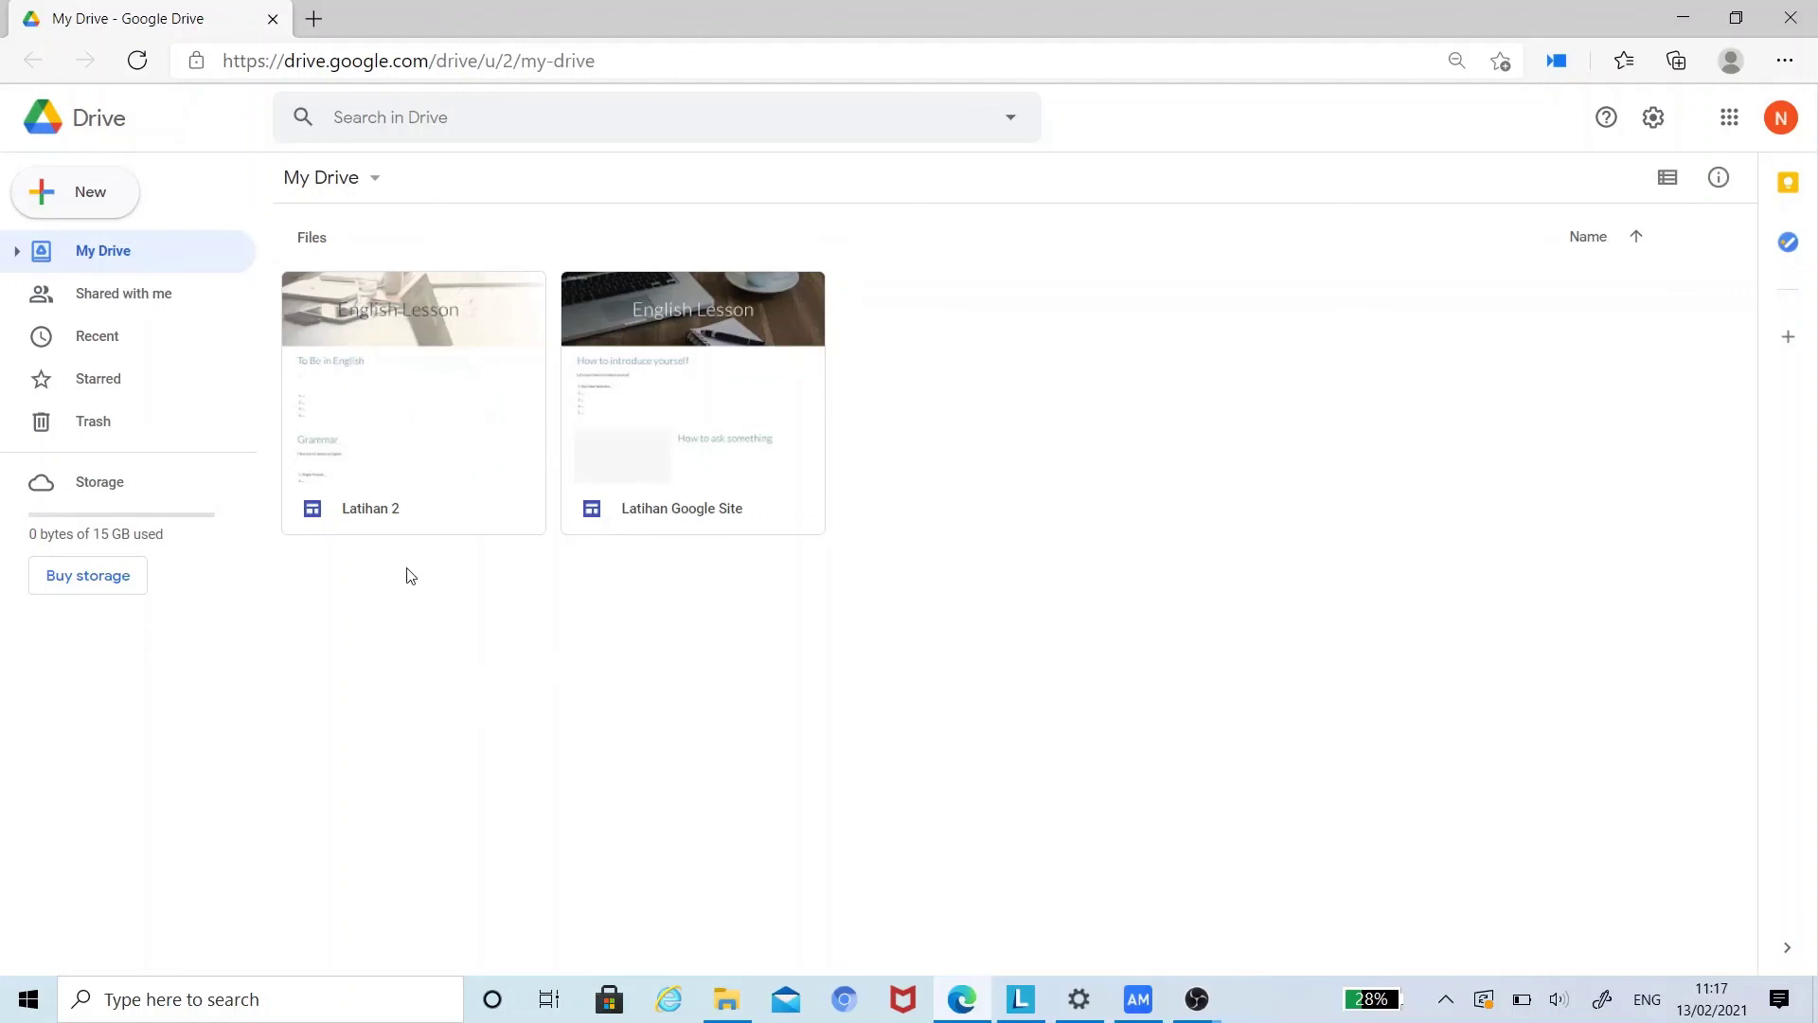
click(414, 439)
double_click(413, 439)
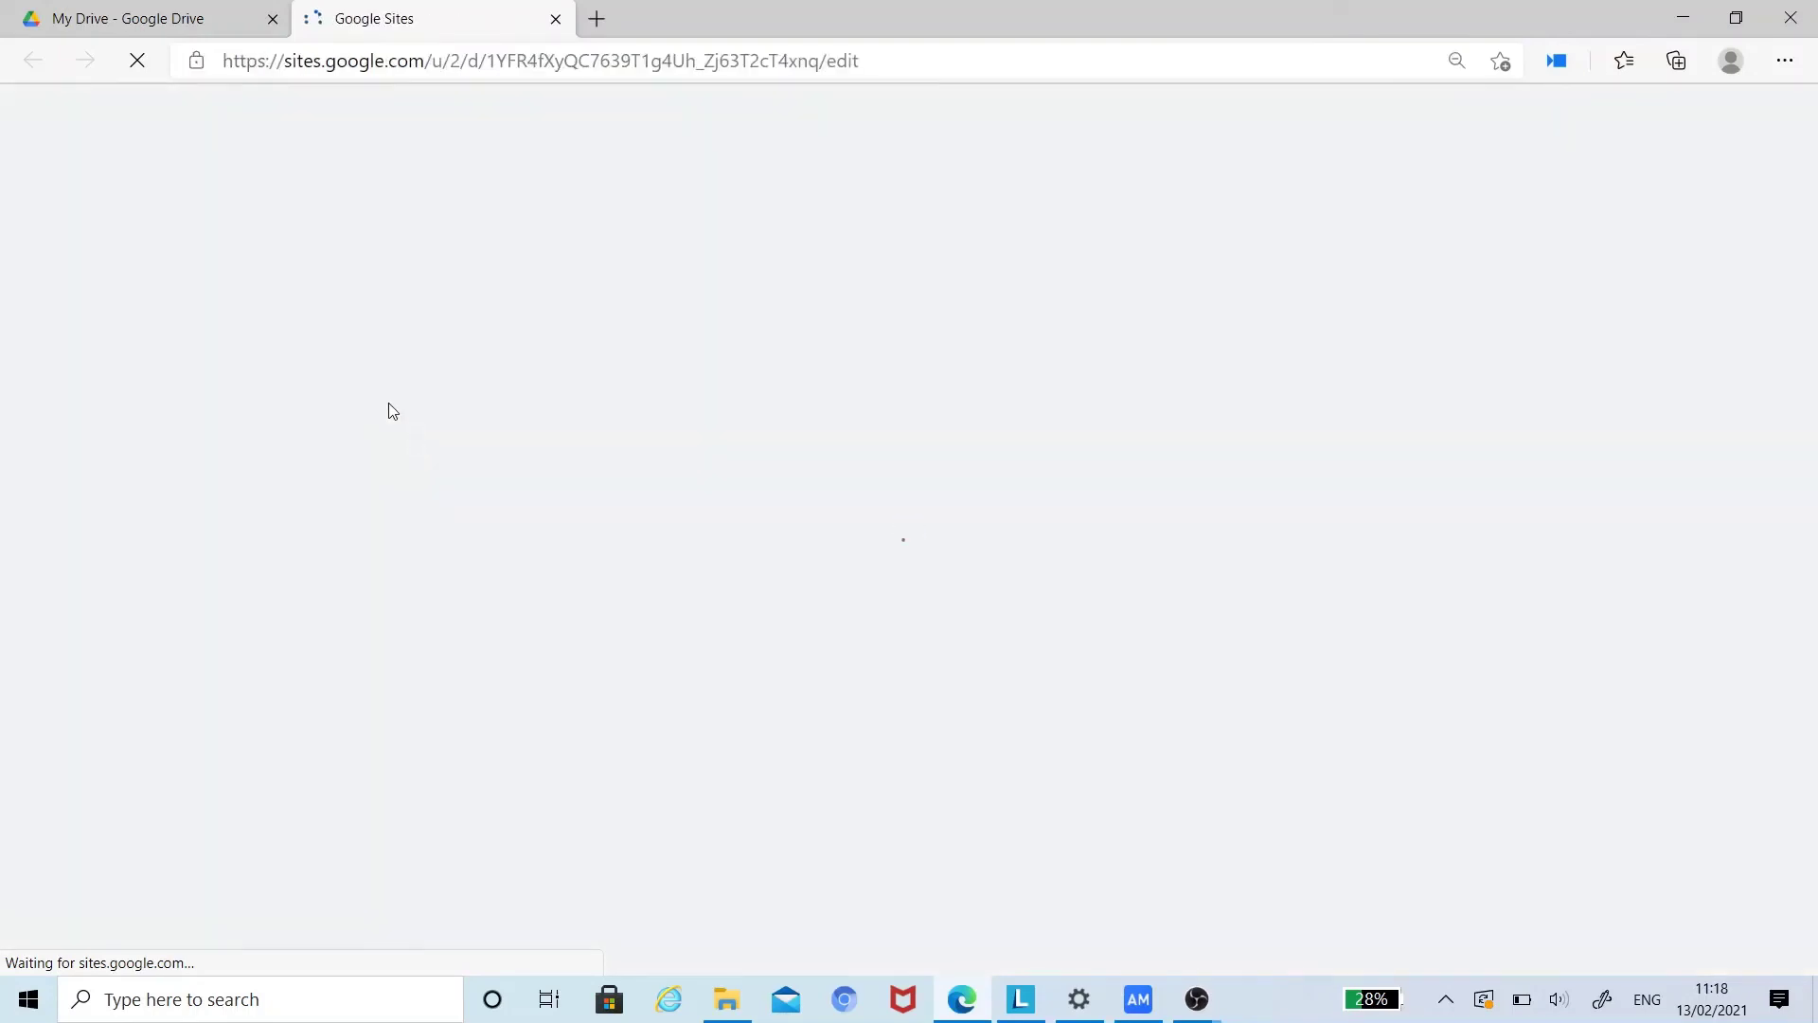
click(198, 16)
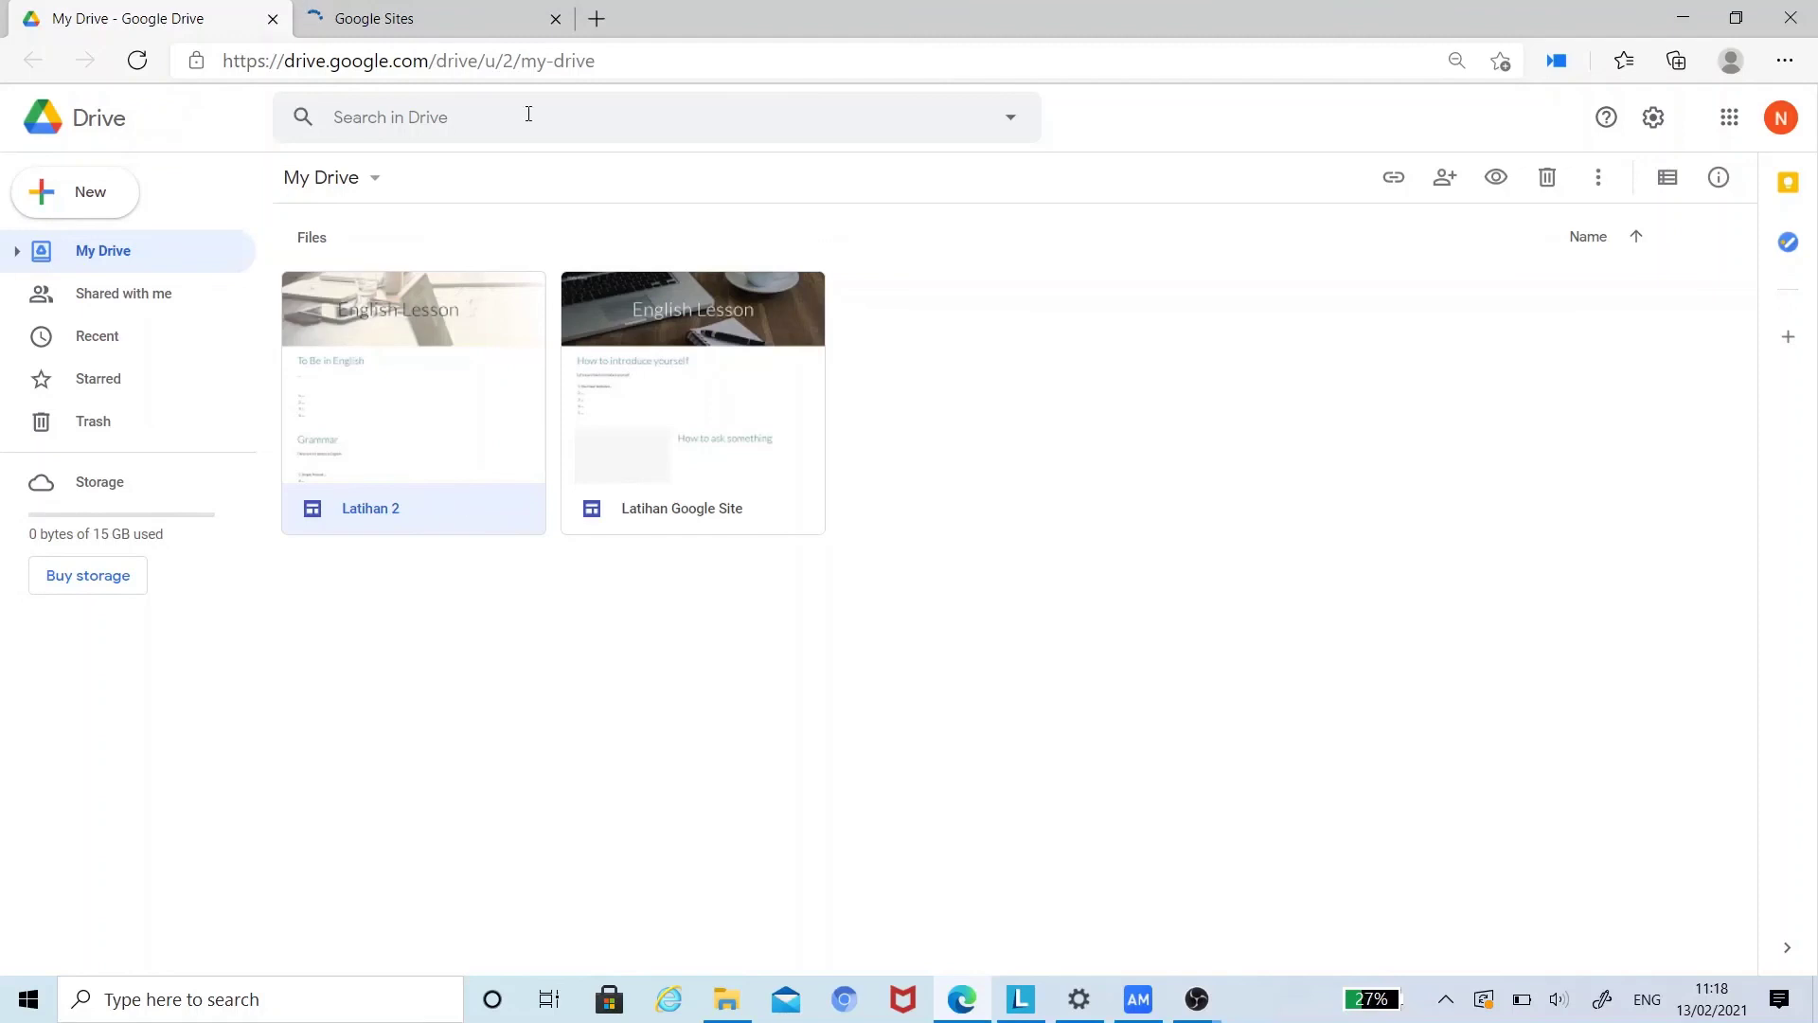
click(431, 11)
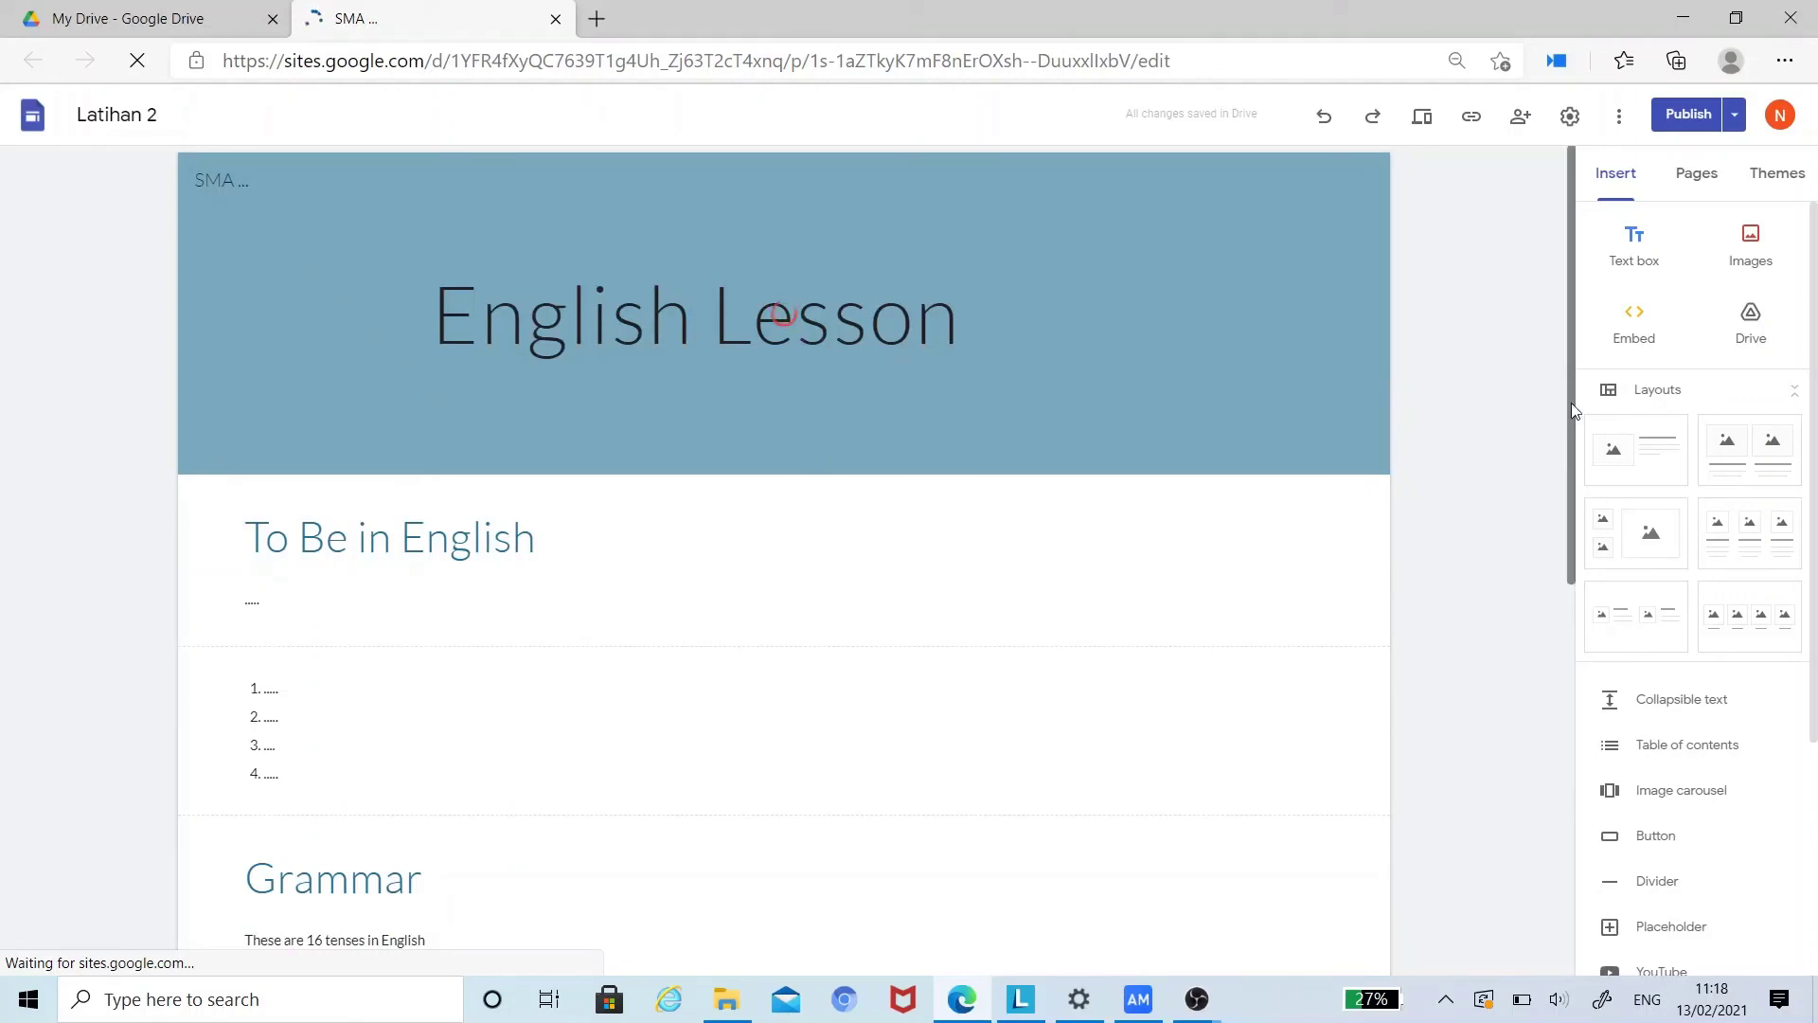
Step: Look over the reopened English Lesson page and the further elements available for insertion, down to Forms
scroll(1574, 410, down, 1)
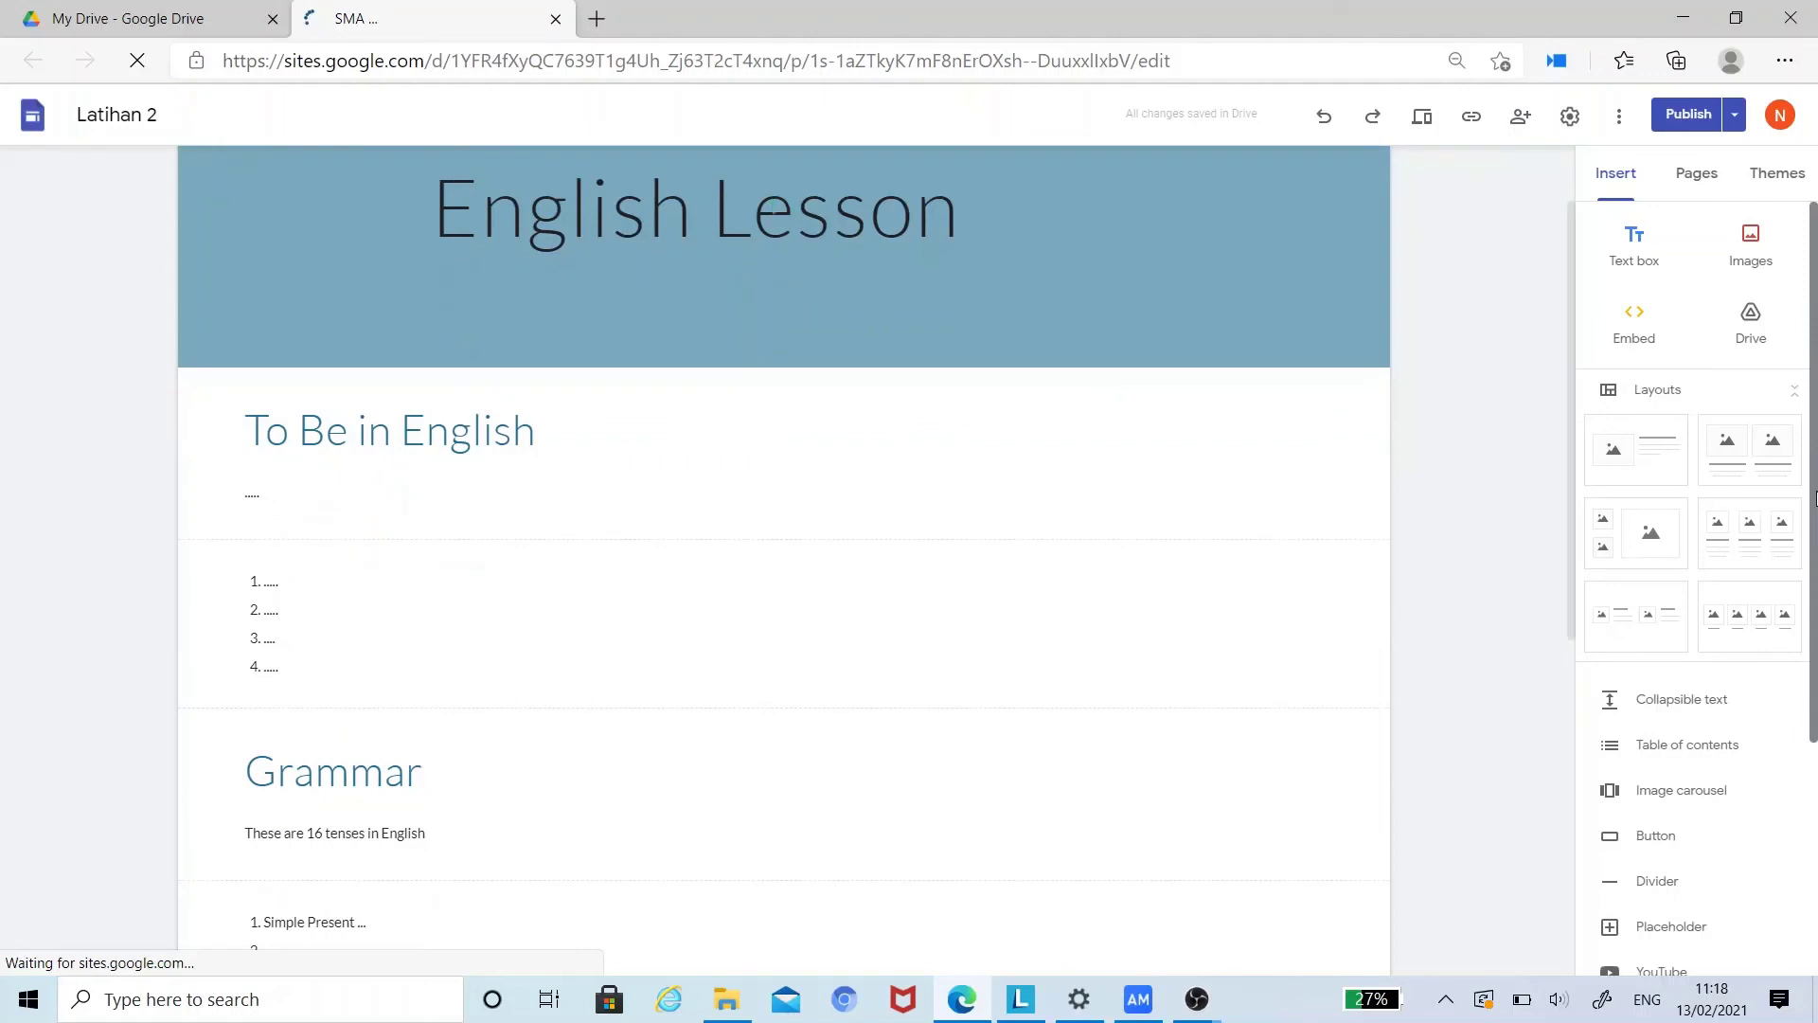
drag(1816, 497, 1816, 712)
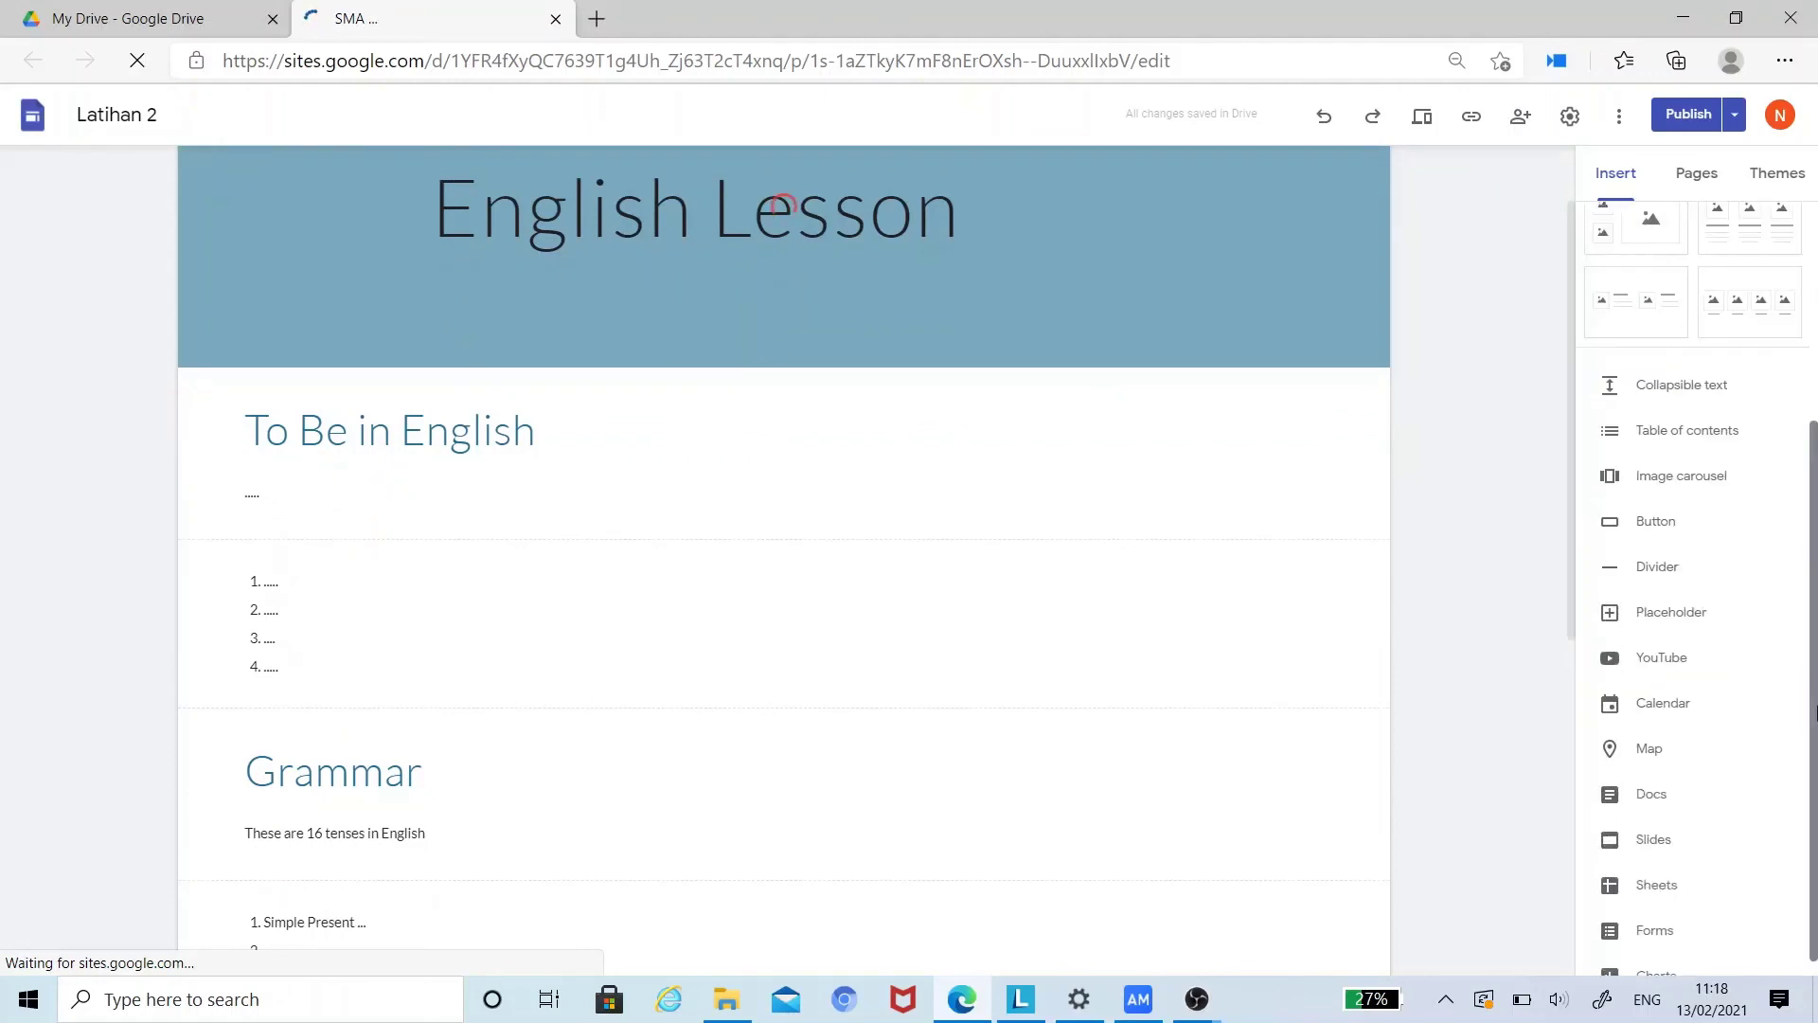
click(782, 203)
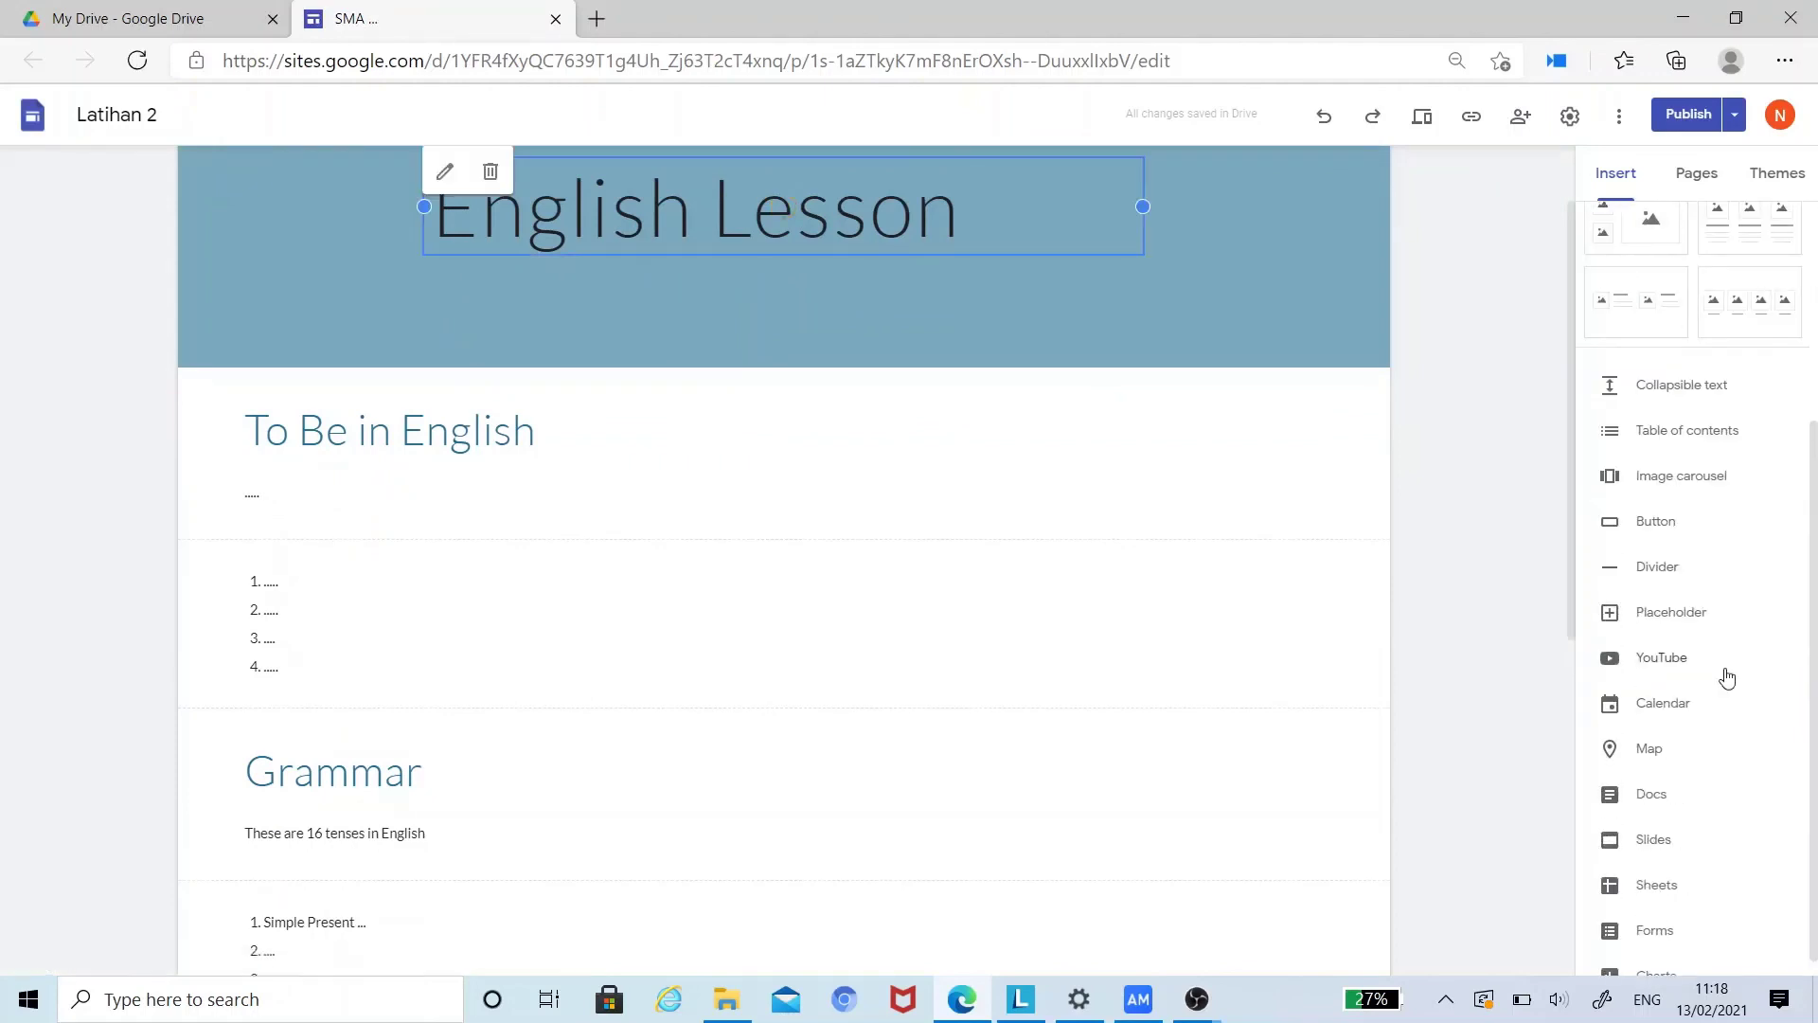